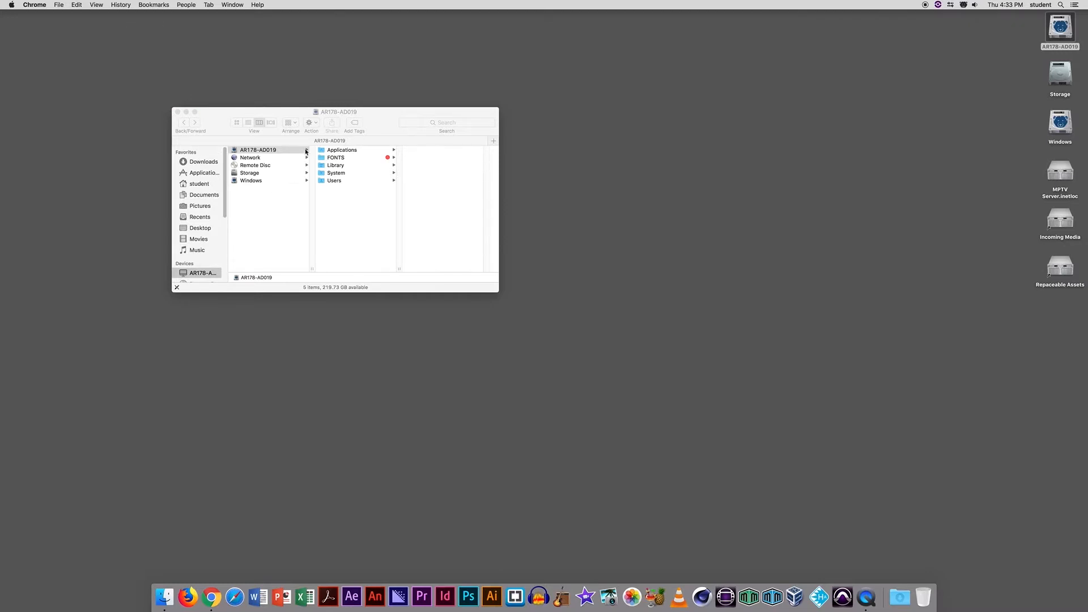
Launch Adobe Premiere Pro CC 2018 from its folder in Applications.
{"action": "left_click", "coordinate": [208, 173]}
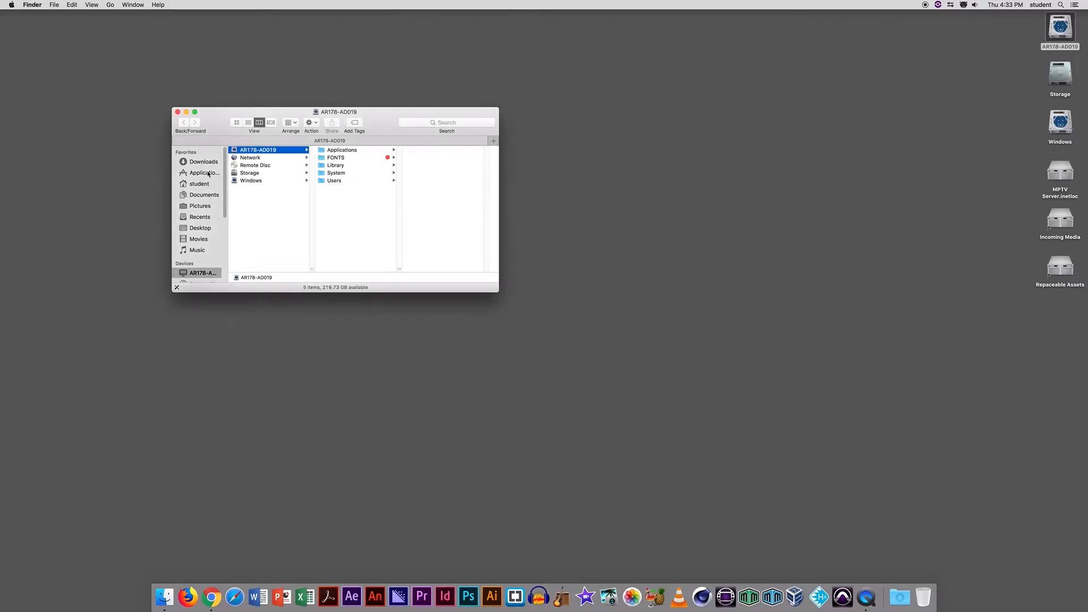
{"action": "left_click", "coordinate": [208, 173]}
{"action": "left_click_drag", "start_coordinate": [311, 162], "coordinate": [311, 187]}
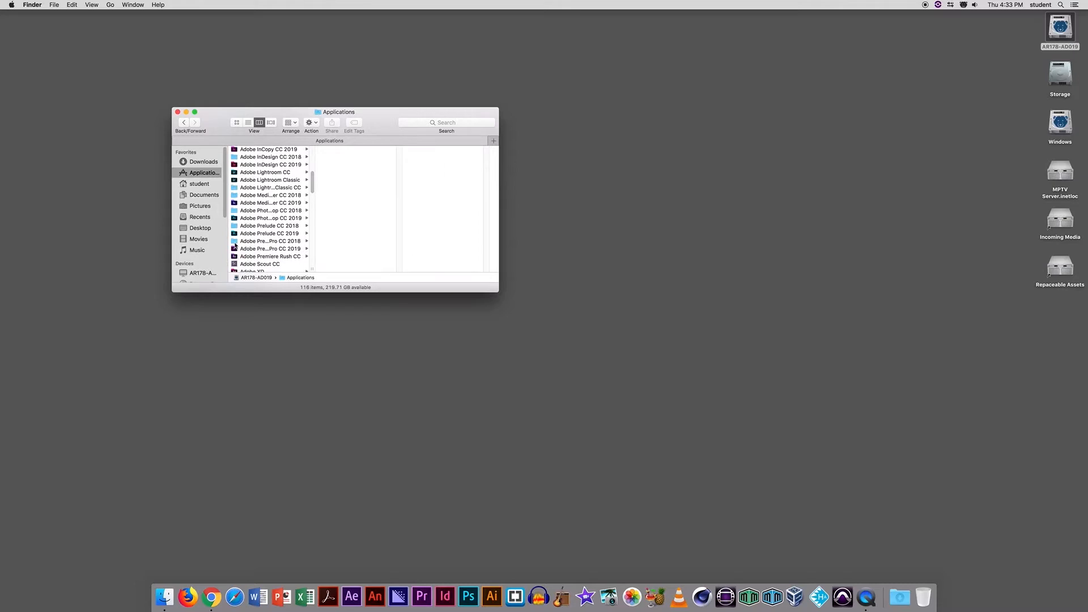
{"action": "left_click", "coordinate": [235, 243]}
{"action": "double_click", "coordinate": [322, 150]}
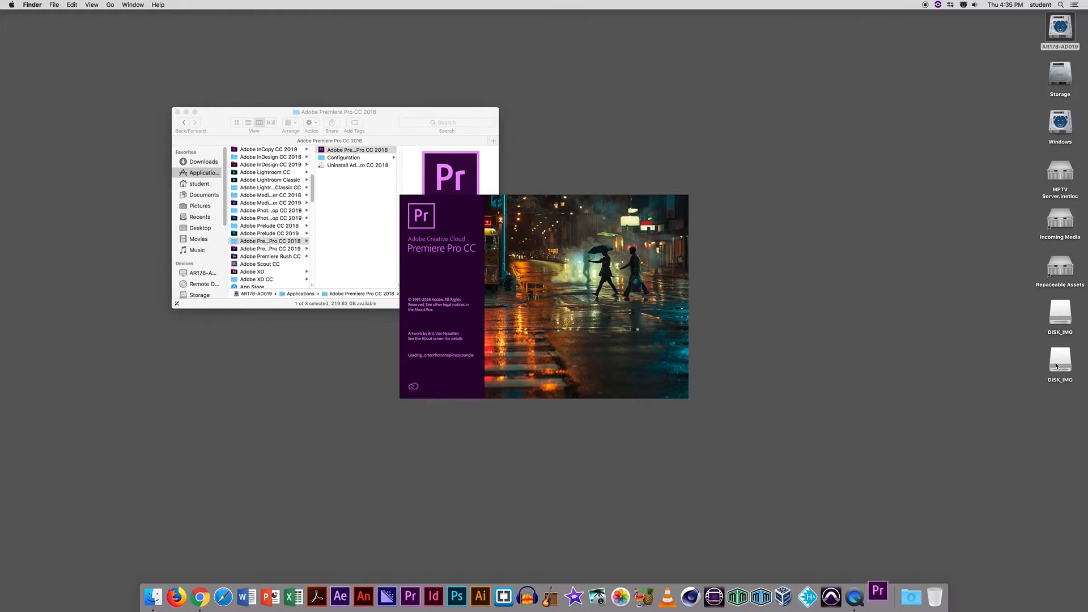
Inspect the contents of both DISK_IMG drives, including the Media H264 folder, and close their windows.
{"action": "double_click", "coordinate": [1057, 365]}
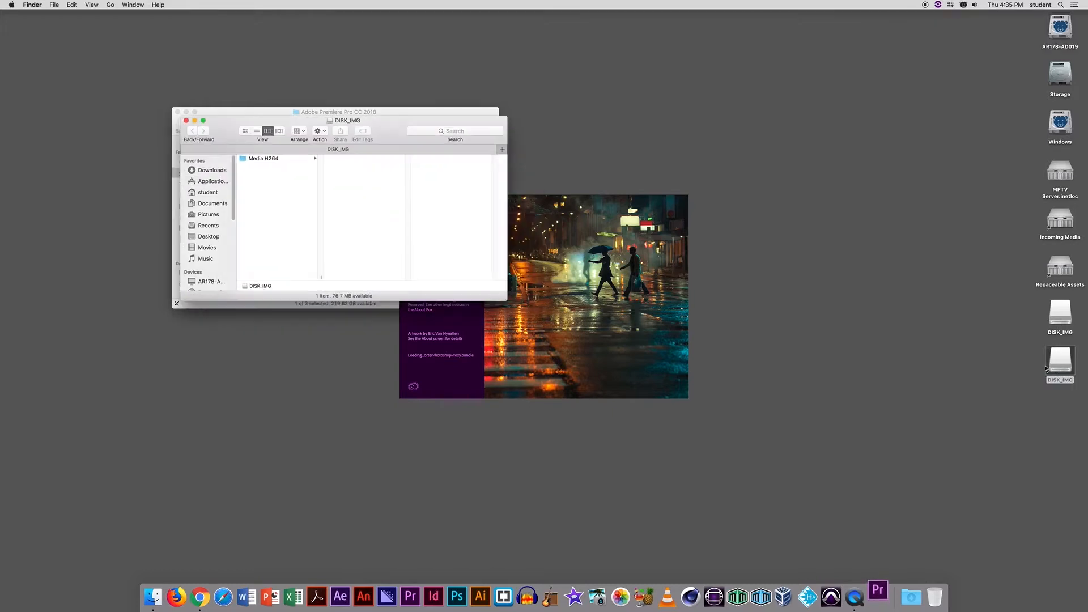
{"action": "left_click", "coordinate": [256, 160]}
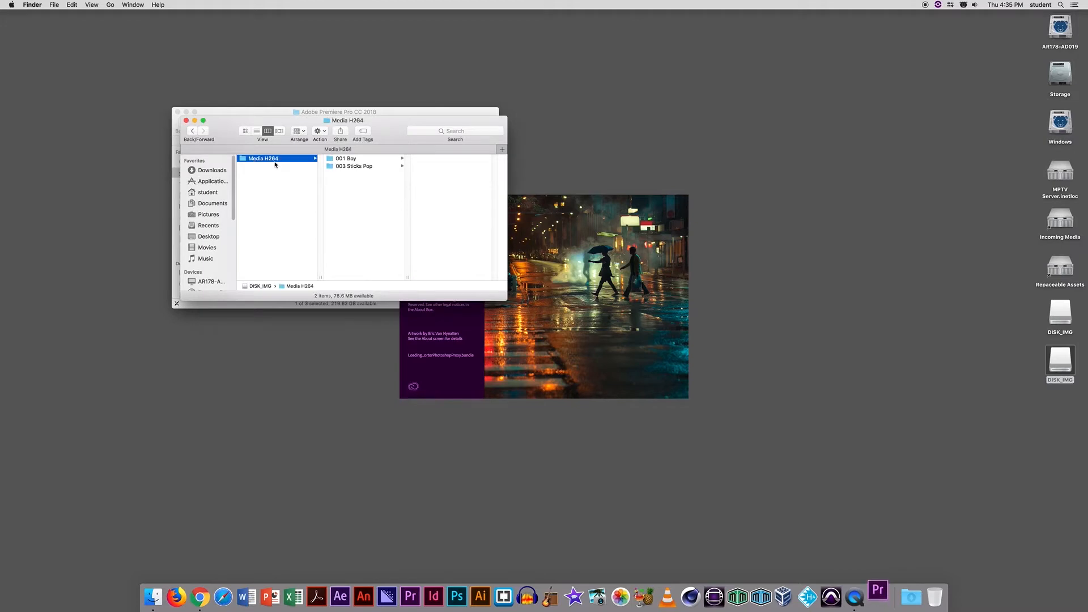
{"action": "left_click", "coordinate": [186, 121]}
{"action": "double_click", "coordinate": [1060, 310]}
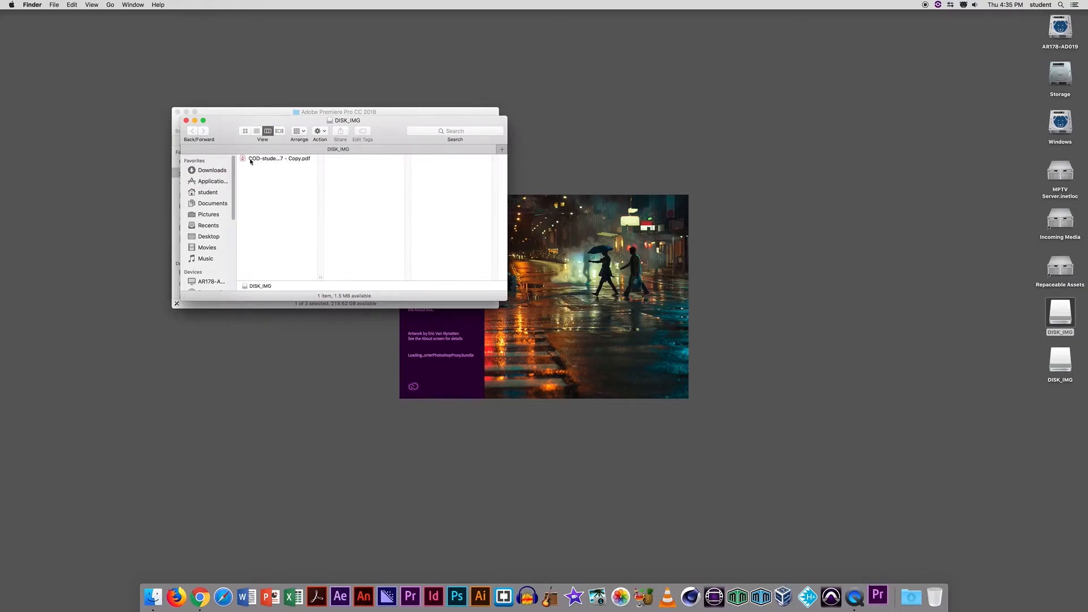
{"action": "left_click", "coordinate": [186, 120]}
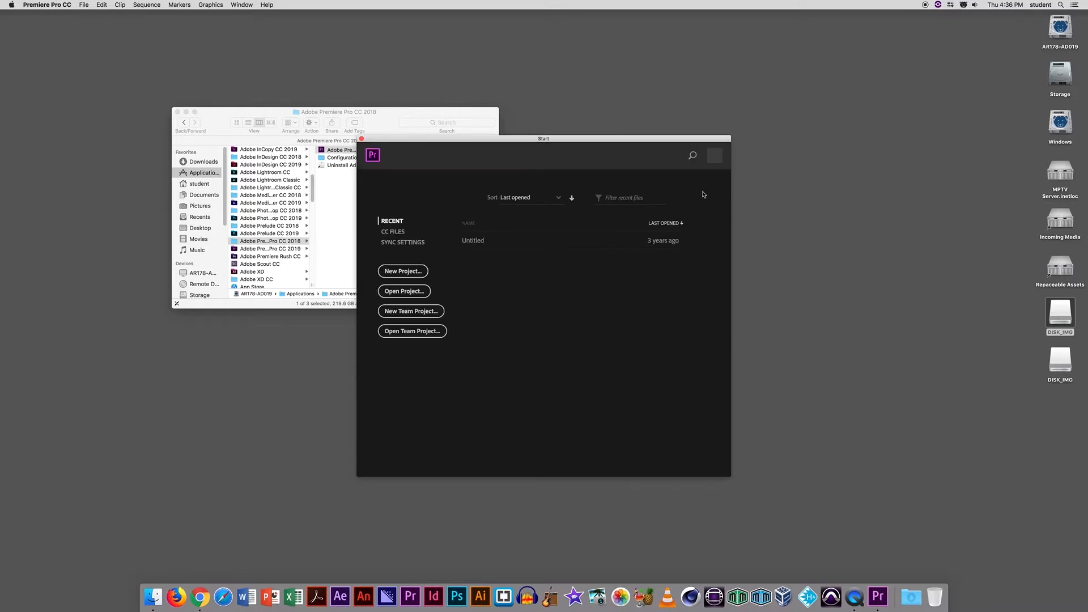
Move the Premiere Pro start window aside, switch to Finder and create a new folder on the desktop, keeping its default name.
{"action": "left_click_drag", "start_coordinate": [601, 140], "coordinate": [359, 201]}
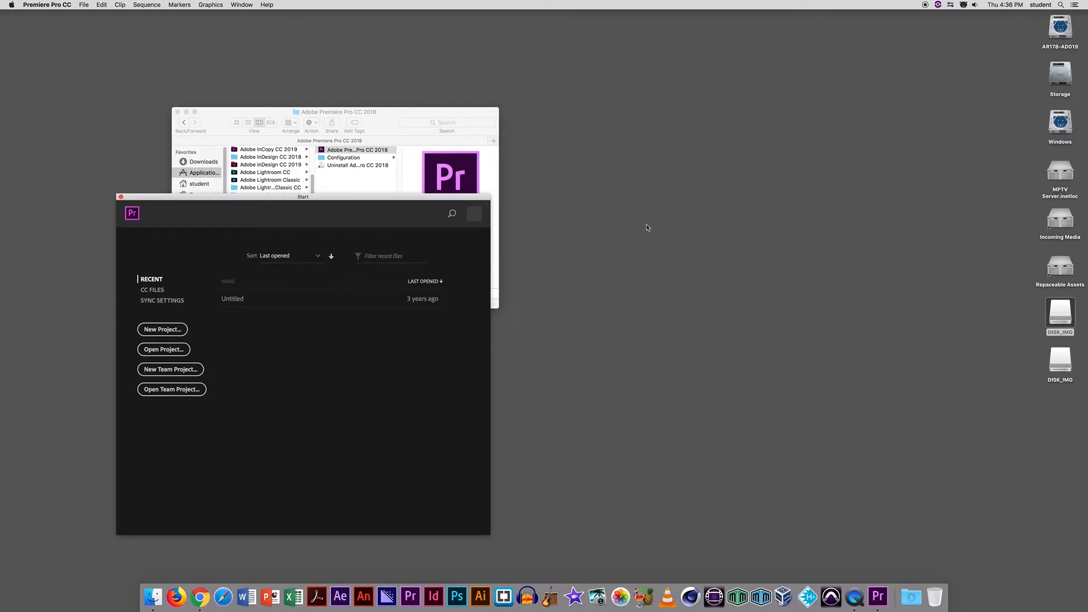
{"action": "left_click", "coordinate": [83, 5]}
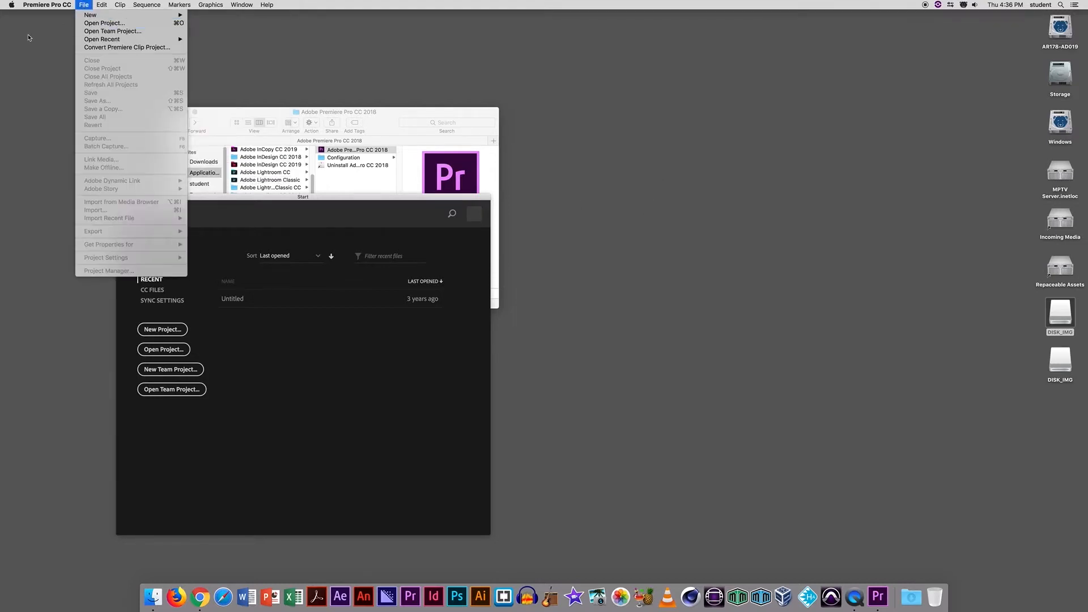
{"action": "left_click", "coordinate": [28, 37]}
{"action": "left_click", "coordinate": [53, 5]}
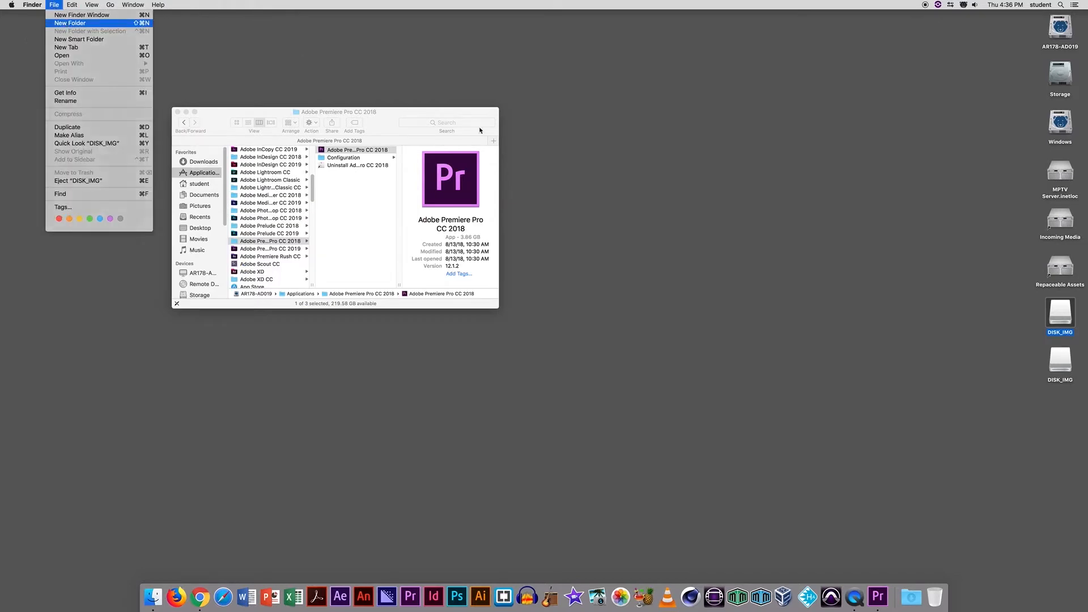
{"action": "key", "text": "Return"}
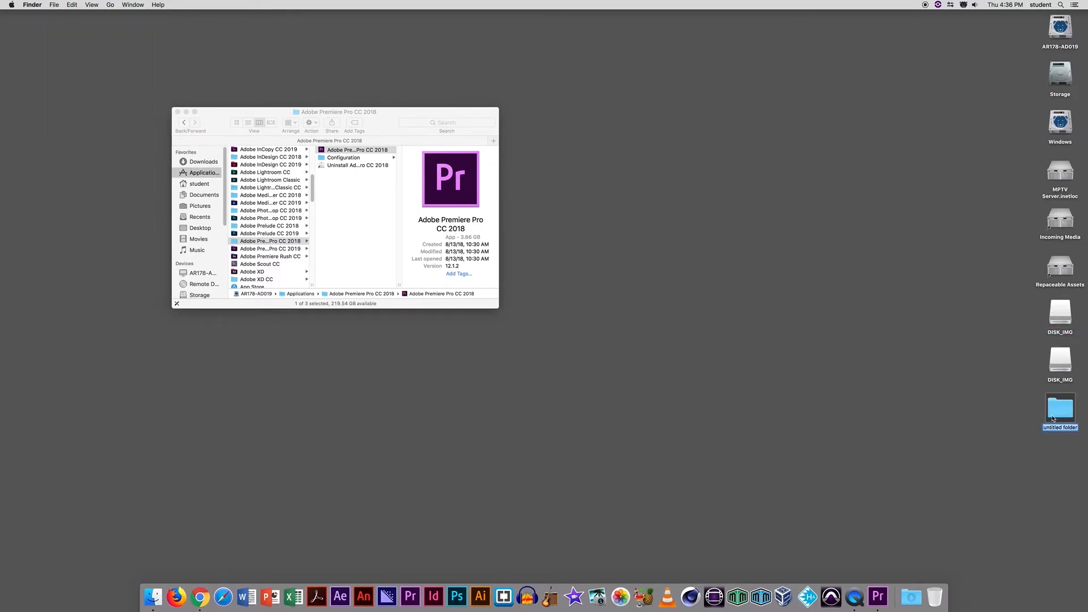
{"action": "left_click", "coordinate": [1011, 450]}
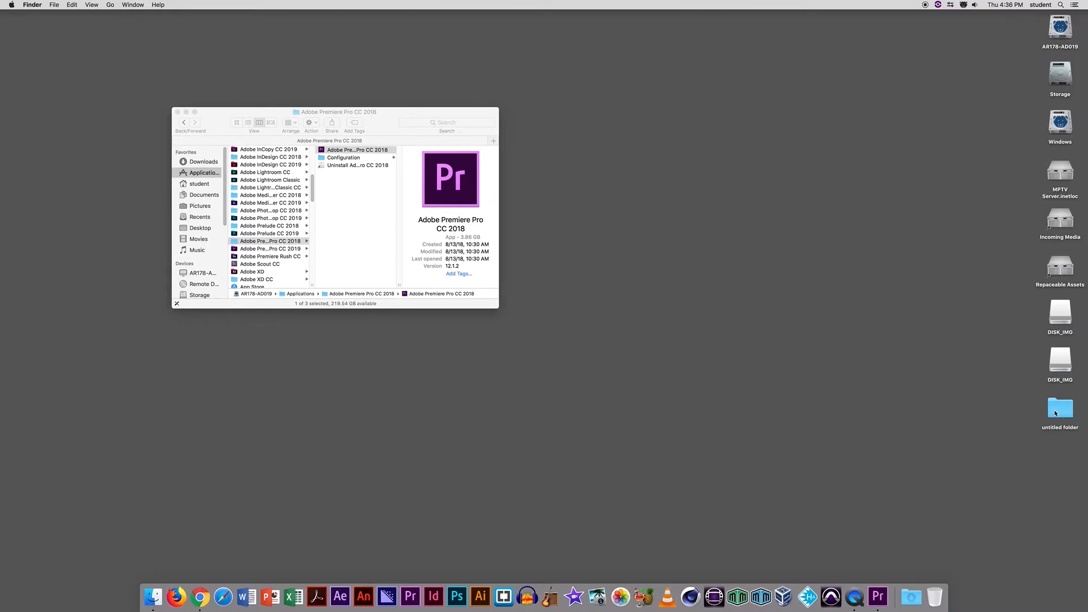
Create a folder on the Storage drive named with the owner's last name followed by "-MPTV 1011 - Spring 2020".
{"action": "double_click", "coordinate": [1058, 83]}
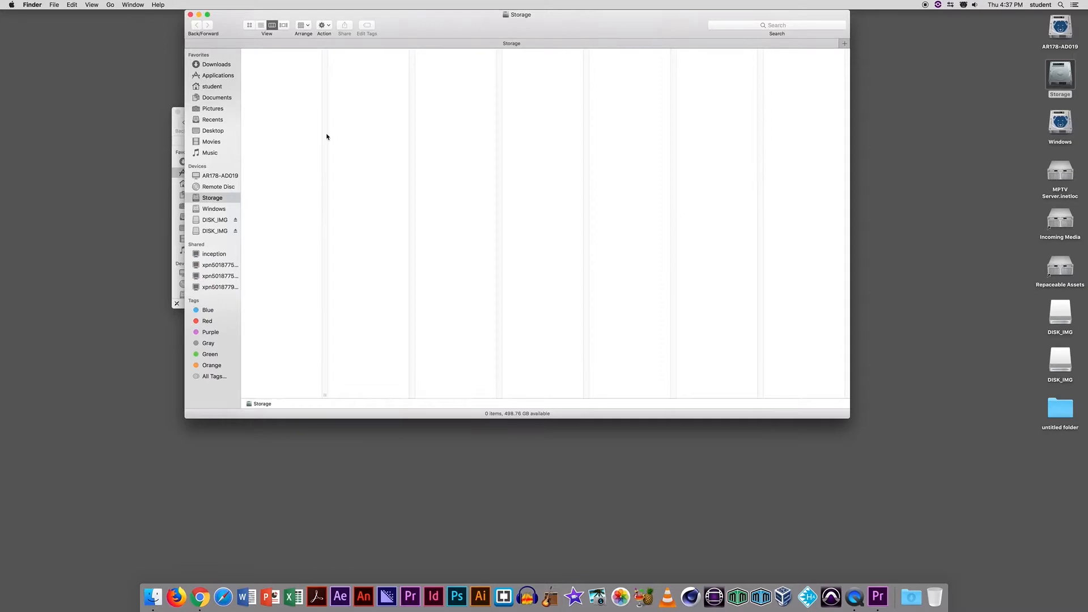
{"action": "left_click", "coordinate": [54, 5]}
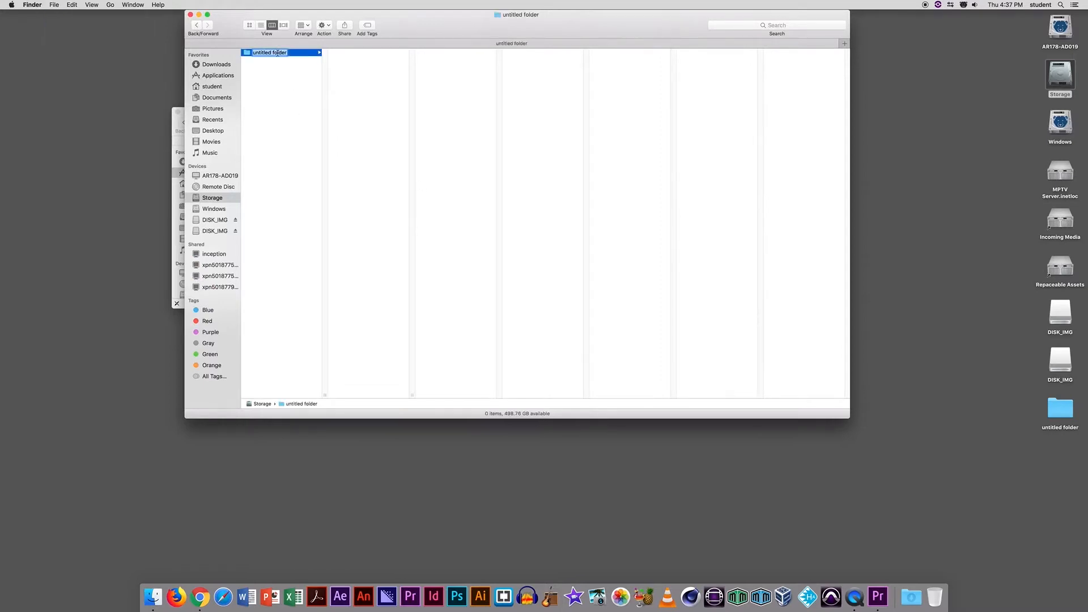
{"action": "key", "text": "BackSpace"}
{"action": "type", "text": "Piehl-MPTV 11"}
{"action": "key", "text": "BackSpace"}
{"action": "type", "text": "011 - Spring "}
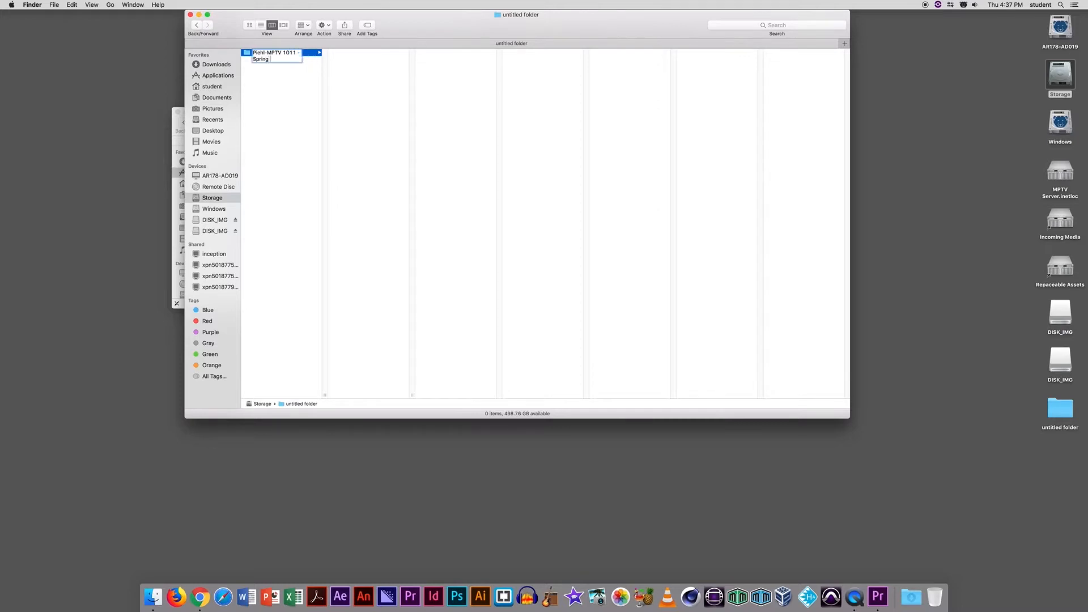
{"action": "type", "text": "2020"}
{"action": "key", "text": "Return"}
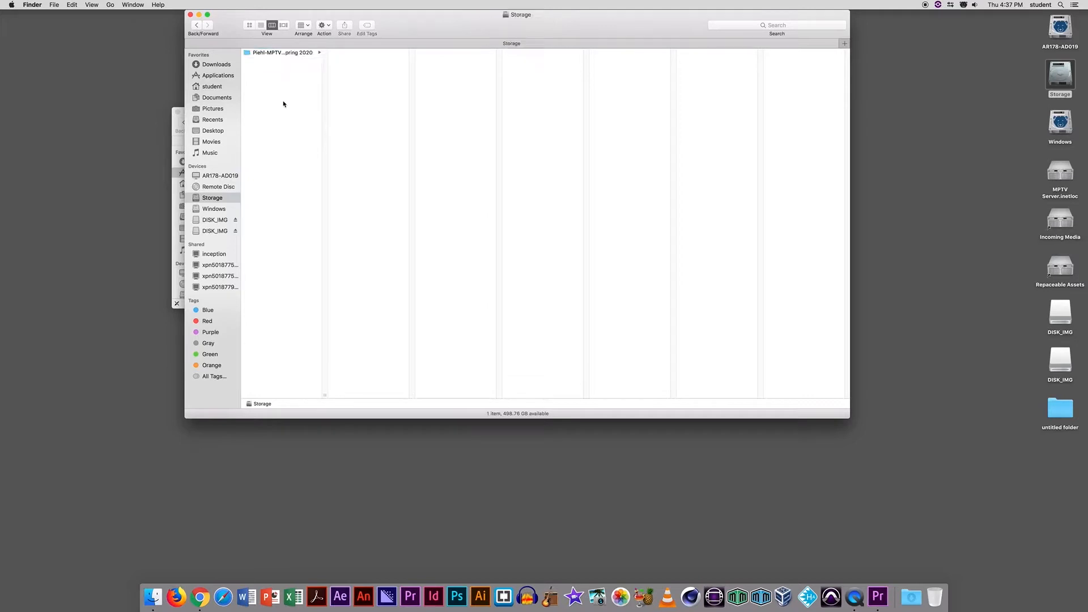
Create a folder named J-Pops inside the MPTV 1011 - Spring 2020 course folder.
{"action": "left_click", "coordinate": [283, 53]}
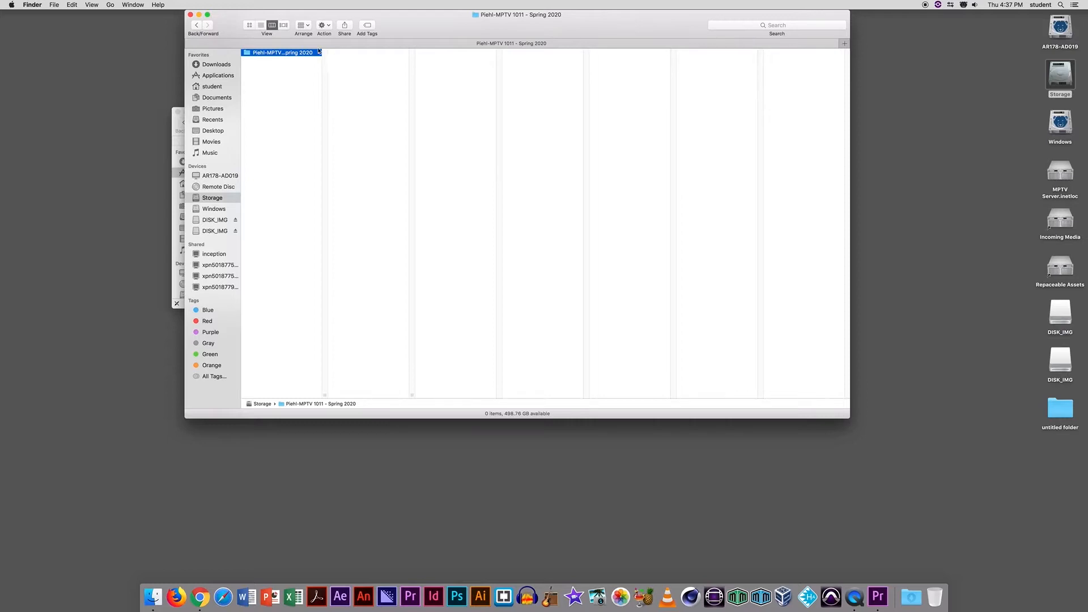
{"action": "left_click", "coordinate": [54, 4]}
{"action": "left_click", "coordinate": [74, 23]}
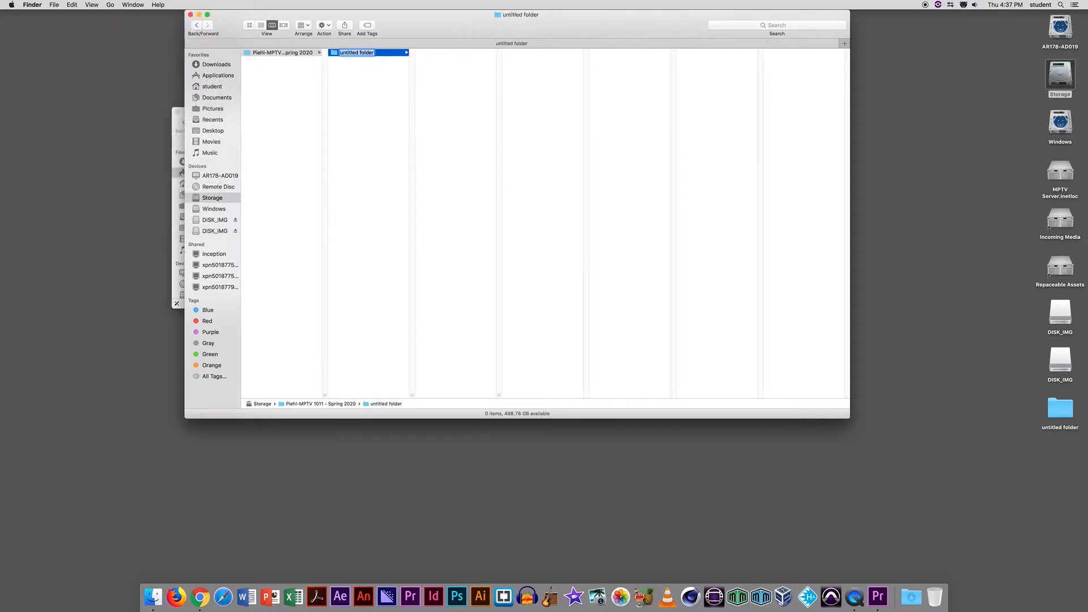
{"action": "key", "text": "BackSpace"}
{"action": "type", "text": "J-Pops"}
{"action": "left_click", "coordinate": [381, 91]}
Create a folder named Music inside the J-Pops folder.
{"action": "left_click", "coordinate": [336, 53]}
{"action": "left_click", "coordinate": [55, 5]}
{"action": "left_click", "coordinate": [67, 24]}
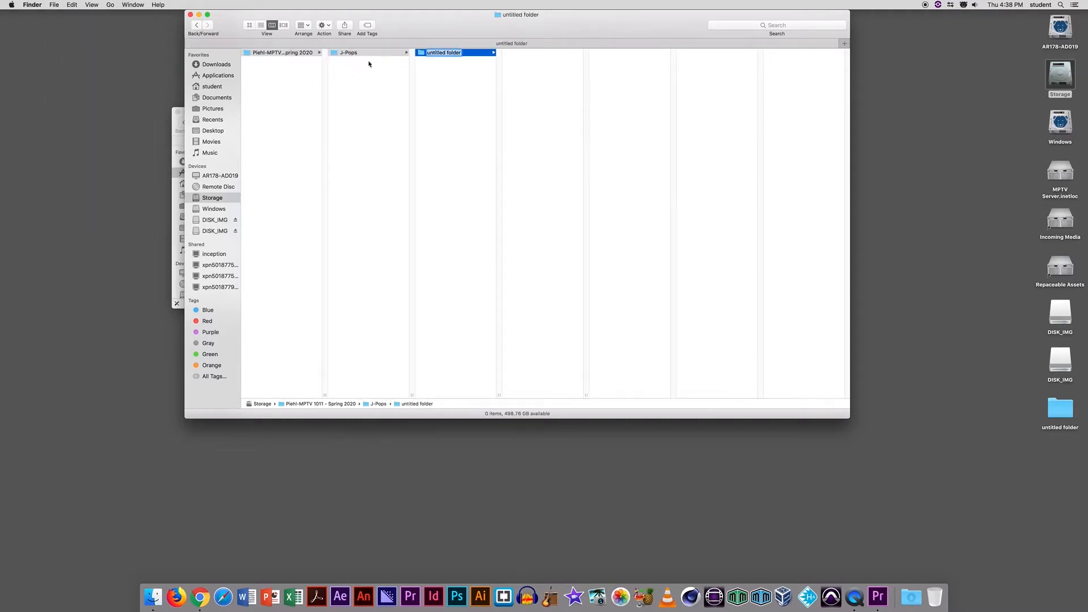
{"action": "type", "text": "Music"}
{"action": "left_click", "coordinate": [464, 95]}
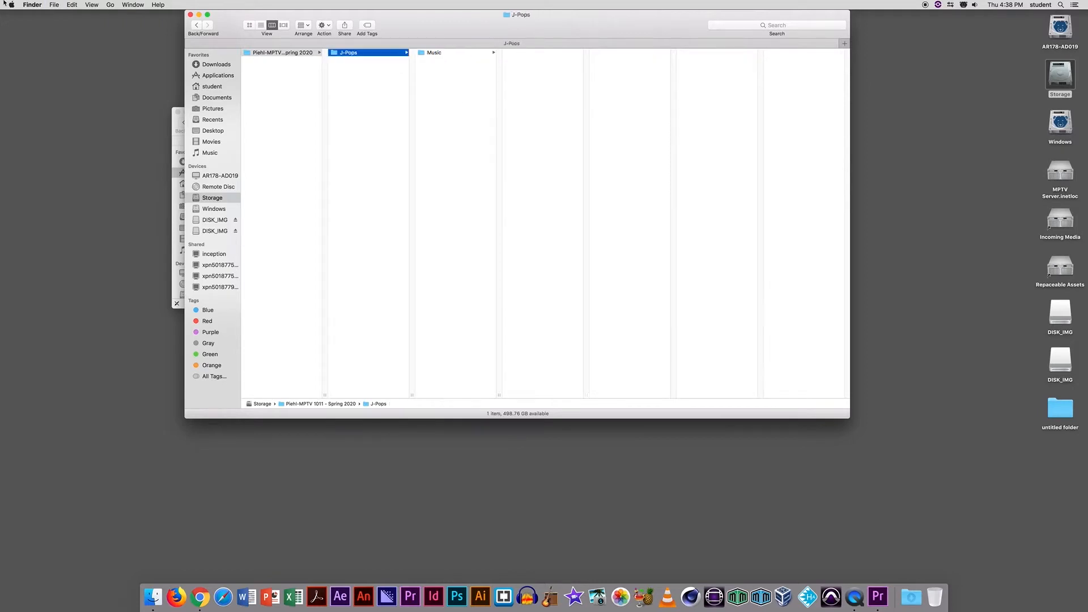
Create a folder named SFX inside J-Pops, alongside the Music folder.
{"action": "left_click", "coordinate": [52, 5]}
{"action": "key", "text": "Return"}
{"action": "type", "text": "SFX"}
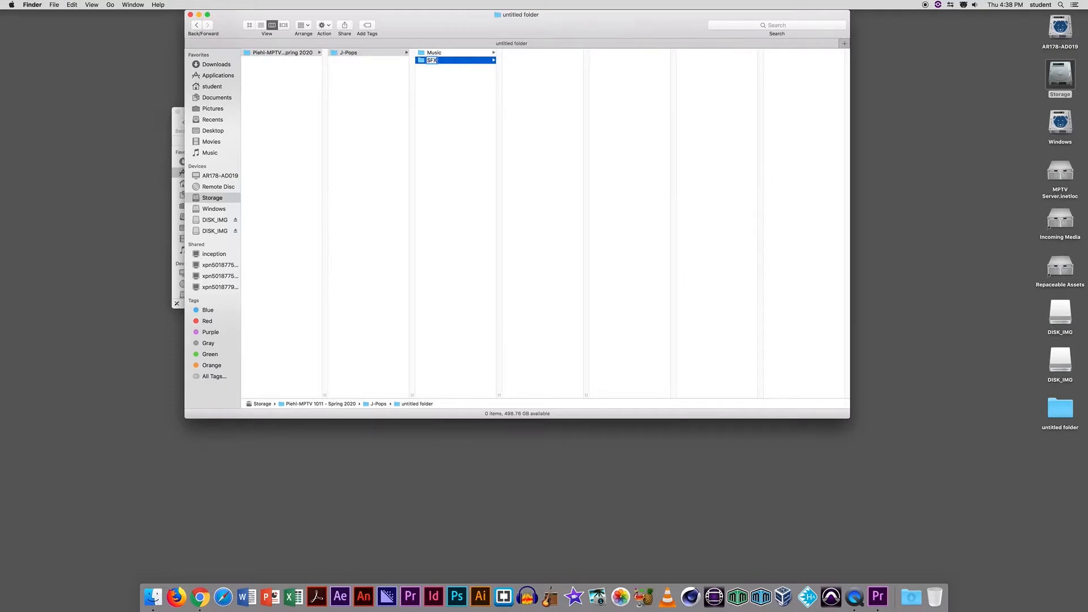
{"action": "left_click", "coordinate": [455, 105]}
Create a folder named Graphics inside the J-Pops folder.
{"action": "left_click", "coordinate": [53, 5]}
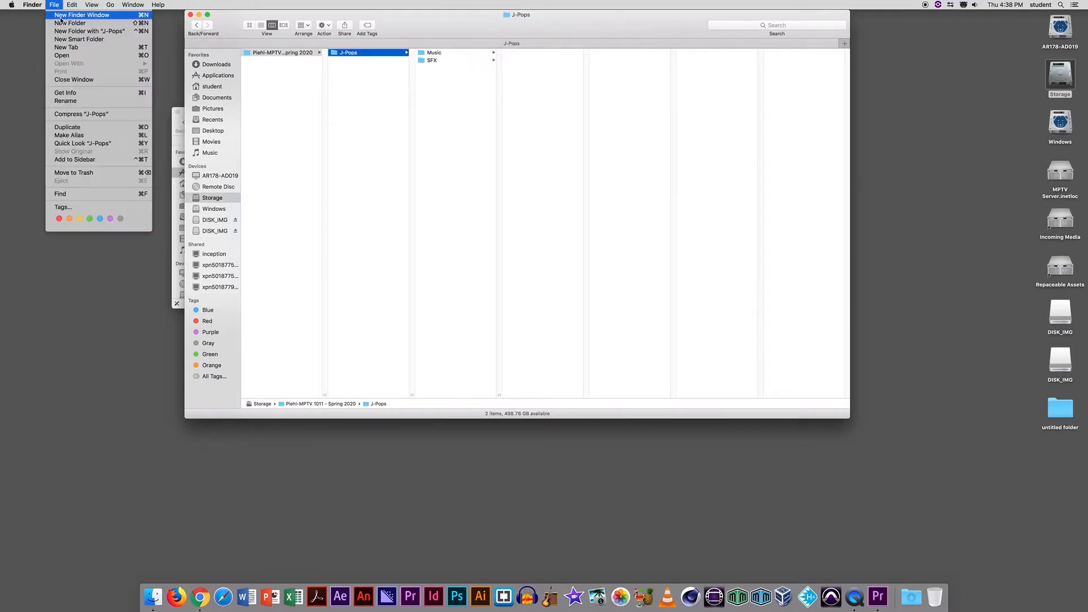
{"action": "left_click", "coordinate": [63, 23]}
{"action": "type", "text": "G"}
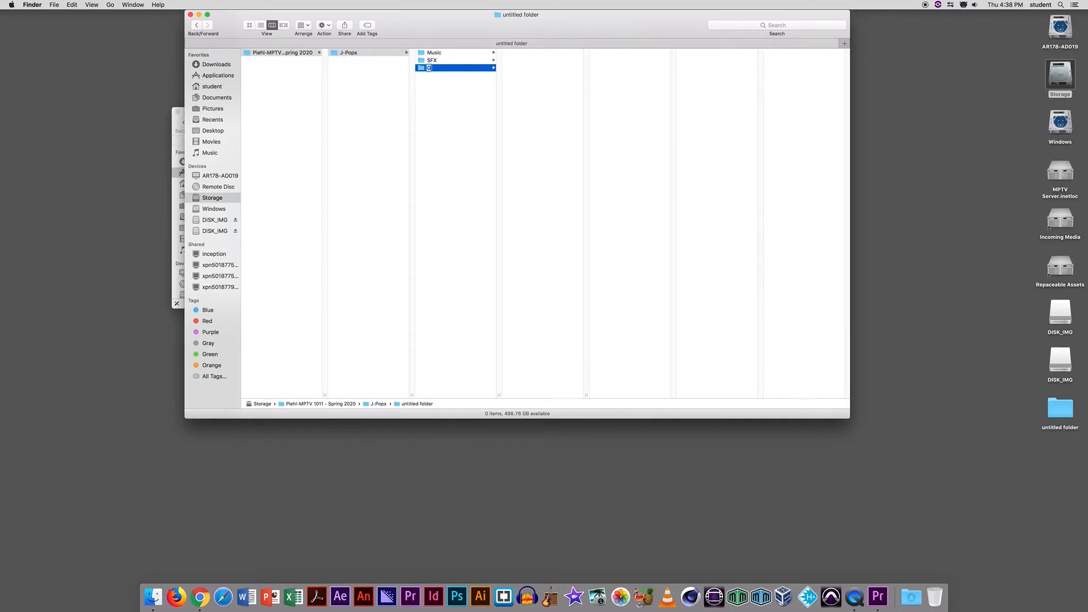
{"action": "type", "text": "raphics"}
{"action": "key", "text": "Return"}
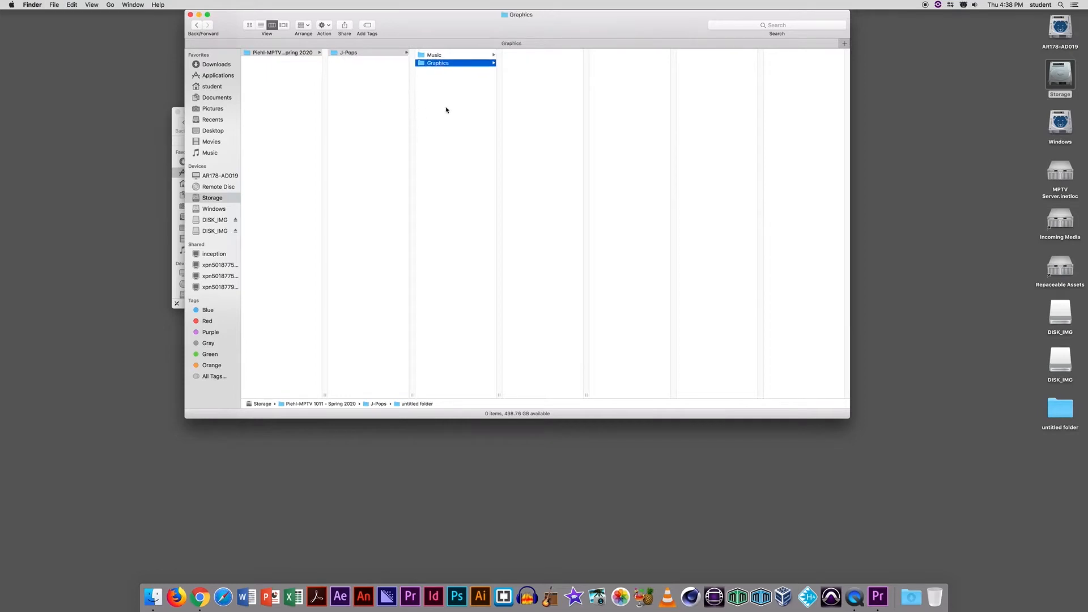
Create a new folder inside Graphics and move it up one level into the J-Pops folder.
{"action": "left_click", "coordinate": [54, 4]}
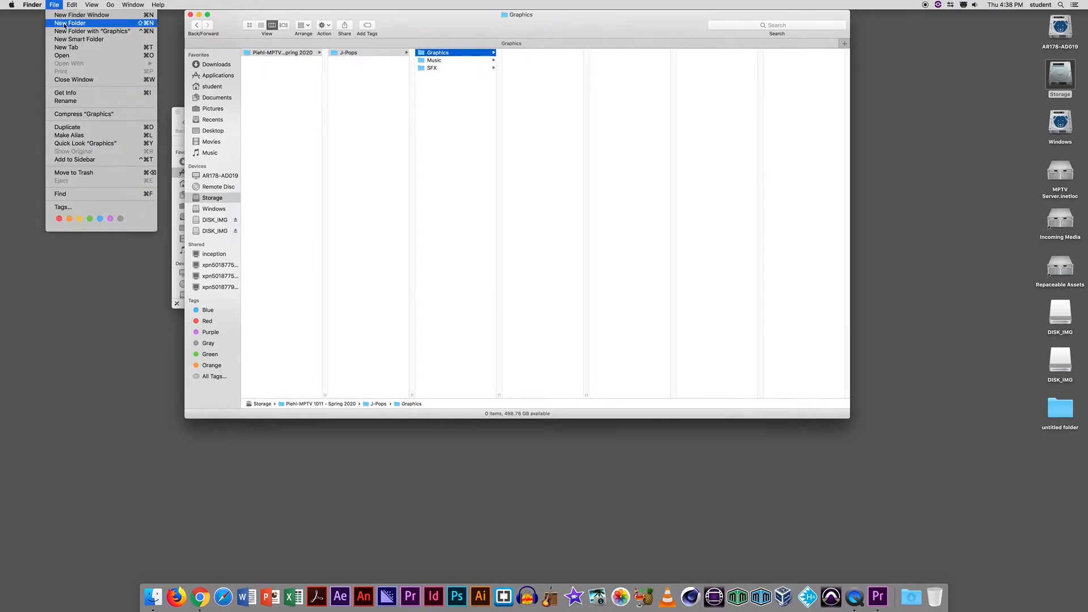
{"action": "left_click", "coordinate": [63, 23]}
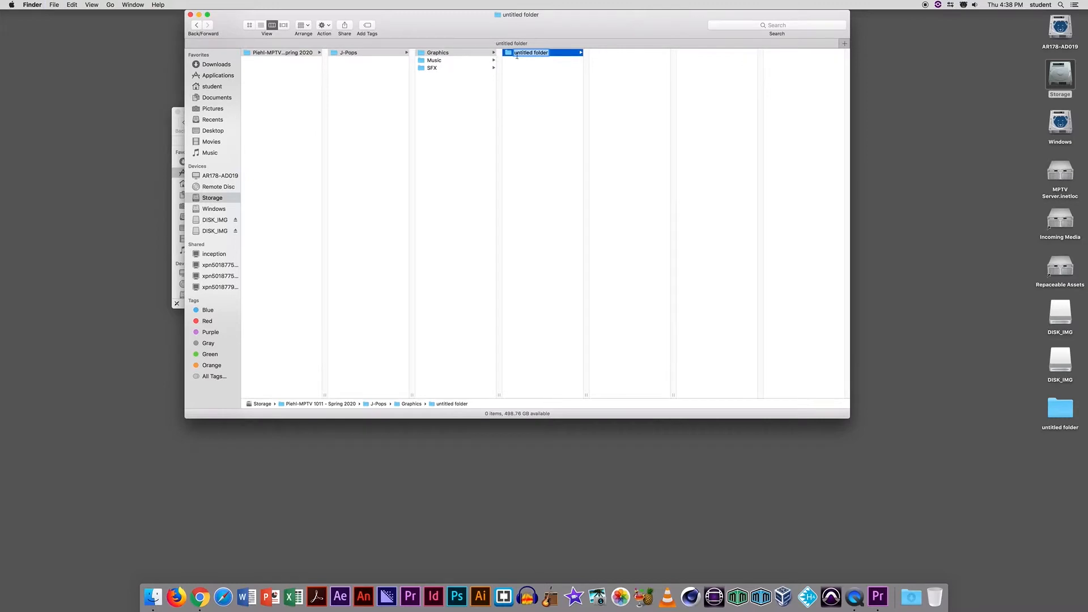
{"action": "left_click_drag", "start_coordinate": [509, 53], "coordinate": [423, 82]}
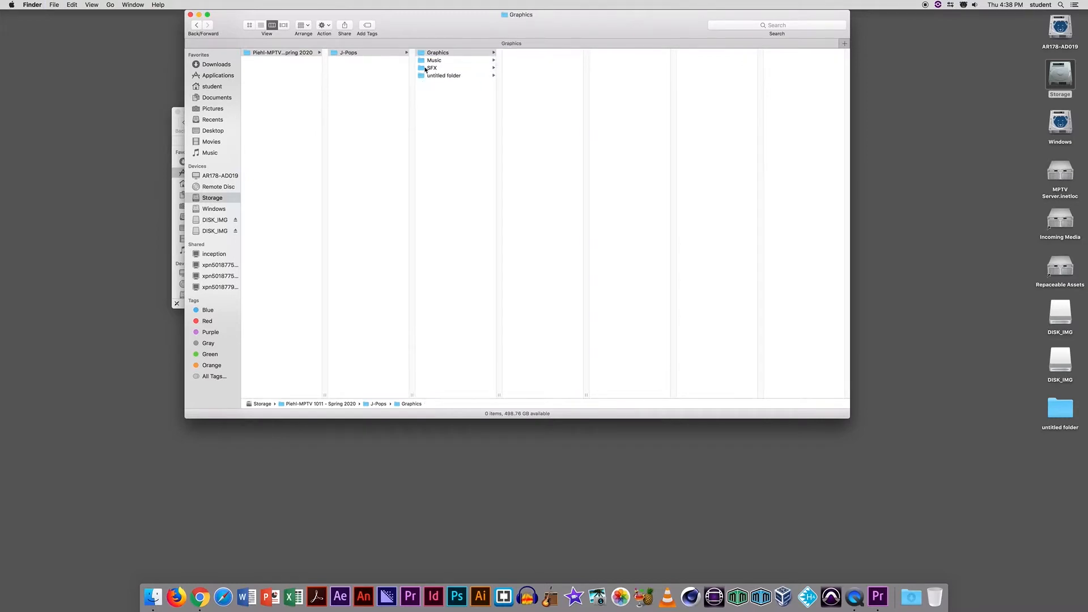
Rename the untitled folder in J-Pops to Clips.
{"action": "left_click", "coordinate": [435, 76]}
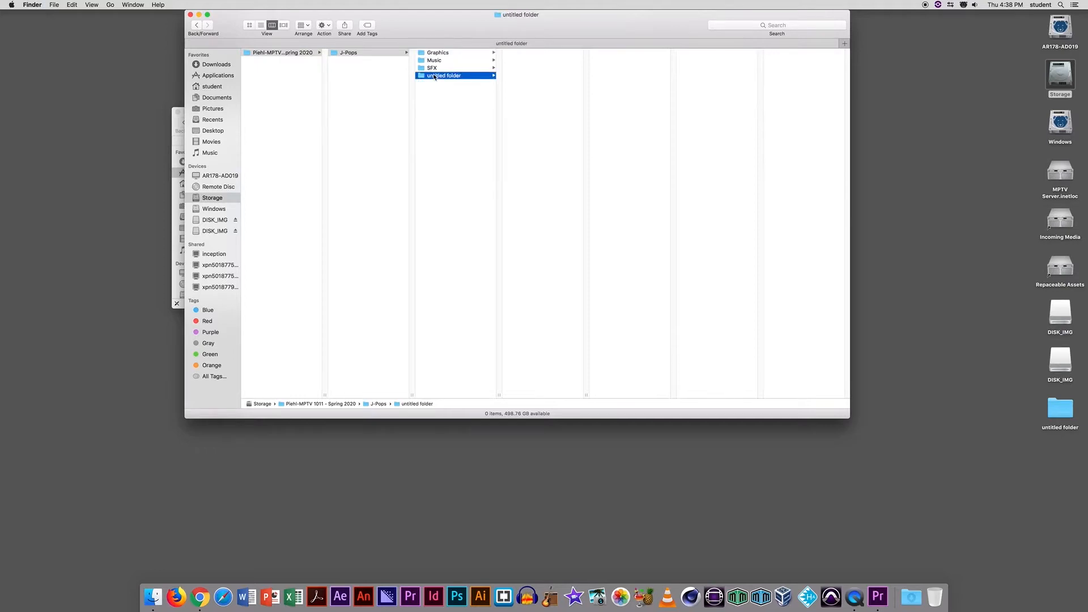
{"action": "left_click", "coordinate": [435, 77]}
{"action": "type", "text": "Clis"}
{"action": "key", "text": "BackSpace"}
{"action": "type", "text": "ps"}
{"action": "key", "text": "Return"}
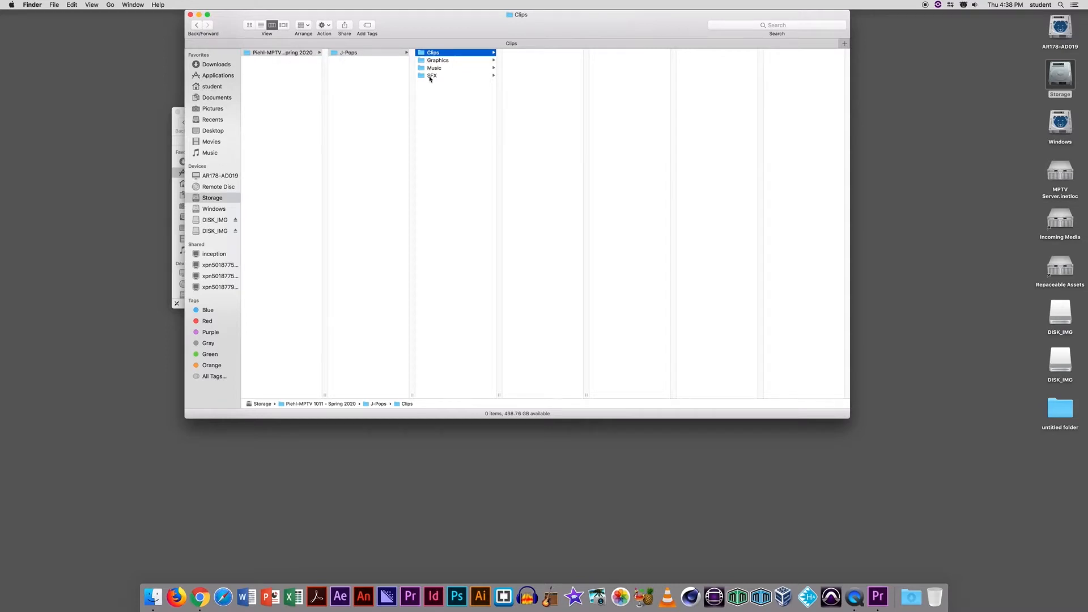
Create a folder named Export inside J-Pops and move the Storage window aside on the desktop.
{"action": "left_click", "coordinate": [54, 5]}
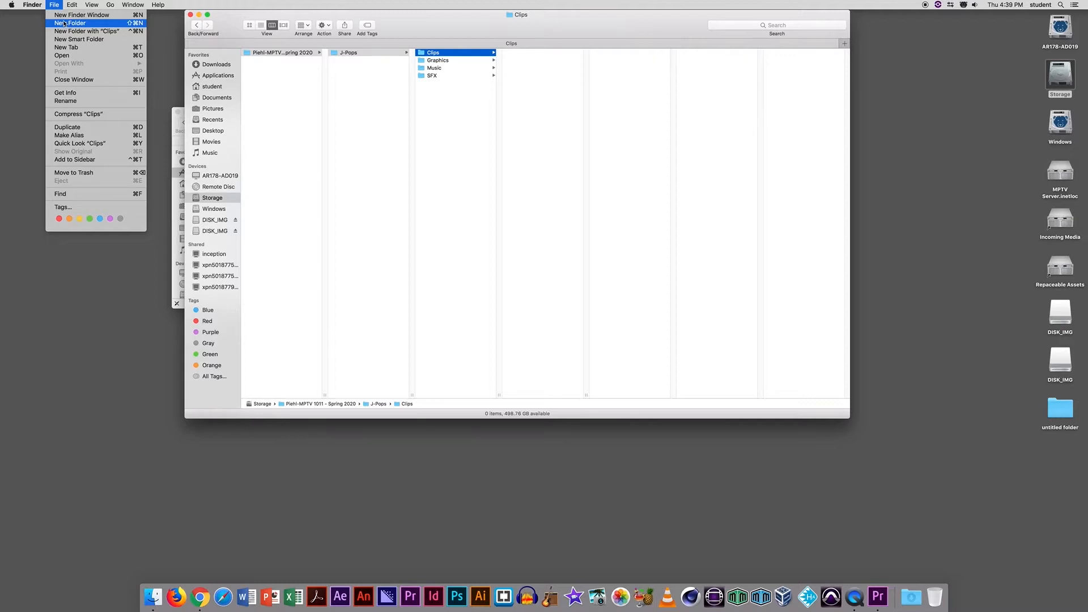
{"action": "left_click", "coordinate": [453, 100]}
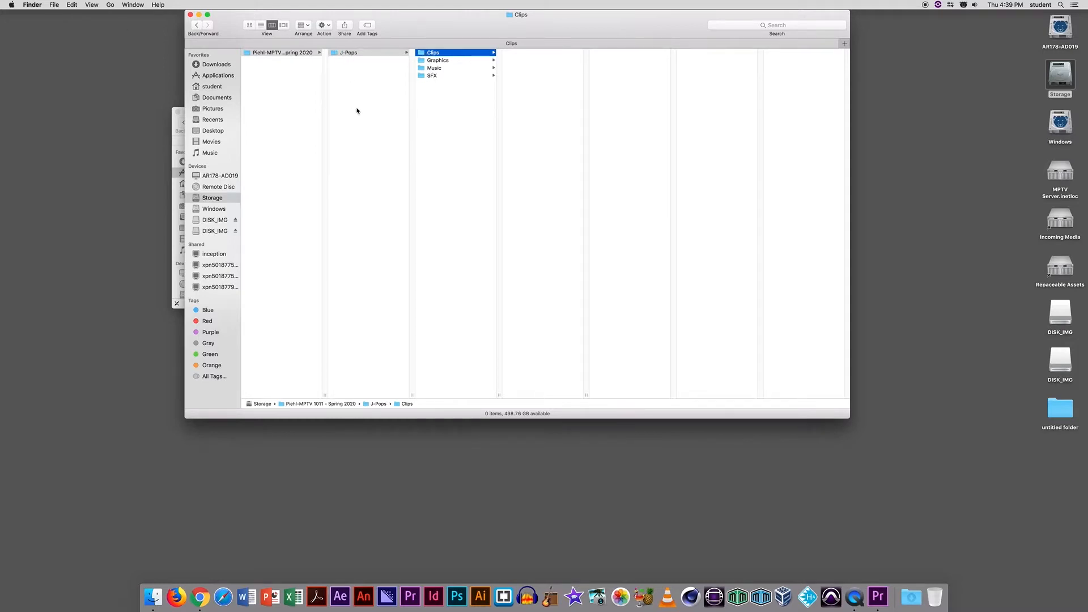
{"action": "left_click", "coordinate": [427, 102]}
{"action": "left_click", "coordinate": [54, 5]}
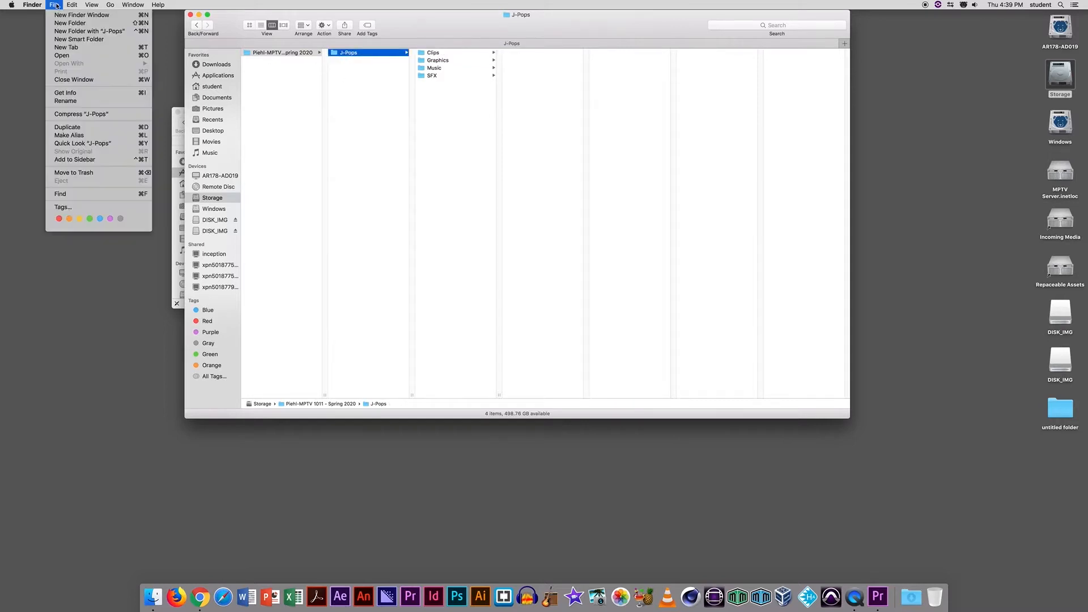
{"action": "left_click", "coordinate": [74, 23]}
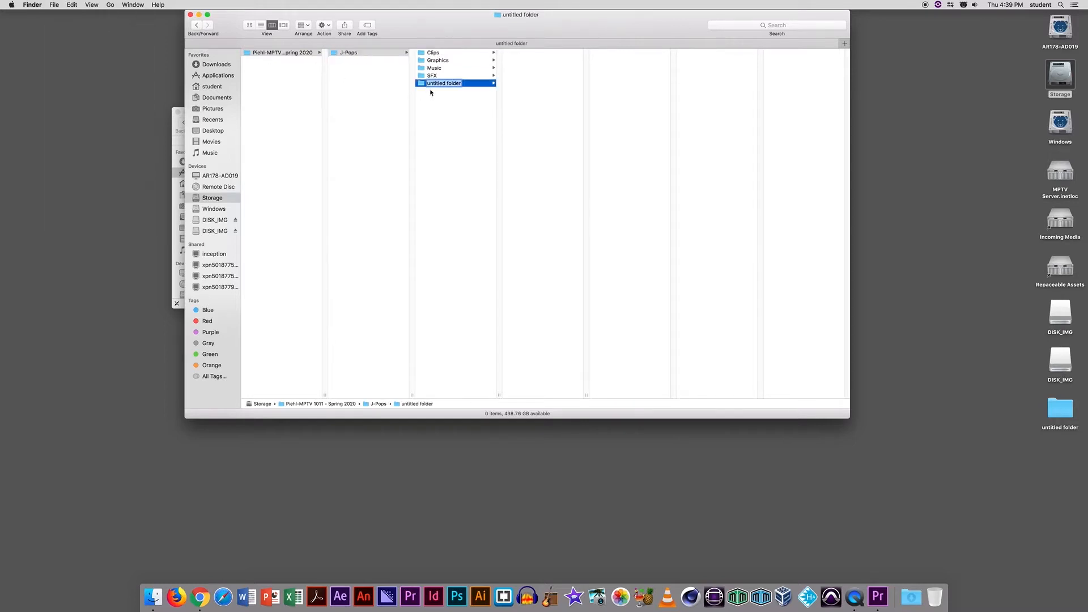
{"action": "type", "text": "e"}
{"action": "key", "text": "BackSpace"}
{"action": "type", "text": "Export"}
{"action": "key", "text": "Return"}
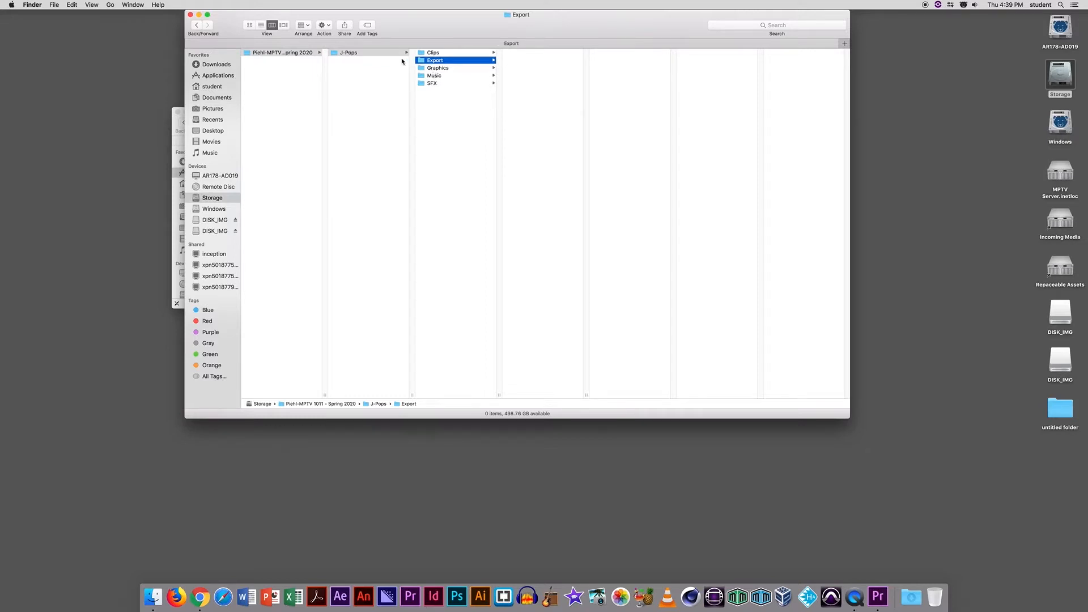
{"action": "left_click_drag", "start_coordinate": [409, 28], "coordinate": [727, 136]}
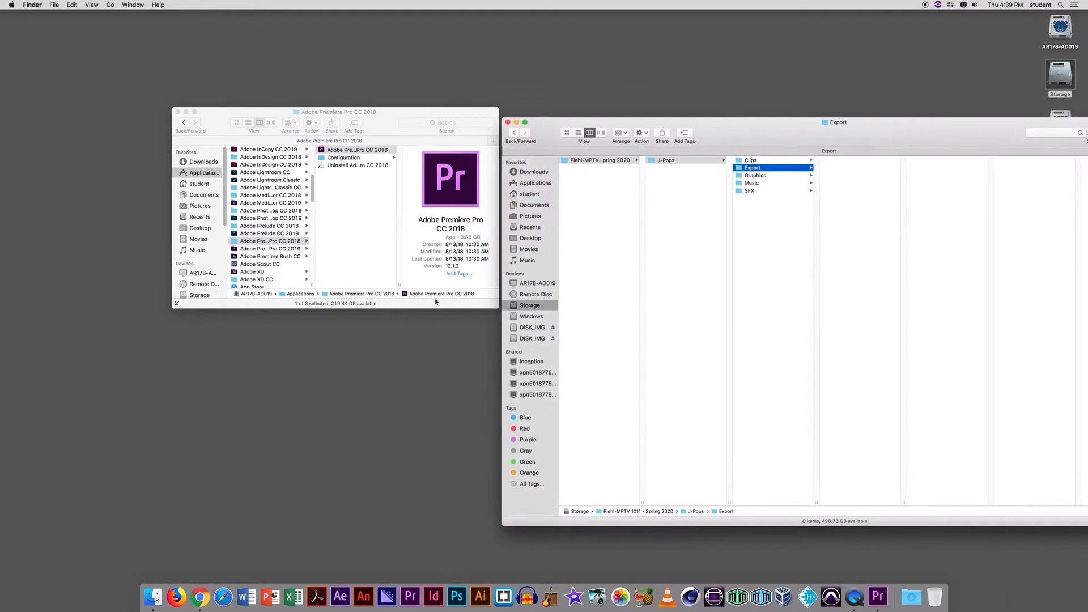
Launch Premiere Pro CC 2018 and start a new project.
{"action": "double_click", "coordinate": [357, 150]}
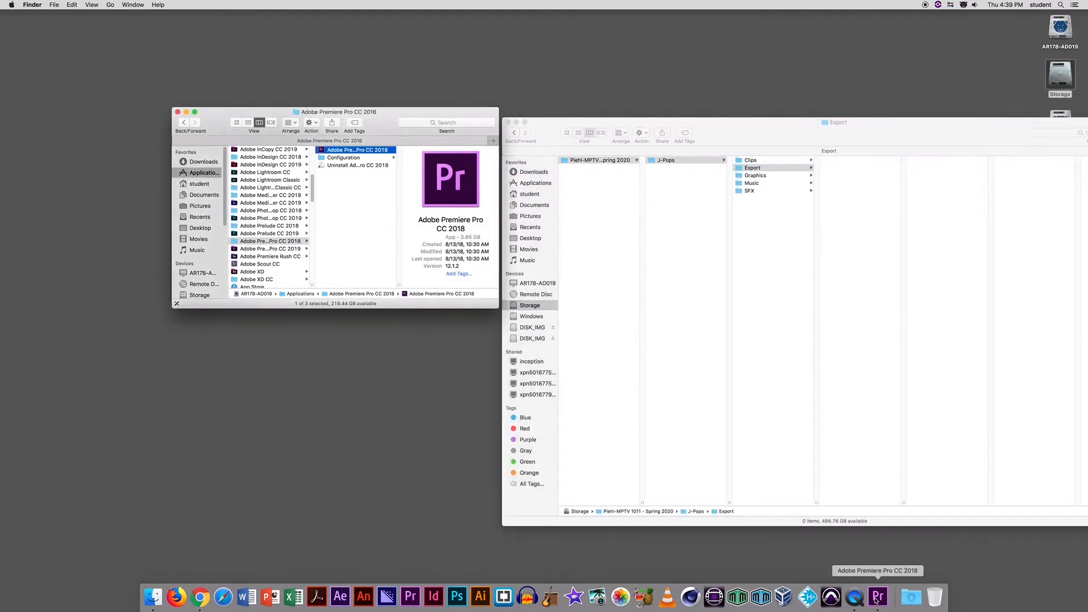
{"action": "left_click_drag", "start_coordinate": [200, 201], "coordinate": [183, 45]}
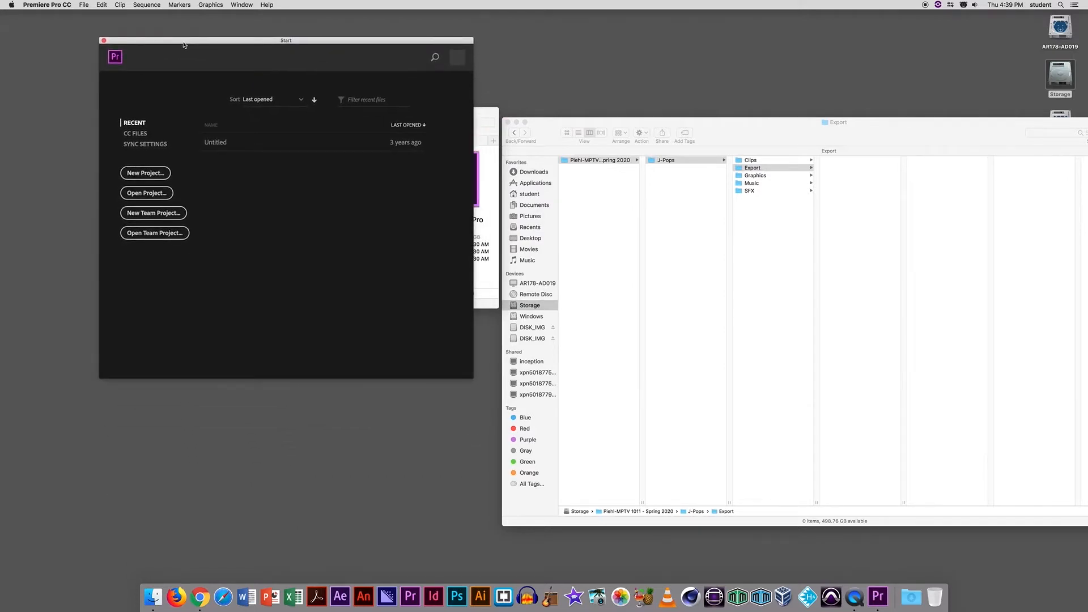
{"action": "left_click", "coordinate": [145, 174]}
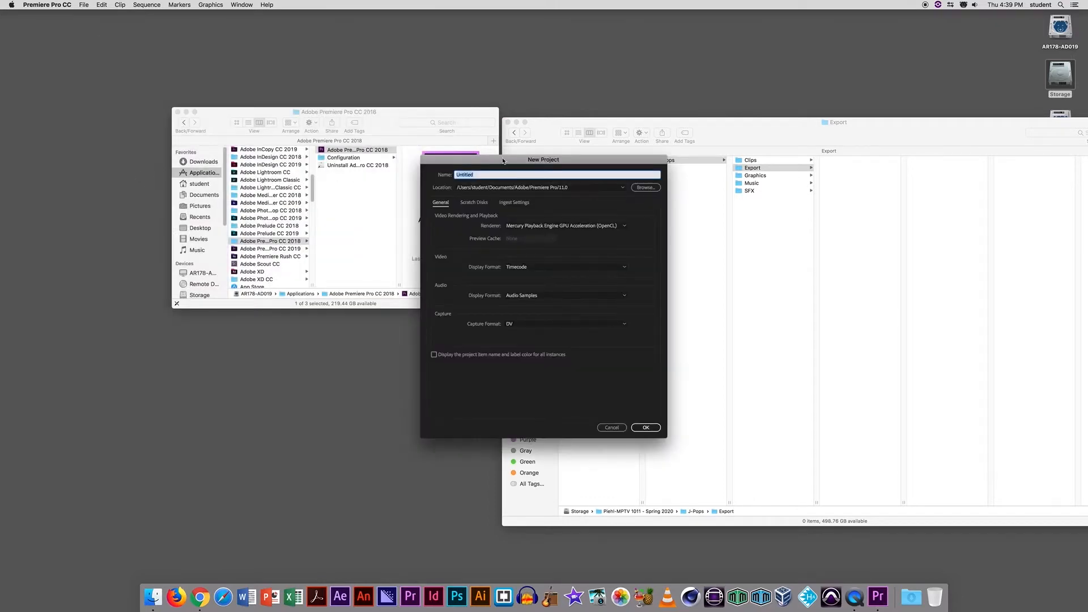
Move the New Project dialog clear of the Storage window and name the project with the editor's surname followed by "-Jpops".
{"action": "left_click_drag", "start_coordinate": [502, 162], "coordinate": [264, 127]}
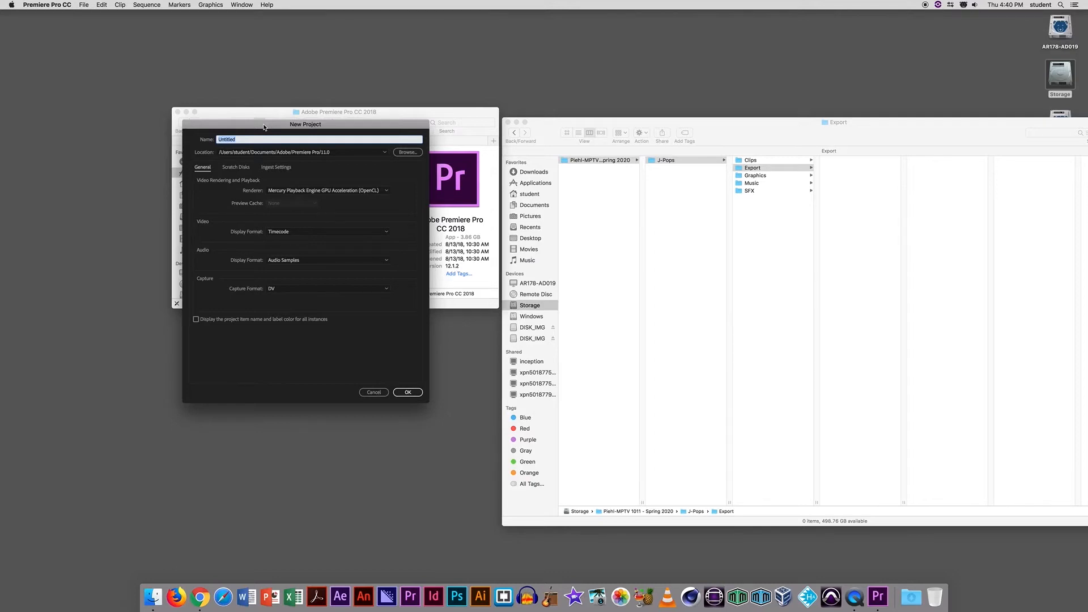
{"action": "left_click_drag", "start_coordinate": [264, 127], "coordinate": [326, 32]}
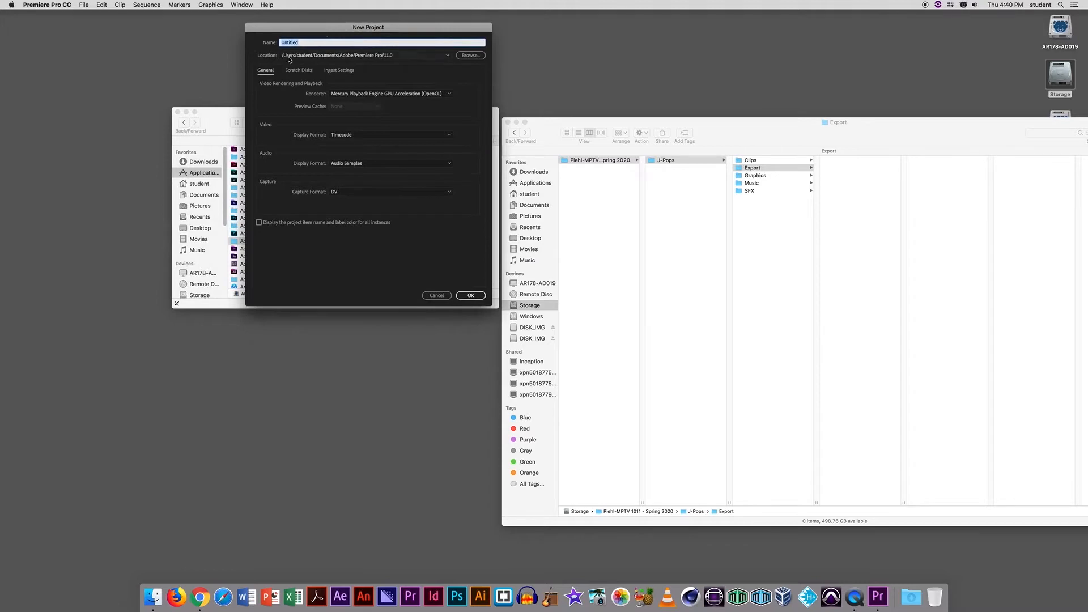
{"action": "key", "text": "BackSpace"}
{"action": "type", "text": "Piehl-Jpops"}
Set the project location to the J-Pops folder inside the MPTV 1011 - Spring 2020 class folder on the Storage drive.
{"action": "left_click", "coordinate": [474, 57]}
{"action": "left_click", "coordinate": [474, 59]}
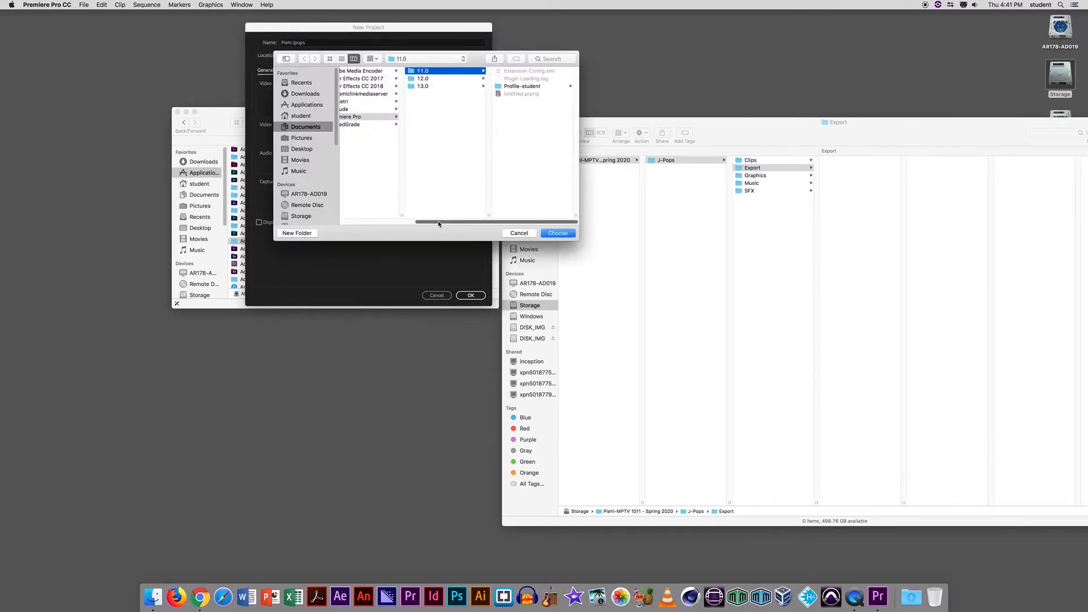
{"action": "left_click_drag", "start_coordinate": [439, 223], "coordinate": [328, 213]}
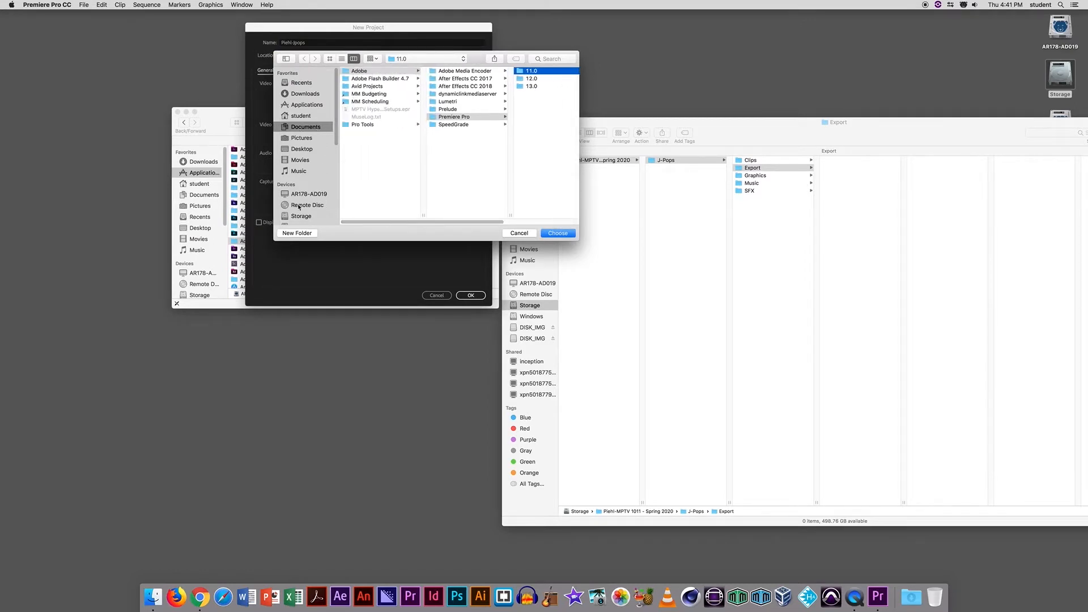
{"action": "left_click", "coordinate": [305, 217]}
{"action": "left_click", "coordinate": [374, 71]}
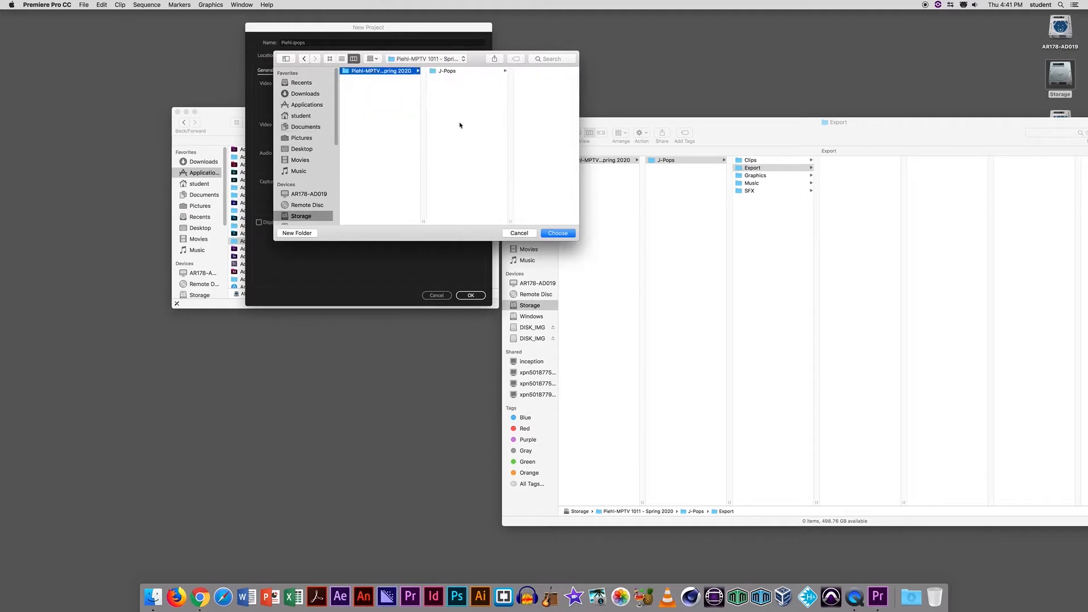
{"action": "left_click", "coordinate": [452, 72]}
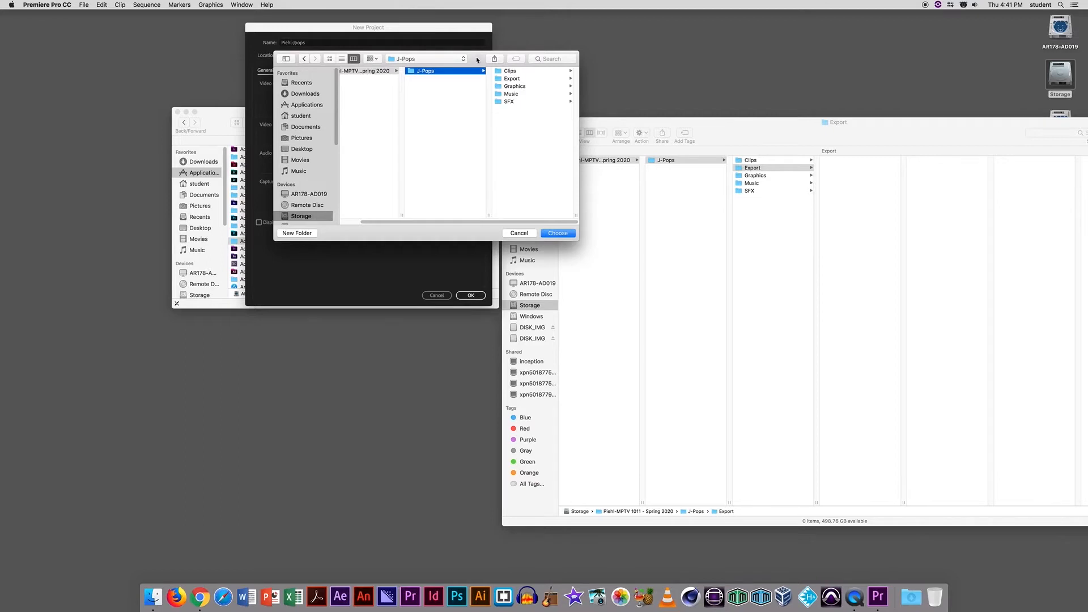
{"action": "left_click_drag", "start_coordinate": [477, 59], "coordinate": [717, 38]}
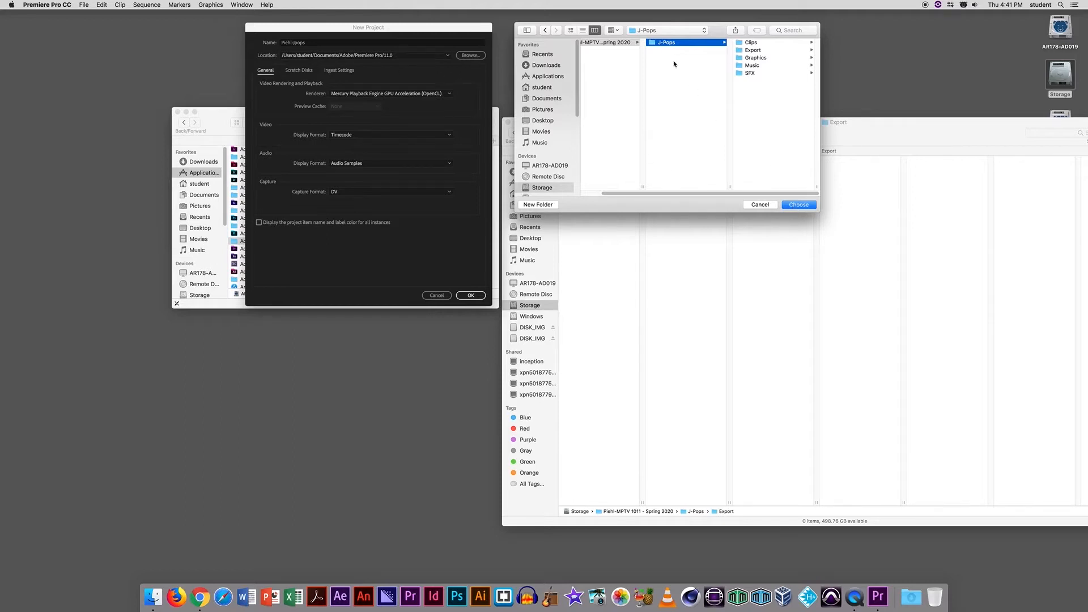
{"action": "left_click", "coordinate": [798, 205]}
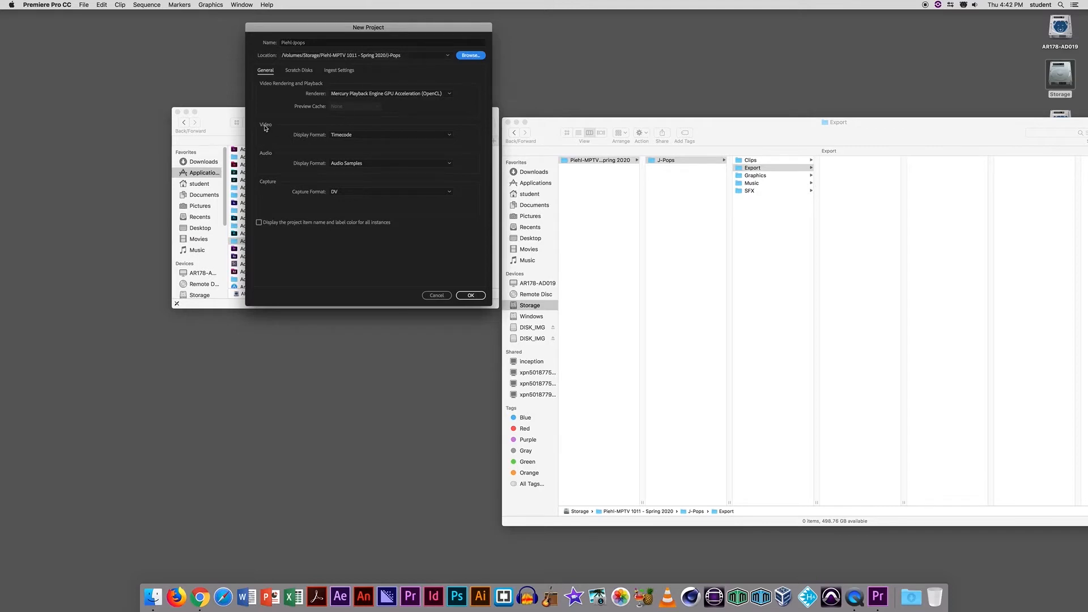
Review the scratch disk locations, create the project and acknowledge the workspace preset notice.
{"action": "left_click", "coordinate": [298, 72]}
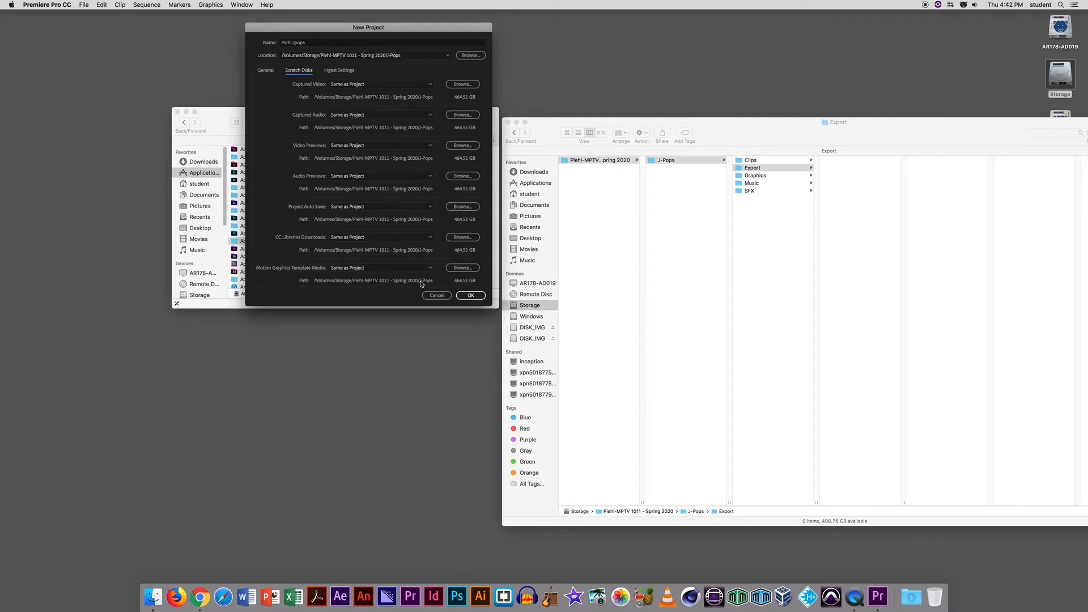
{"action": "left_click", "coordinate": [470, 295]}
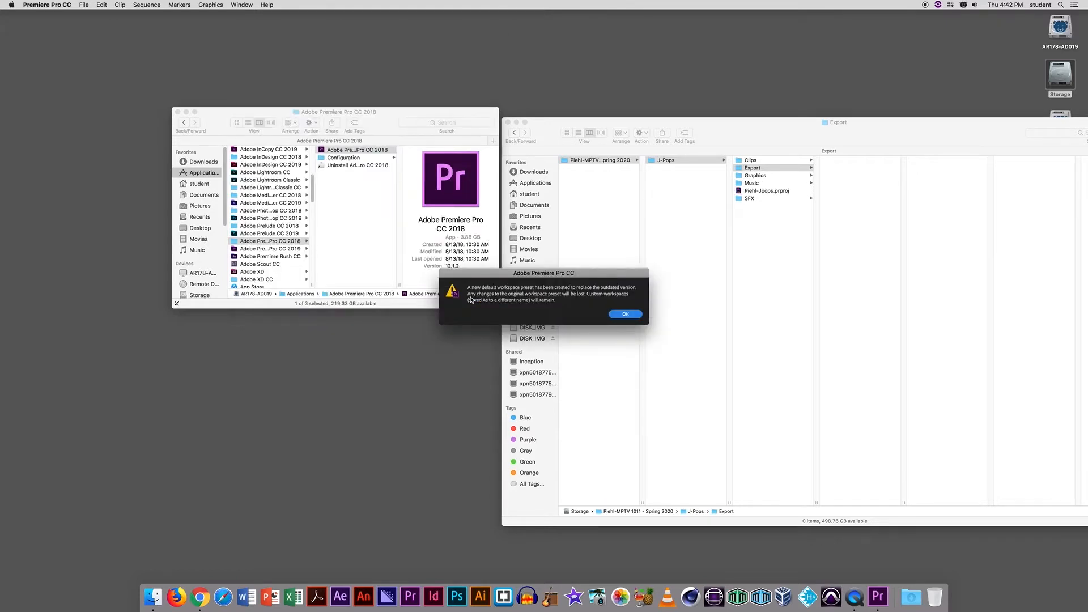
{"action": "left_click", "coordinate": [626, 315]}
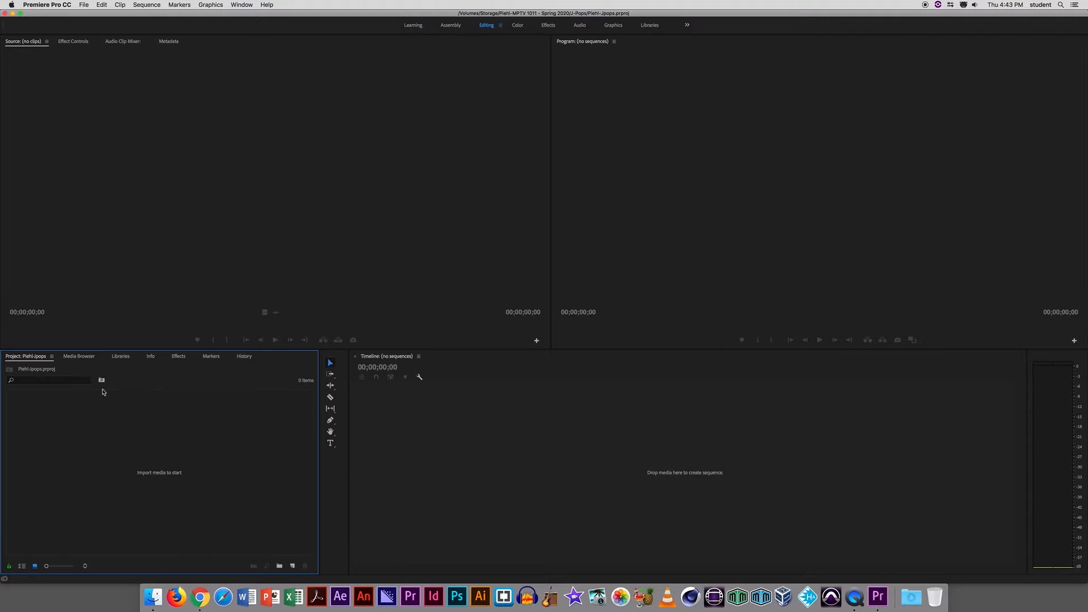
Examine the Source monitor, Program monitor, Timeline and Project areas of the Editing workspace.
{"action": "left_click", "coordinate": [157, 222]}
{"action": "left_click", "coordinate": [660, 260]}
{"action": "left_click", "coordinate": [389, 476]}
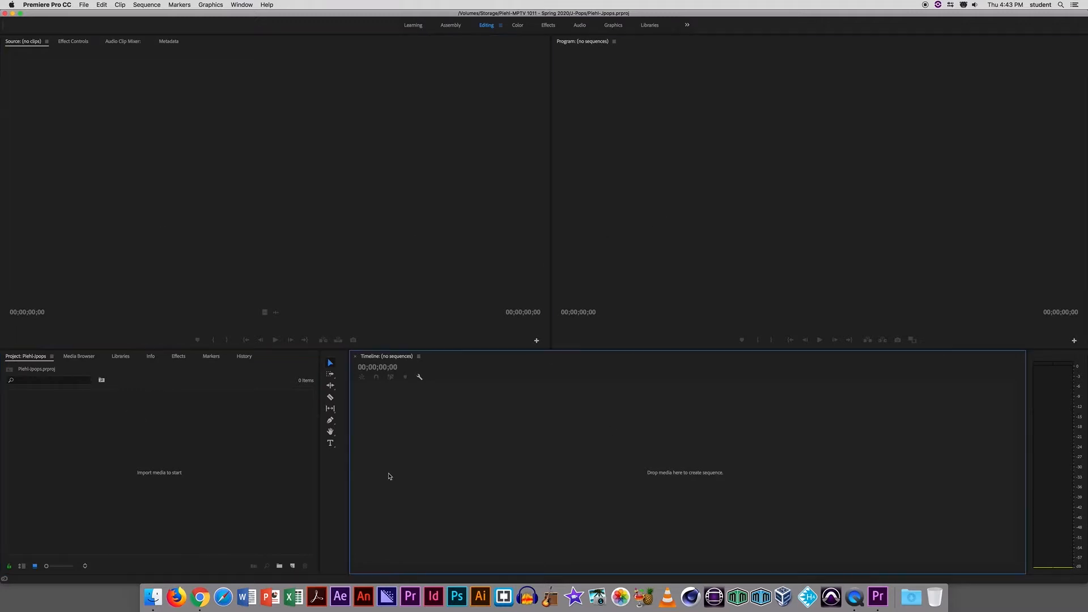
{"action": "left_click", "coordinate": [261, 464]}
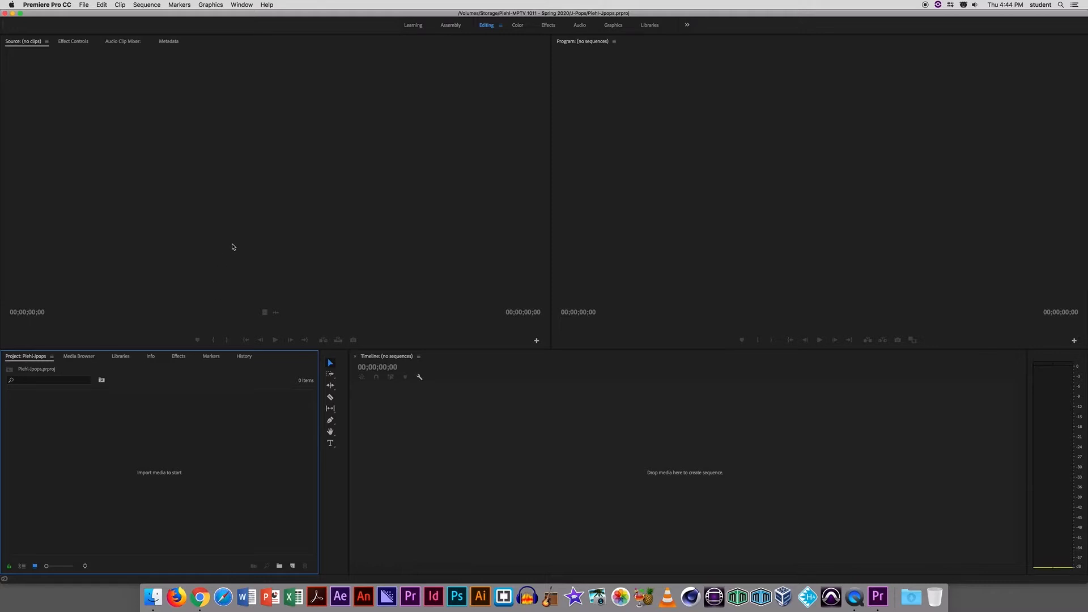
{"action": "left_click", "coordinate": [228, 201]}
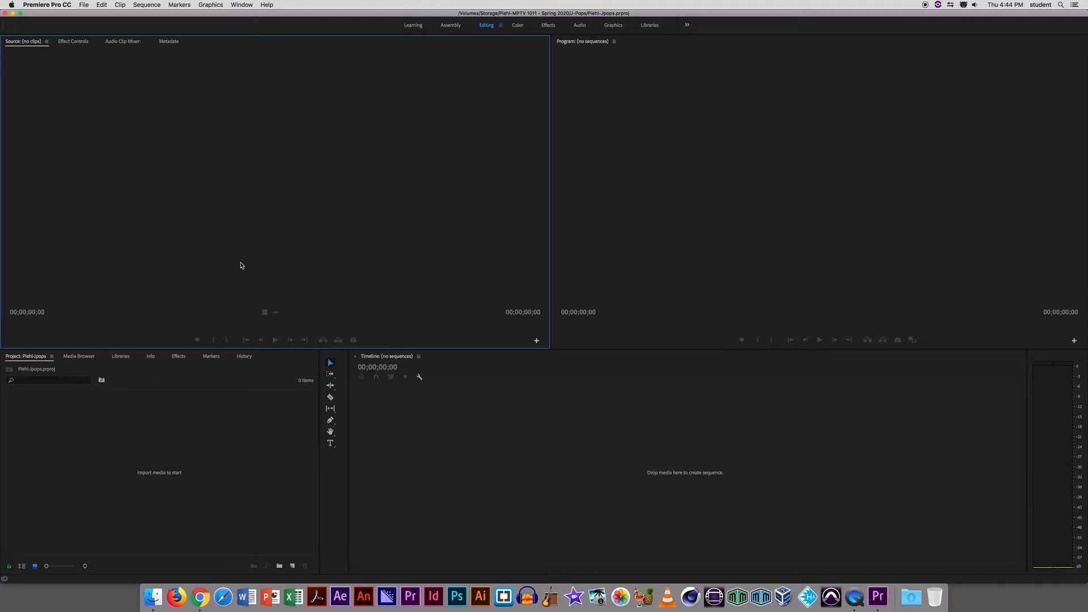
{"action": "left_click", "coordinate": [626, 166]}
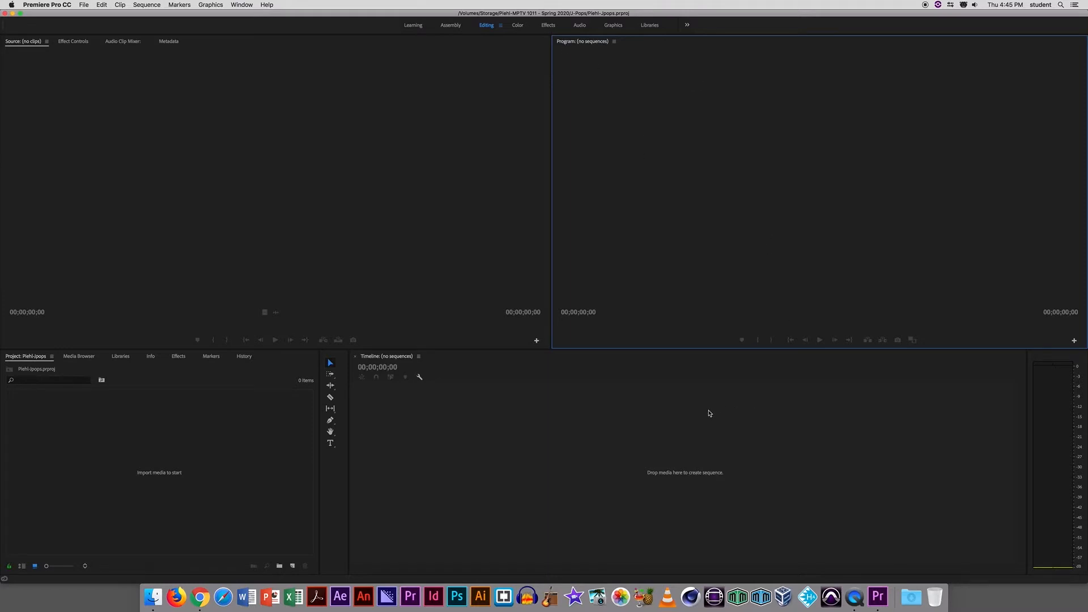
Compare the Timeline with the Program monitor and look at the audio meters beside the Timeline.
{"action": "left_click", "coordinate": [614, 409]}
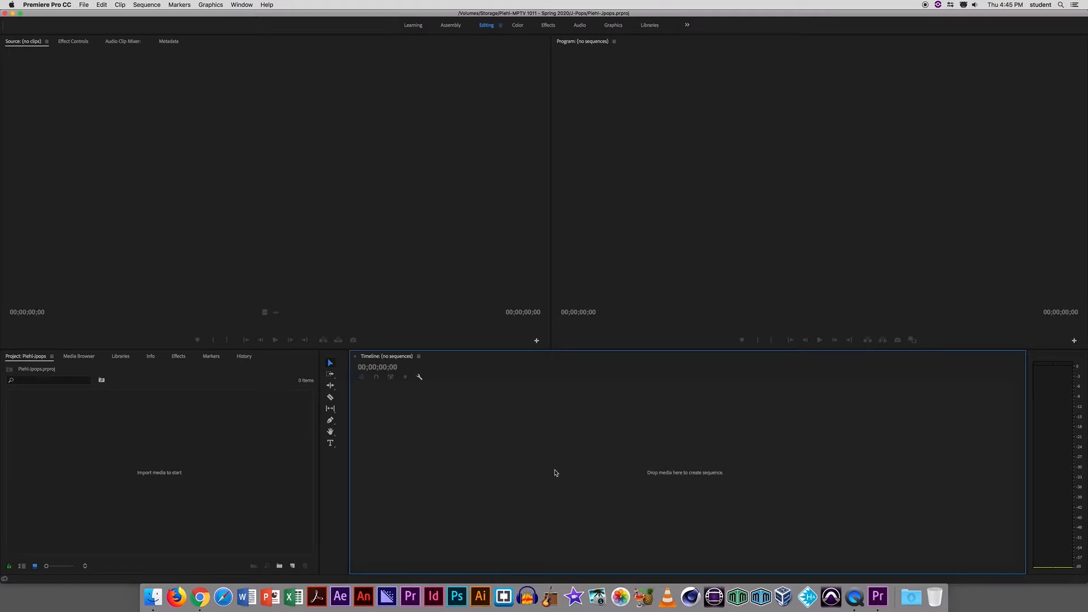
{"action": "left_click", "coordinate": [653, 201]}
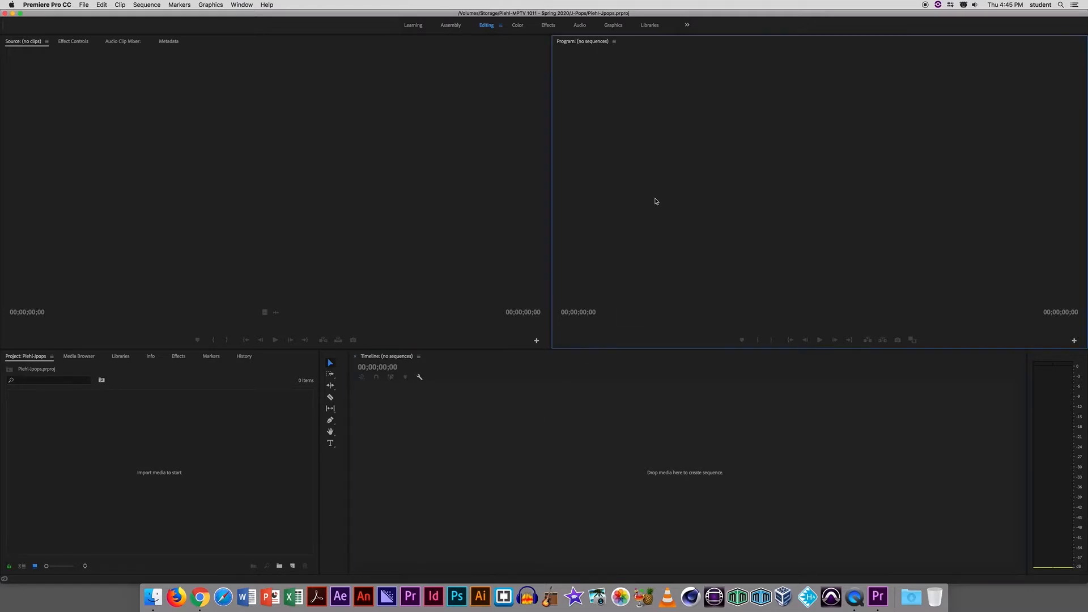
{"action": "left_click", "coordinate": [563, 405]}
{"action": "left_click", "coordinate": [612, 308]}
{"action": "left_click", "coordinate": [577, 391]}
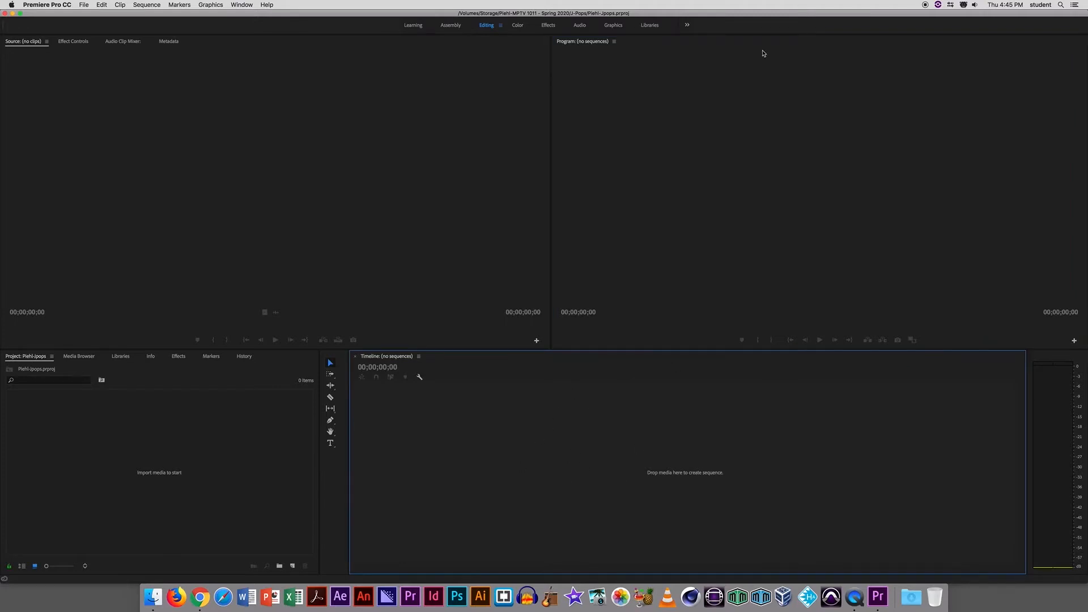
{"action": "left_click", "coordinate": [745, 139]}
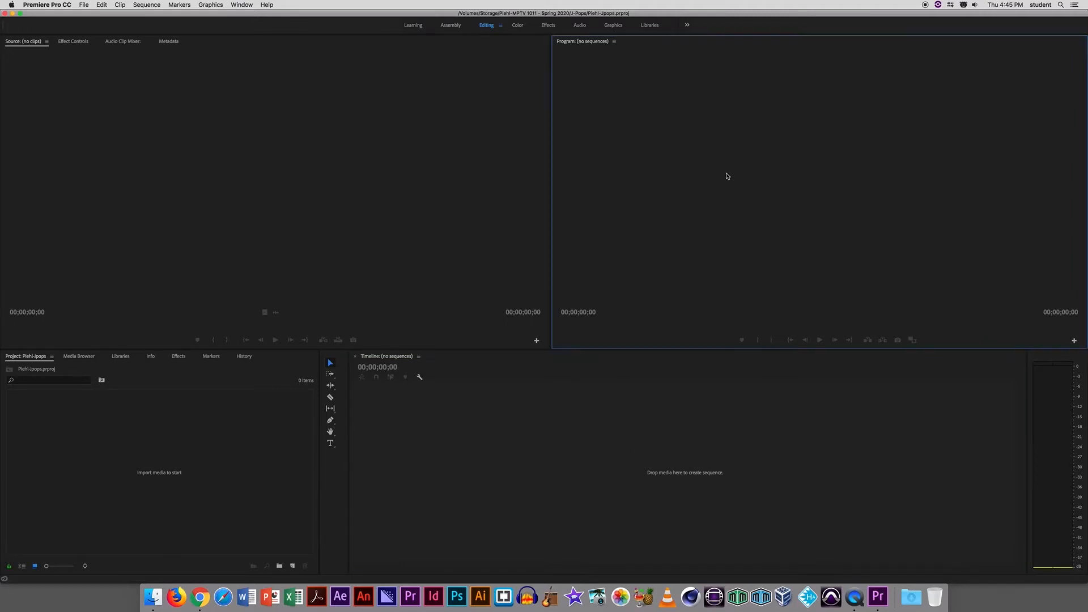
{"action": "left_click", "coordinate": [508, 452]}
{"action": "left_click", "coordinate": [650, 264]}
{"action": "left_click", "coordinate": [1063, 411]}
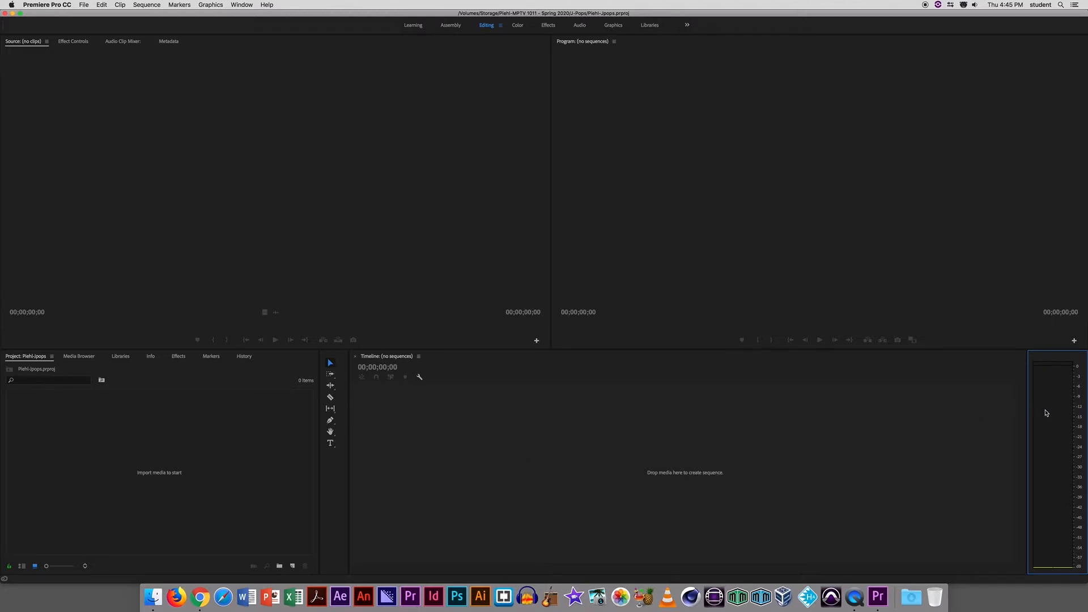
Review the available workspace presets and the list of displayable panels, and look at the editing tools beside the Timeline.
{"action": "left_click", "coordinate": [239, 6]}
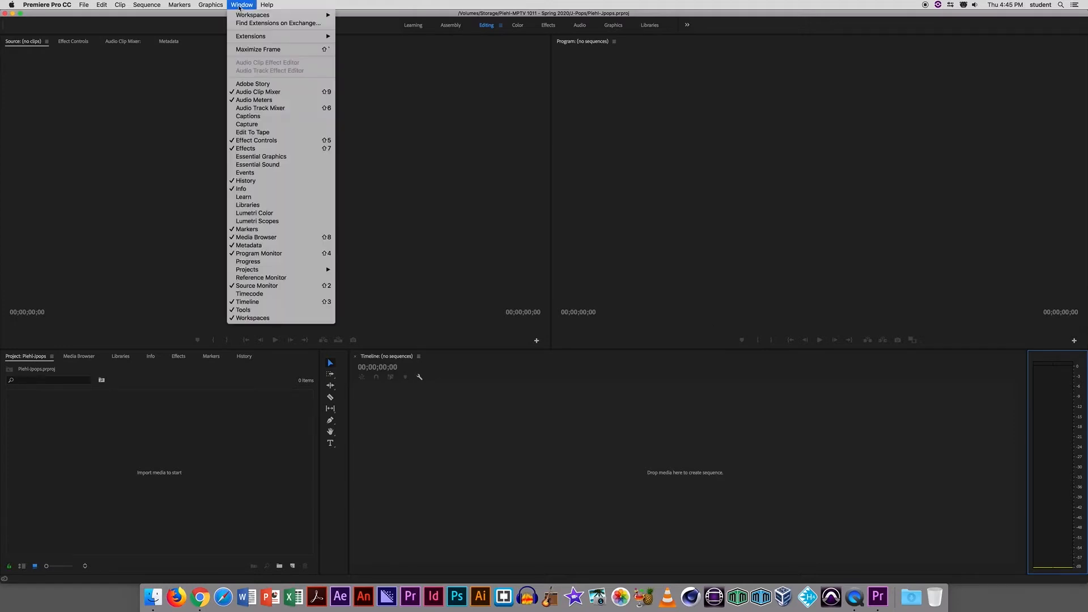
{"action": "mouse_move", "coordinate": [244, 16]}
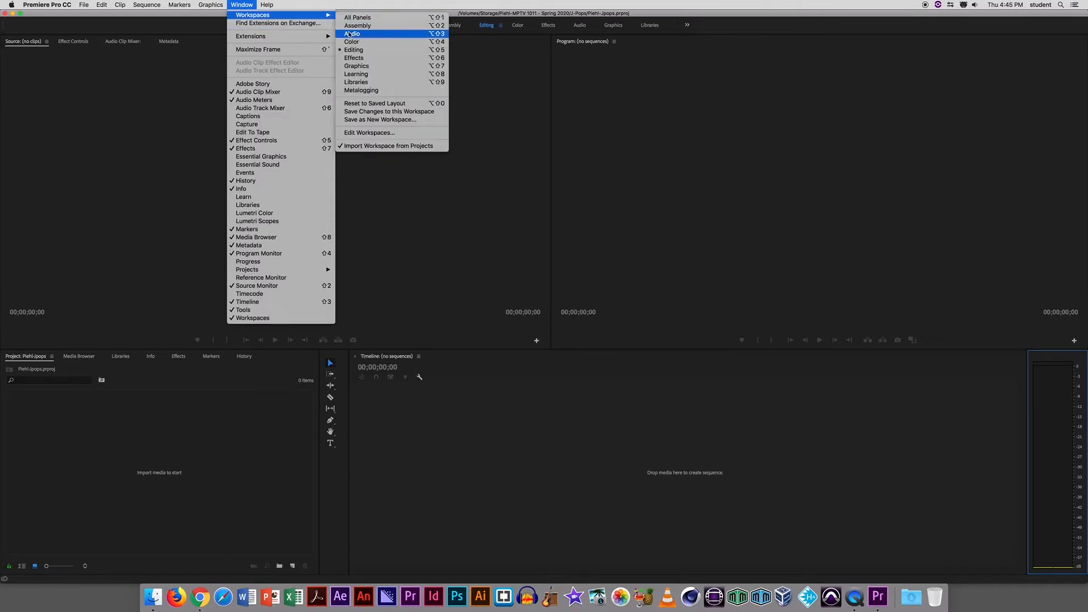
{"action": "left_click", "coordinate": [302, 8]}
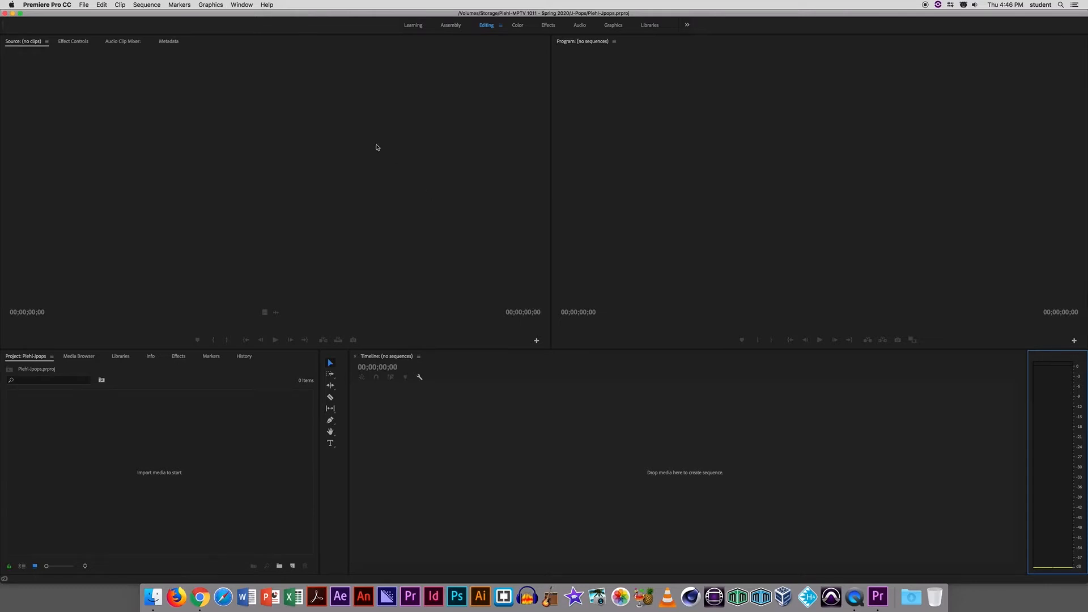
{"action": "left_click", "coordinate": [242, 5]}
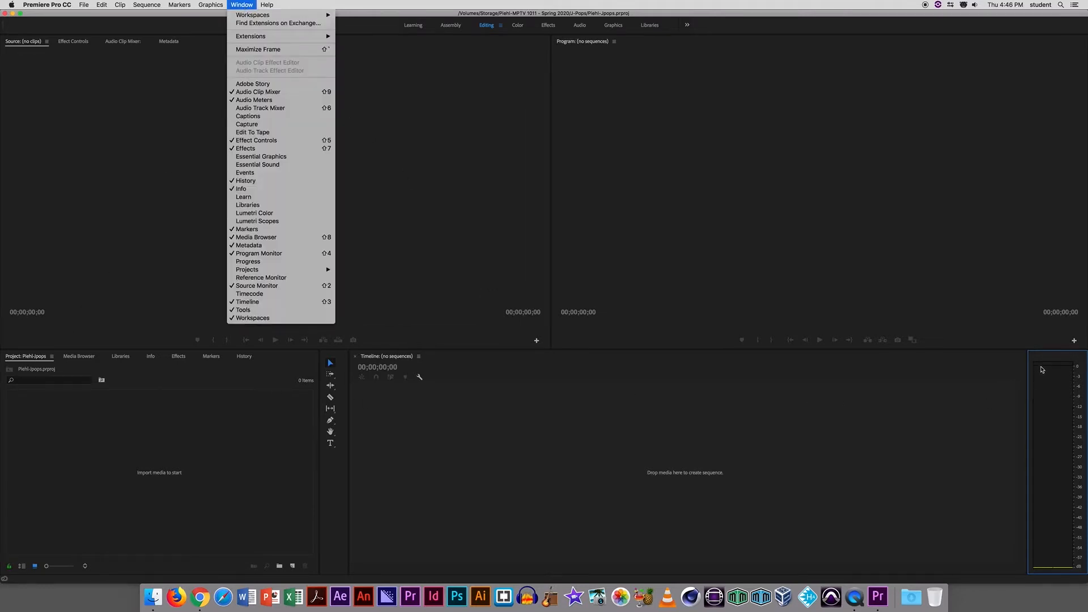
{"action": "mouse_move", "coordinate": [211, 5]}
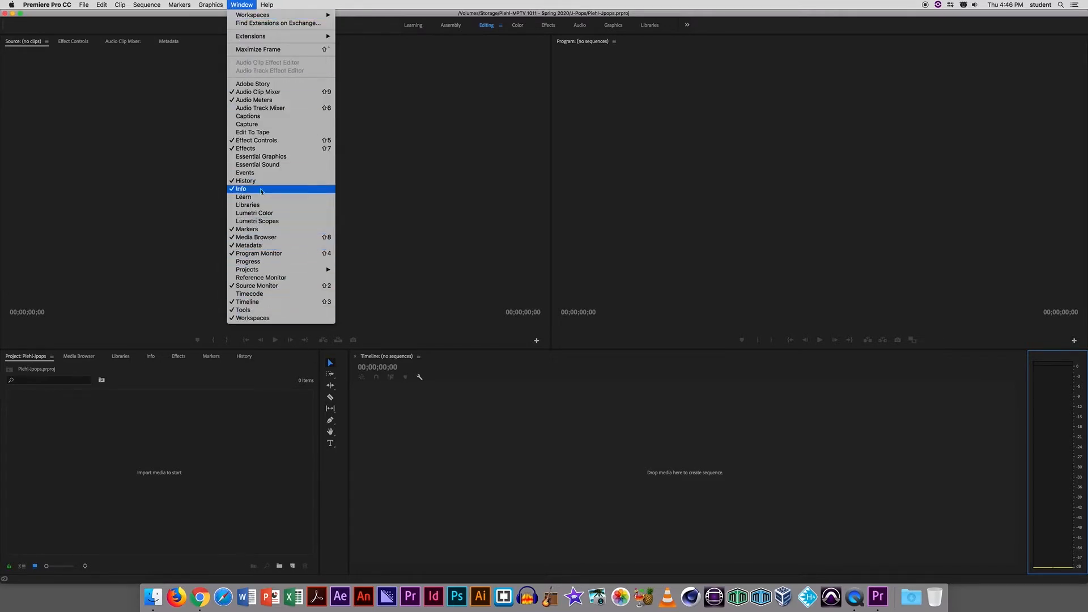
{"action": "mouse_move", "coordinate": [290, 18]}
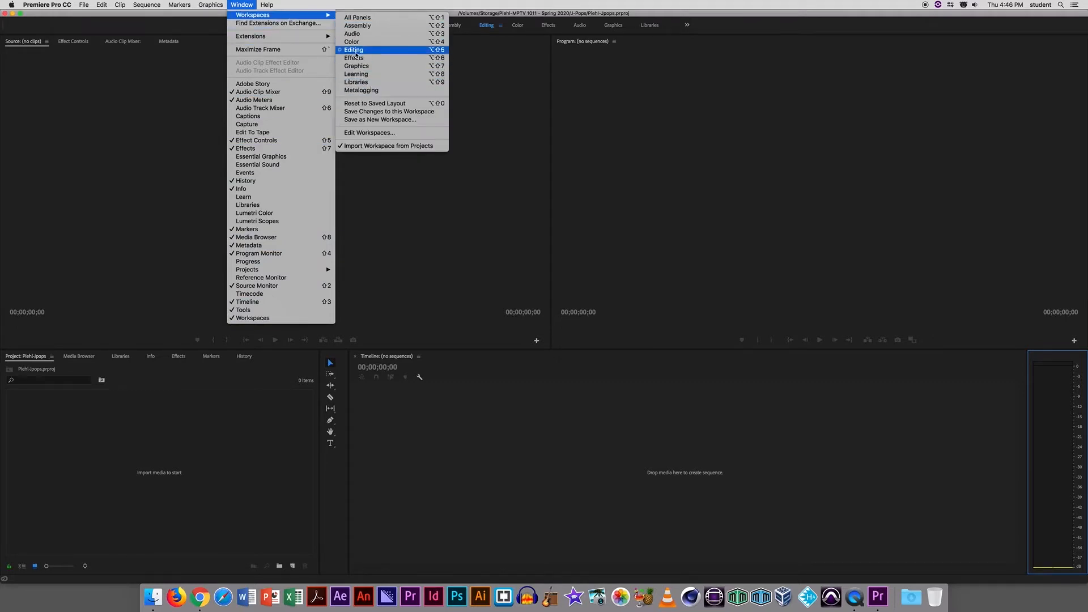
{"action": "left_click", "coordinate": [182, 117]}
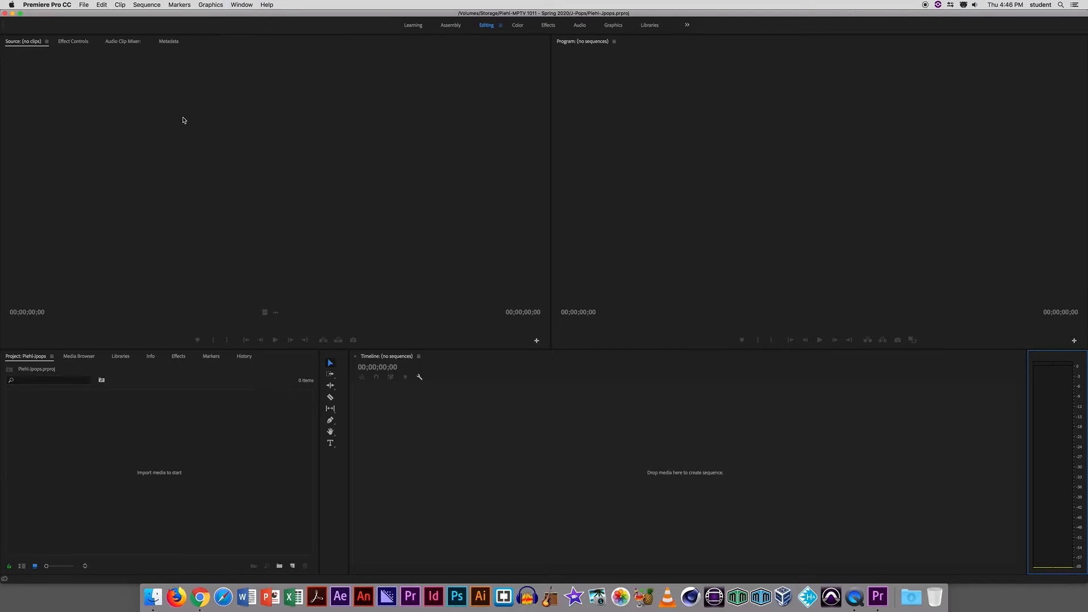
{"action": "left_click", "coordinate": [336, 472]}
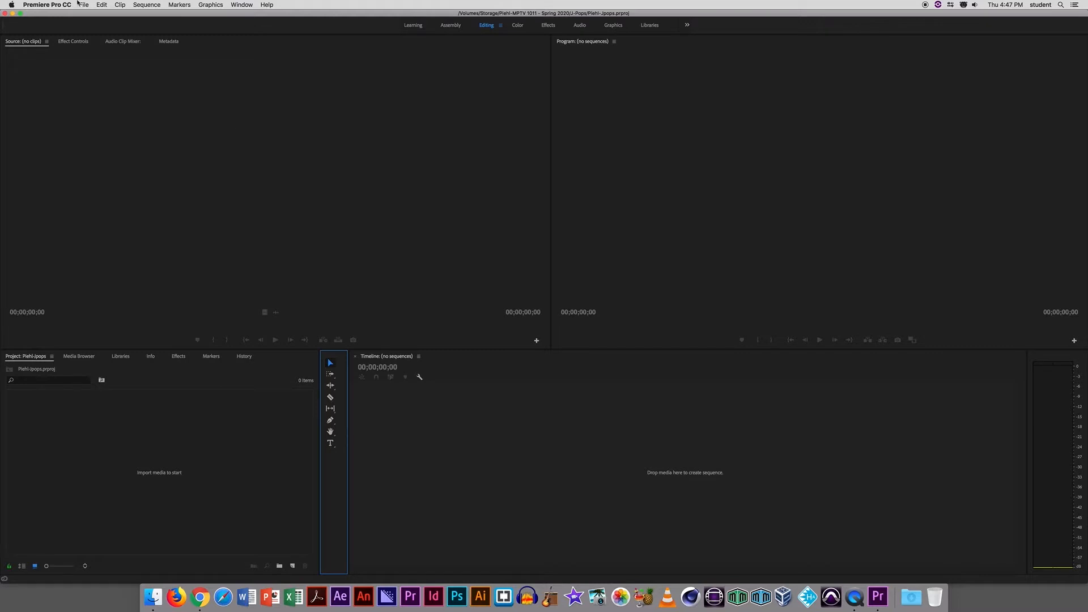
{"action": "left_click", "coordinate": [84, 5]}
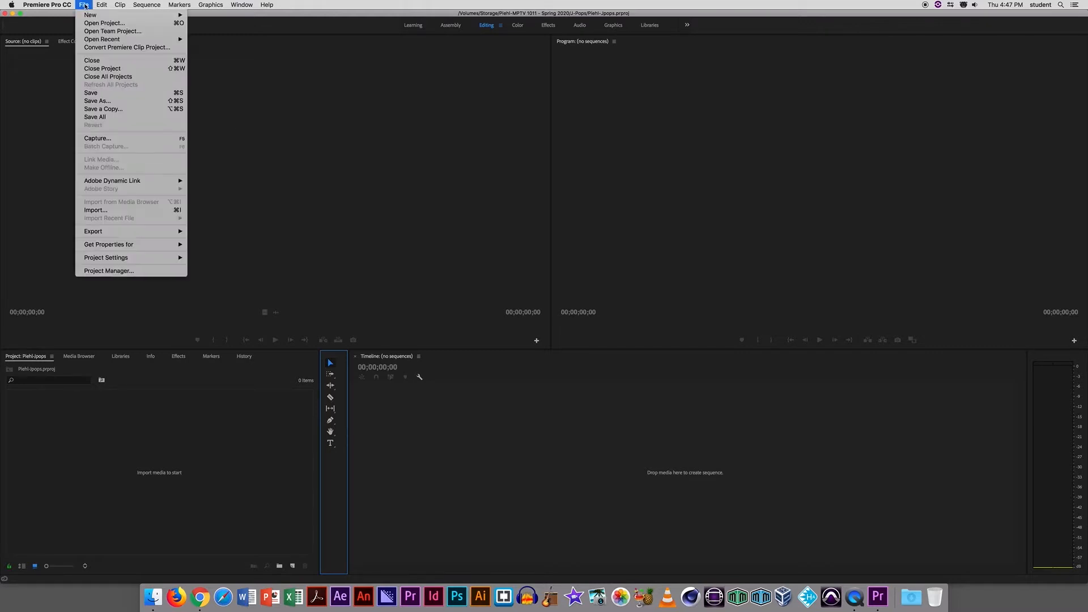
{"action": "left_click", "coordinate": [231, 112]}
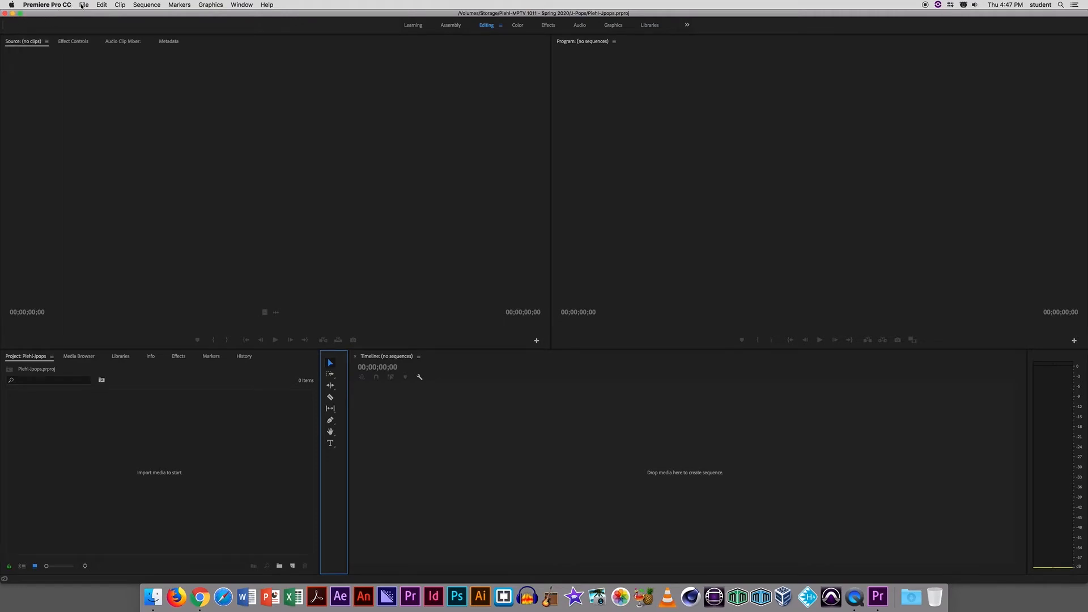
{"action": "left_click", "coordinate": [84, 6]}
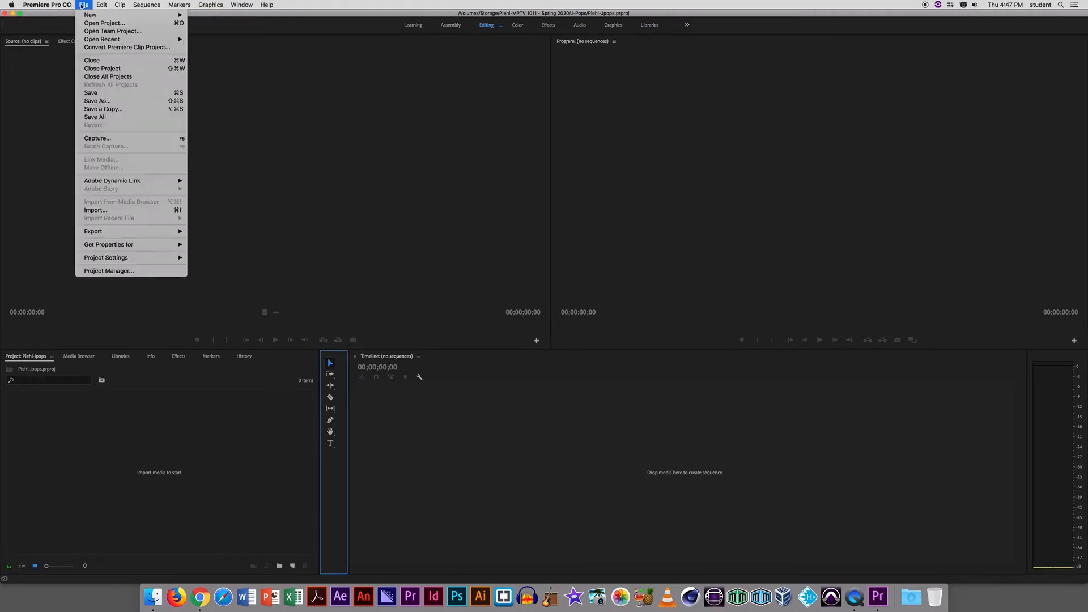
{"action": "left_click", "coordinate": [101, 210]}
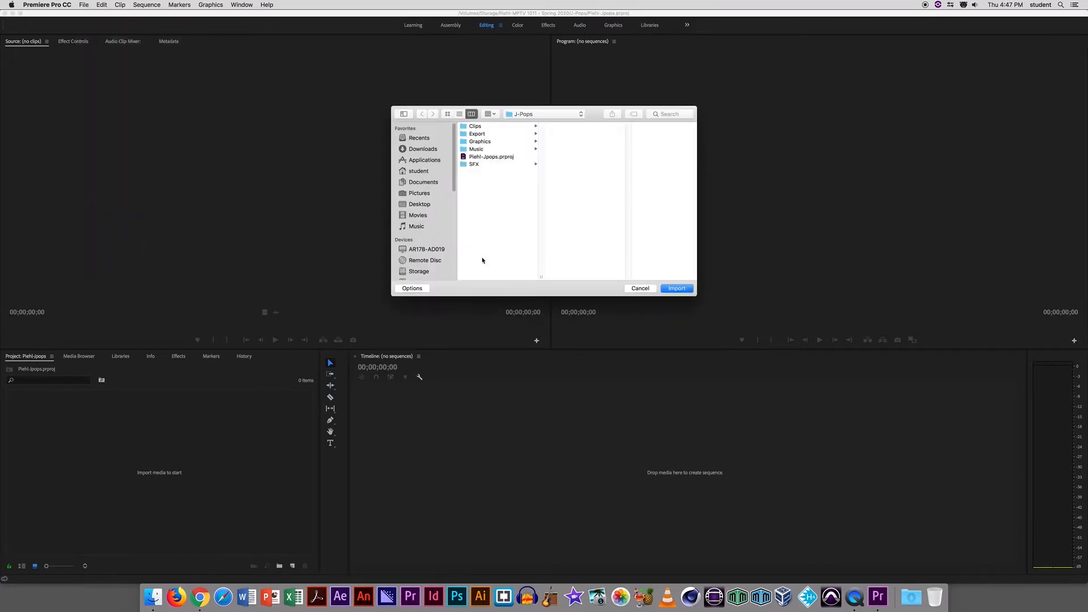
{"action": "scroll", "coordinate": [426, 223], "scroll_direction": "down", "scroll_amount": 4}
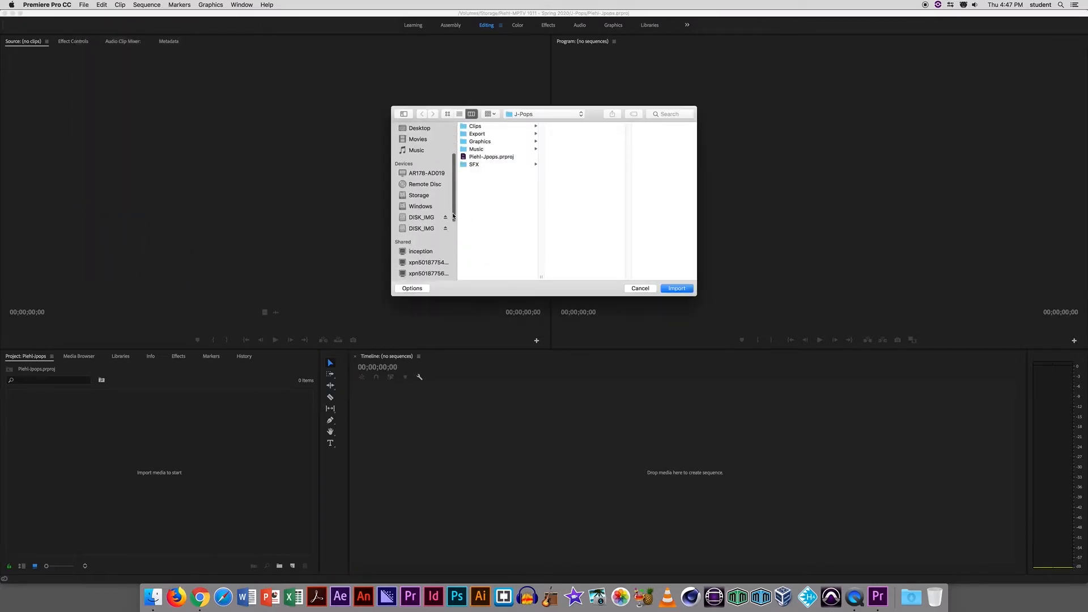
{"action": "left_click", "coordinate": [424, 229]}
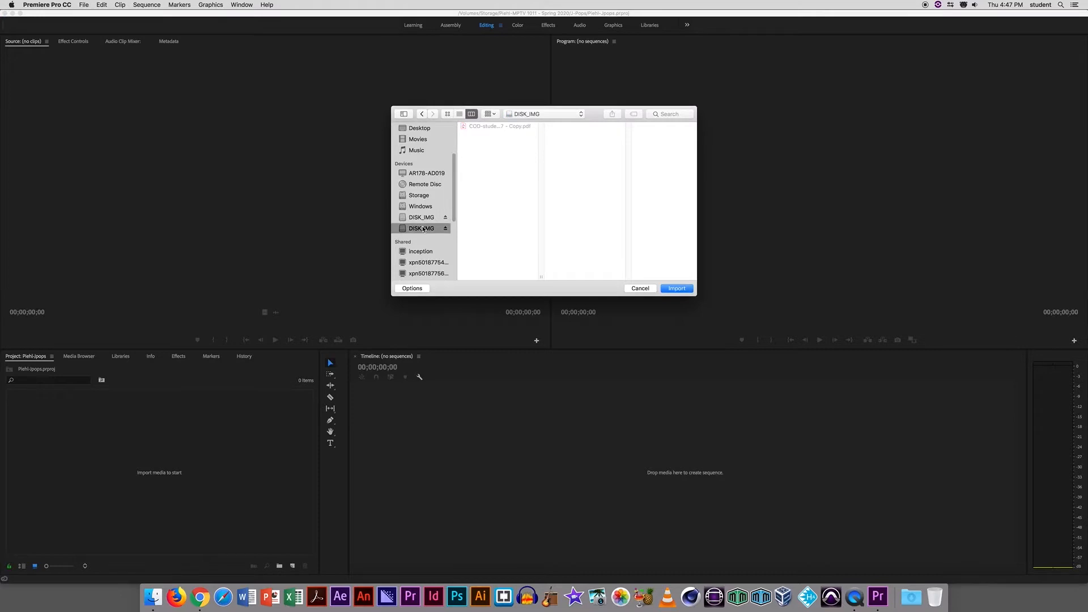
{"action": "left_click", "coordinate": [423, 218]}
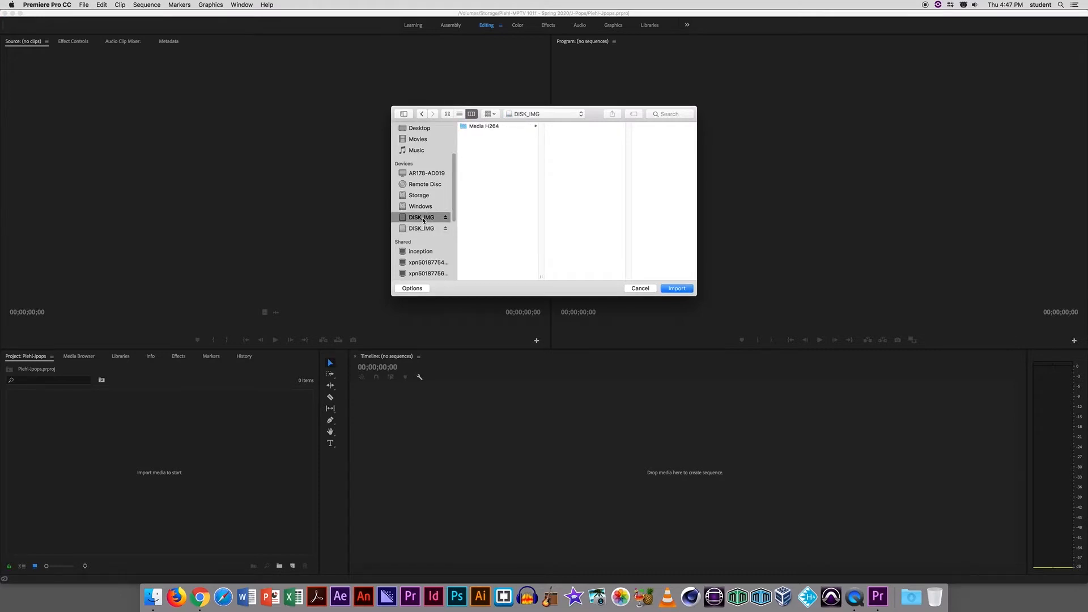
{"action": "left_click", "coordinate": [471, 127]}
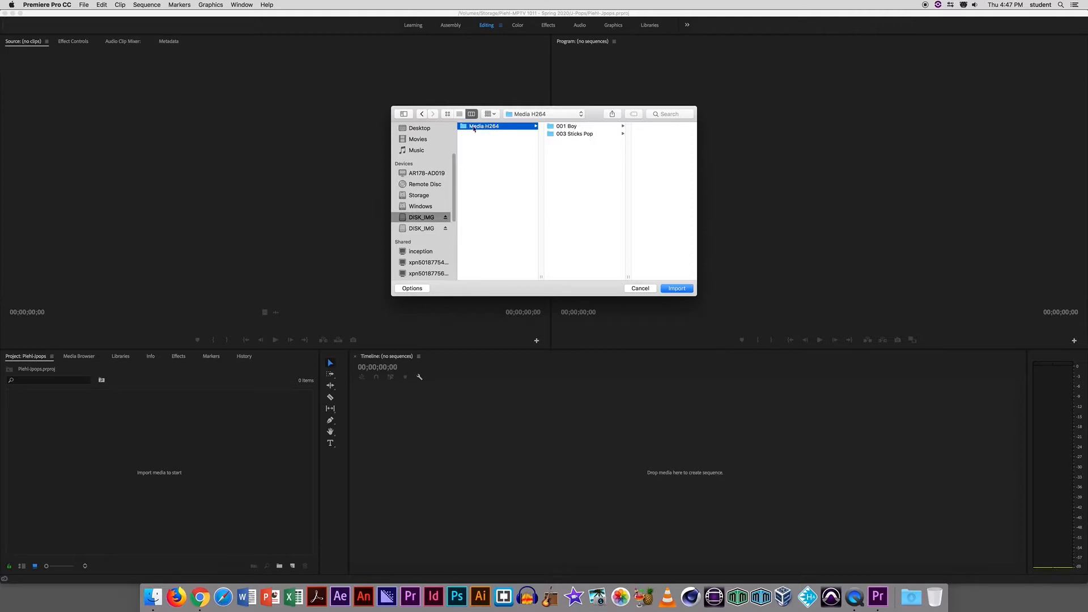
{"action": "left_click", "coordinate": [639, 288]}
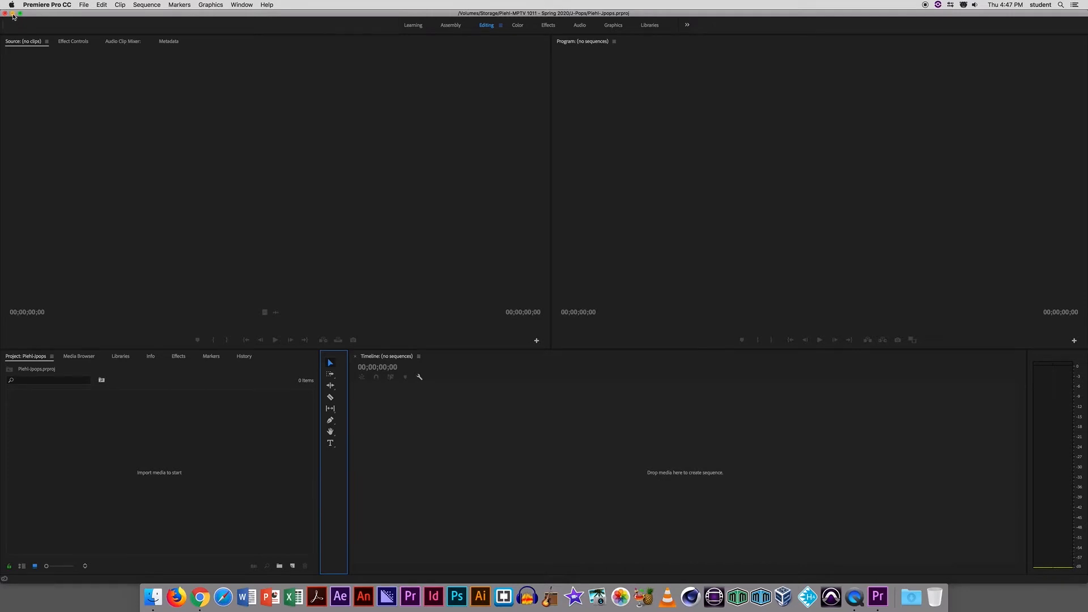
Switch to Finder and open the Media H264 folder on the DISK_IMG volume beside the J-Pops folder window.
{"action": "left_click", "coordinate": [12, 14]}
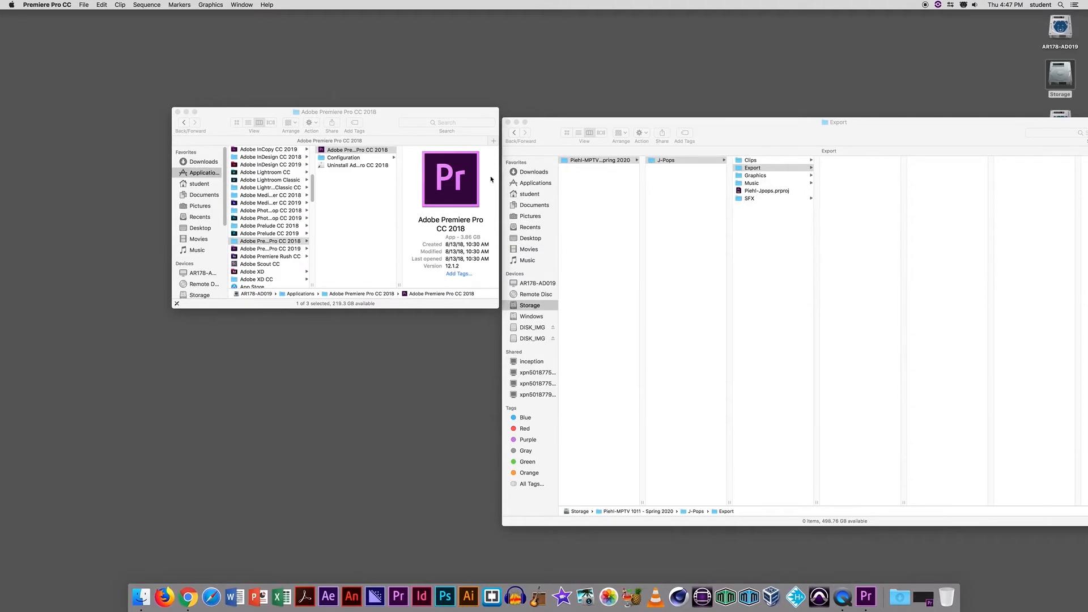
{"action": "left_click_drag", "start_coordinate": [560, 125], "coordinate": [96, 242]}
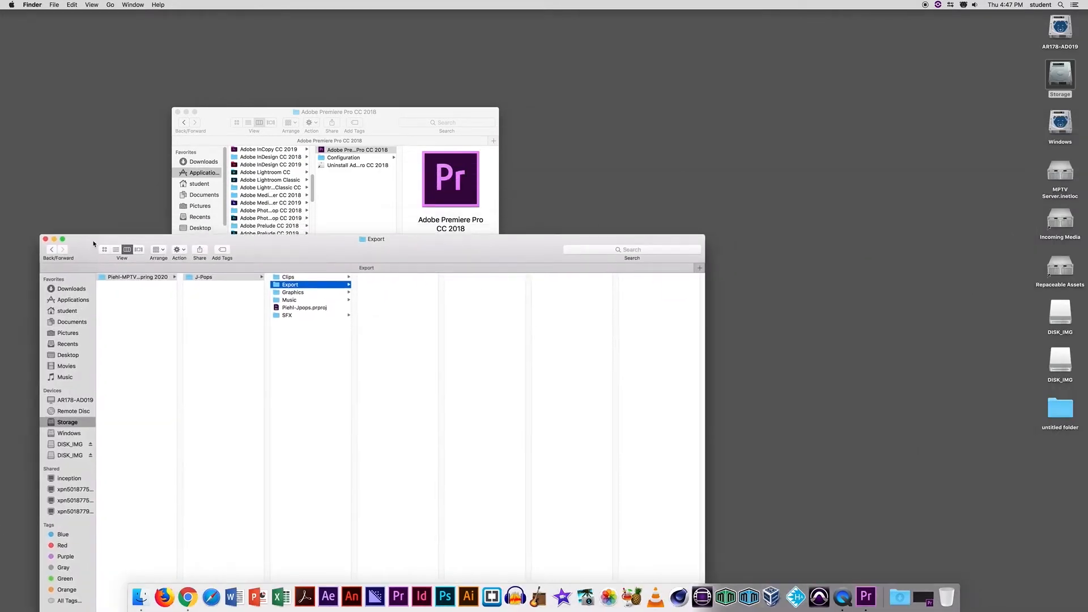
{"action": "double_click", "coordinate": [1060, 358]}
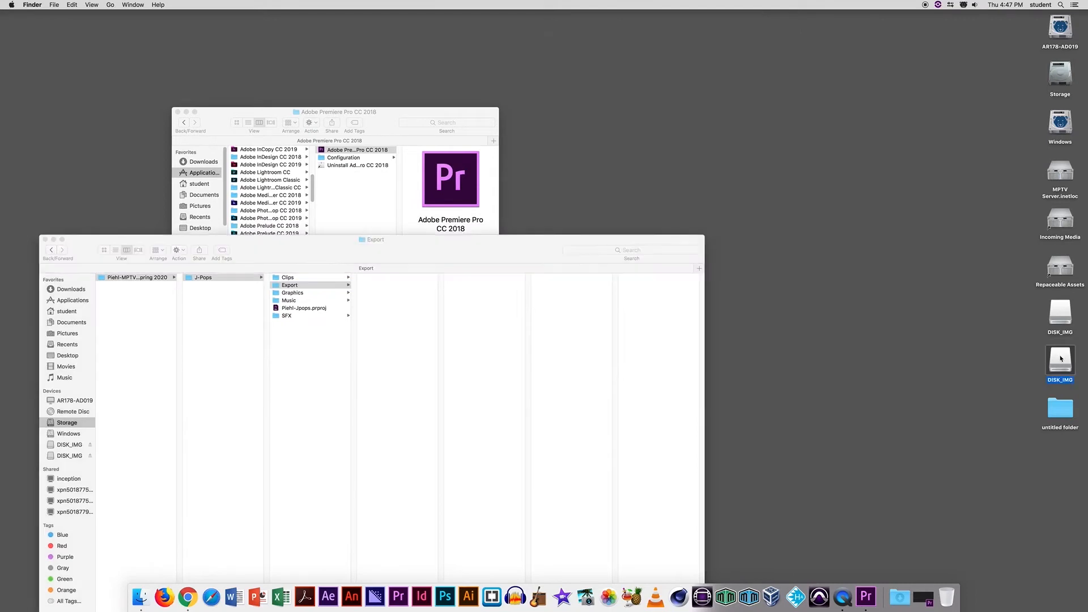
{"action": "left_click_drag", "start_coordinate": [105, 275], "coordinate": [740, 358]}
{"action": "left_click", "coordinate": [756, 369]}
Copy the 001 Boy and 003 Sticks Pop folders from Media H264 into the J-Pops folder and close the source window.
{"action": "left_click", "coordinate": [842, 370]}
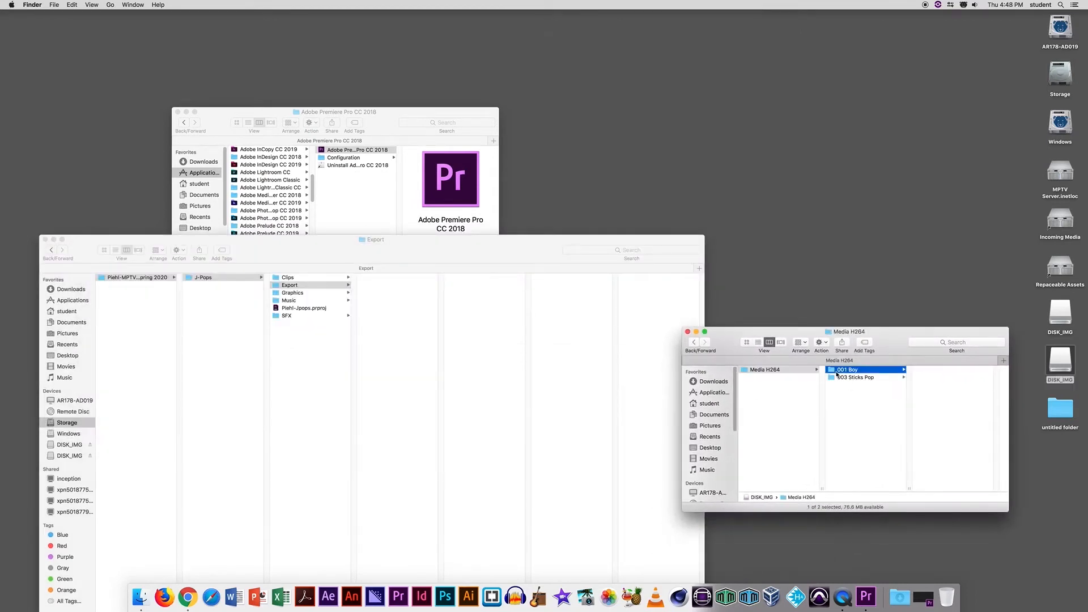
{"action": "left_click", "coordinate": [838, 378], "text": "shift"}
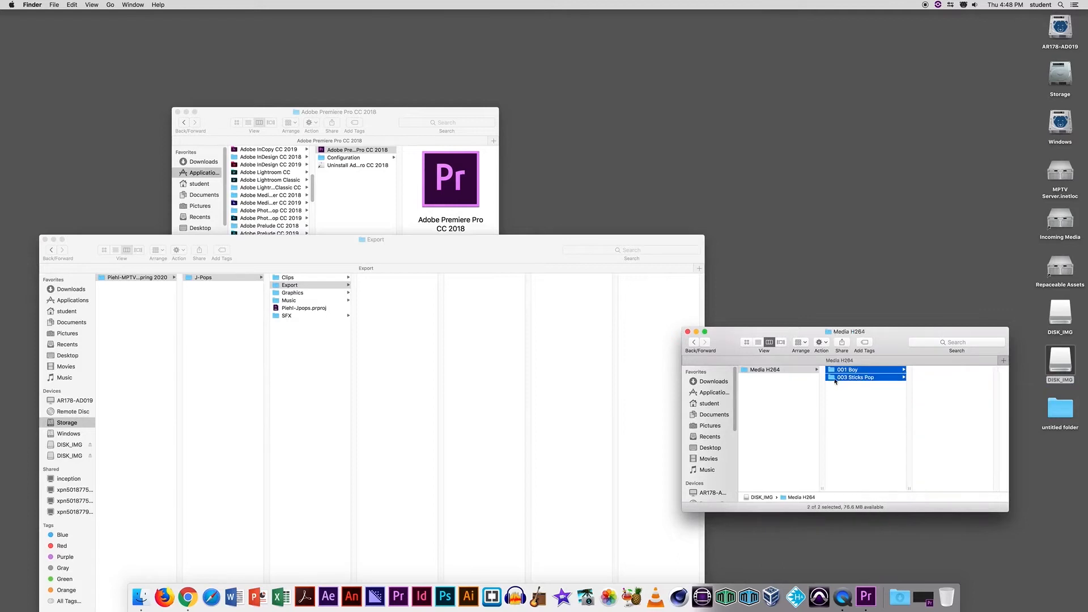
{"action": "left_click_drag", "start_coordinate": [835, 382], "coordinate": [298, 282]}
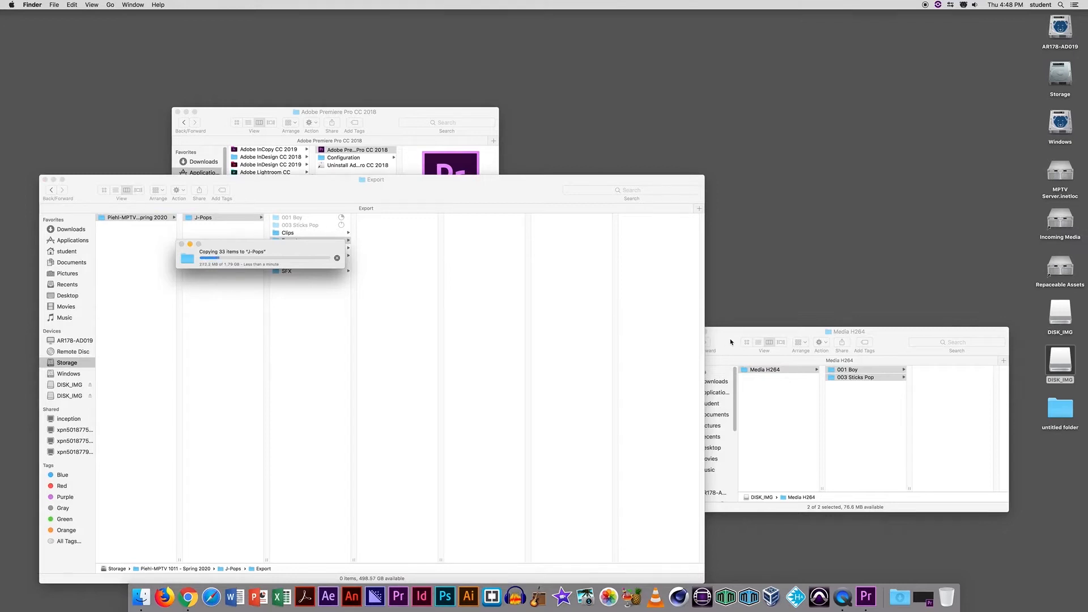
{"action": "left_click", "coordinate": [730, 340]}
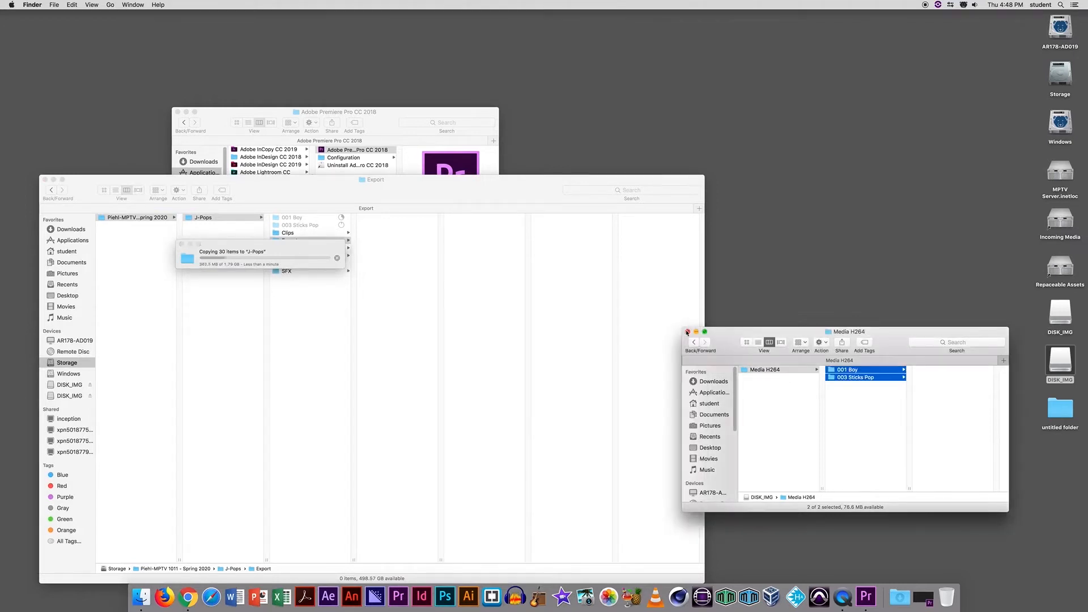
{"action": "left_click", "coordinate": [687, 332]}
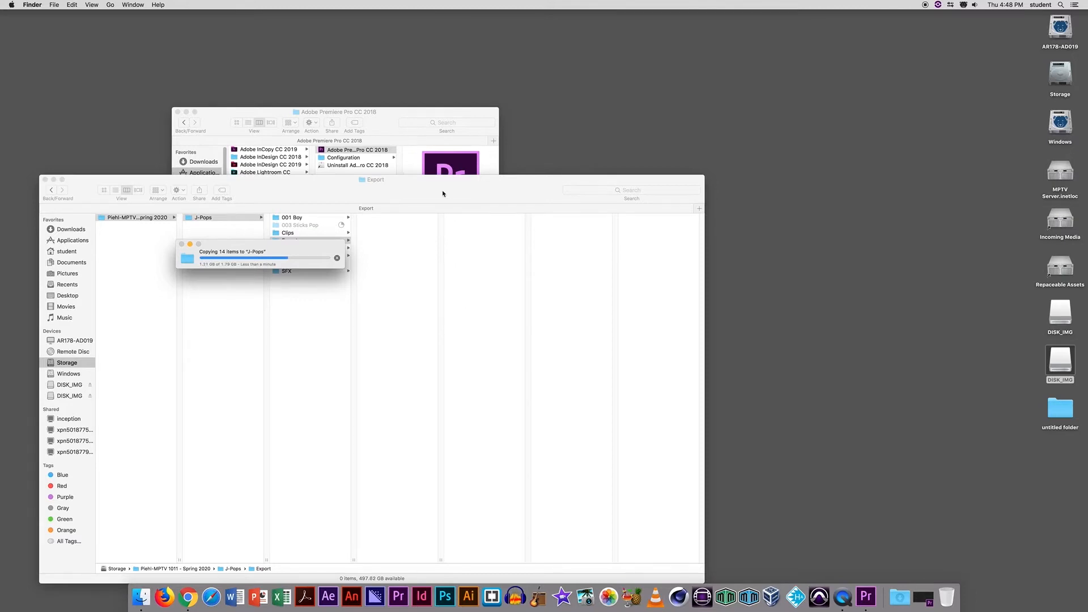
Move the copied 001 Boy and 003 Sticks Pop folders into the Clips folder inside J-Pops.
{"action": "left_click_drag", "start_coordinate": [359, 191], "coordinate": [809, 102]}
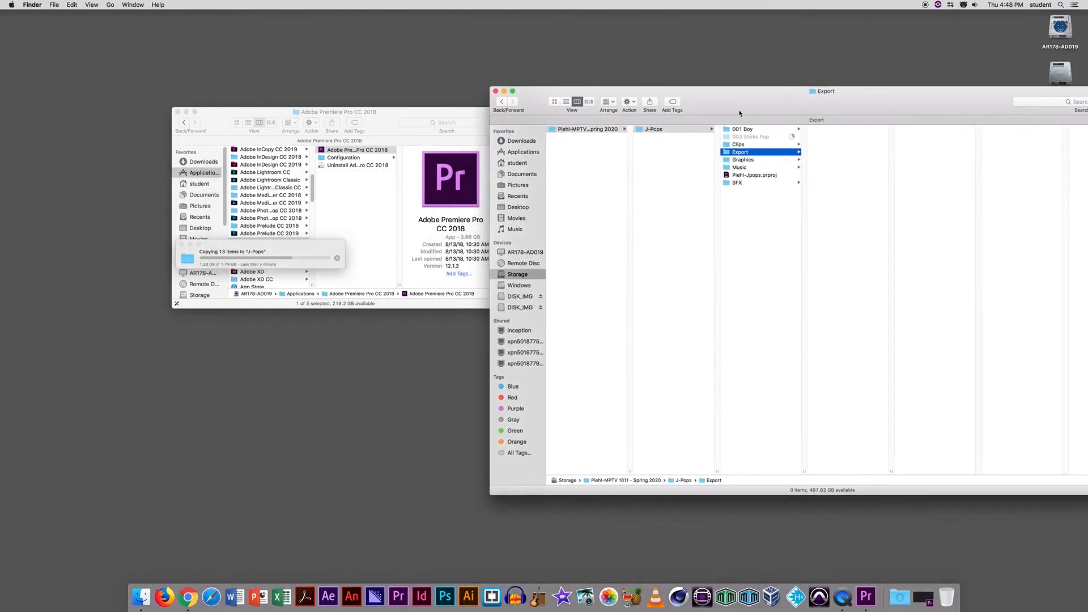
{"action": "left_click", "coordinate": [729, 130]}
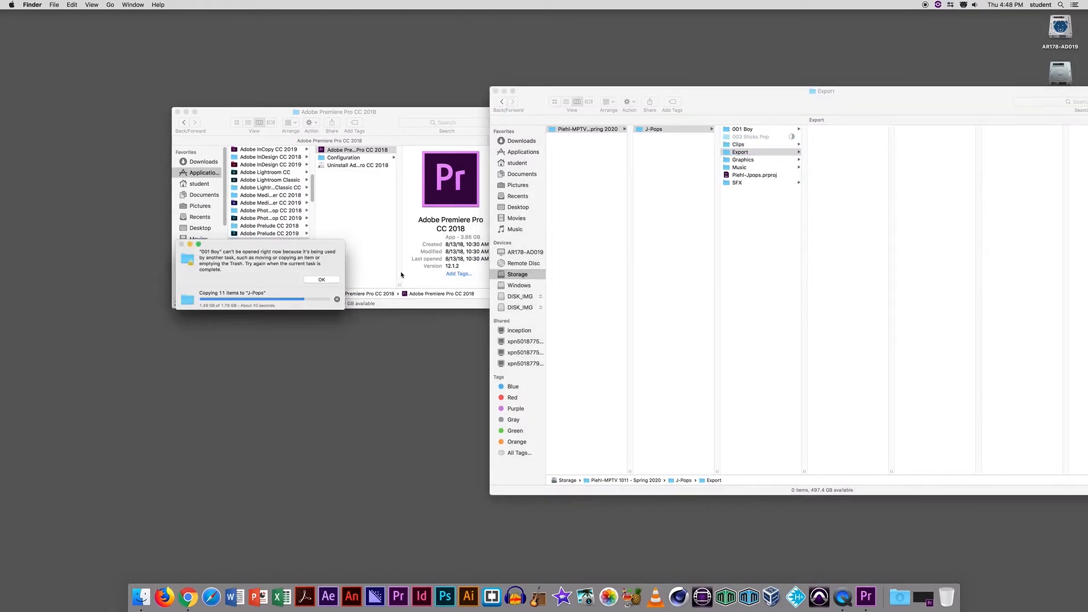
{"action": "left_click", "coordinate": [331, 280]}
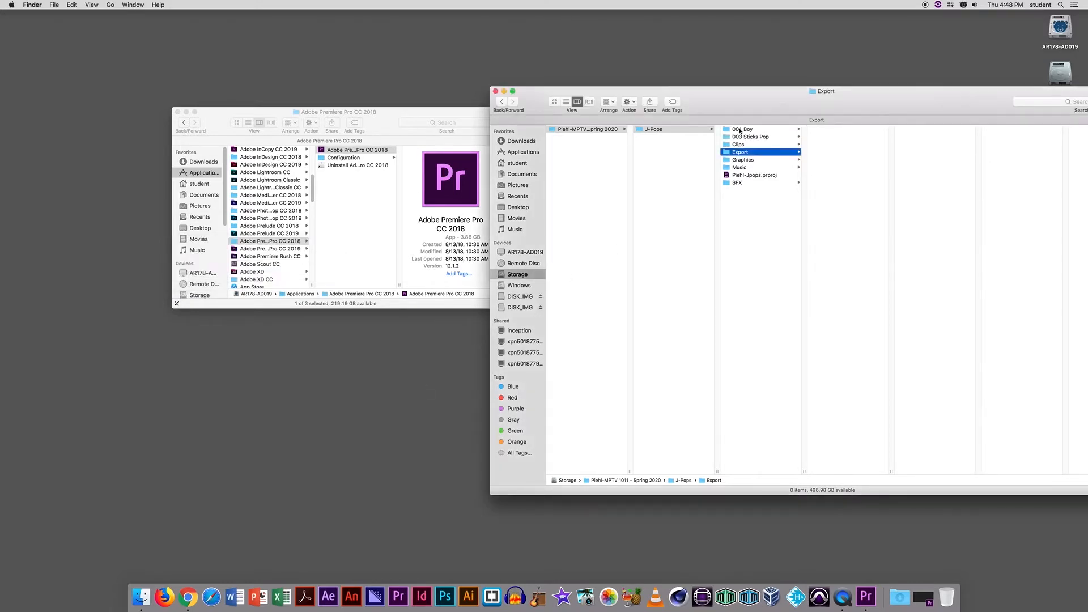
{"action": "left_click_drag", "start_coordinate": [739, 131], "coordinate": [728, 144]}
{"action": "left_click", "coordinate": [760, 130]}
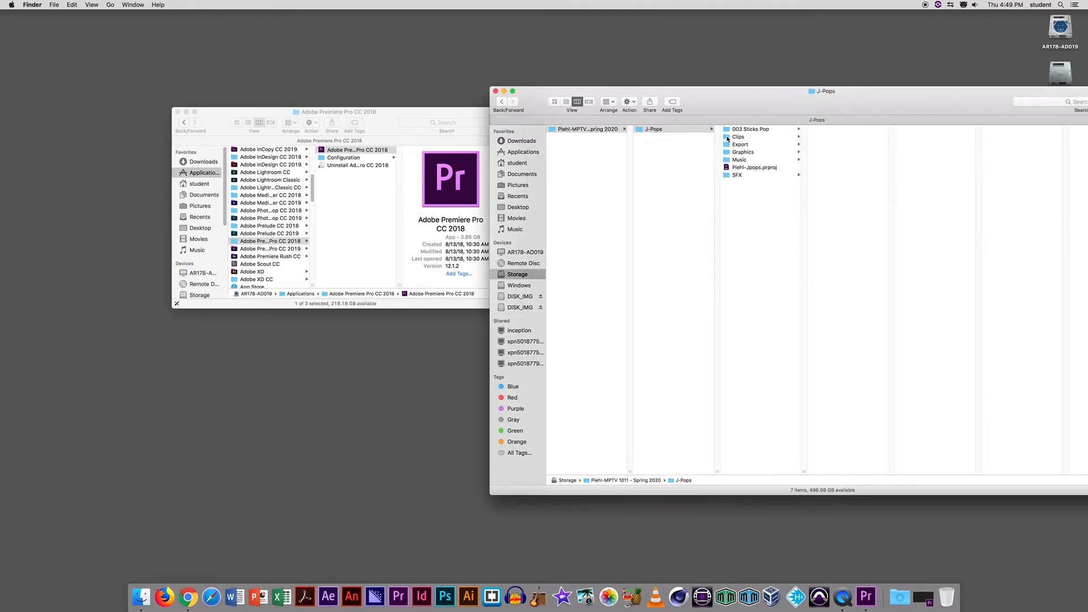
{"action": "left_click", "coordinate": [735, 130]}
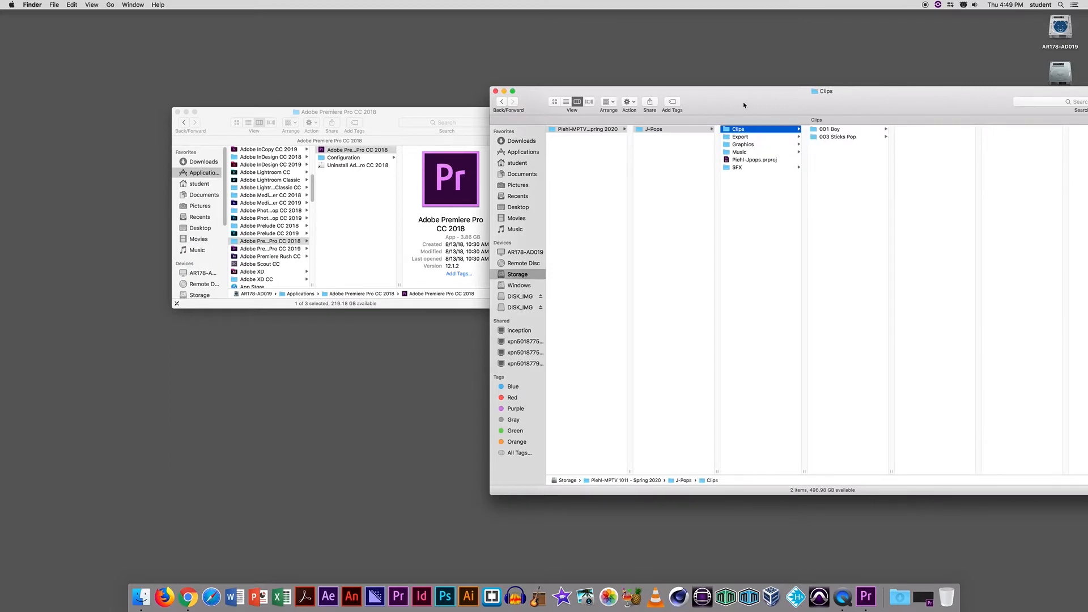
{"action": "left_click_drag", "start_coordinate": [743, 101], "coordinate": [421, 90]}
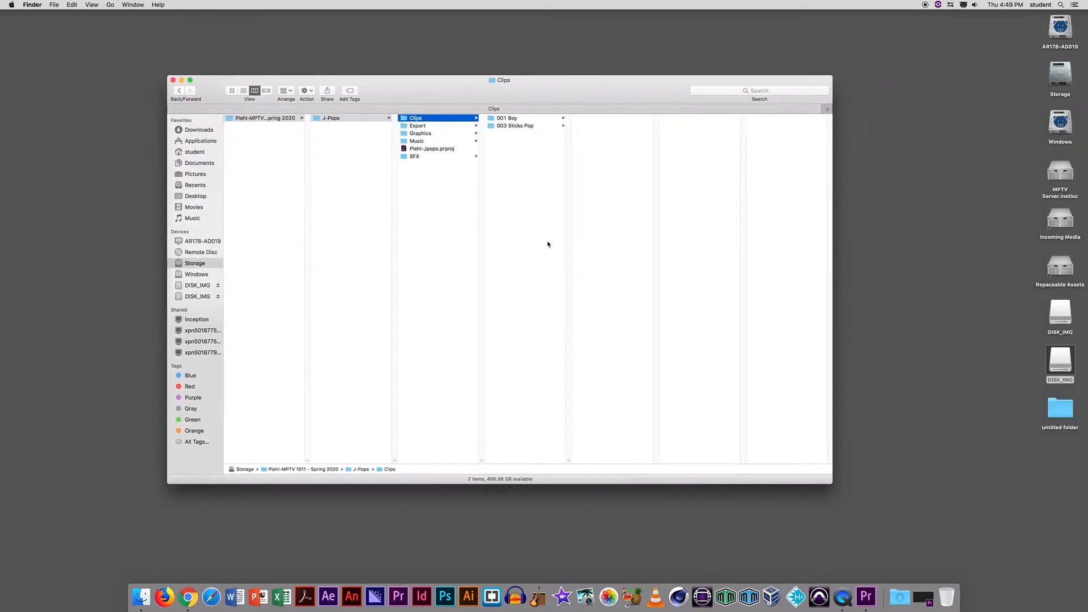
Switch back to Premiere Pro and import the 001 Boy and 003 Sticks Pop folders from Clips into the project.
{"action": "left_click", "coordinate": [922, 599]}
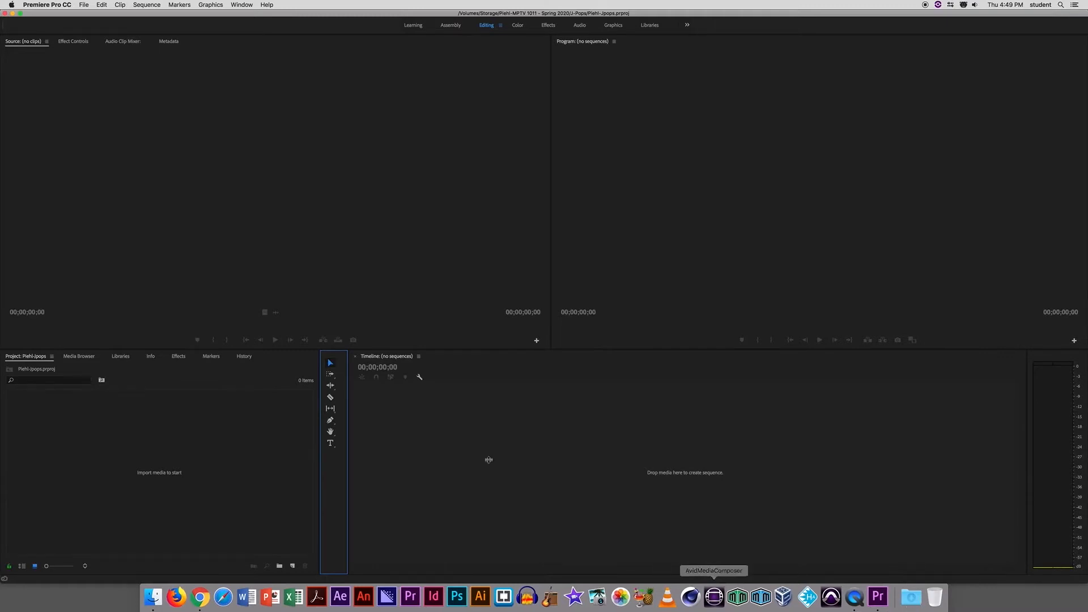
{"action": "left_click_drag", "start_coordinate": [306, 18], "coordinate": [313, 21]}
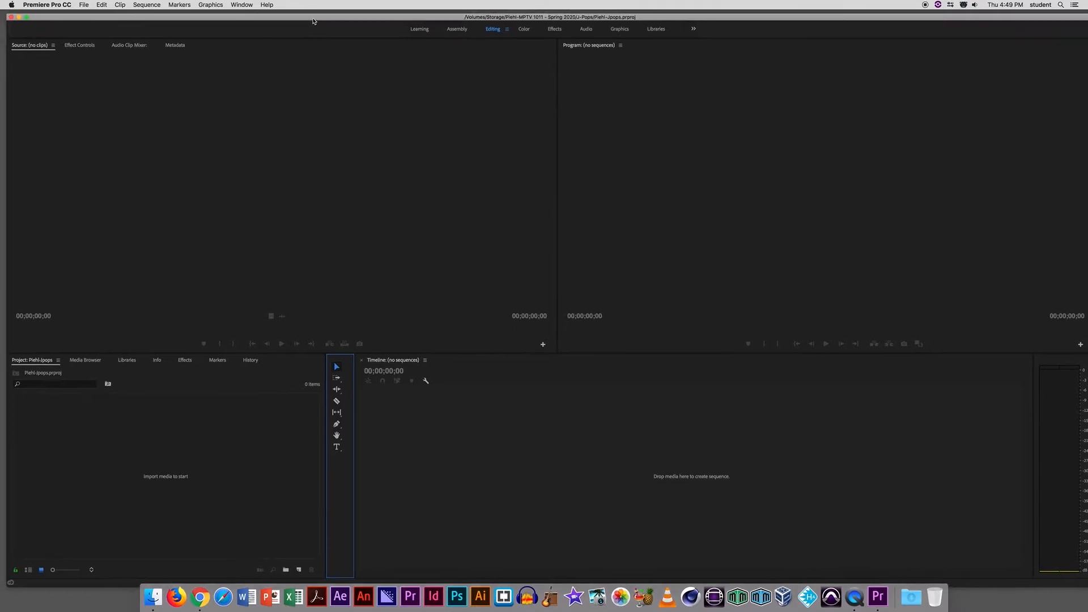
{"action": "left_click", "coordinate": [84, 4]}
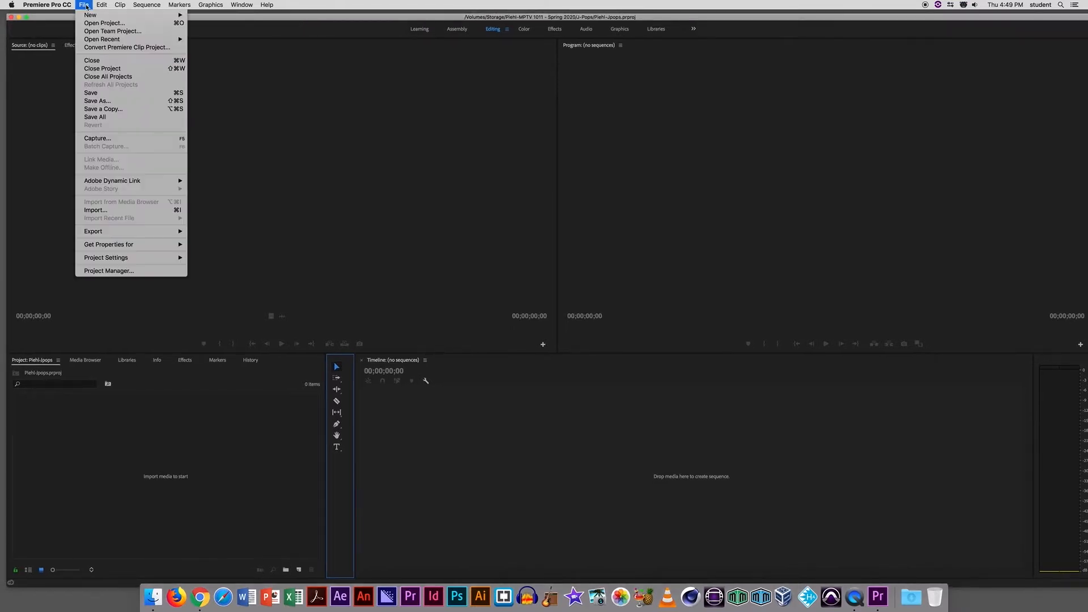
{"action": "left_click", "coordinate": [98, 210]}
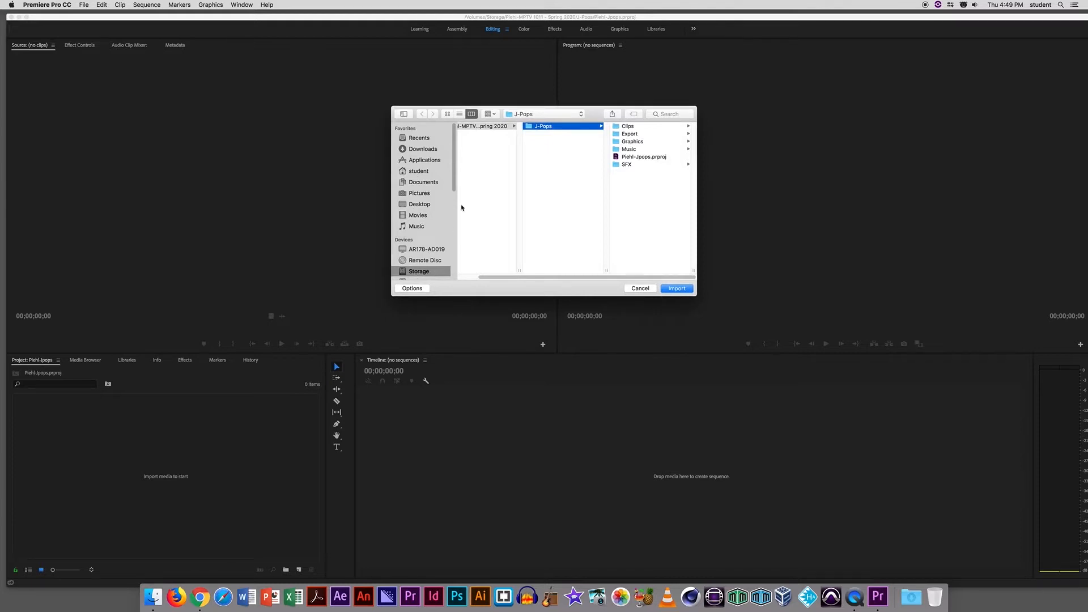
{"action": "left_click", "coordinate": [623, 126]}
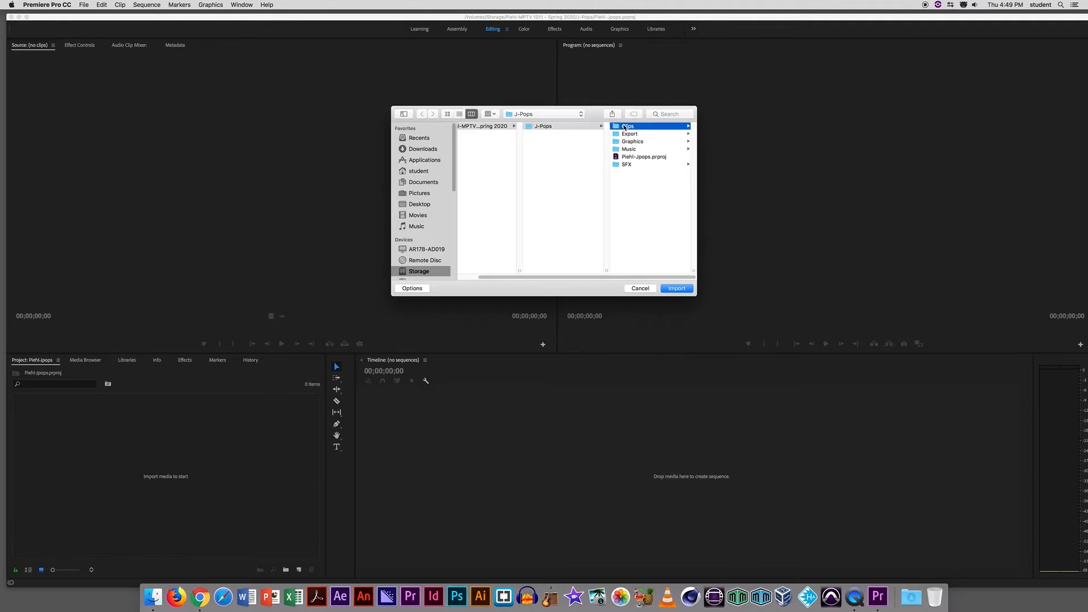
{"action": "left_click", "coordinate": [617, 127]}
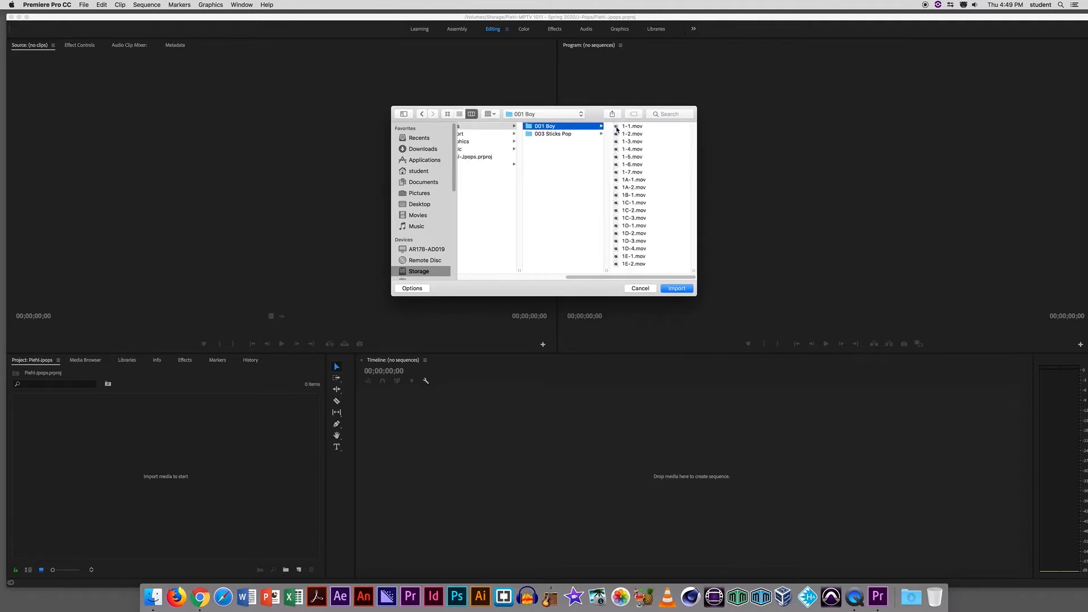
{"action": "left_click", "coordinate": [539, 134], "text": "shift"}
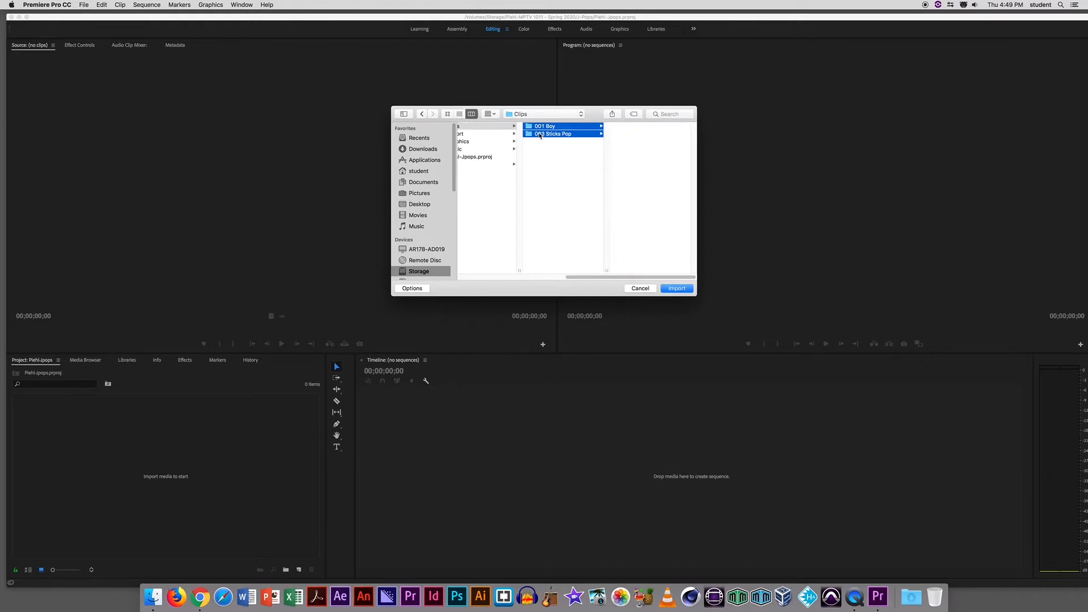
{"action": "left_click", "coordinate": [673, 289]}
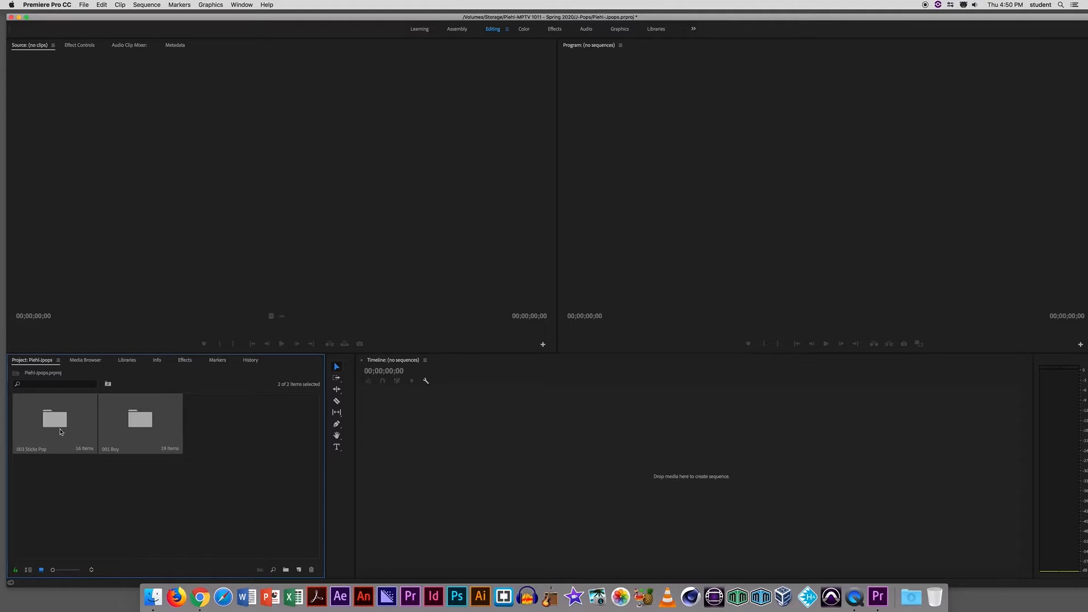
{"action": "left_click", "coordinate": [76, 476]}
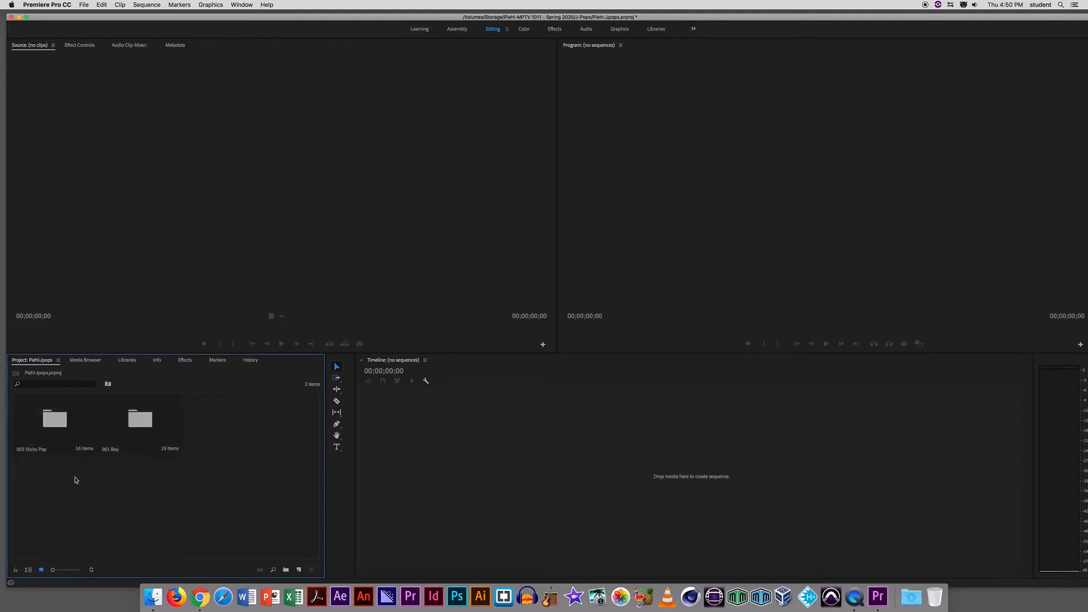
Open the 003 Sticks Pop bin and look through its clip thumbnails.
{"action": "double_click", "coordinate": [57, 426]}
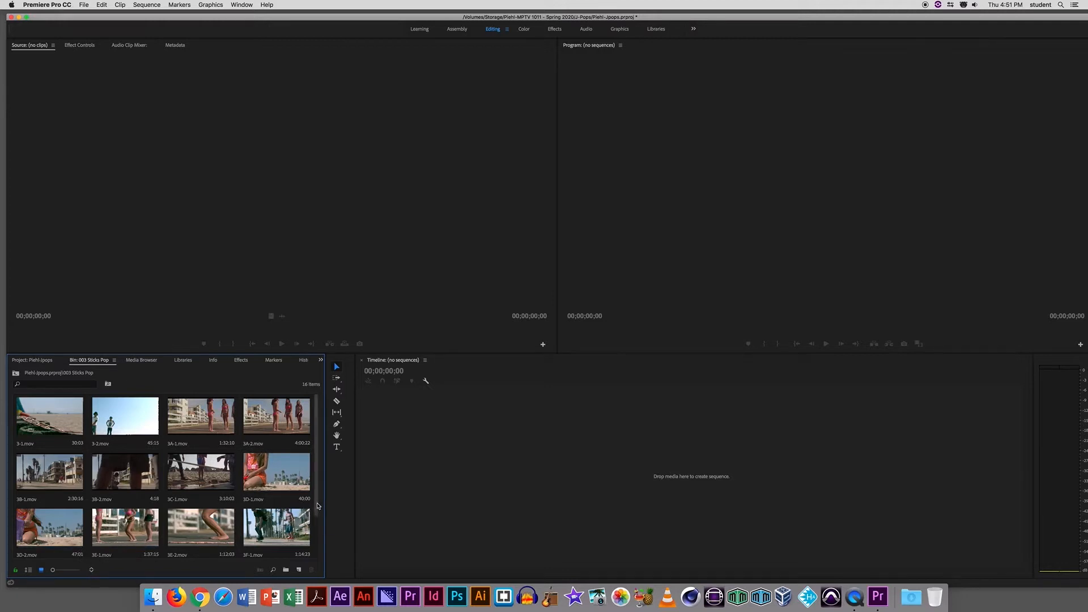
{"action": "scroll", "coordinate": [318, 529], "scroll_direction": "down", "scroll_amount": 1}
{"action": "scroll", "coordinate": [318, 529], "scroll_direction": "down", "scroll_amount": 2}
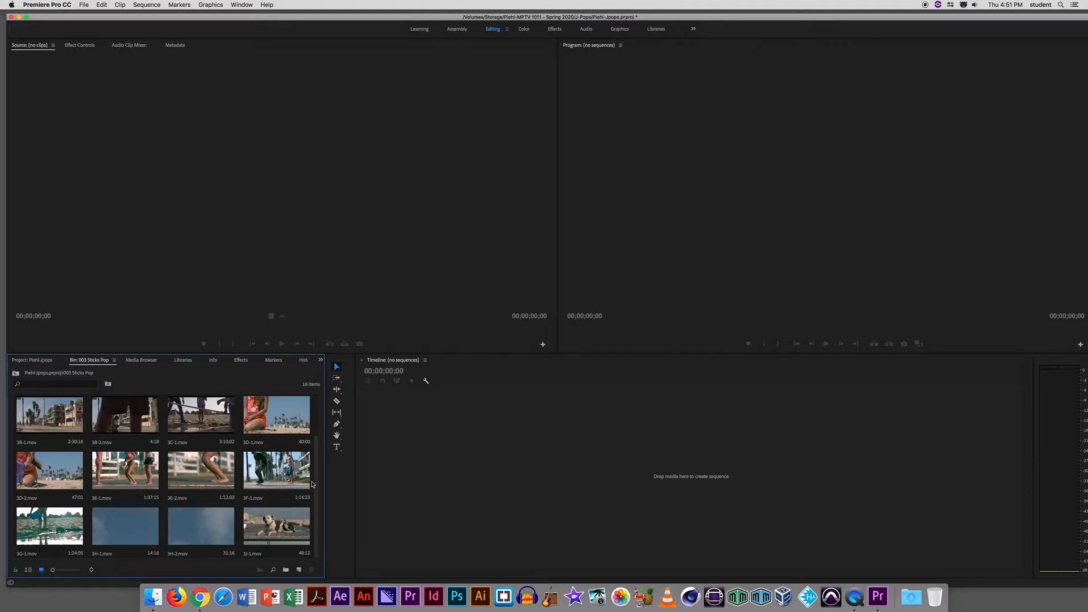
{"action": "left_click_drag", "start_coordinate": [317, 439], "coordinate": [316, 402]}
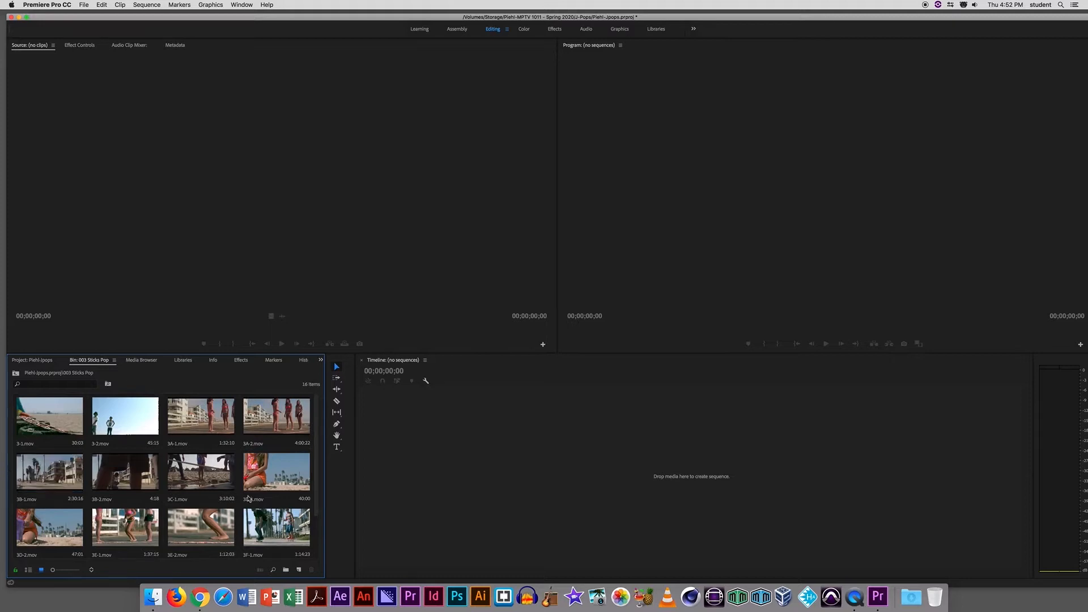
Open 3D-1.mov in the Source monitor and mark an in-to-out range of about 5:13 around the flying sticks.
{"action": "double_click", "coordinate": [263, 470]}
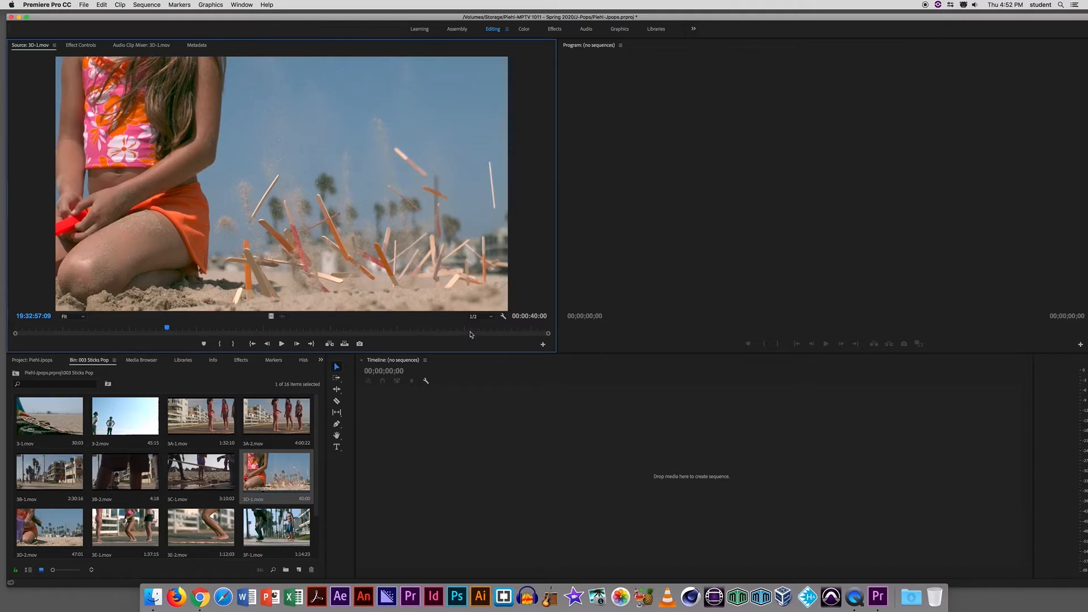
{"action": "left_click_drag", "start_coordinate": [169, 329], "coordinate": [289, 333]}
{"action": "key", "text": "i"}
{"action": "key", "text": "o"}
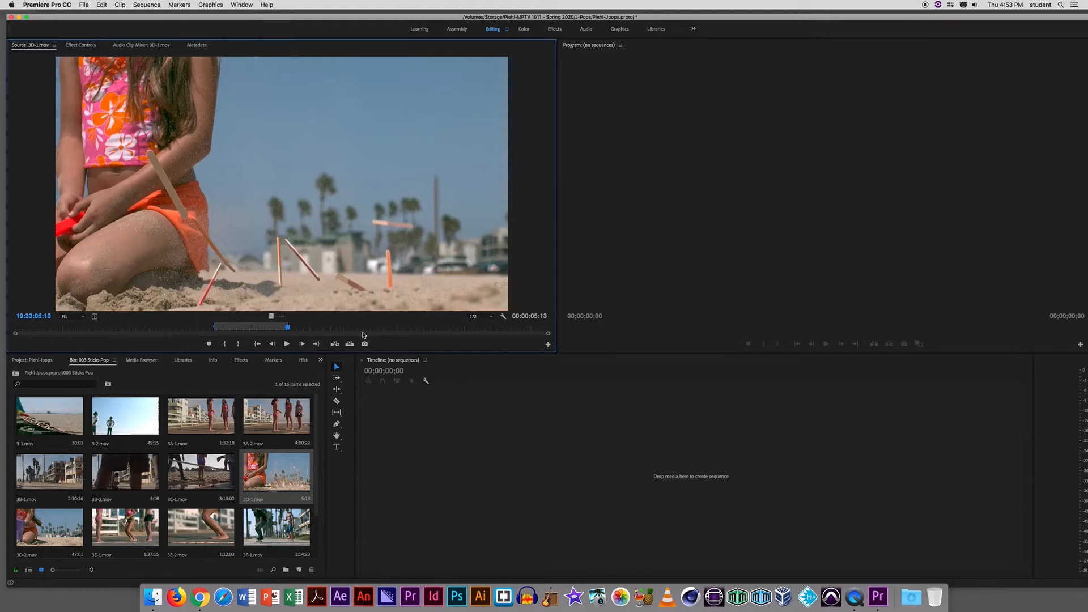
Scrub and step frame by frame through the marked range of 3D-1.mov to examine the sticks' motion.
{"action": "key", "text": "Right"}
{"action": "left_click_drag", "start_coordinate": [287, 328], "coordinate": [280, 331]}
{"action": "left_click_drag", "start_coordinate": [274, 337], "coordinate": [246, 331]}
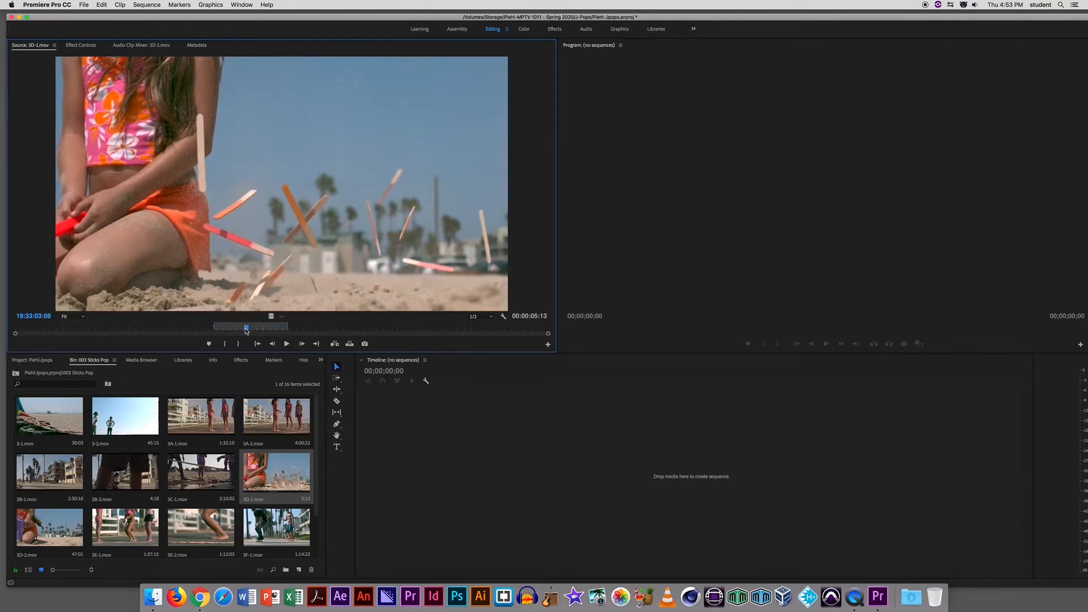
{"action": "key", "text": "Right"}
{"action": "key", "text": "Right"}
{"action": "key", "text": "Right"}
{"action": "key", "text": "Right"}
{"action": "key", "text": "Right"}
{"action": "key", "text": "Right"}
{"action": "key", "text": "Right"}
{"action": "key", "text": "Right"}
{"action": "key", "text": "Right"}
{"action": "key", "text": "Right"}
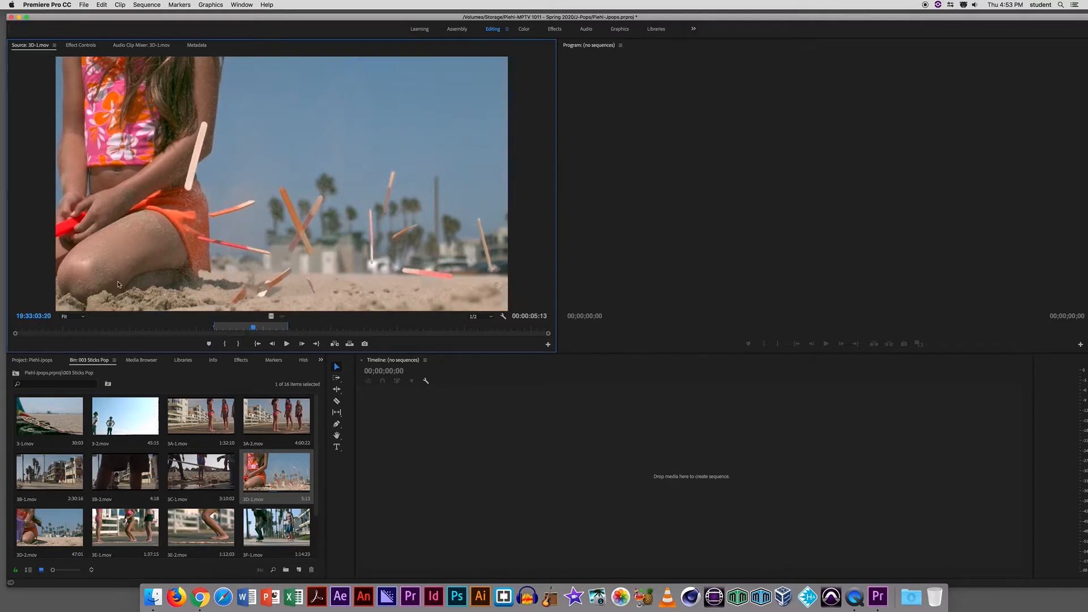
{"action": "key", "text": "Right"}
{"action": "key", "text": "Right"}
{"action": "key", "text": "Right"}
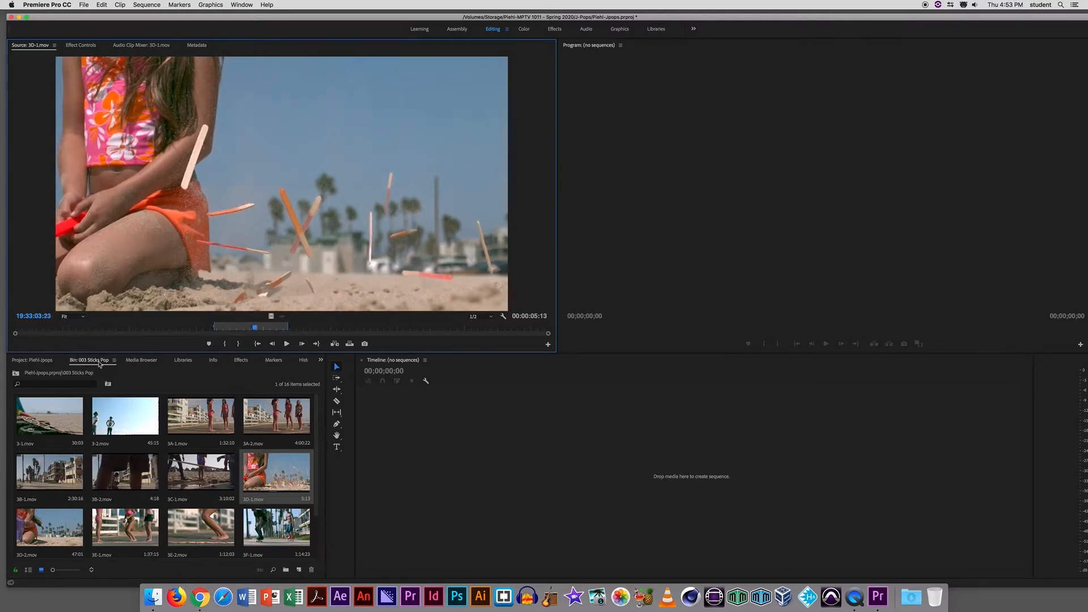
{"action": "key", "text": "Right"}
{"action": "key", "text": "Right"}
{"action": "key", "text": "Right"}
{"action": "key", "text": "Right"}
{"action": "key", "text": "Right"}
{"action": "key", "text": "Right"}
{"action": "key", "text": "Right"}
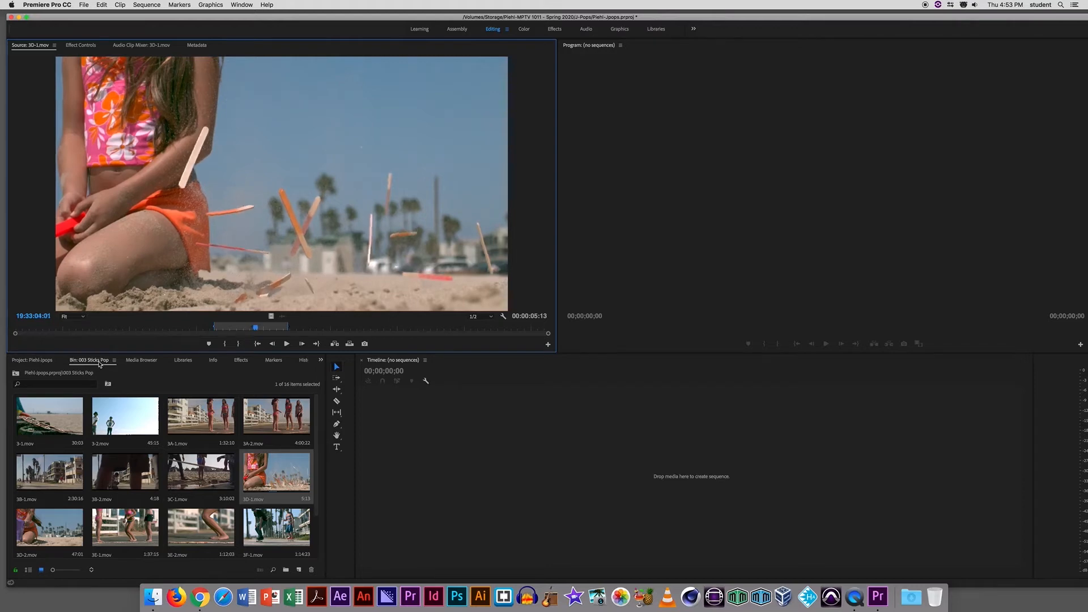
{"action": "key", "text": "Right"}
{"action": "key", "text": "Right"}
{"action": "key", "text": "Right"}
{"action": "key", "text": "Right"}
{"action": "key", "text": "Right"}
{"action": "key", "text": "Right"}
{"action": "key", "text": "Right"}
{"action": "key", "text": "Right"}
{"action": "key", "text": "Right"}
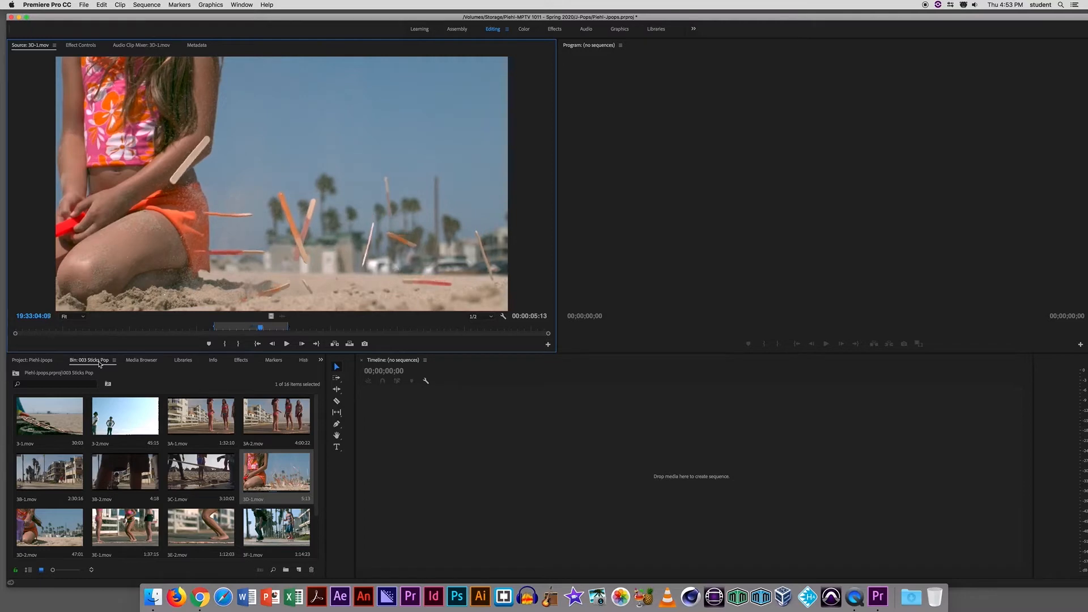
{"action": "key", "text": "Right"}
{"action": "key", "text": "Right"}
{"action": "key", "text": "Right"}
{"action": "key", "text": "Right"}
{"action": "key", "text": "Right"}
{"action": "key", "text": "Right"}
{"action": "key", "text": "Right"}
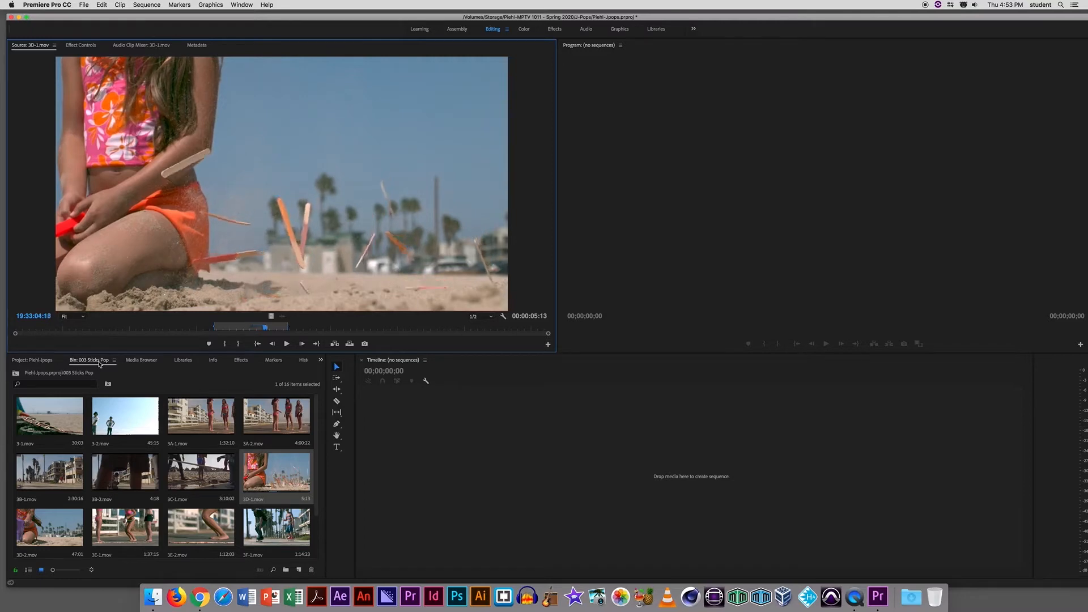
{"action": "key", "text": "Right"}
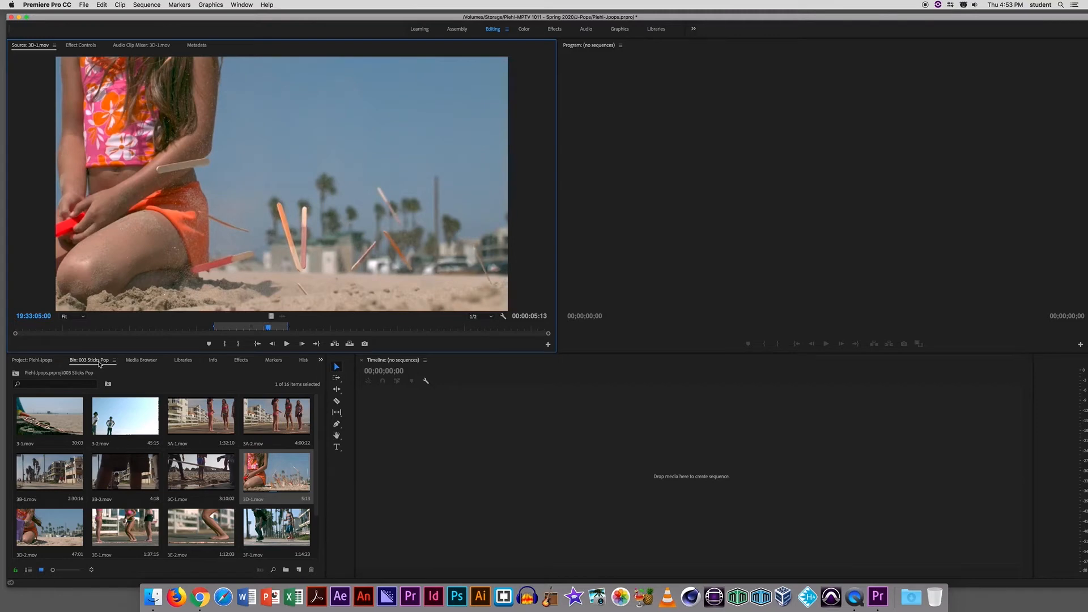
{"action": "key", "text": "Left"}
{"action": "key", "text": "Right"}
{"action": "mouse_move", "coordinate": [270, 330]}
{"action": "left_mouse_down"}
{"action": "mouse_move", "coordinate": [223, 329]}
{"action": "mouse_move", "coordinate": [277, 332]}
{"action": "left_mouse_up"}
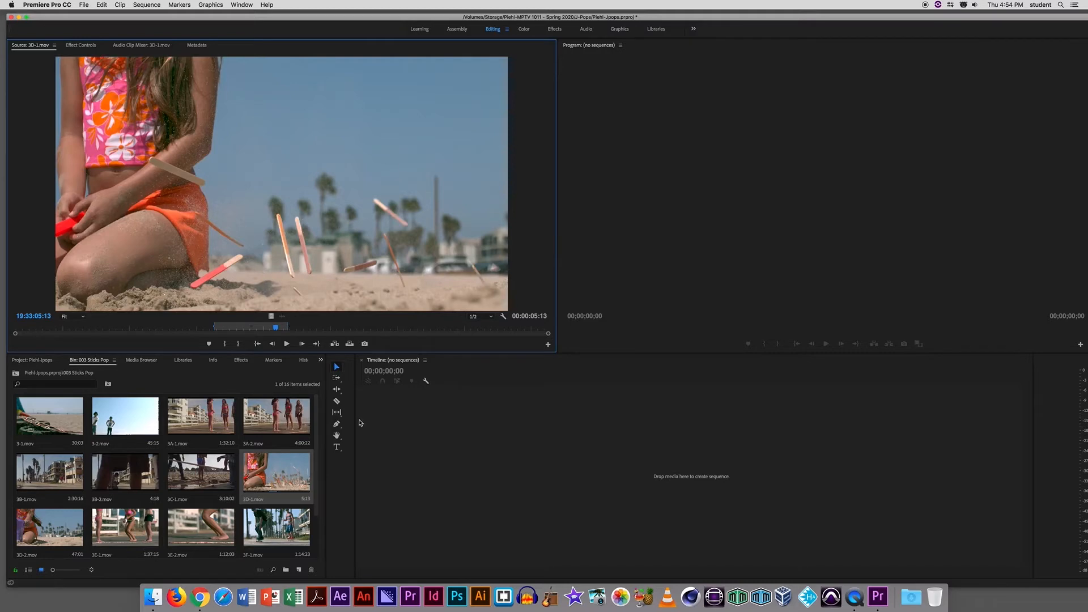
Return to an earlier point in 3D-1.mov and play the clip forward, in reverse and forward again.
{"action": "left_click_drag", "start_coordinate": [276, 329], "coordinate": [162, 327]}
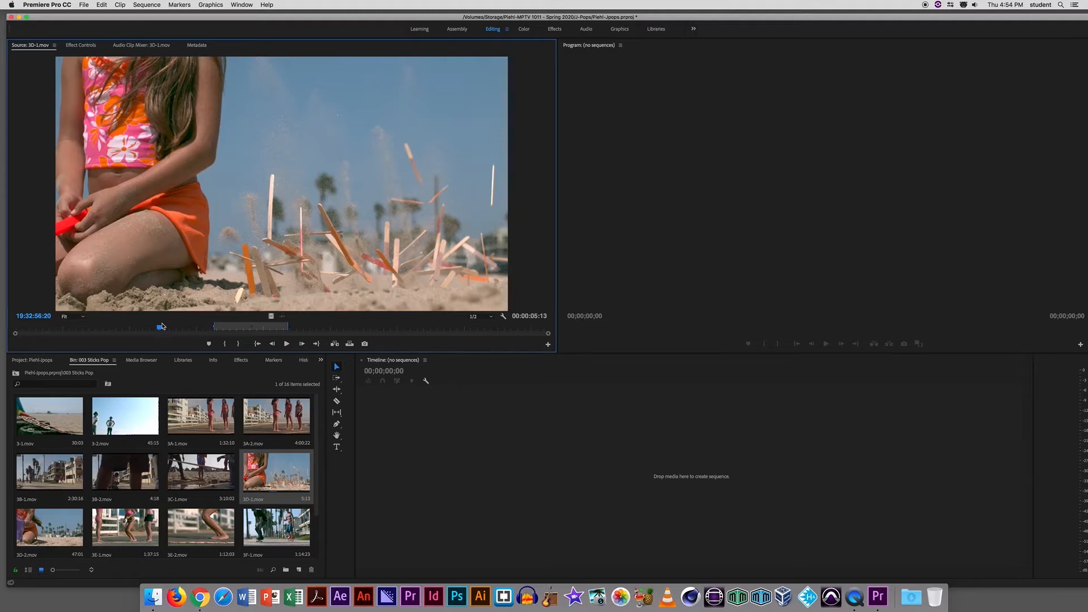
{"action": "key", "text": "space"}
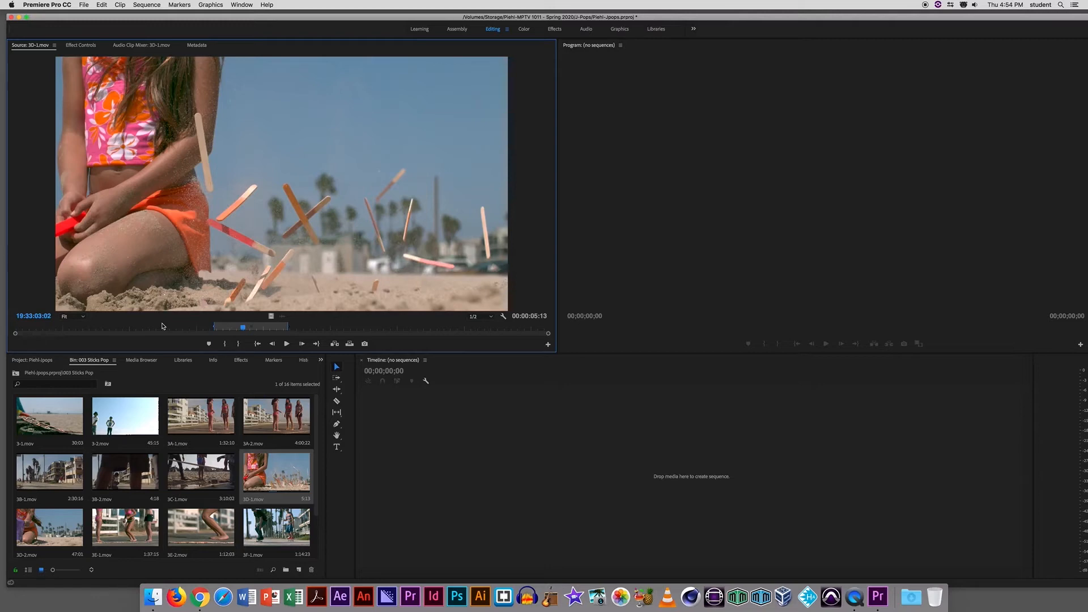
{"action": "key", "text": "j"}
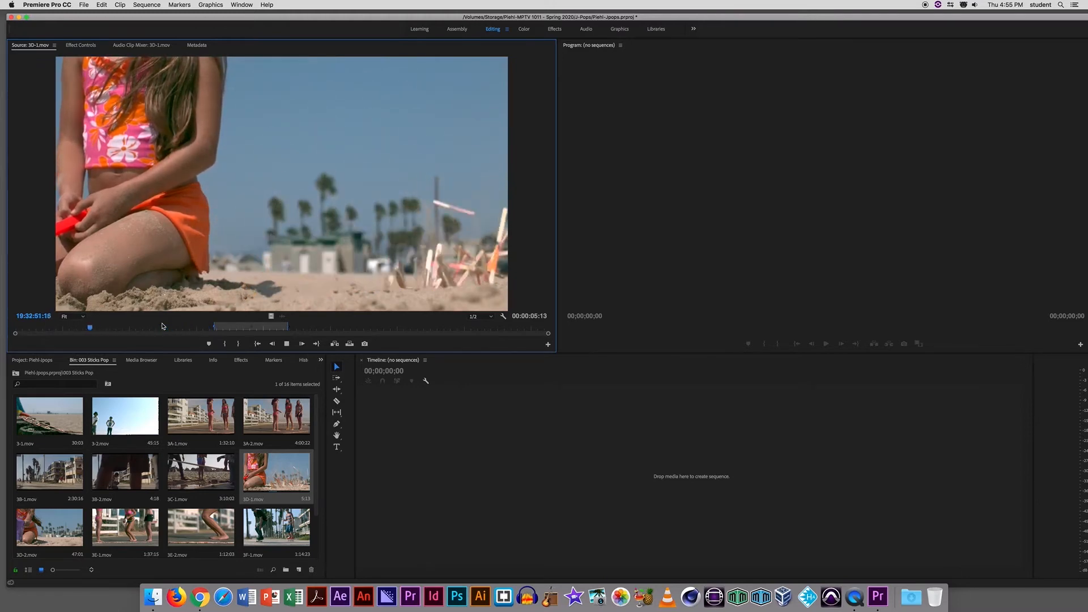
{"action": "key", "text": "k"}
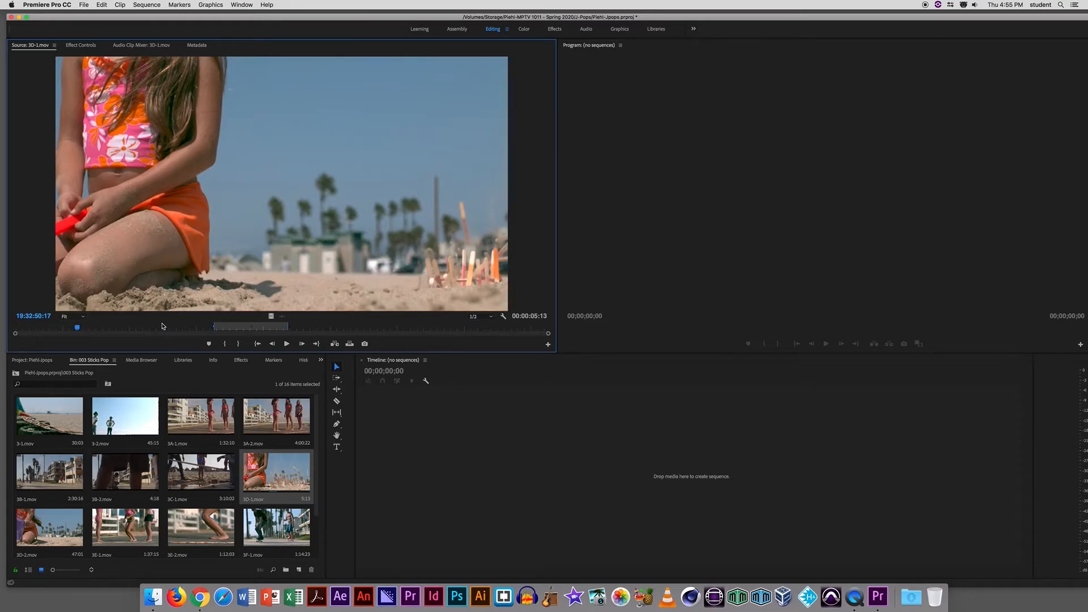
{"action": "key", "text": "space"}
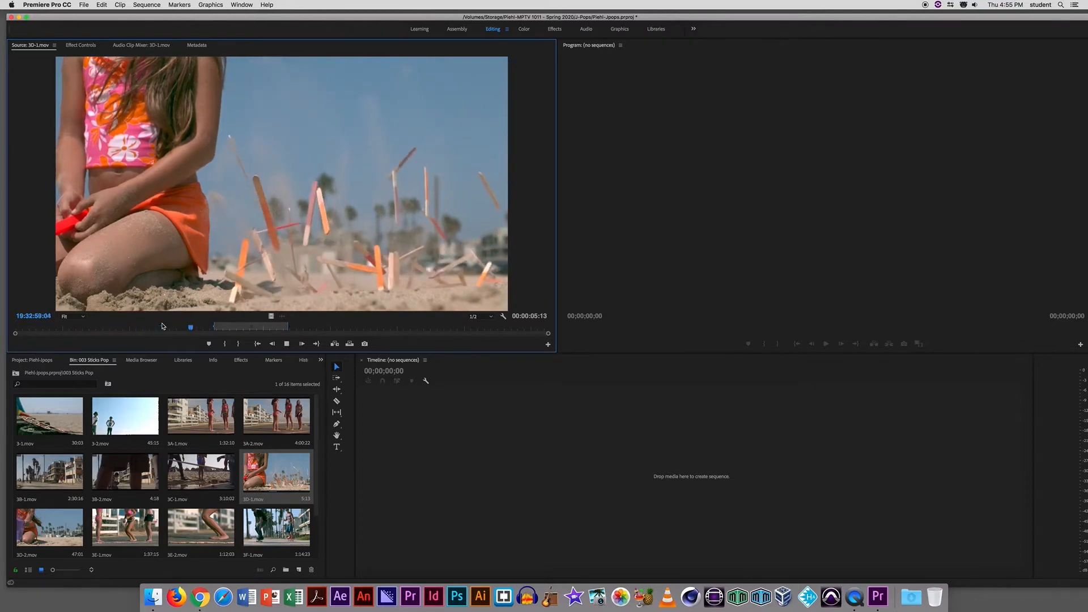
{"action": "key", "text": "space"}
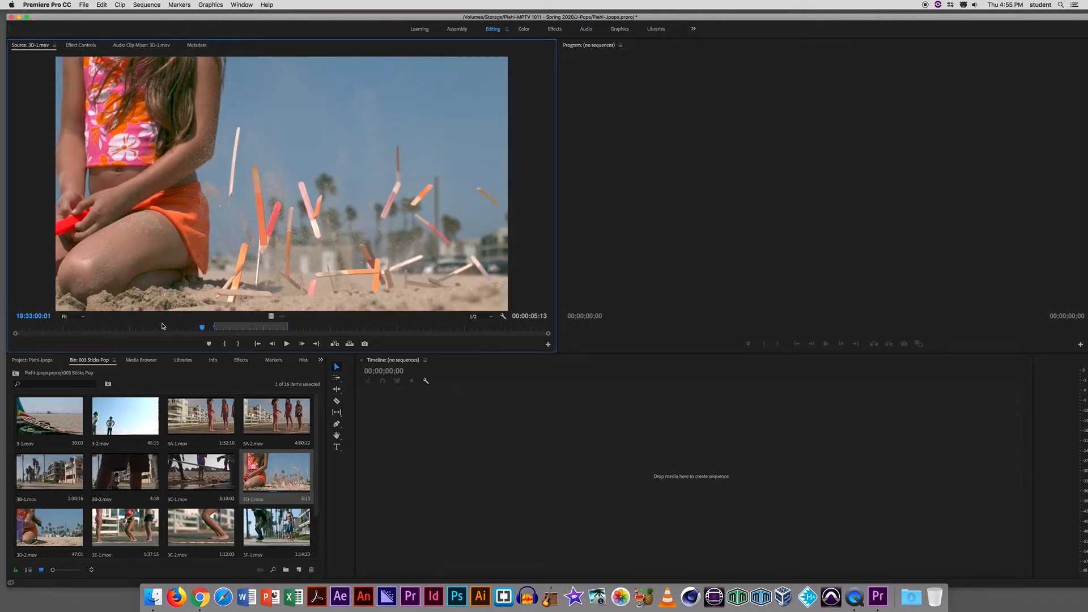
Shuttle 3D-1.mov backward and forward at increasing speeds, stop playback and nudge the playhead by single frames.
{"action": "key", "text": "j"}
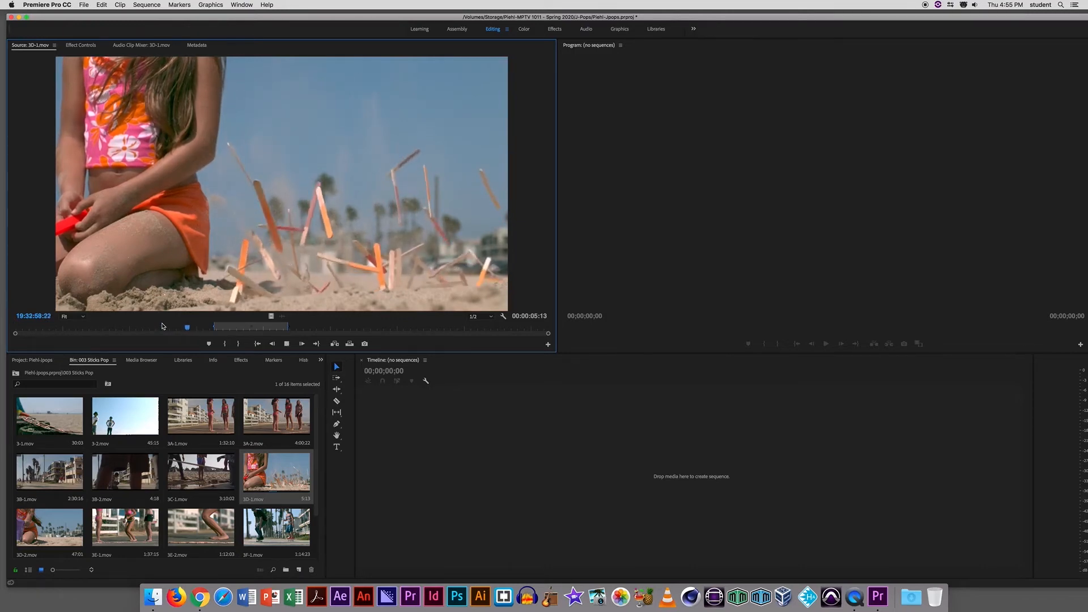
{"action": "key", "text": "j"}
{"action": "key", "text": "j"}
{"action": "key", "text": "k"}
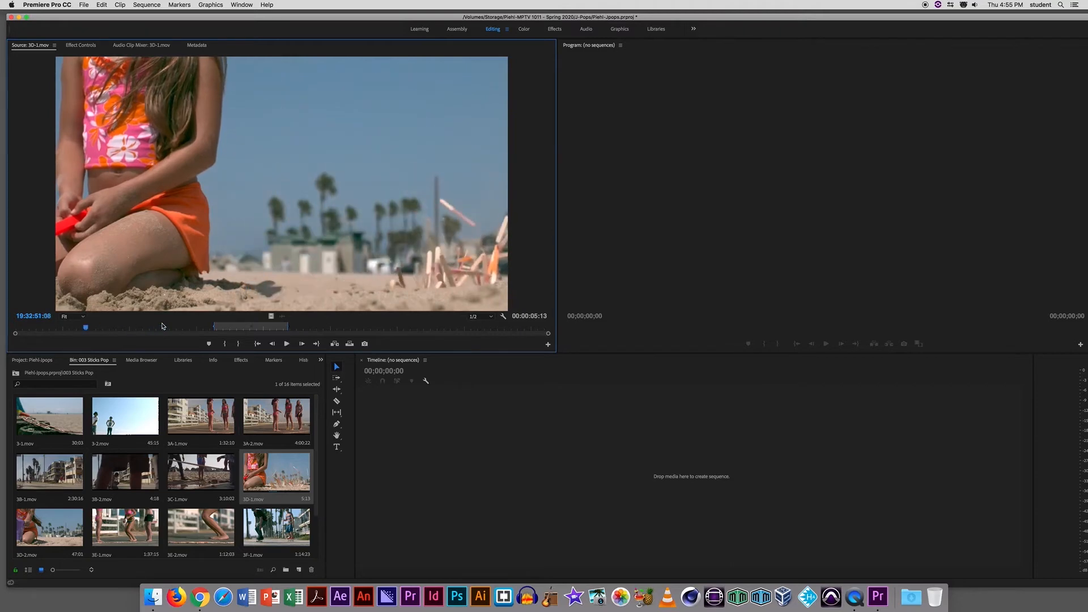
{"action": "key", "text": "l"}
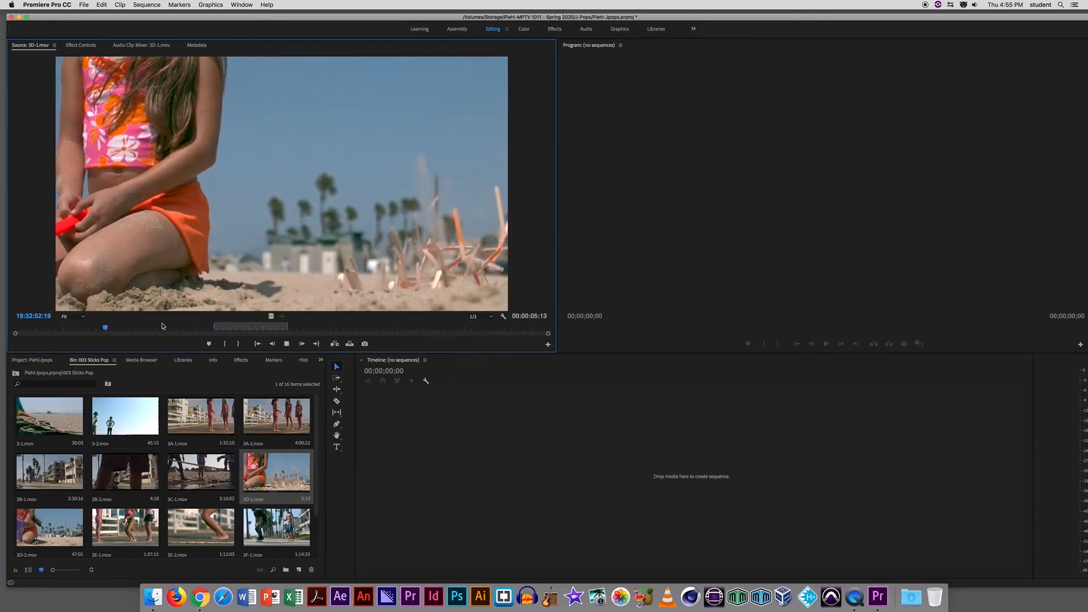
{"action": "key", "text": "l"}
{"action": "key", "text": "l"}
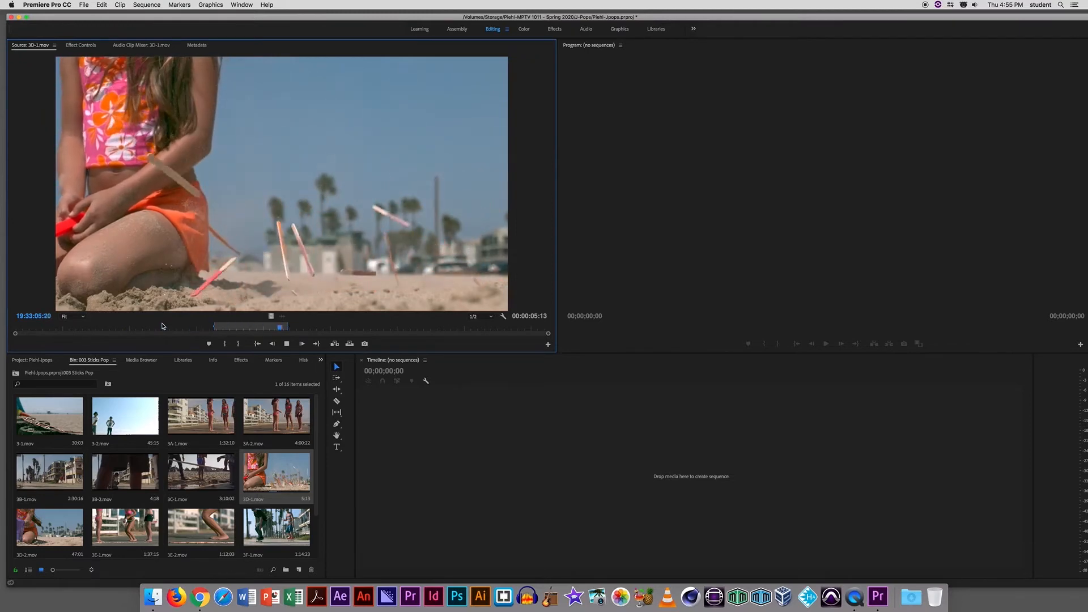
{"action": "key", "text": "k"}
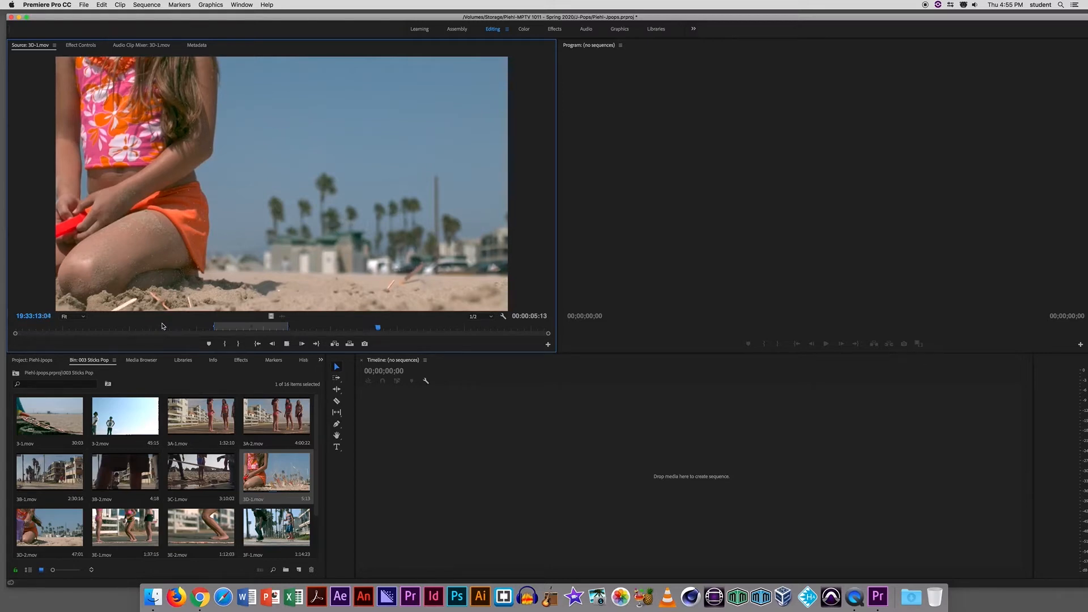
{"action": "key", "text": "k"}
{"action": "key", "text": "l"}
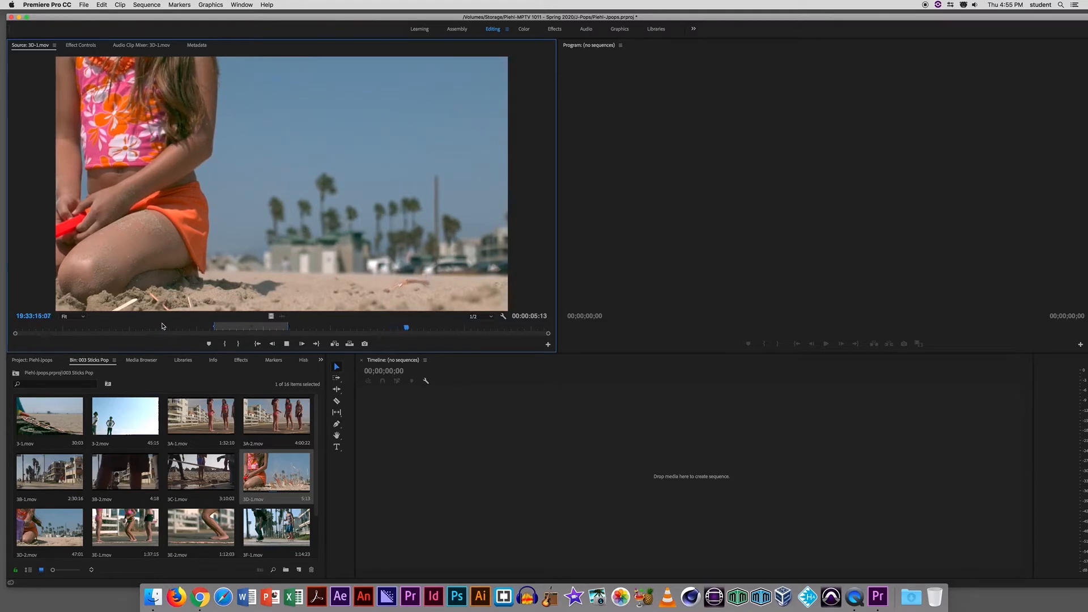
{"action": "key", "text": "k"}
{"action": "key", "text": "Right"}
{"action": "key", "text": "Right"}
{"action": "key", "text": "Left"}
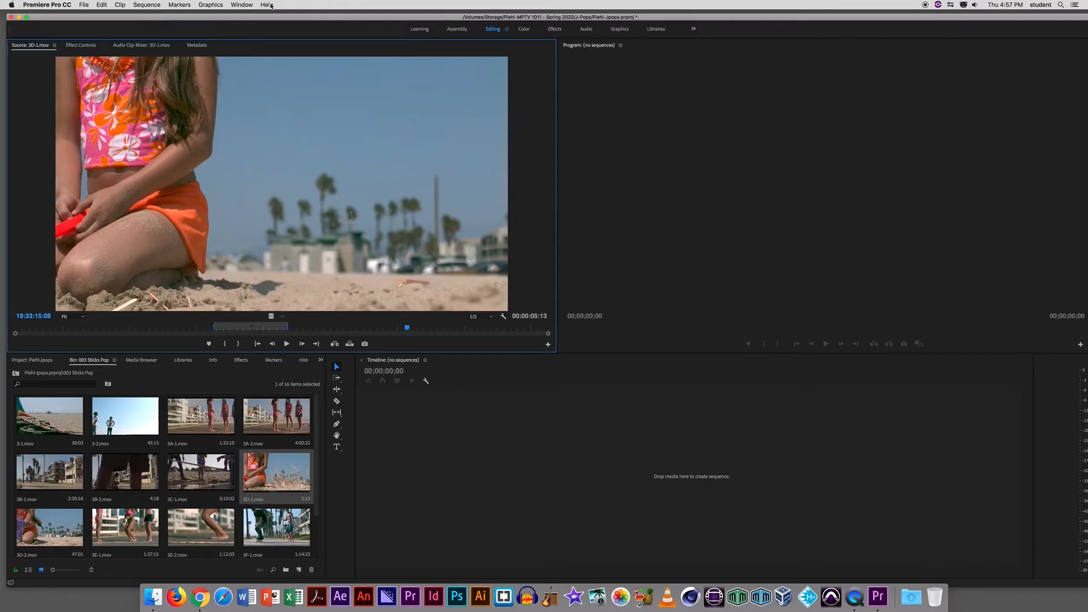
Move the Premiere Pro window aside to view the J-Pops folder structure in Finder, and put the window back.
{"action": "left_click_drag", "start_coordinate": [275, 19], "coordinate": [326, 304]}
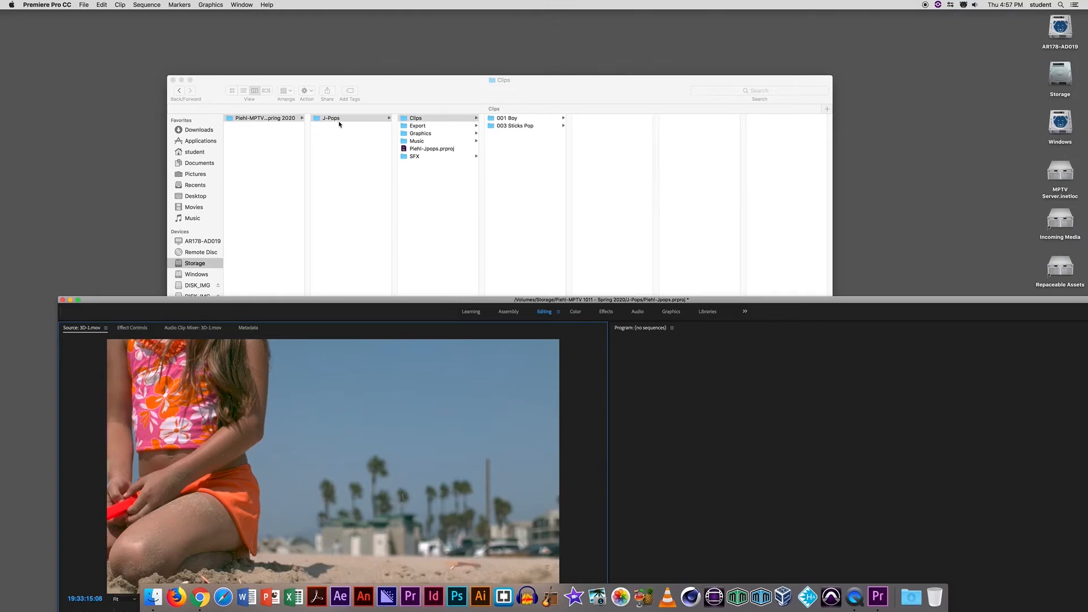
{"action": "left_click_drag", "start_coordinate": [373, 301], "coordinate": [316, 131]}
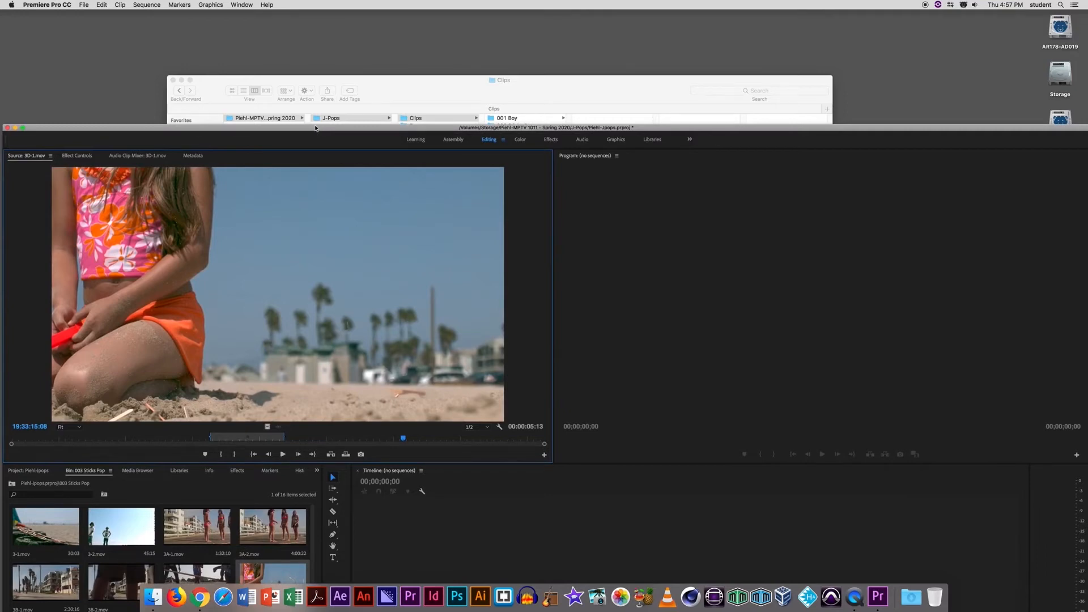
{"action": "left_click_drag", "start_coordinate": [318, 131], "coordinate": [332, 44]}
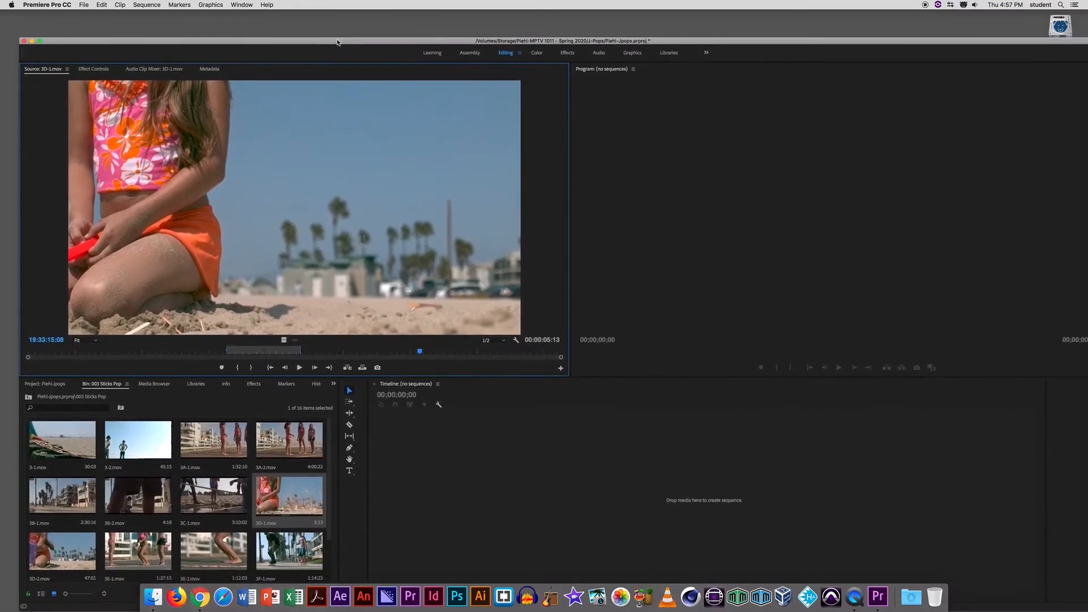
{"action": "double_click", "coordinate": [340, 44]}
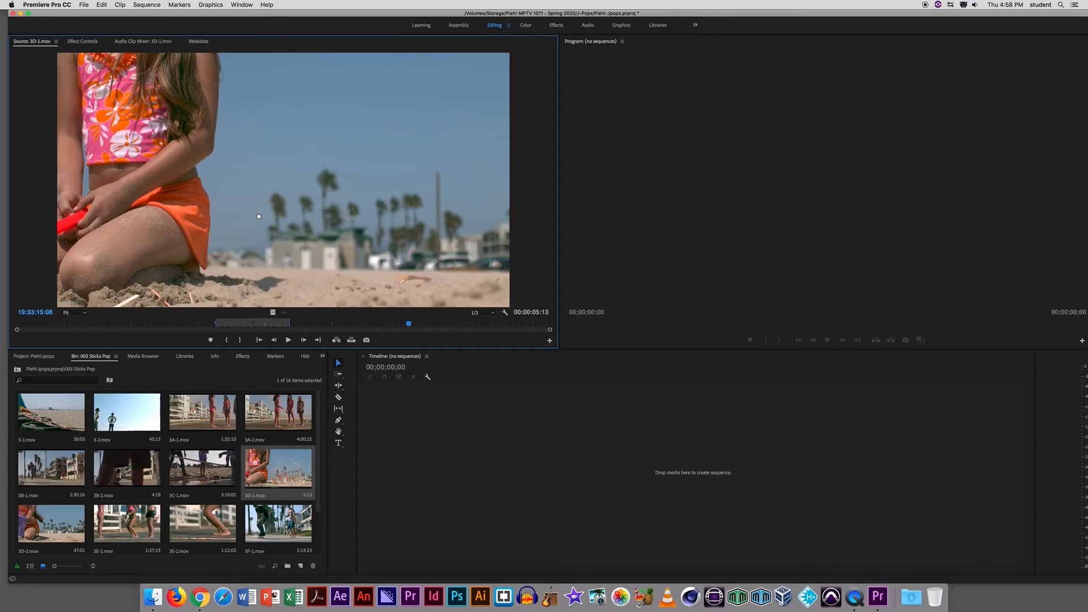
Create a new sequence from the marked range of 3D-1.mov by placing it in the empty timeline.
{"action": "left_click_drag", "start_coordinate": [304, 276], "coordinate": [386, 445]}
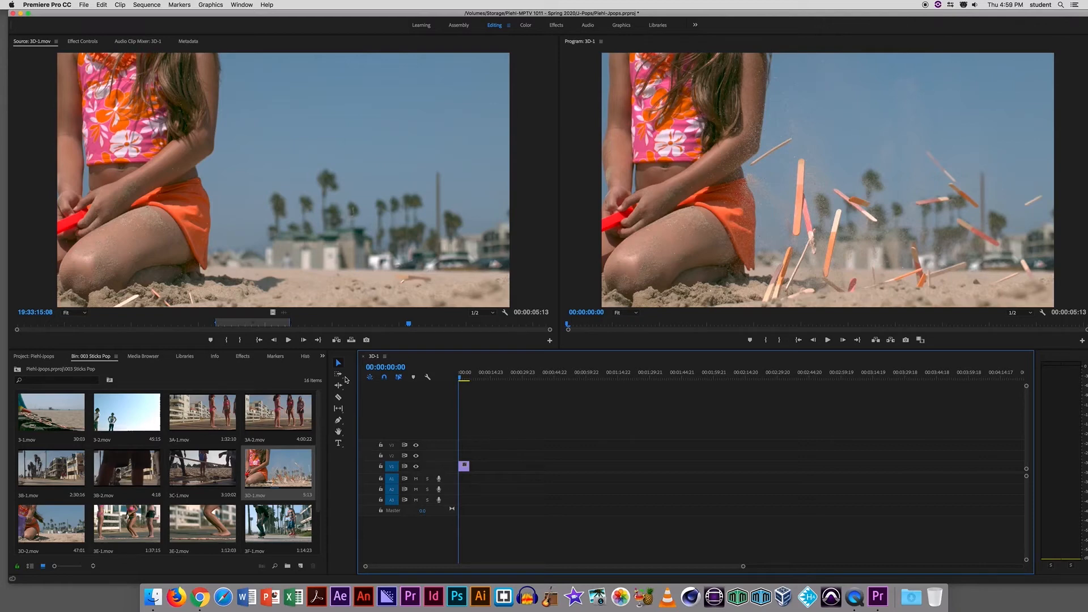
Mark a range of about 16:08 in 3F-1.mov and add it directly after 3D-1 on track V1.
{"action": "double_click", "coordinate": [291, 519]}
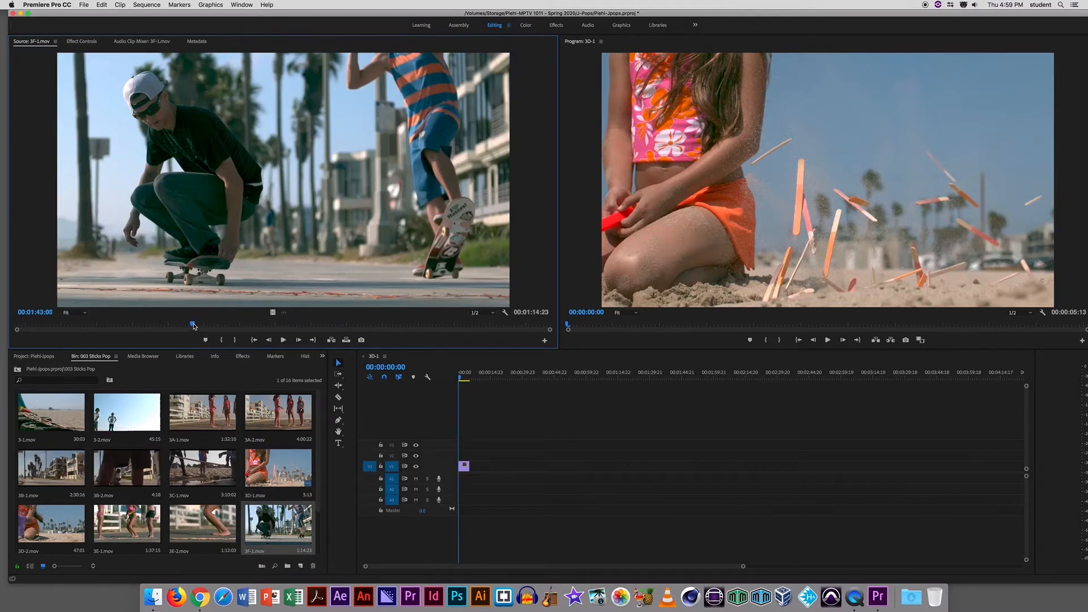
{"action": "mouse_move", "coordinate": [192, 325]}
{"action": "left_mouse_down"}
{"action": "mouse_move", "coordinate": [85, 330]}
{"action": "mouse_move", "coordinate": [70, 344]}
{"action": "mouse_move", "coordinate": [85, 328]}
{"action": "mouse_move", "coordinate": [185, 329]}
{"action": "left_mouse_up"}
{"action": "key", "text": "i"}
{"action": "key", "text": "o"}
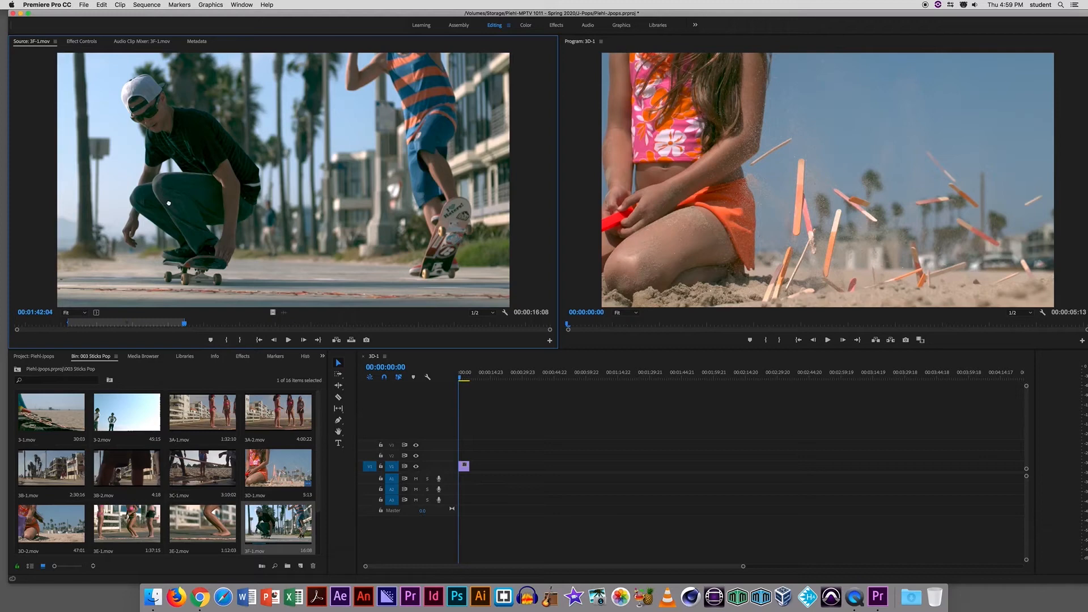
{"action": "left_click_drag", "start_coordinate": [181, 212], "coordinate": [460, 468]}
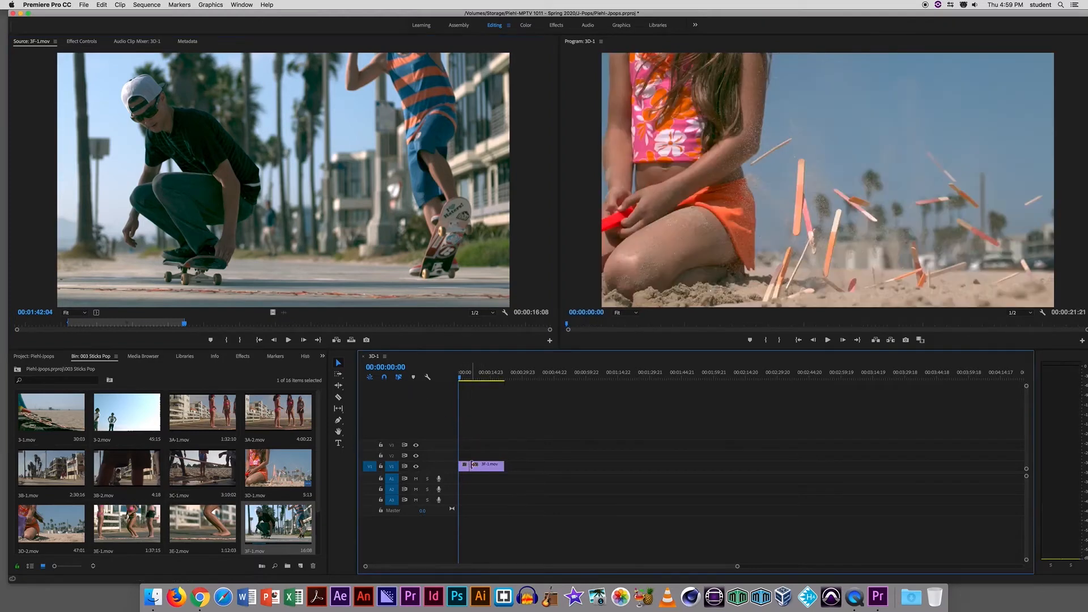
Mark a range of about 21:09 in 3E-2.mov and append it after 3F-1.mov on track V1.
{"action": "left_click", "coordinate": [184, 519]}
{"action": "double_click", "coordinate": [184, 519]}
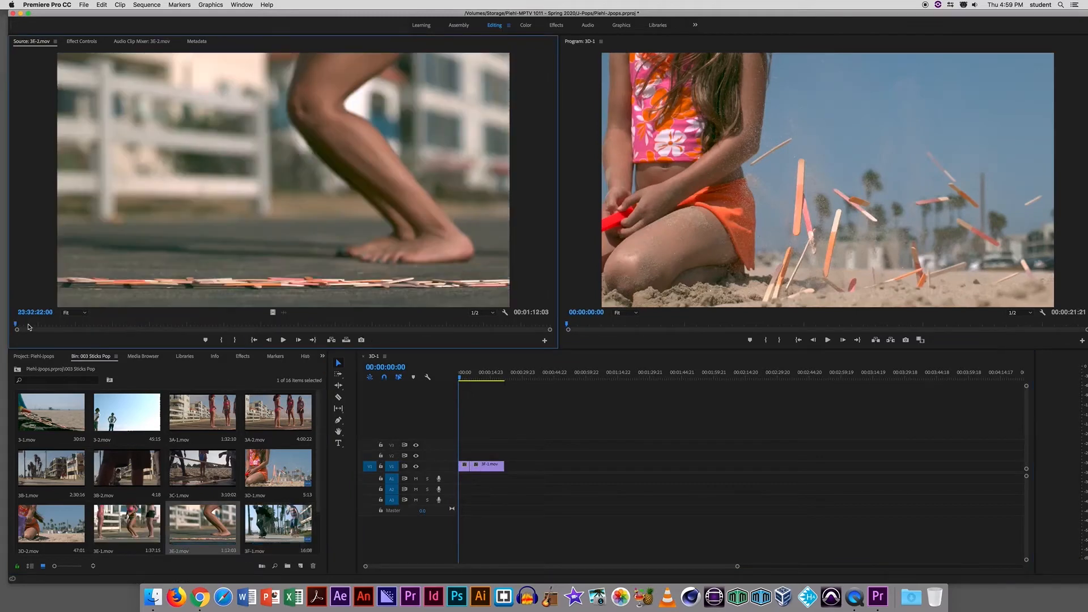
{"action": "left_click_drag", "start_coordinate": [17, 326], "coordinate": [338, 325]}
{"action": "left_click", "coordinate": [223, 340]}
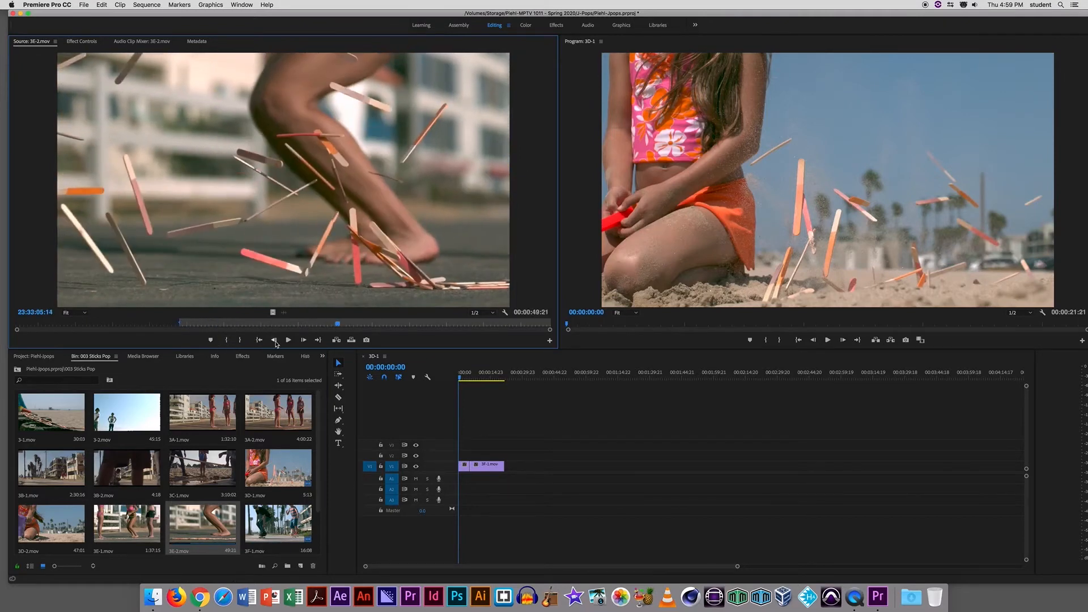
{"action": "left_click", "coordinate": [242, 340]}
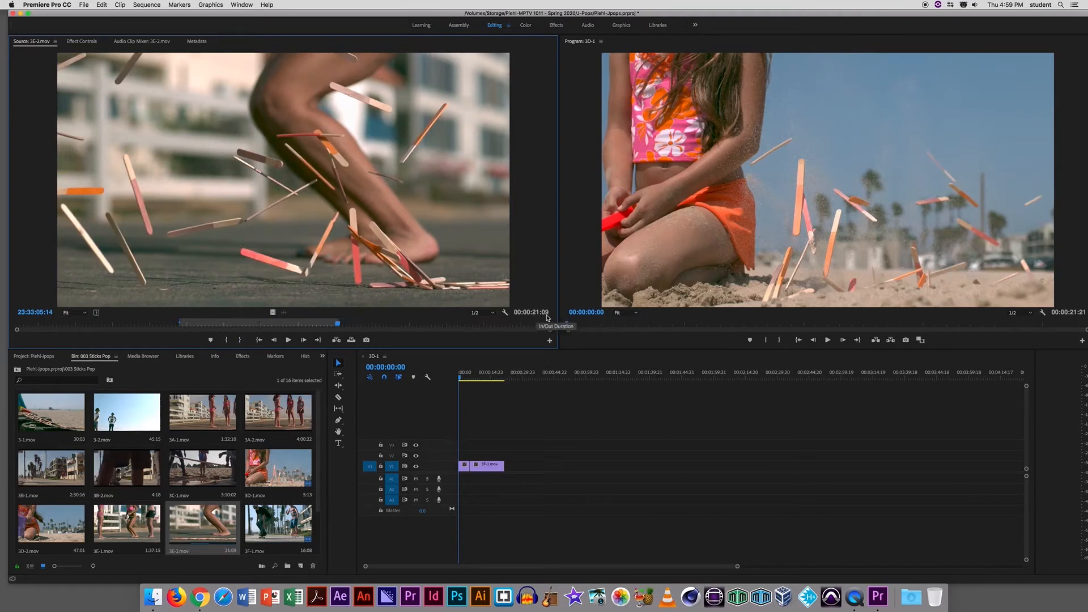
{"action": "left_click_drag", "start_coordinate": [547, 318], "coordinate": [506, 466]}
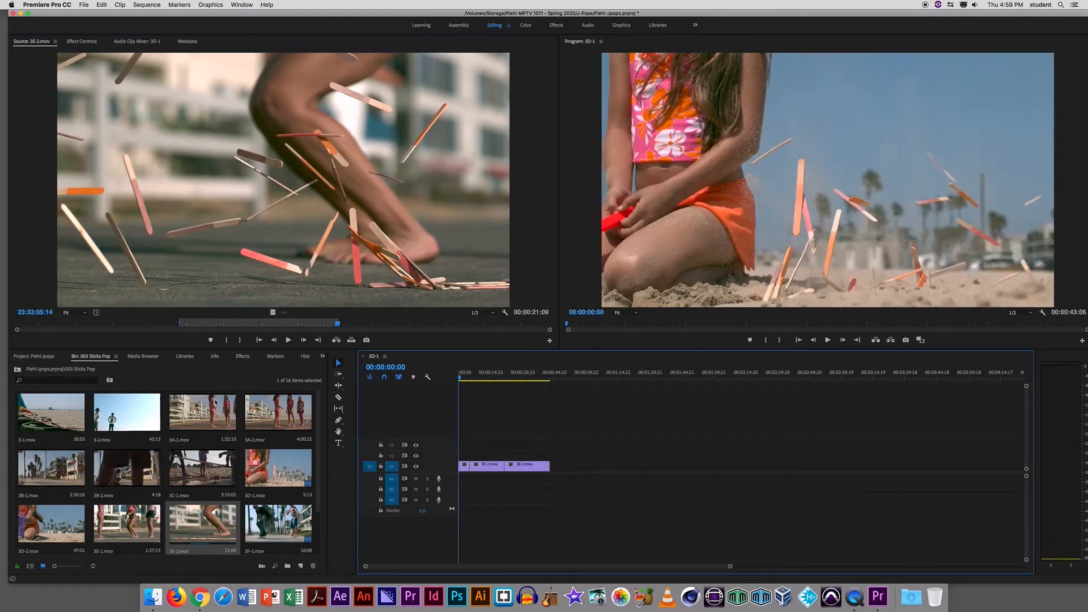
Mark a range of about 22:18 in 3B-1.mov and append it after 3E-2.mov on track V1.
{"action": "double_click", "coordinate": [62, 468]}
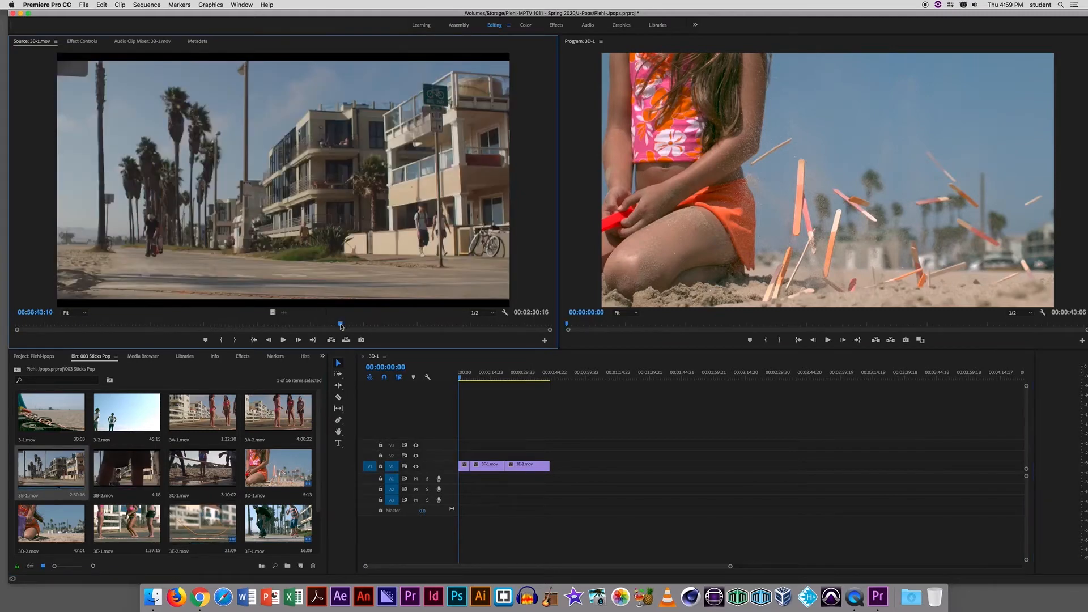
{"action": "left_click_drag", "start_coordinate": [341, 326], "coordinate": [253, 328]}
{"action": "left_click_drag", "start_coordinate": [201, 325], "coordinate": [139, 323]}
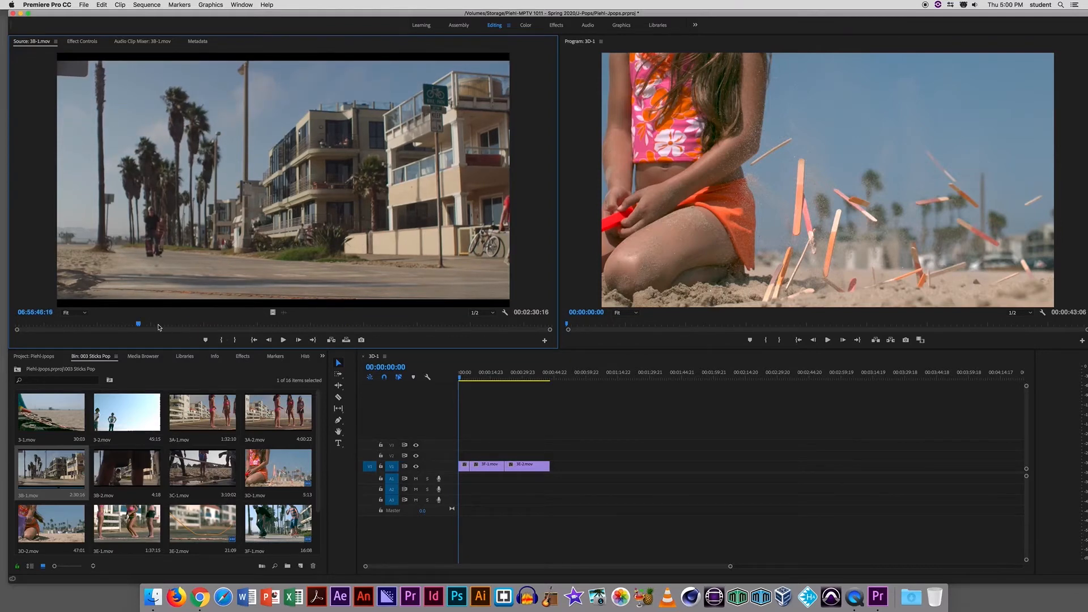
{"action": "key", "text": "i"}
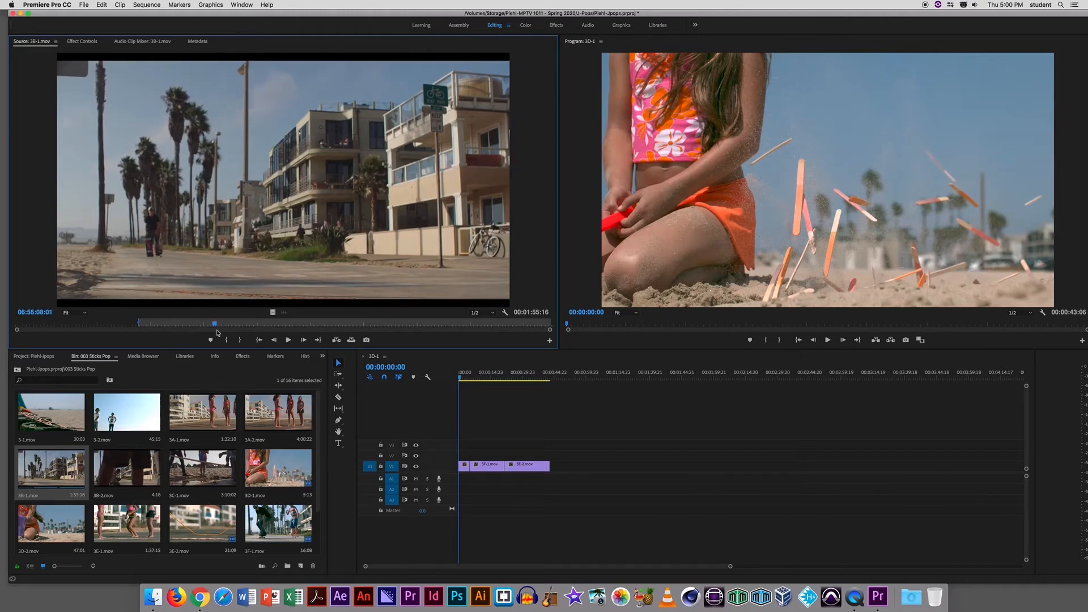
{"action": "left_click_drag", "start_coordinate": [141, 328], "coordinate": [221, 333]}
{"action": "key", "text": "o"}
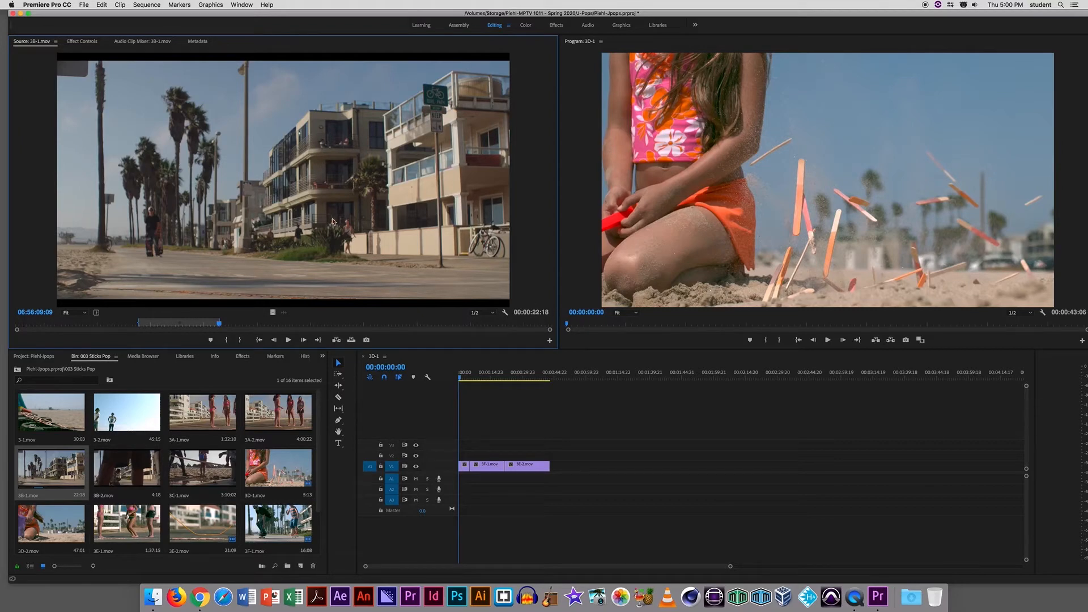
{"action": "left_click_drag", "start_coordinate": [195, 175], "coordinate": [557, 472]}
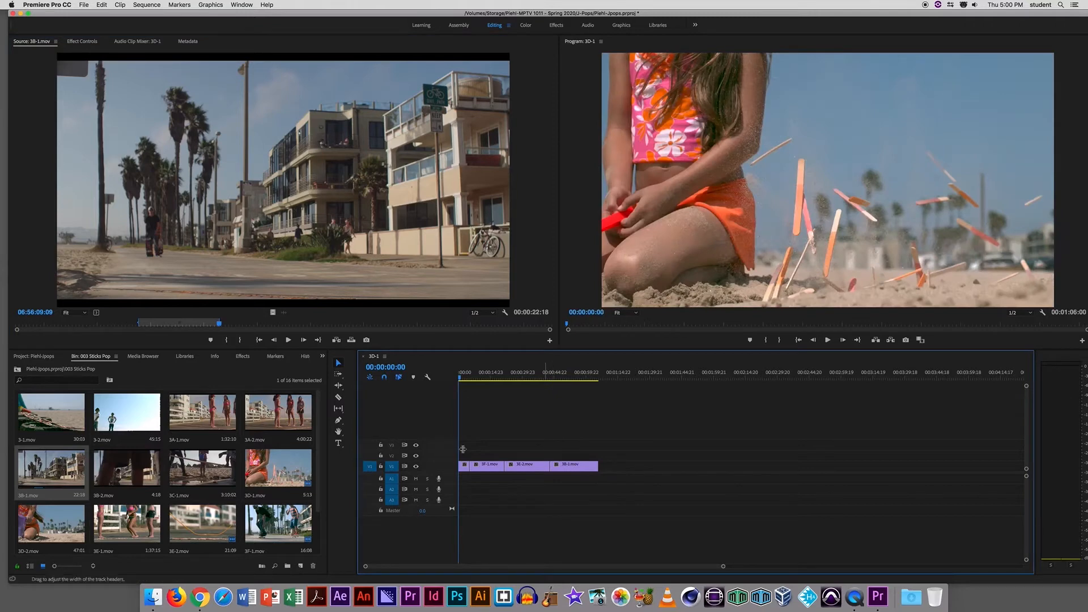
Jump between the sequence's edit points and park the playhead on the cut between 3F-1.mov and 3E-2.mov.
{"action": "left_click_drag", "start_coordinate": [463, 378], "coordinate": [438, 393]}
{"action": "left_click_drag", "start_coordinate": [459, 379], "coordinate": [520, 385]}
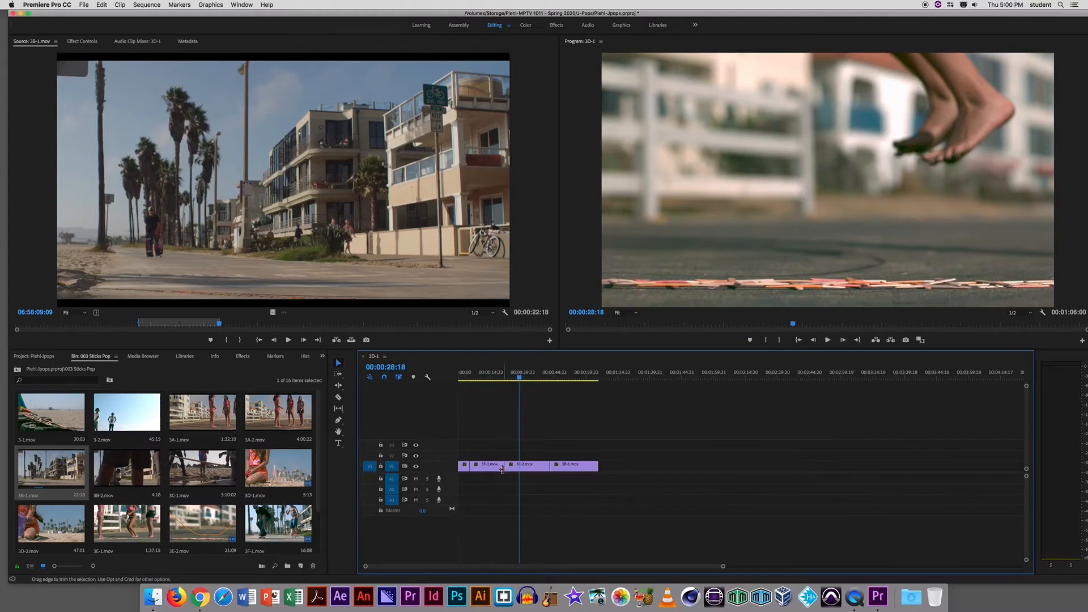
{"action": "left_click_drag", "start_coordinate": [507, 466], "coordinate": [507, 466]}
{"action": "key", "text": "Down"}
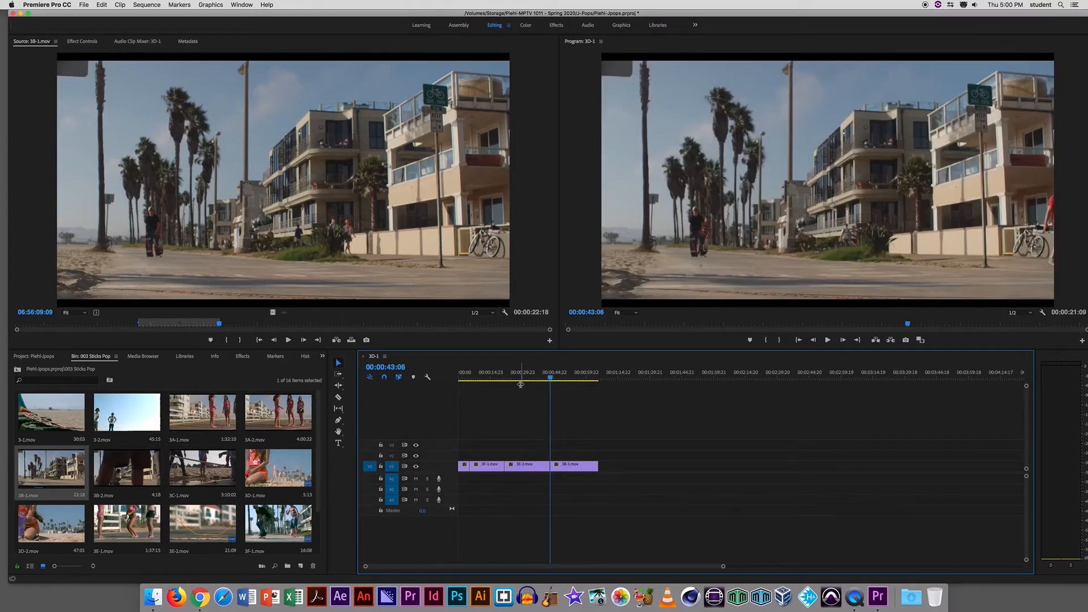
{"action": "key", "text": "Up"}
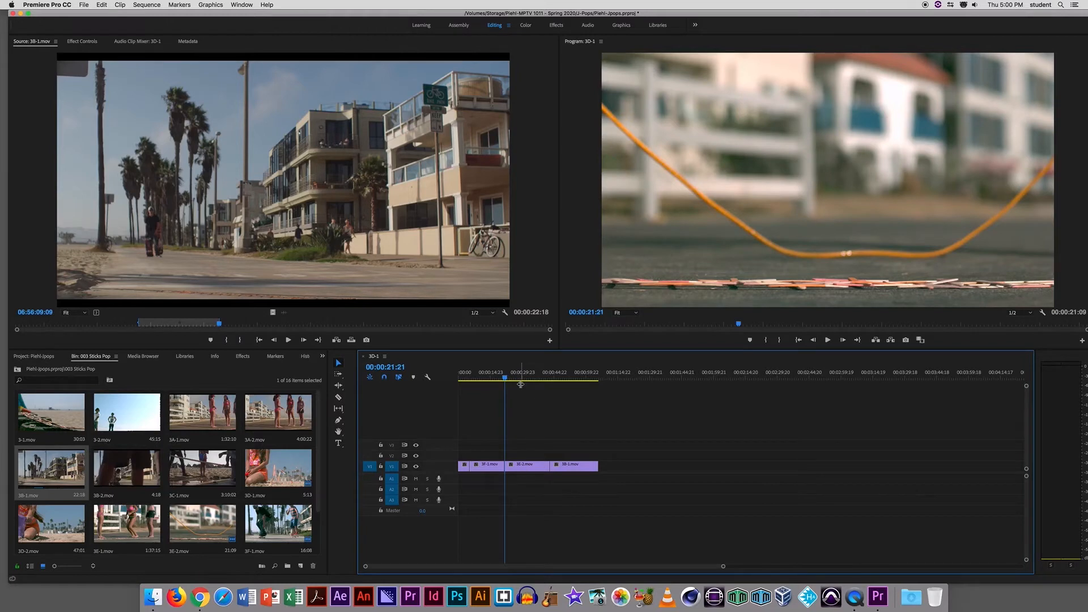
Open 3C-1.mov in the source view and mark a range of about 13:21.
{"action": "double_click", "coordinate": [194, 467]}
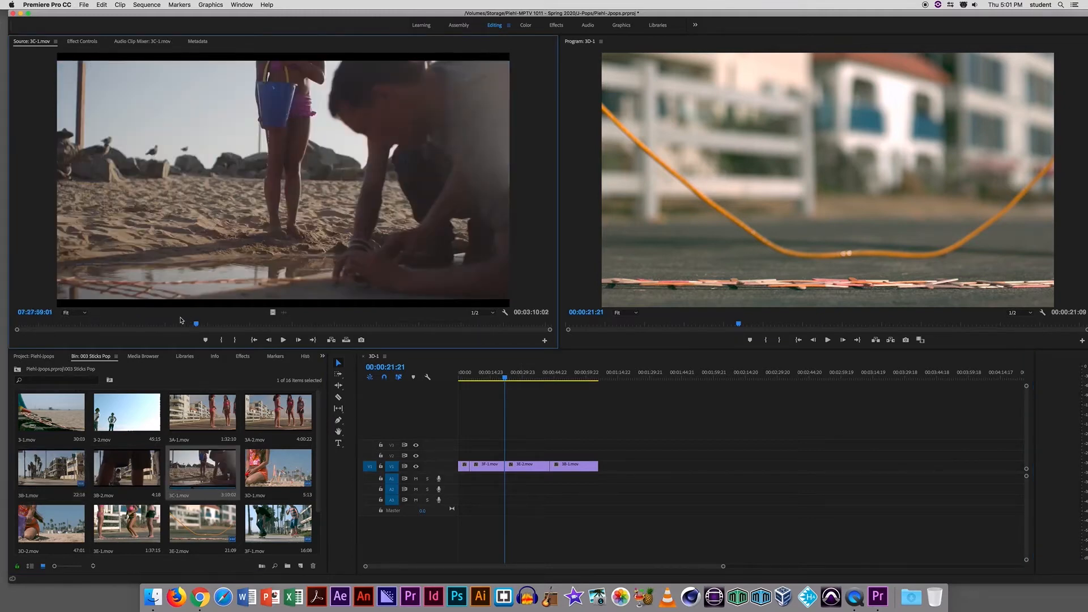
{"action": "left_click_drag", "start_coordinate": [196, 324], "coordinate": [293, 327]}
{"action": "key", "text": "i"}
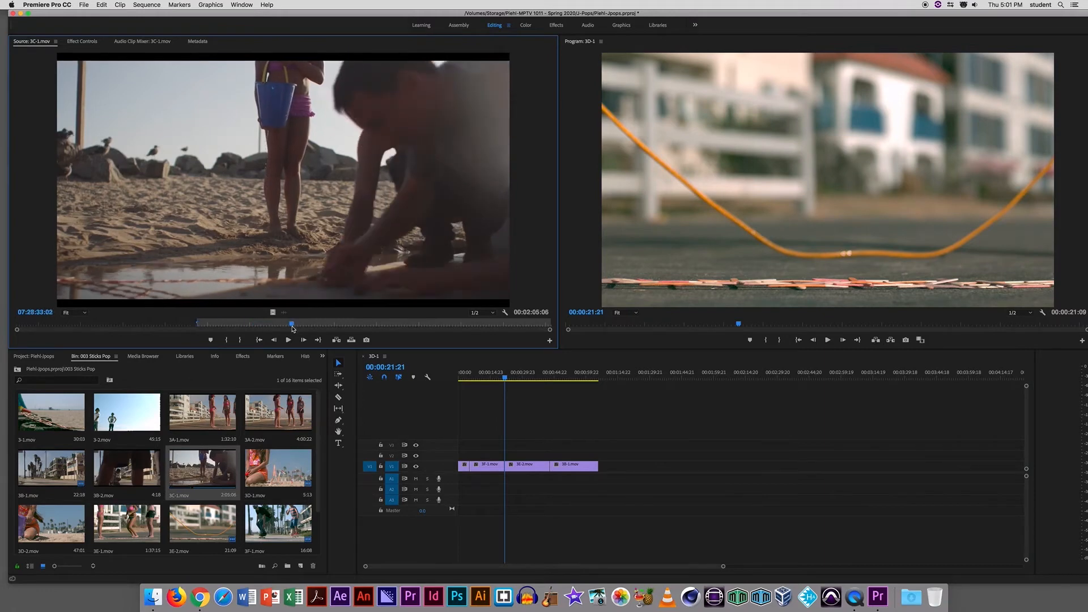
{"action": "key", "text": "o"}
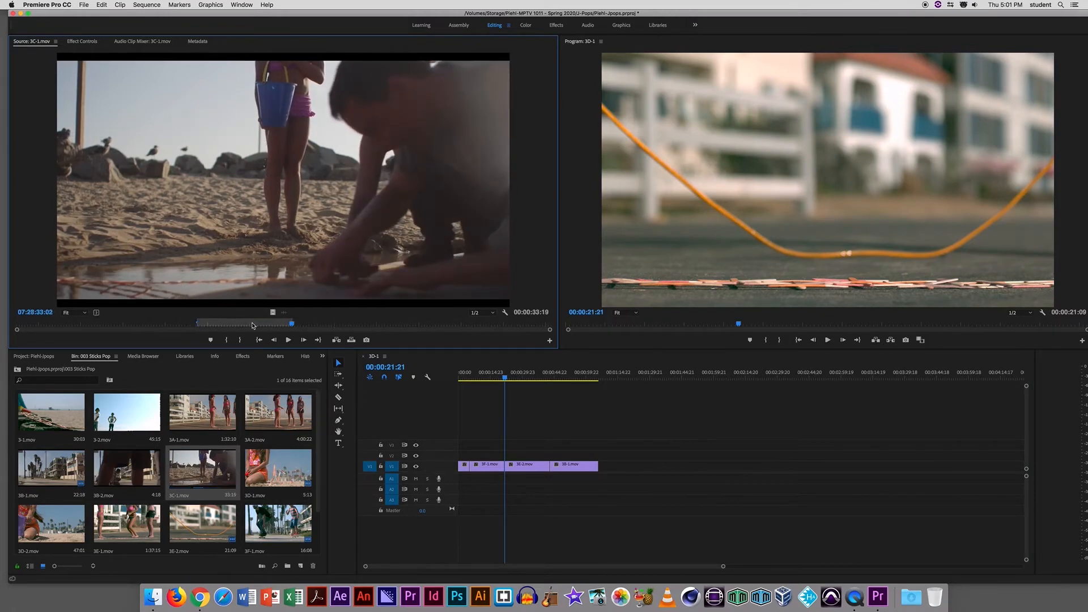
{"action": "left_click_drag", "start_coordinate": [291, 325], "coordinate": [236, 327]}
{"action": "key", "text": "o"}
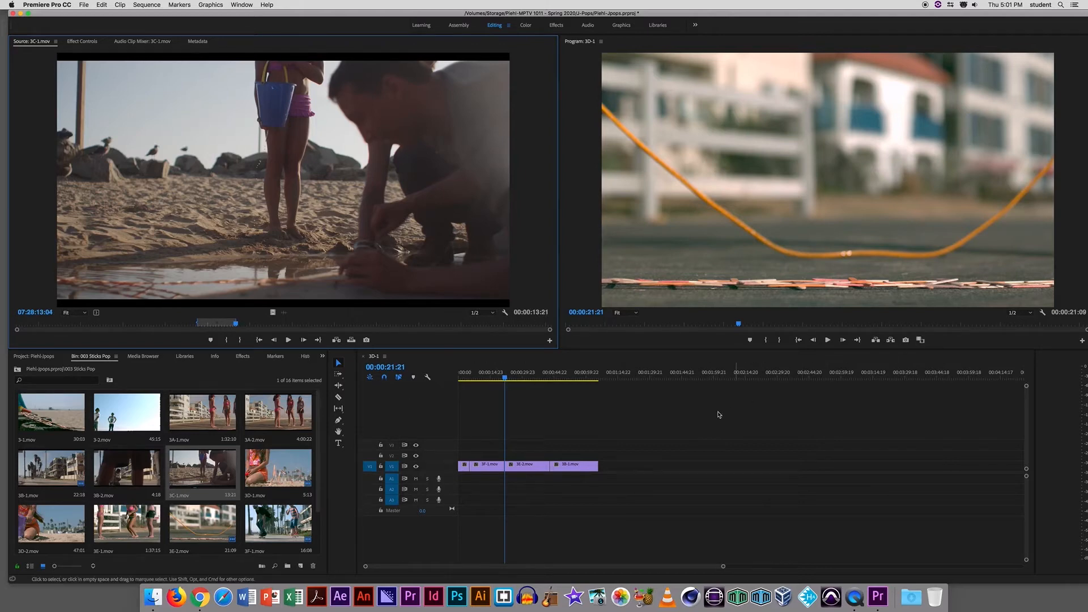
Scrub through 3C-1.mov, step through the sequence's edit points, and return the playhead to the cut between 3F-1.mov and 3E-2.mov.
{"action": "key", "text": "End"}
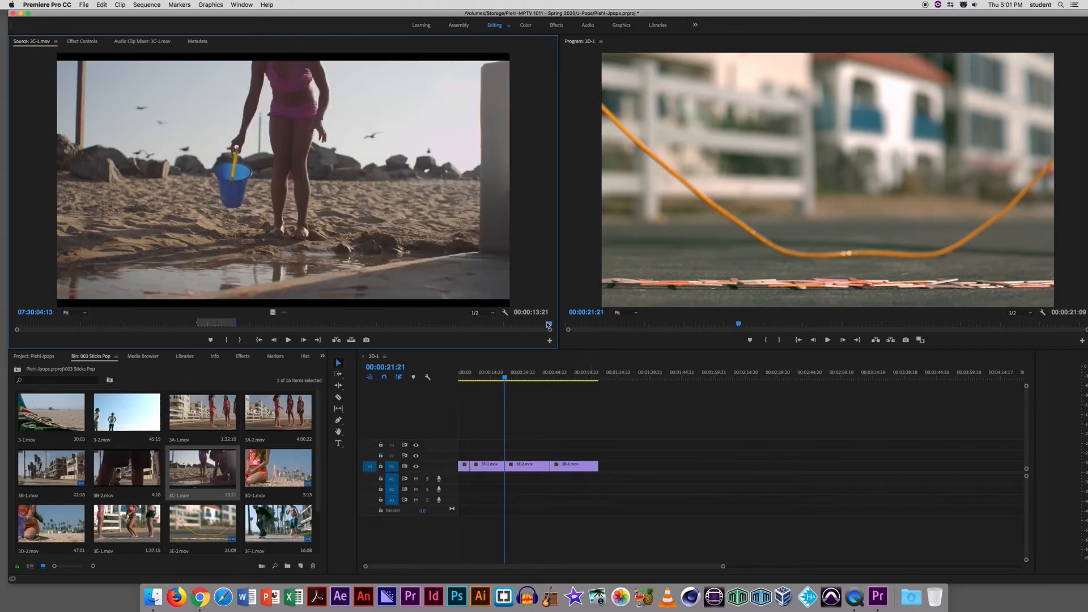
{"action": "left_click_drag", "start_coordinate": [547, 324], "coordinate": [297, 330]}
{"action": "left_click", "coordinate": [612, 423]}
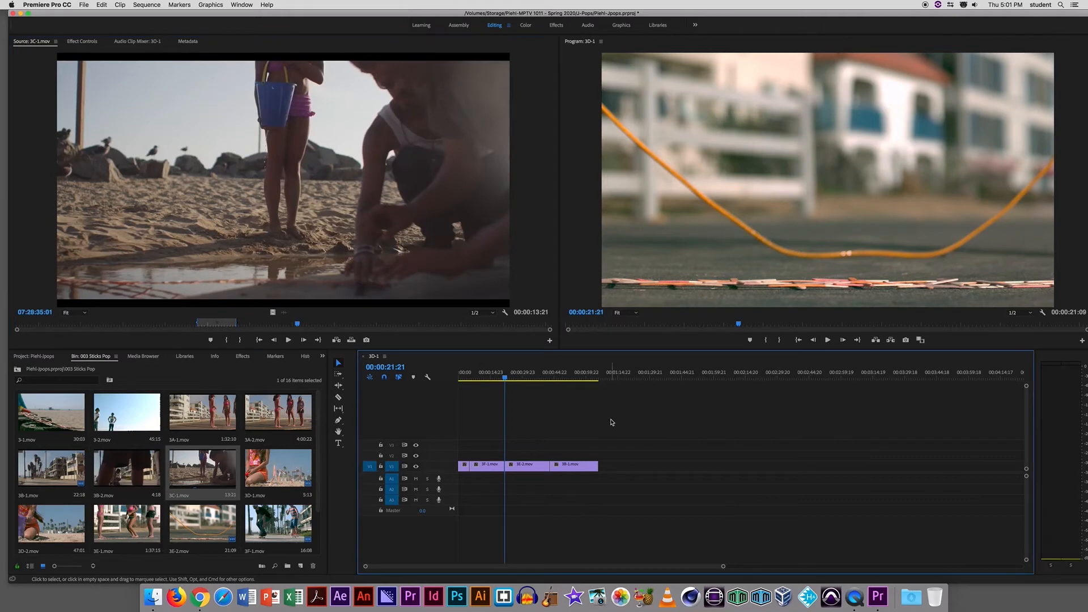
{"action": "key", "text": "Down"}
{"action": "key", "text": "Down"}
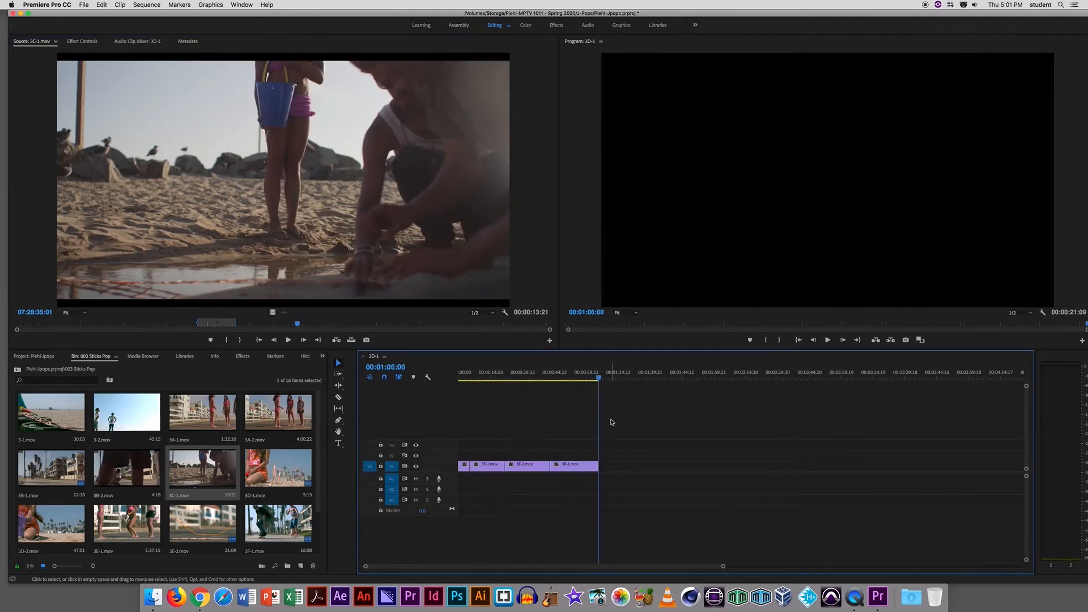
{"action": "key", "text": "Up"}
{"action": "key", "text": "Up"}
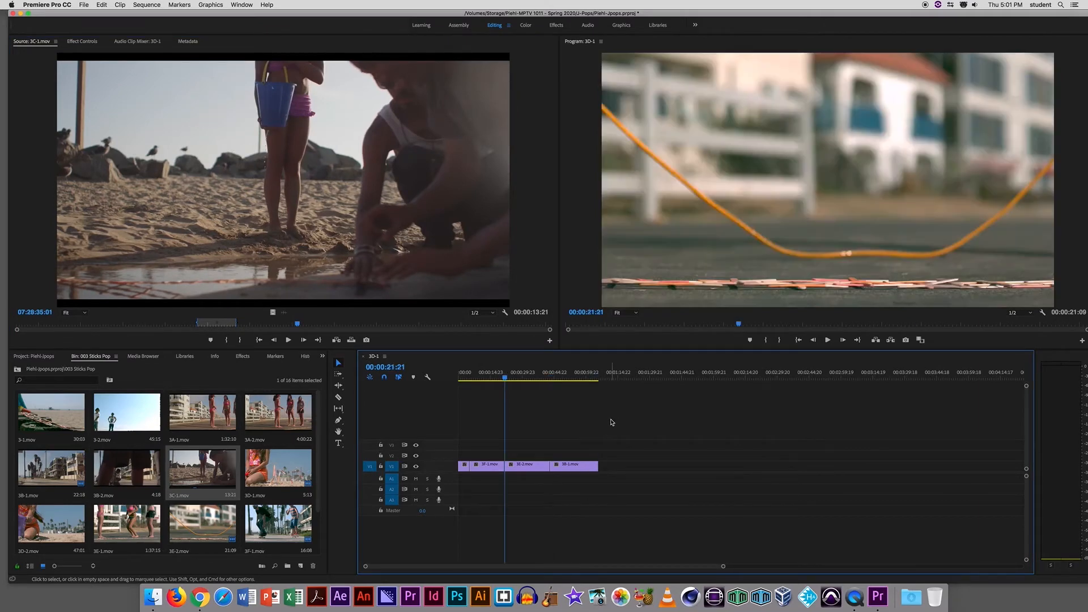
{"action": "key", "text": "Down"}
{"action": "key", "text": "Down"}
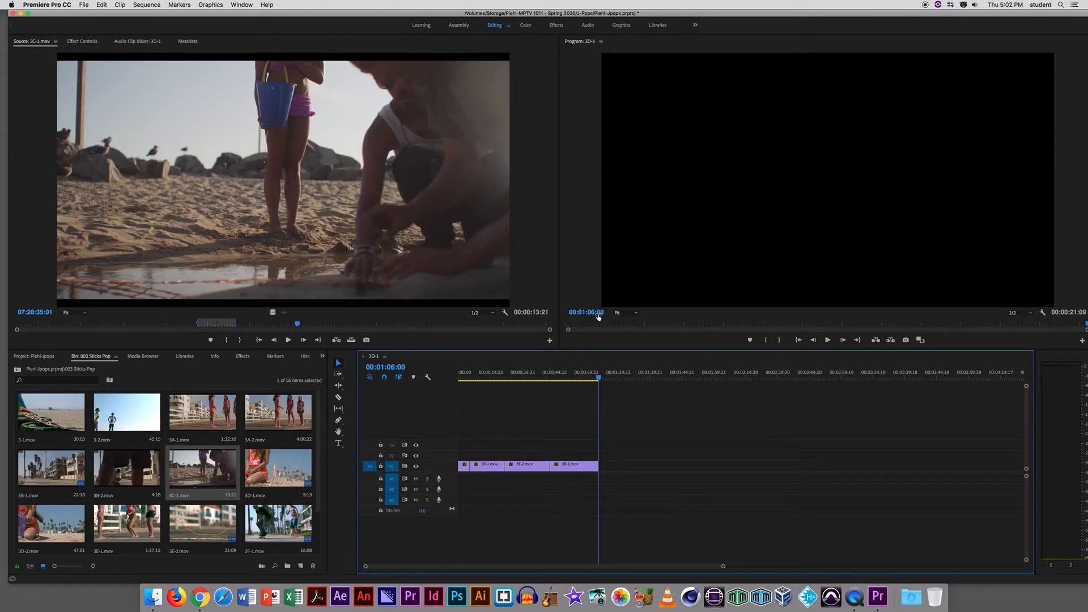
{"action": "left_click_drag", "start_coordinate": [598, 317], "coordinate": [598, 317]}
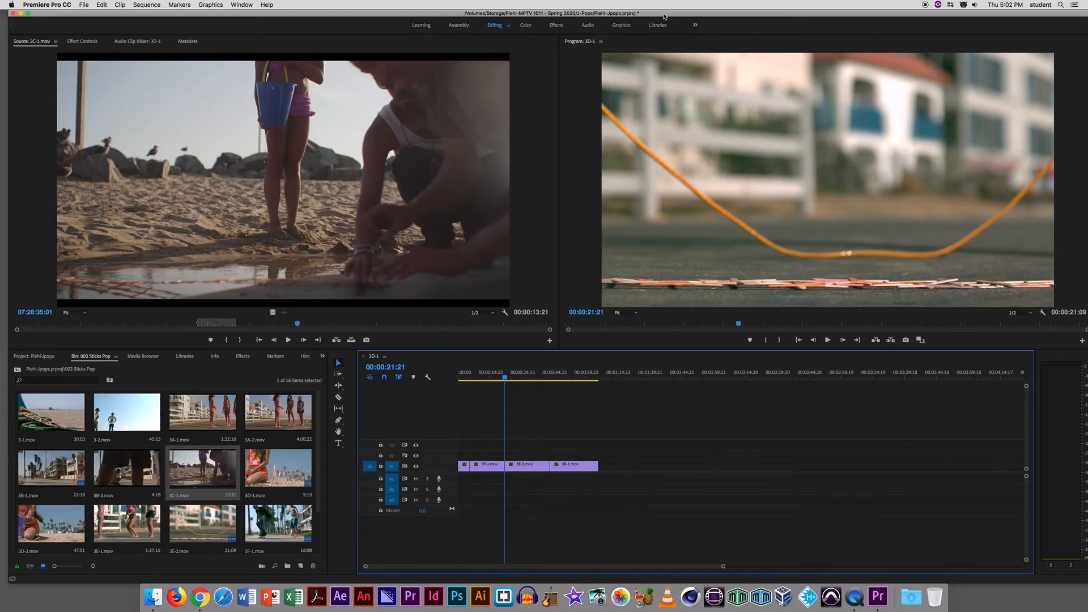
{"action": "left_click_drag", "start_coordinate": [664, 16], "coordinate": [651, 15]}
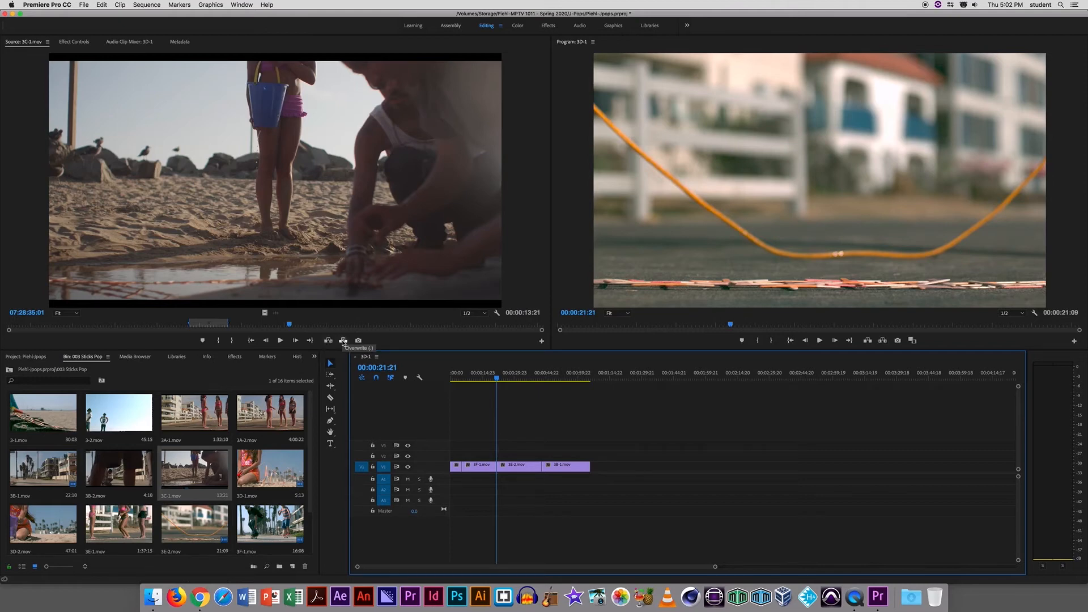
Try an Overwrite edit of the marked 3C-1.mov range at the start of 3E-2.mov, undoing each attempt.
{"action": "left_click", "coordinate": [343, 341]}
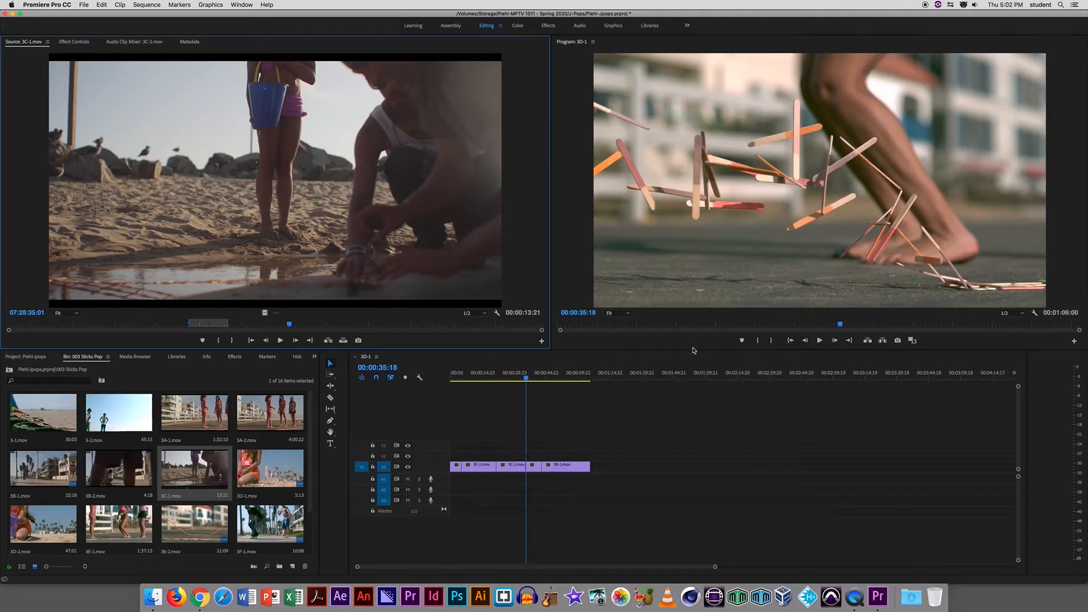
{"action": "left_click_drag", "start_coordinate": [526, 378], "coordinate": [557, 388]}
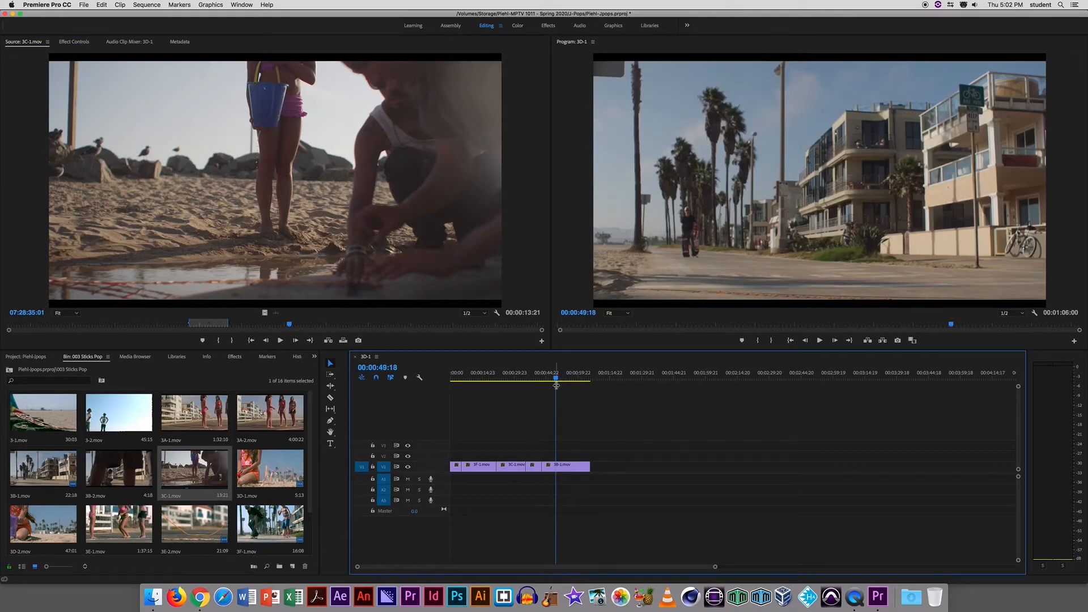
{"action": "key", "text": "super+z"}
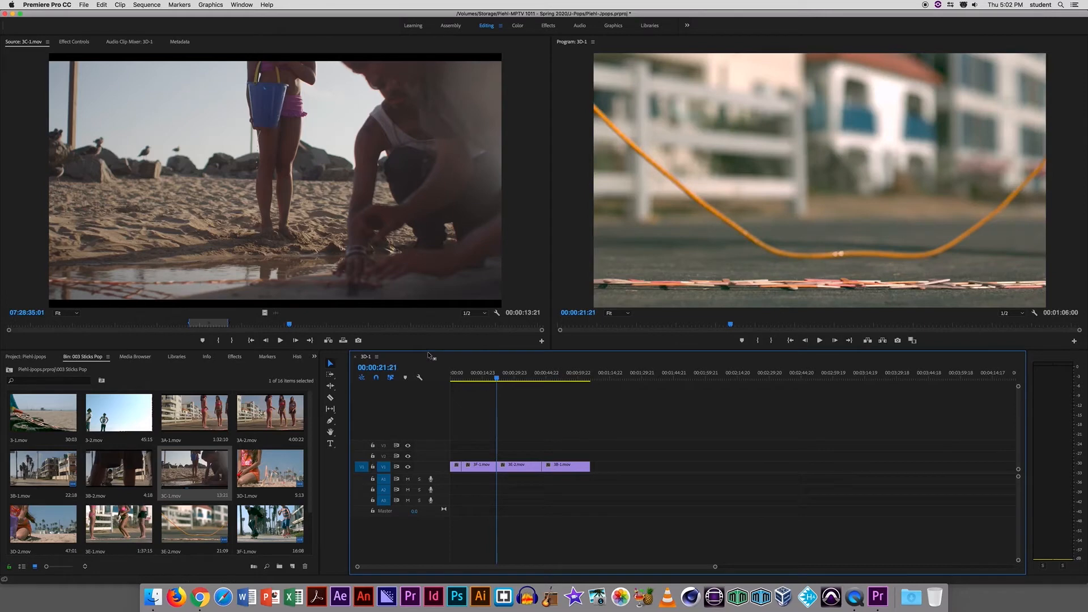
{"action": "key", "text": "Up"}
{"action": "key", "text": "Down"}
{"action": "left_click", "coordinate": [343, 341]}
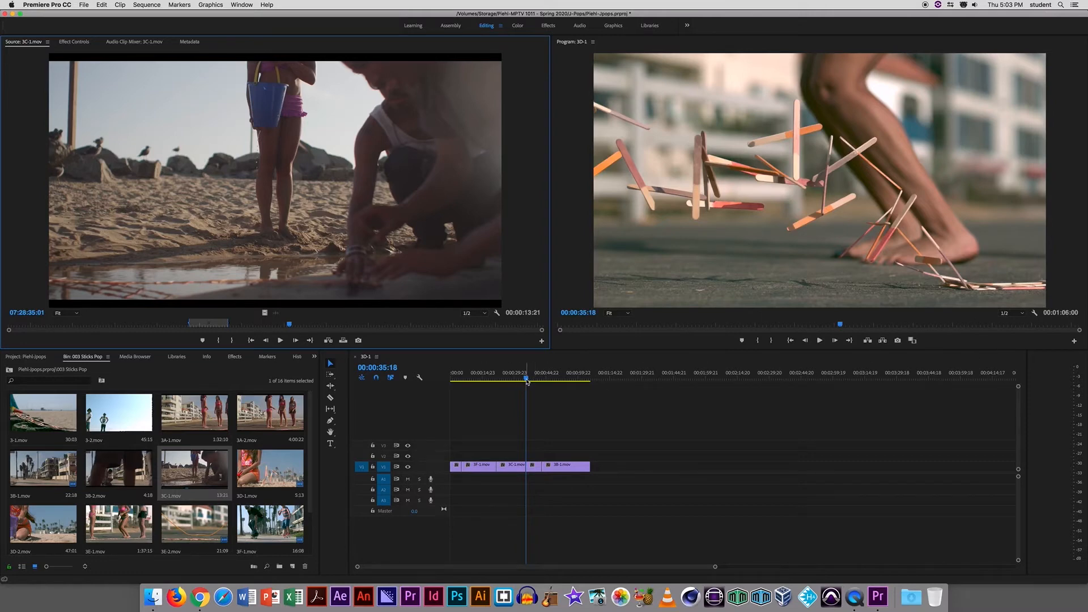
{"action": "left_click_drag", "start_coordinate": [526, 381], "coordinate": [592, 380]}
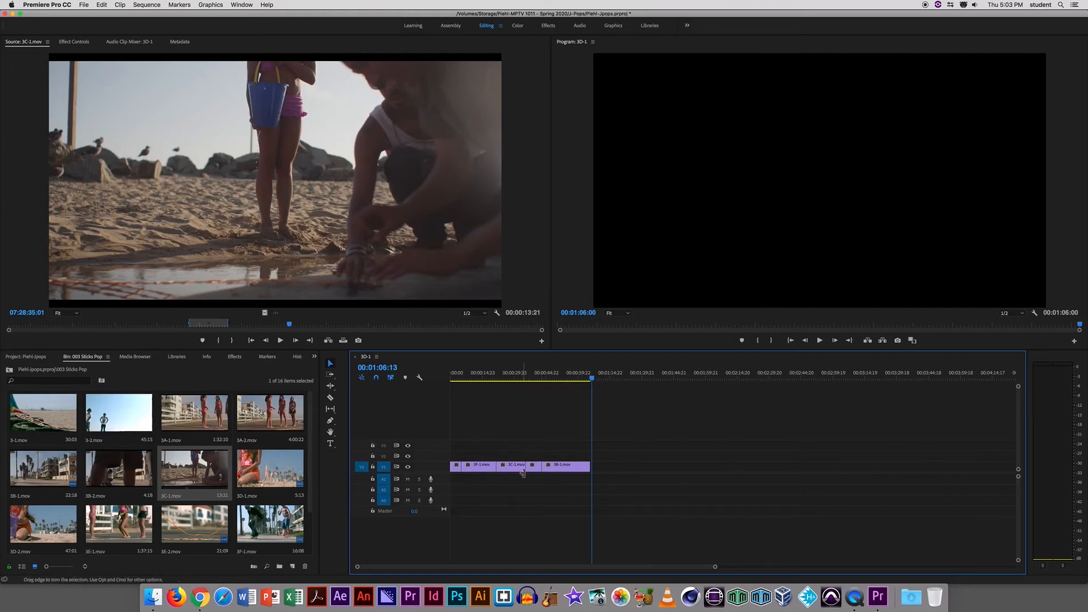
{"action": "key", "text": "super+z"}
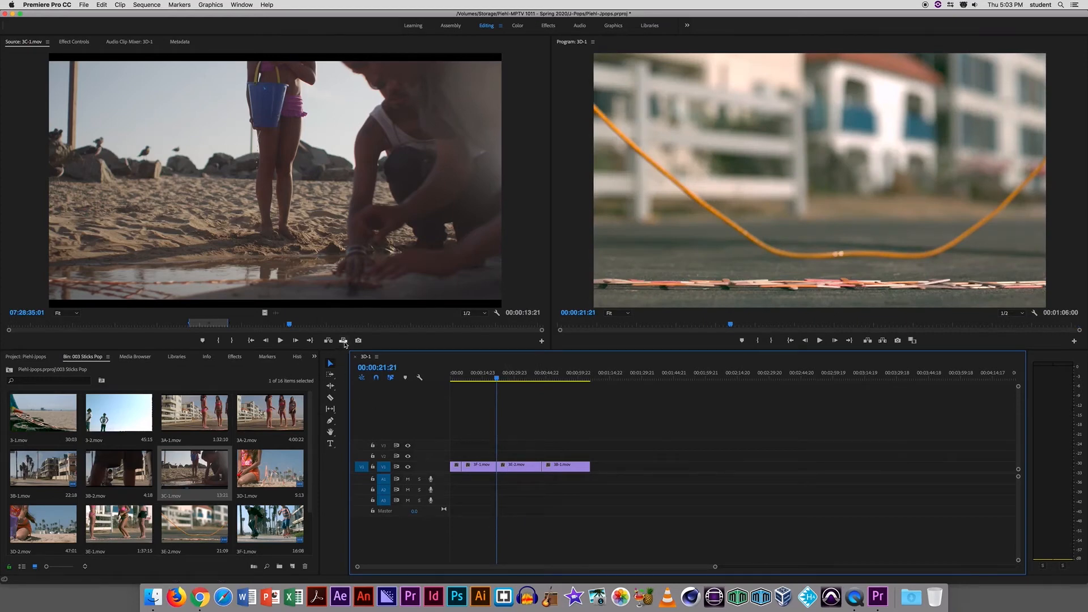
{"action": "left_click", "coordinate": [343, 340]}
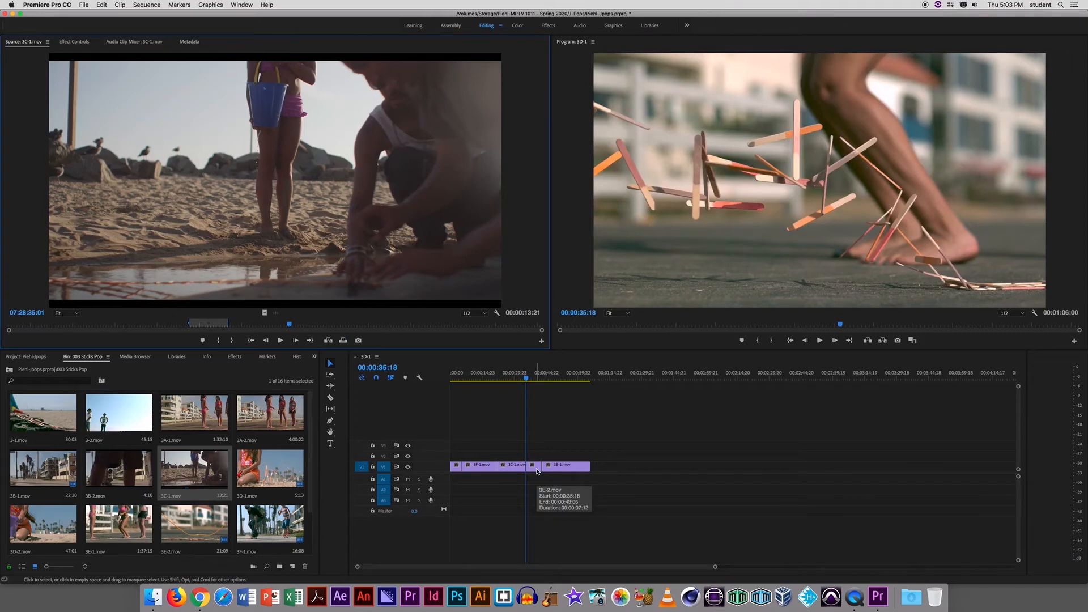
{"action": "key", "text": "super+z"}
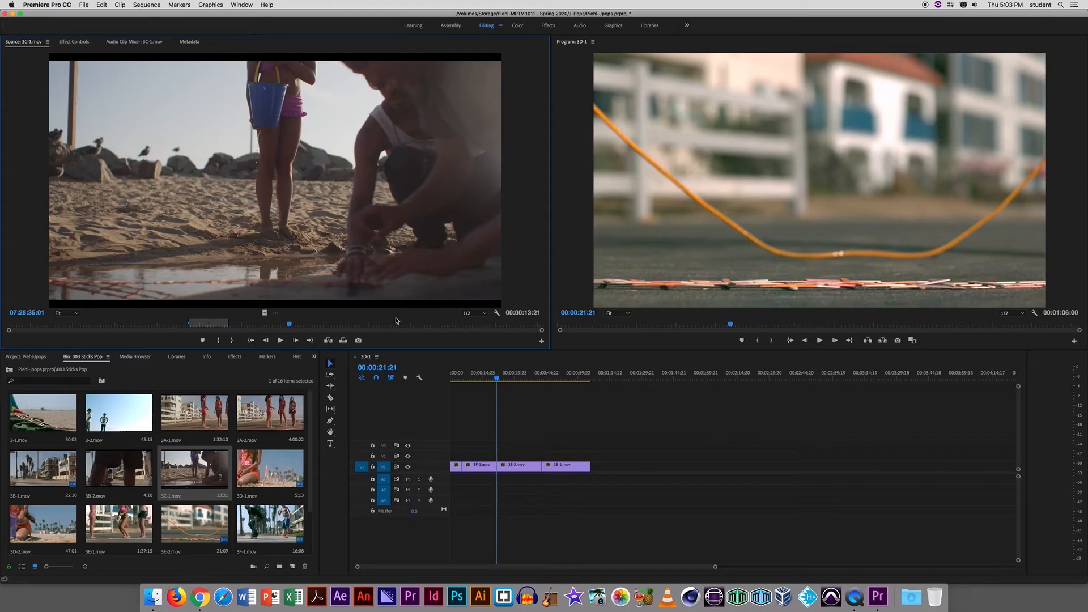
Insert the marked 3C-1.mov range between 3F-1.mov and 3E-2.mov, and append a second copy after 3B-1.mov on track V1.
{"action": "left_click", "coordinate": [328, 340]}
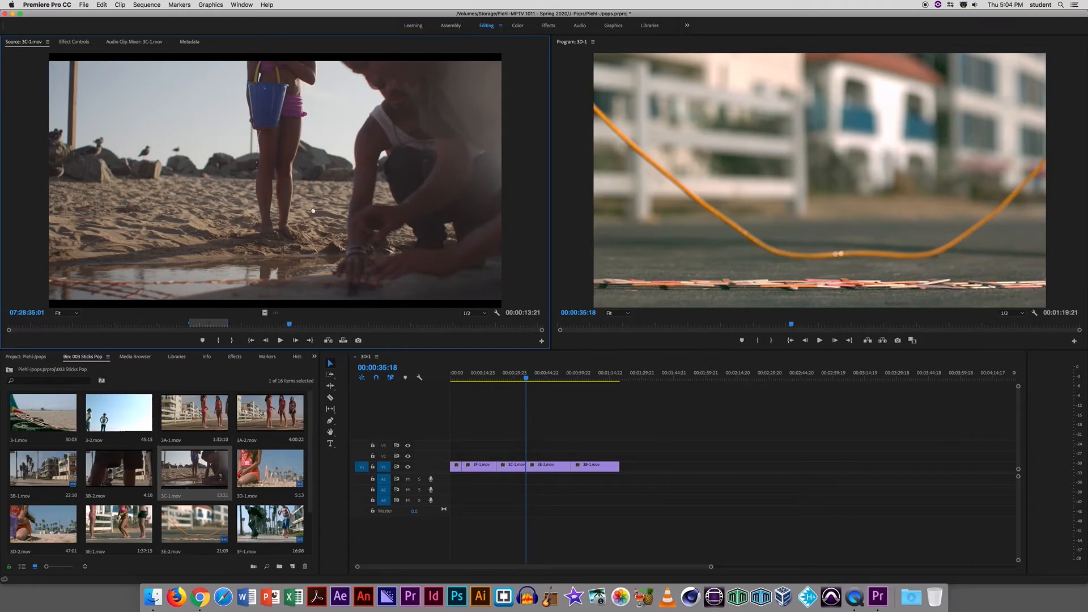
{"action": "left_click_drag", "start_coordinate": [312, 210], "coordinate": [625, 471]}
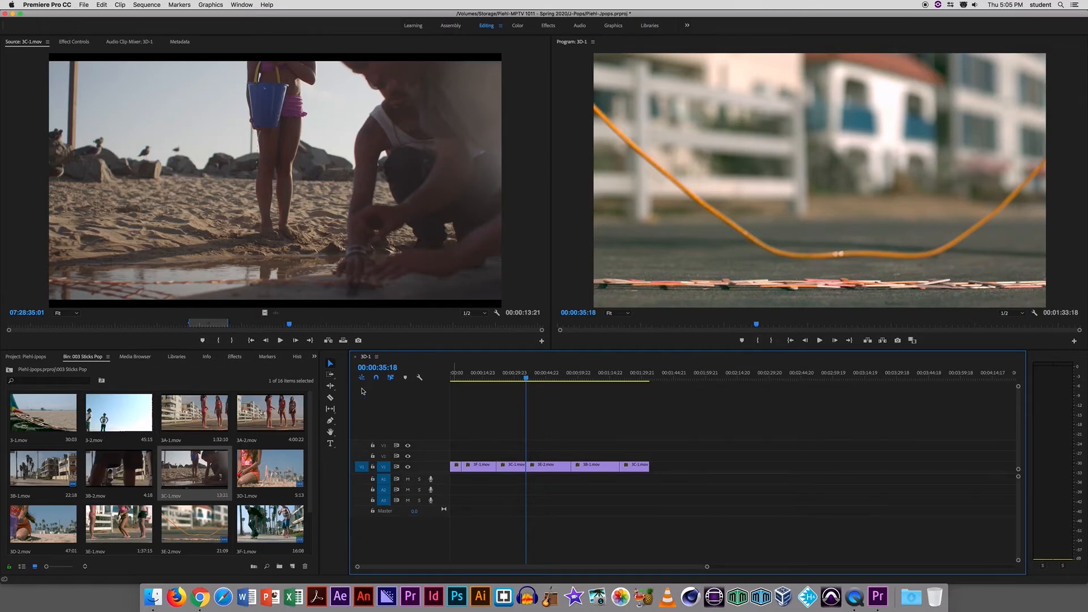
View the Out and In points of 3C-1.mov, and return the sequence playhead to the start.
{"action": "left_click", "coordinate": [309, 341]}
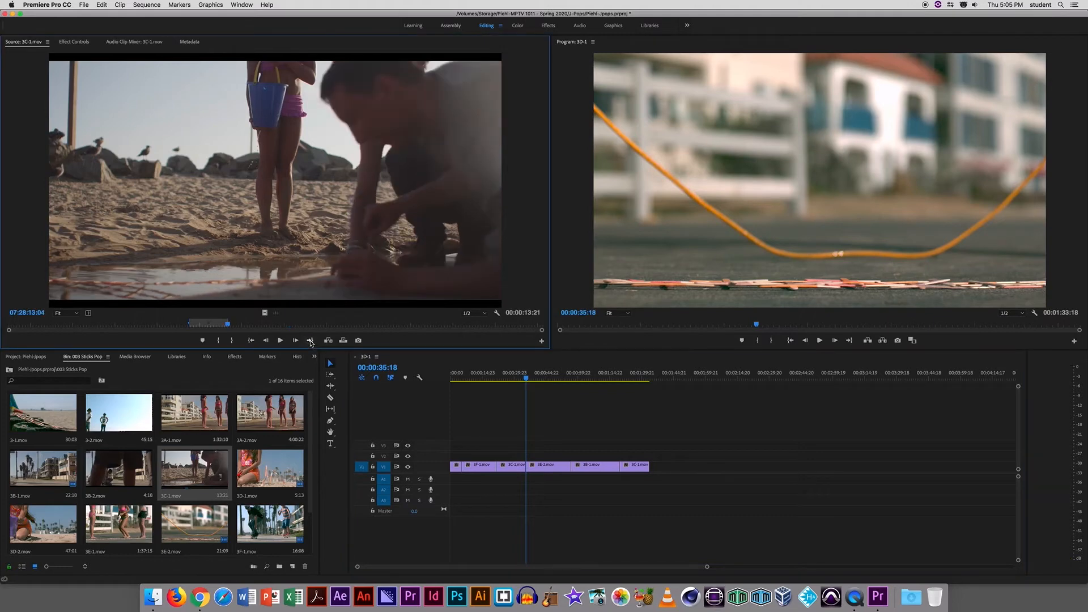
{"action": "left_click", "coordinate": [252, 340]}
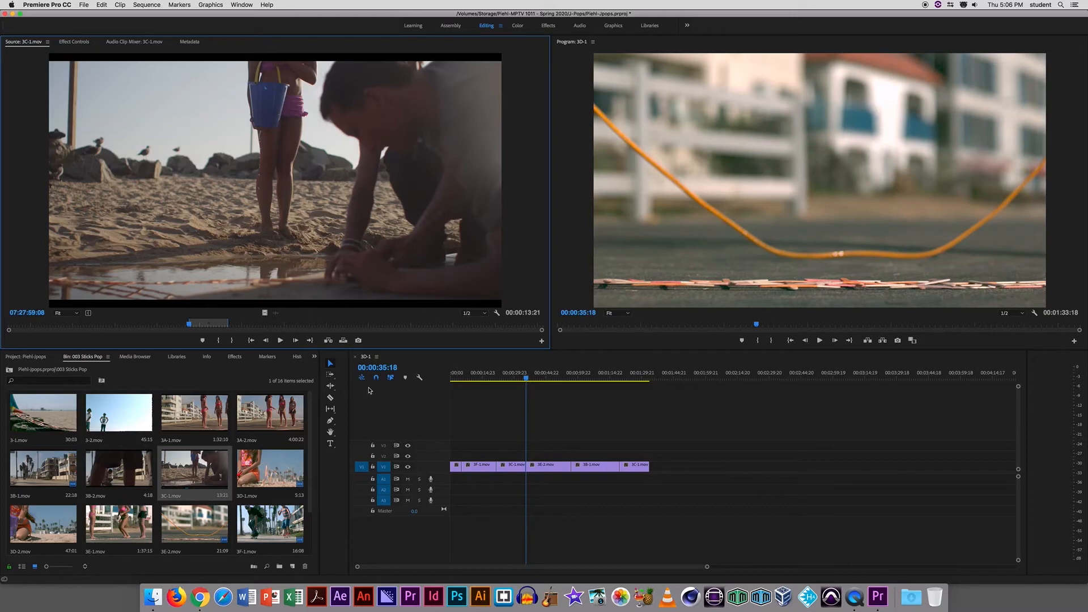
{"action": "left_click_drag", "start_coordinate": [527, 379], "coordinate": [449, 384]}
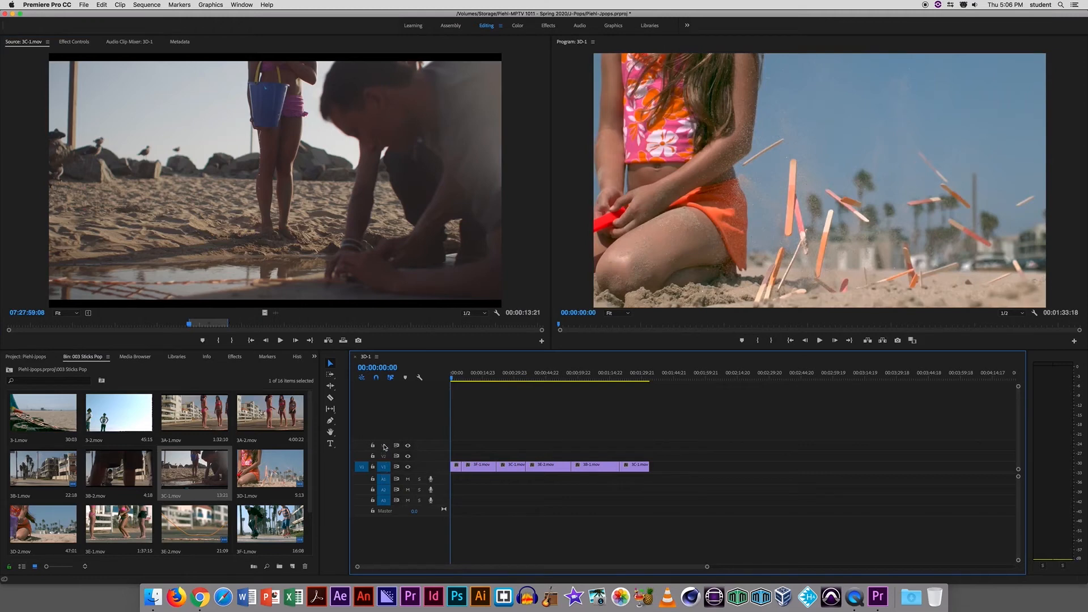
Lock track V1 and unlock it again.
{"action": "left_click_drag", "start_coordinate": [384, 447], "coordinate": [388, 473]}
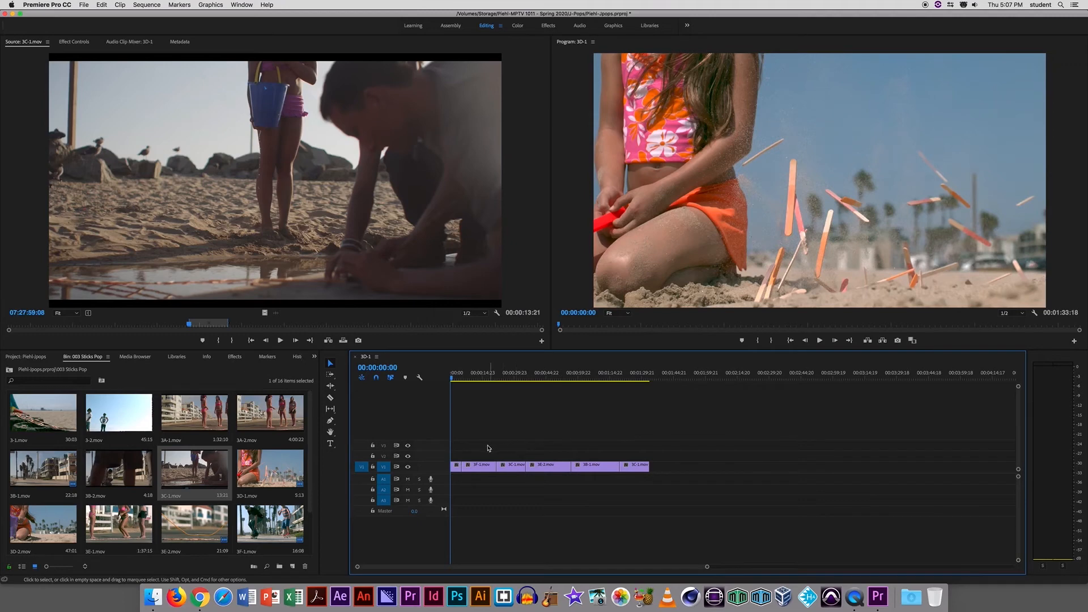
{"action": "left_click", "coordinate": [384, 501]}
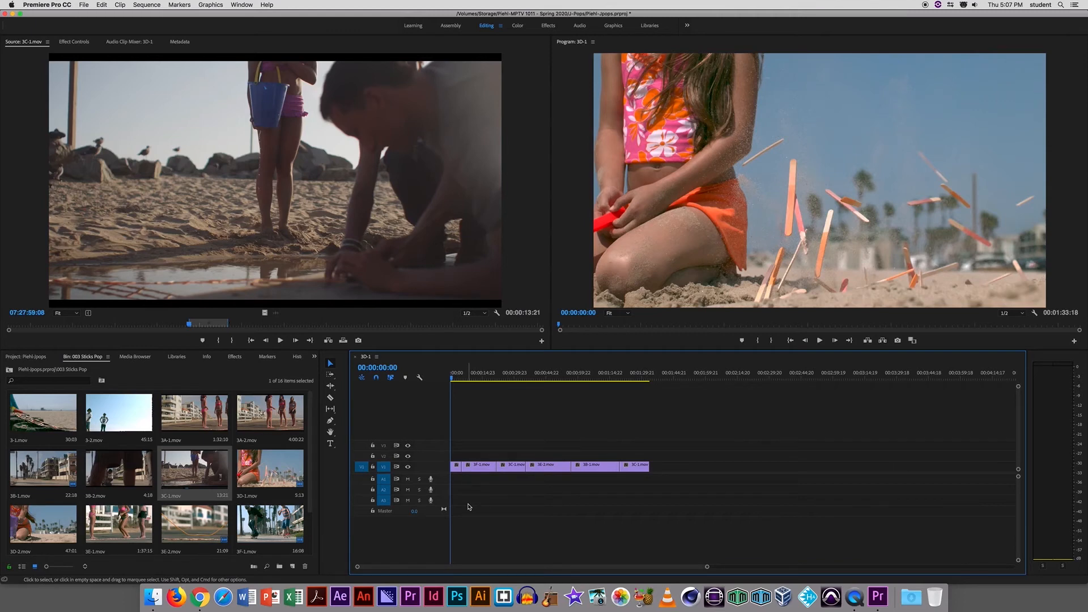
{"action": "left_click", "coordinate": [373, 467]}
{"action": "left_click", "coordinate": [373, 468]}
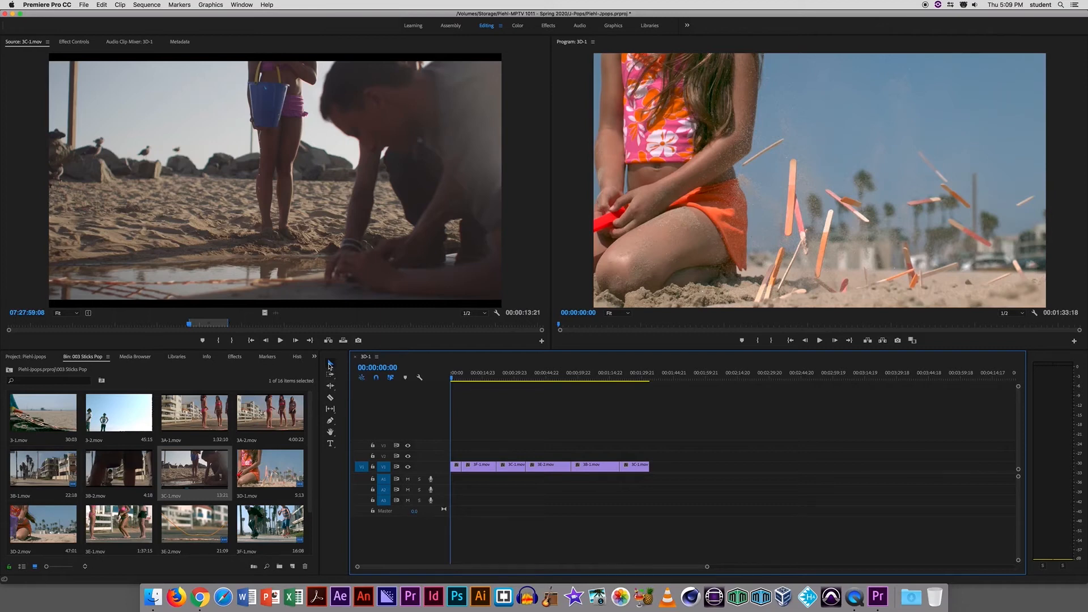
Move 3F-1.mov from its place after the first clip to the end of the sequence, and ripple delete the gap it leaves.
{"action": "left_click", "coordinate": [478, 470]}
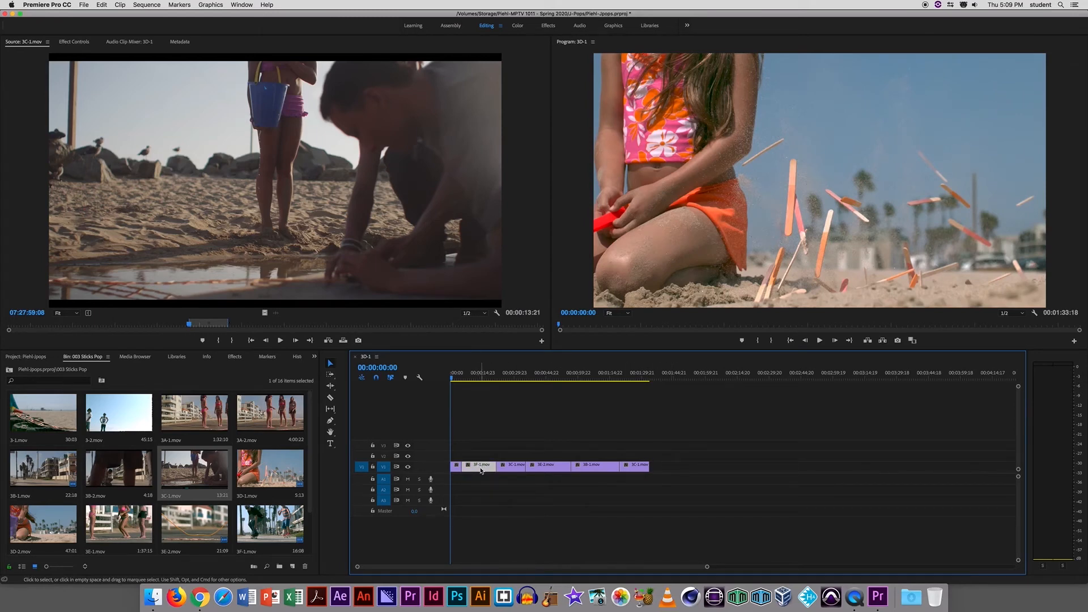
{"action": "left_click_drag", "start_coordinate": [481, 470], "coordinate": [674, 468]}
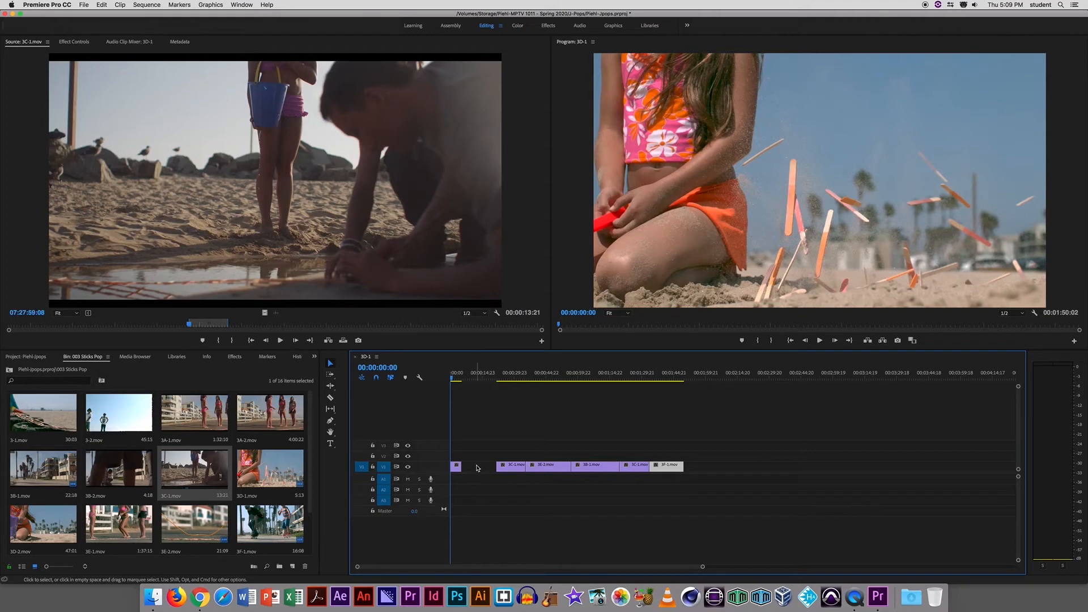
{"action": "mouse_move", "coordinate": [452, 378]}
{"action": "left_mouse_down"}
{"action": "mouse_move", "coordinate": [504, 388]}
{"action": "mouse_move", "coordinate": [457, 388]}
{"action": "left_mouse_up"}
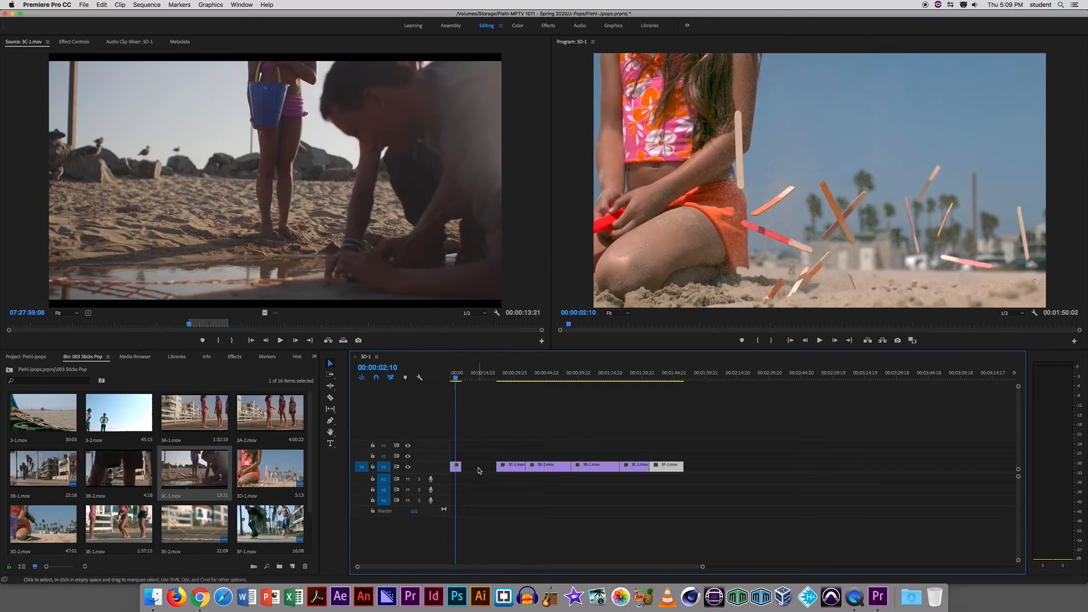
{"action": "right_click", "coordinate": [479, 470]}
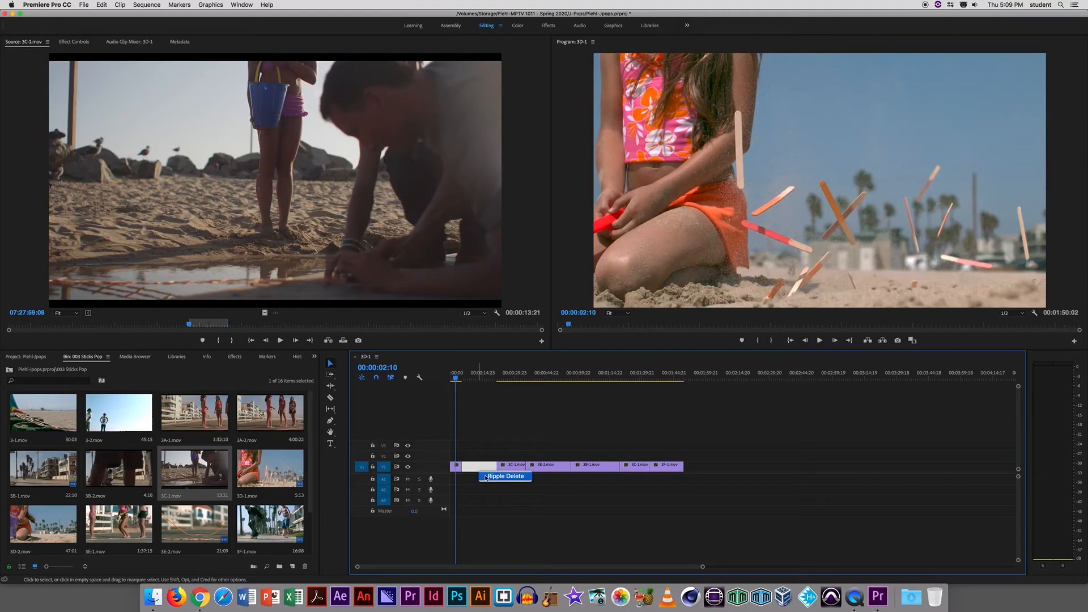
{"action": "left_click", "coordinate": [504, 476]}
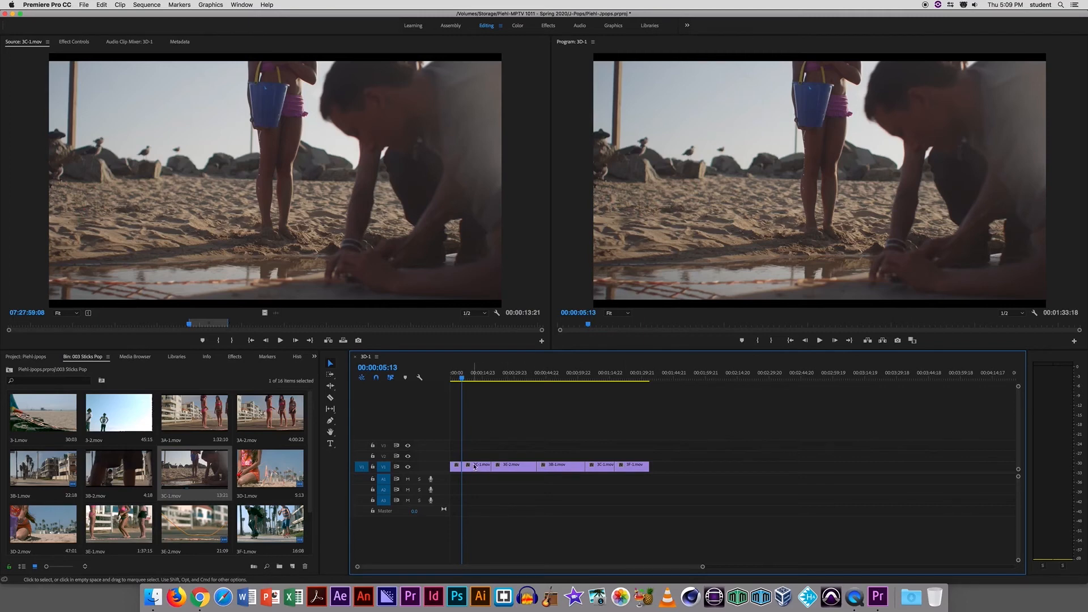
Move 3B-1.mov behind 3F-1.mov at the end of the sequence, and ripple delete the resulting gap.
{"action": "left_click_drag", "start_coordinate": [557, 466], "coordinate": [662, 471]}
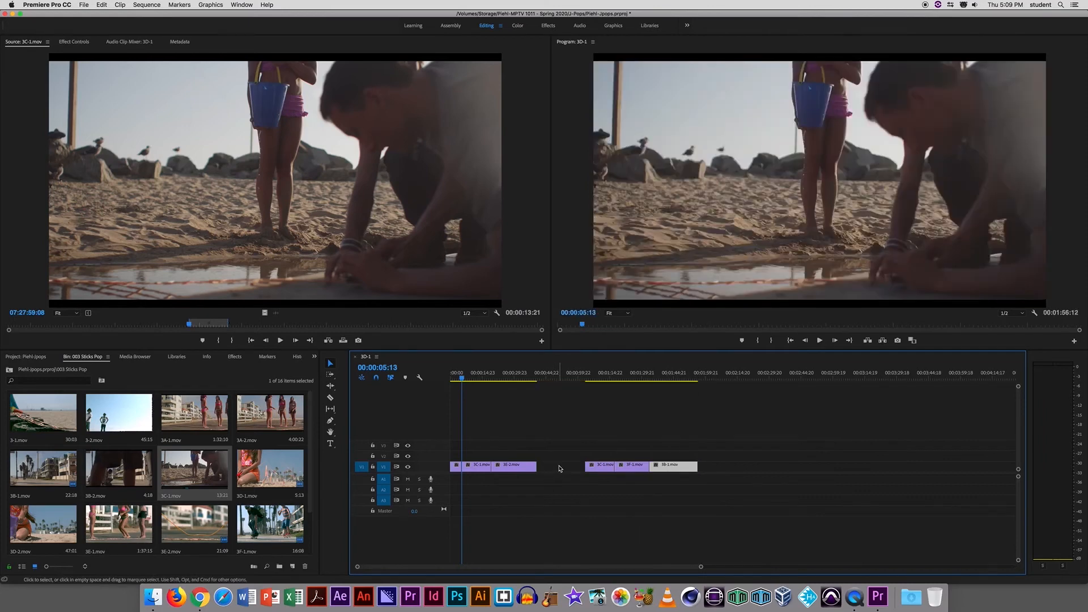
{"action": "right_click", "coordinate": [559, 468]}
{"action": "left_click", "coordinate": [566, 475]}
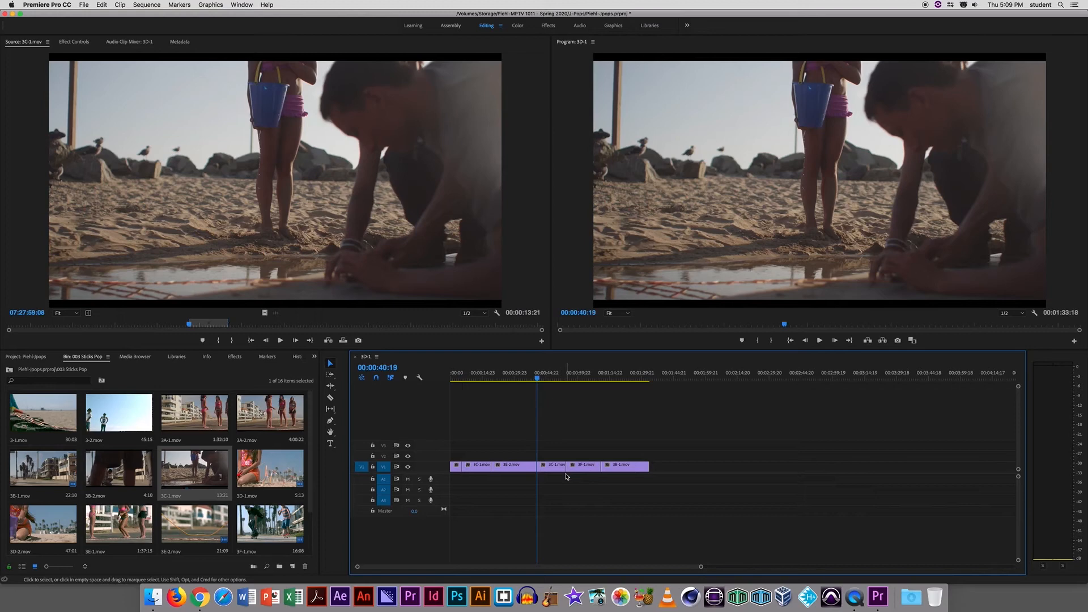
Move 3F-1.mov and 3B-1.mov together farther along track V1, and bring them back against the second 3C-1.mov clip.
{"action": "left_click", "coordinate": [588, 469]}
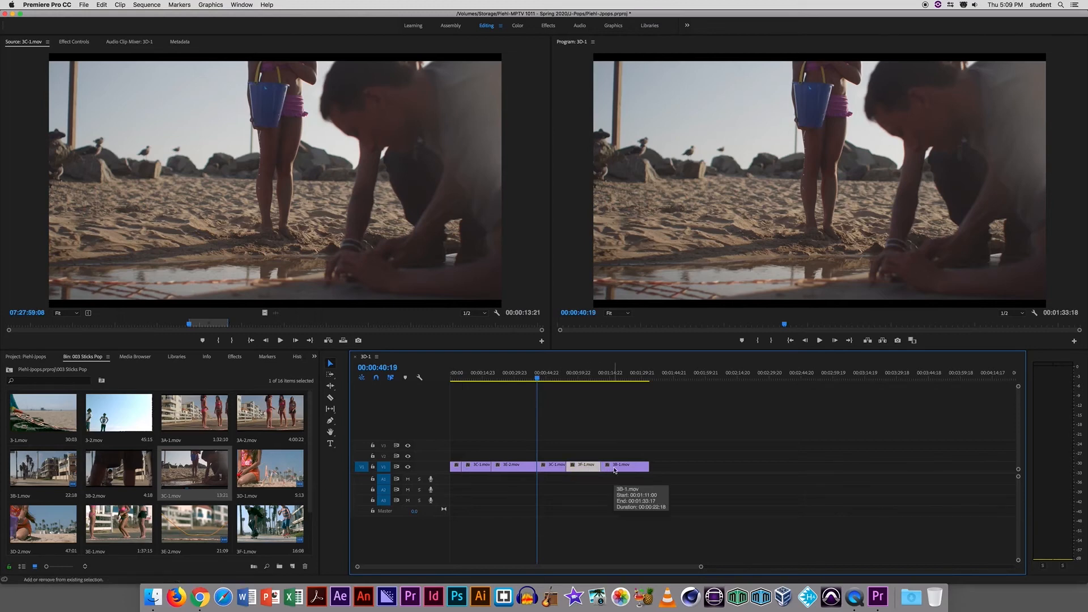
{"action": "left_click", "coordinate": [615, 469], "text": "shift"}
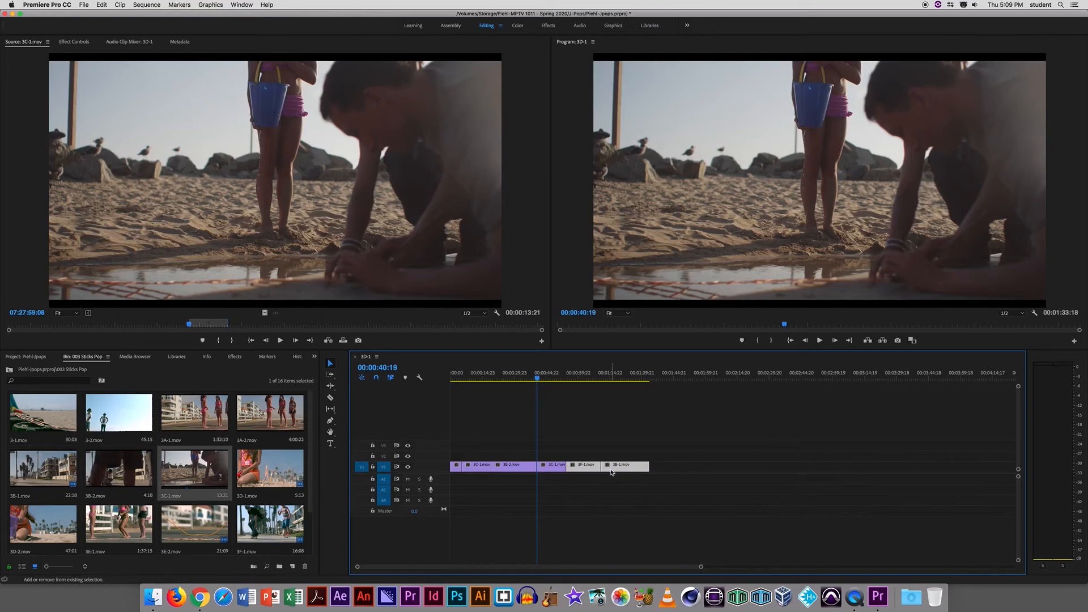
{"action": "left_click_drag", "start_coordinate": [612, 471], "coordinate": [625, 469]}
{"action": "left_click_drag", "start_coordinate": [710, 470], "coordinate": [728, 470]}
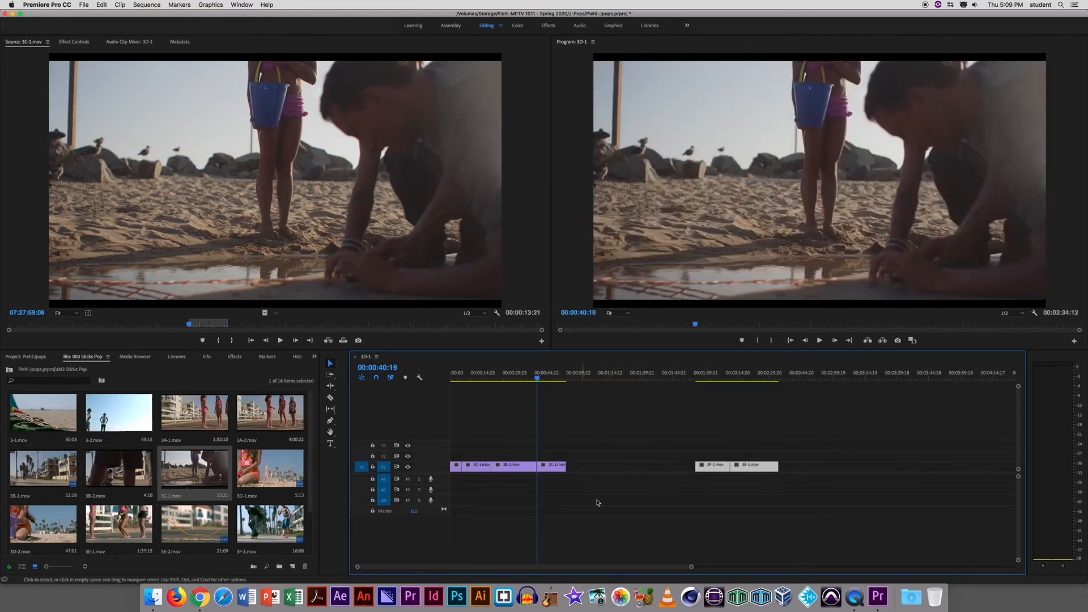
{"action": "left_click_drag", "start_coordinate": [696, 470], "coordinate": [578, 474]}
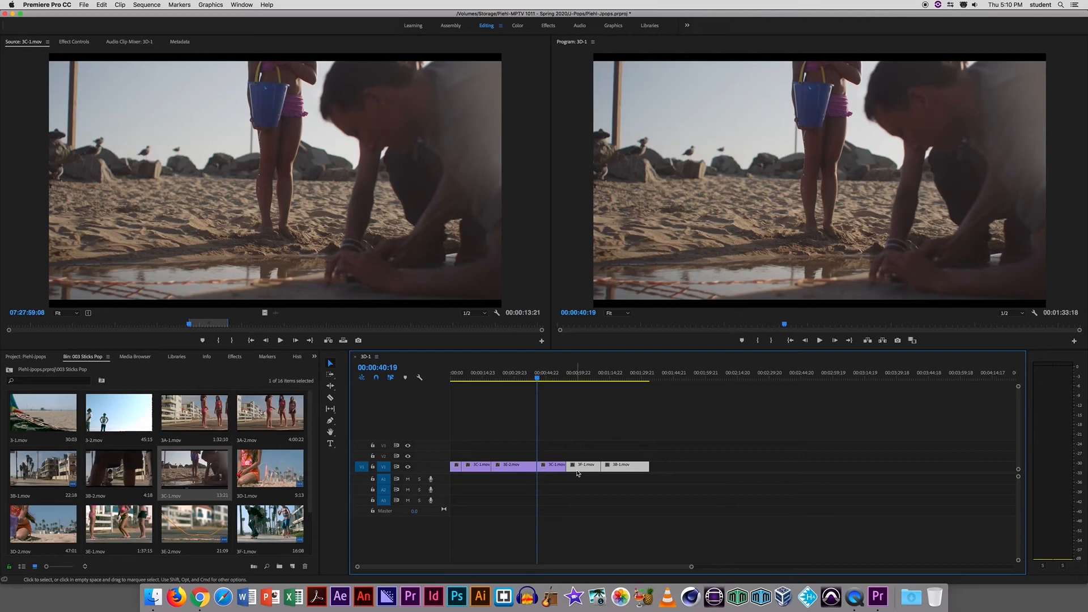
Delete the second 3C-1.mov clip, ripple delete its gap, and return the playhead to the sequence start.
{"action": "left_click_drag", "start_coordinate": [538, 380], "coordinate": [600, 378]}
{"action": "left_click", "coordinate": [548, 470]}
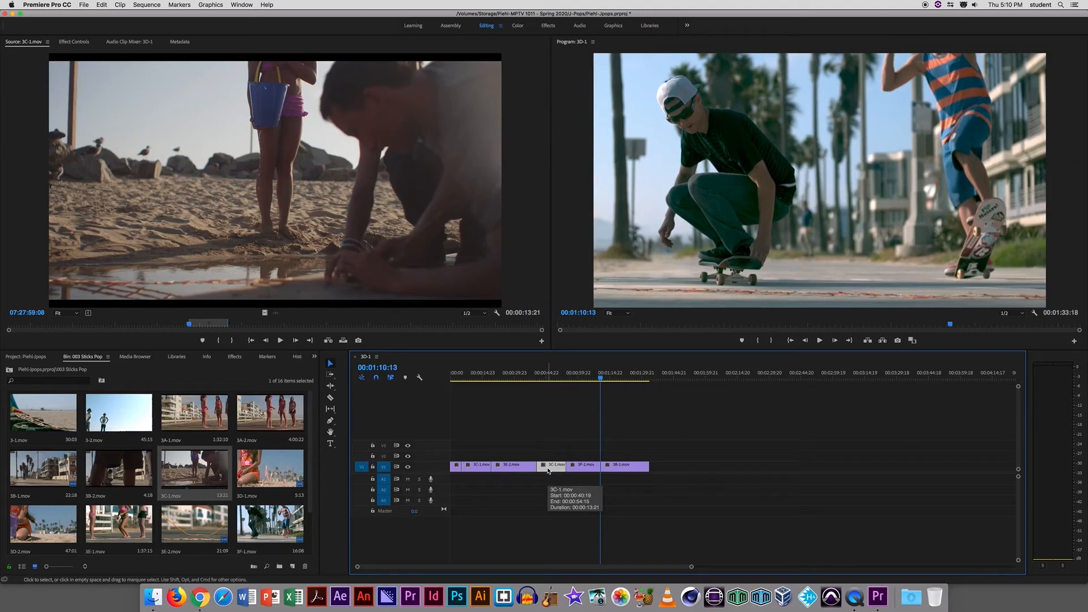
{"action": "key", "text": "Delete"}
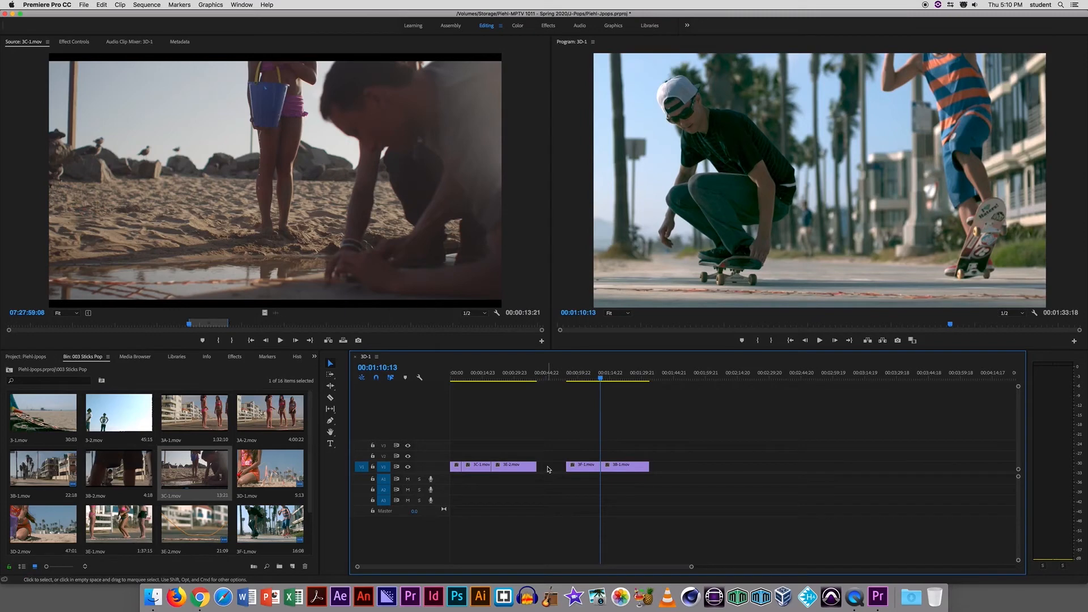
{"action": "right_click", "coordinate": [548, 469]}
{"action": "left_click", "coordinate": [571, 479]}
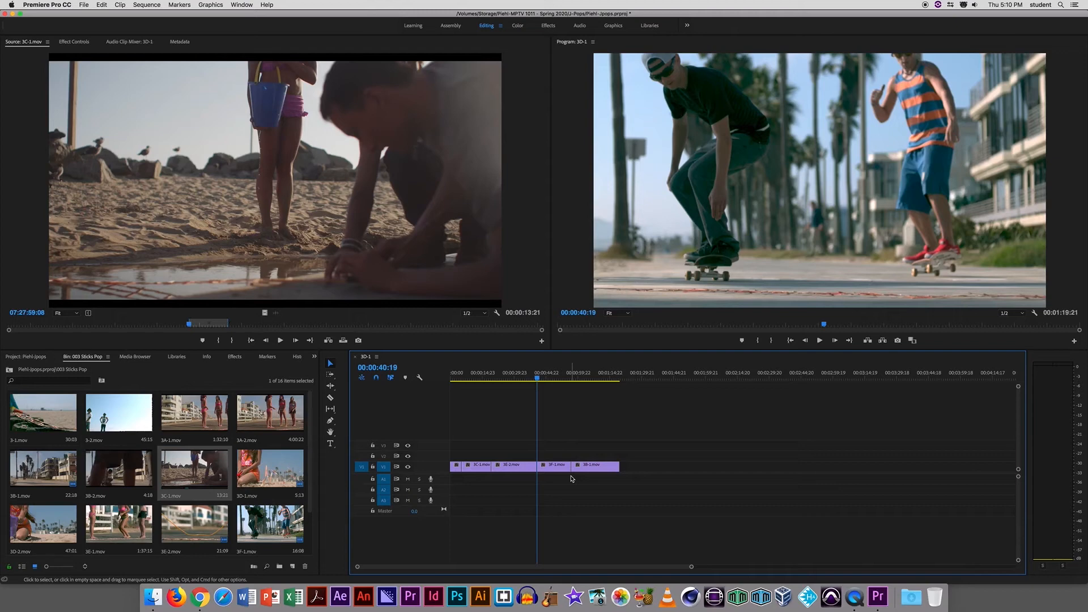
{"action": "left_click_drag", "start_coordinate": [536, 377], "coordinate": [441, 383]}
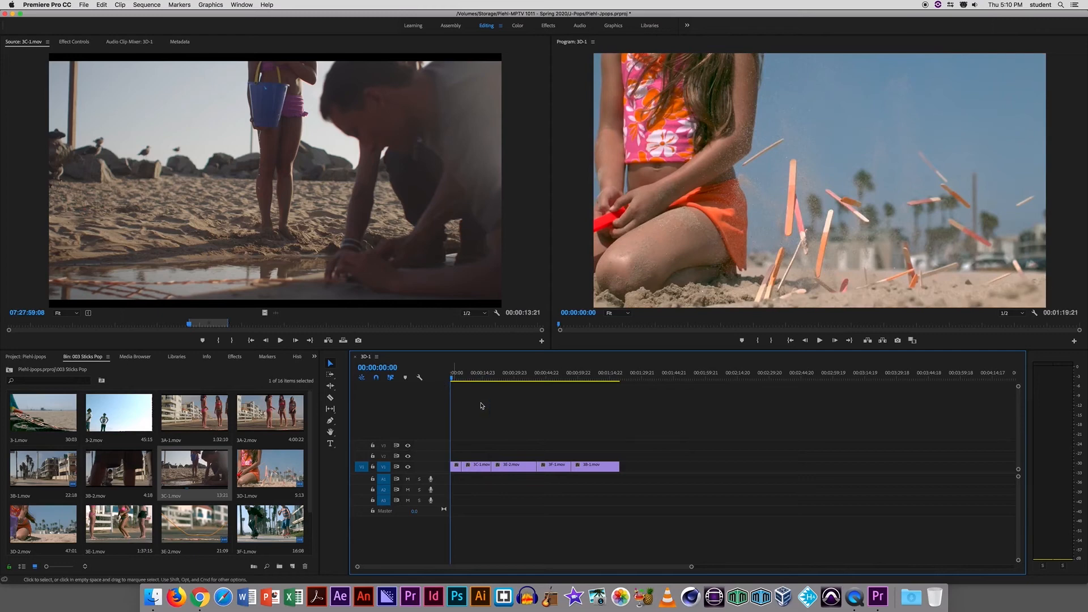
Spread 3B-1.mov, 3F-1.mov and 3E-2.mov apart along track V1 one by one, and undo these moves.
{"action": "left_click_drag", "start_coordinate": [600, 466], "coordinate": [771, 466]}
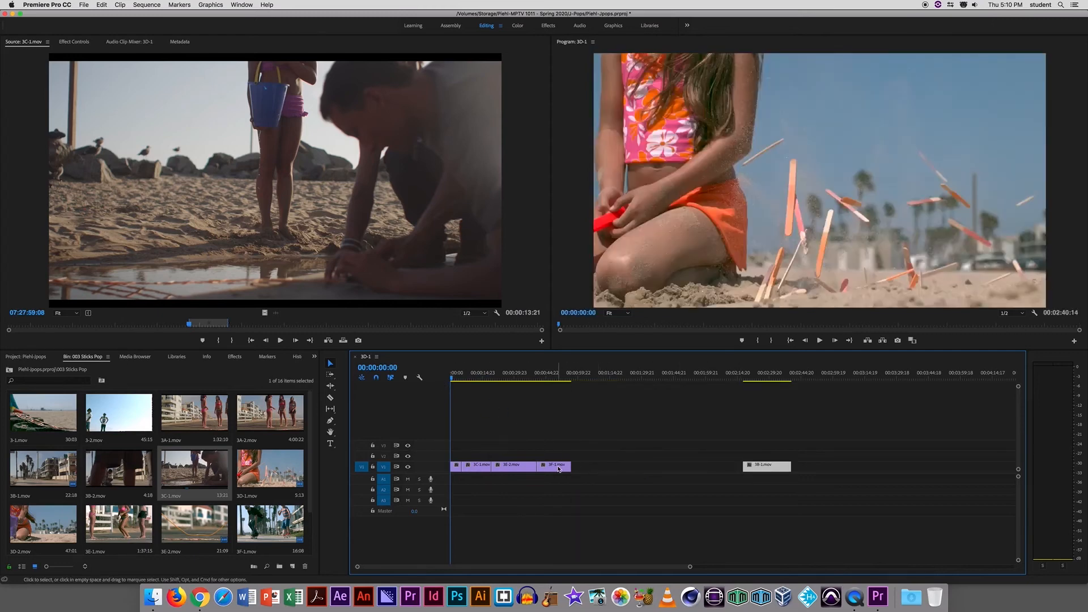
{"action": "left_click_drag", "start_coordinate": [557, 467], "coordinate": [684, 474]}
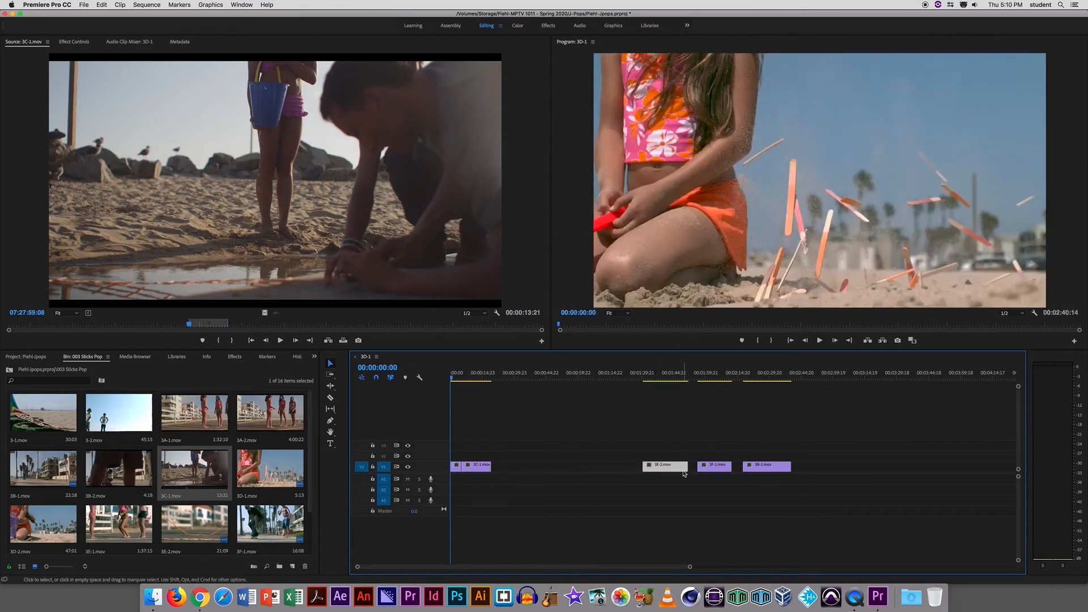
{"action": "left_click", "coordinate": [583, 468]}
{"action": "key", "text": "Delete"}
{"action": "left_click", "coordinate": [582, 468]}
{"action": "key", "text": "Delete"}
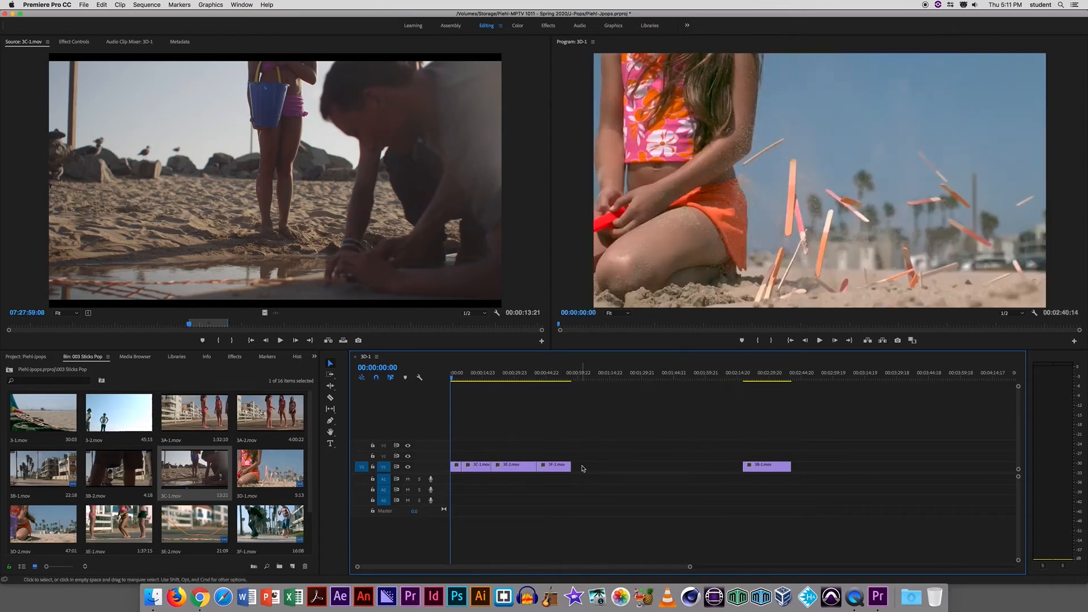
{"action": "left_click", "coordinate": [583, 468]}
{"action": "key", "text": "Delete"}
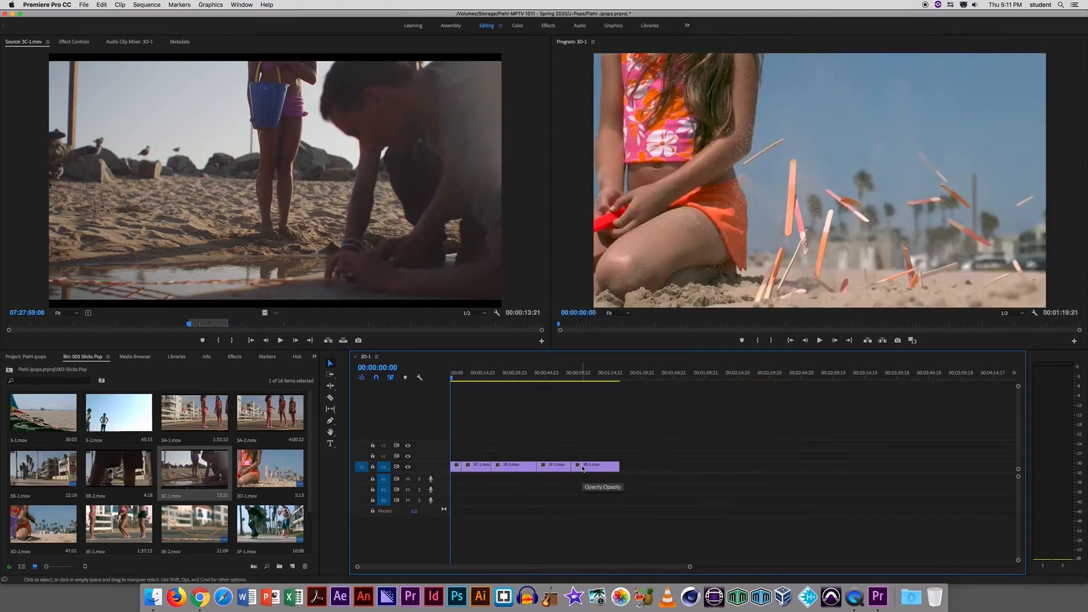
Shift all clips along track V1 with the Track Select Forward tool, and bring them back nearer the sequence start.
{"action": "left_click", "coordinate": [331, 376]}
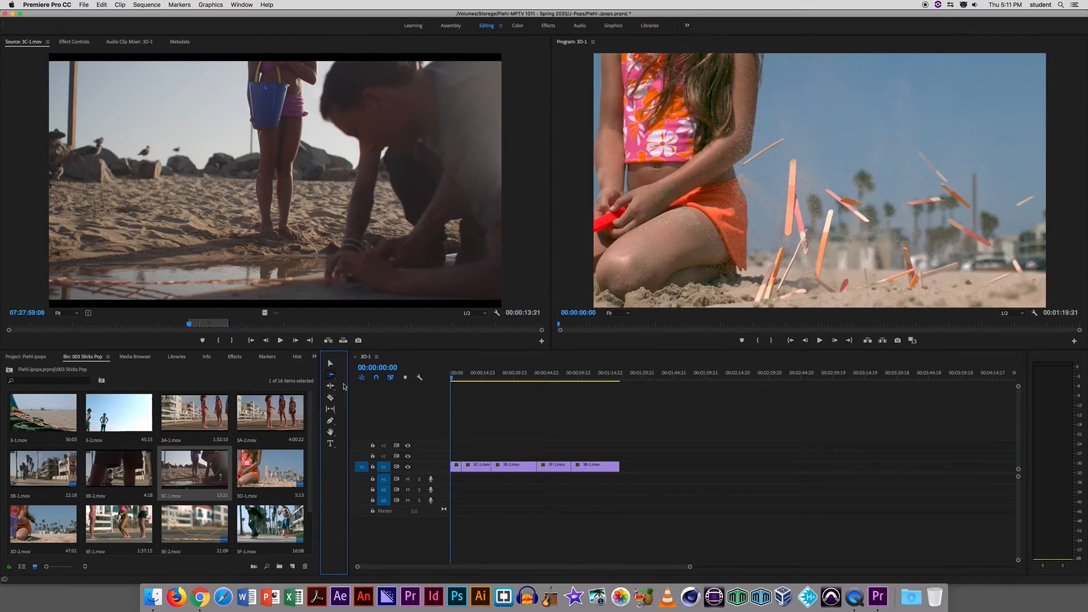
{"action": "left_click", "coordinate": [454, 466]}
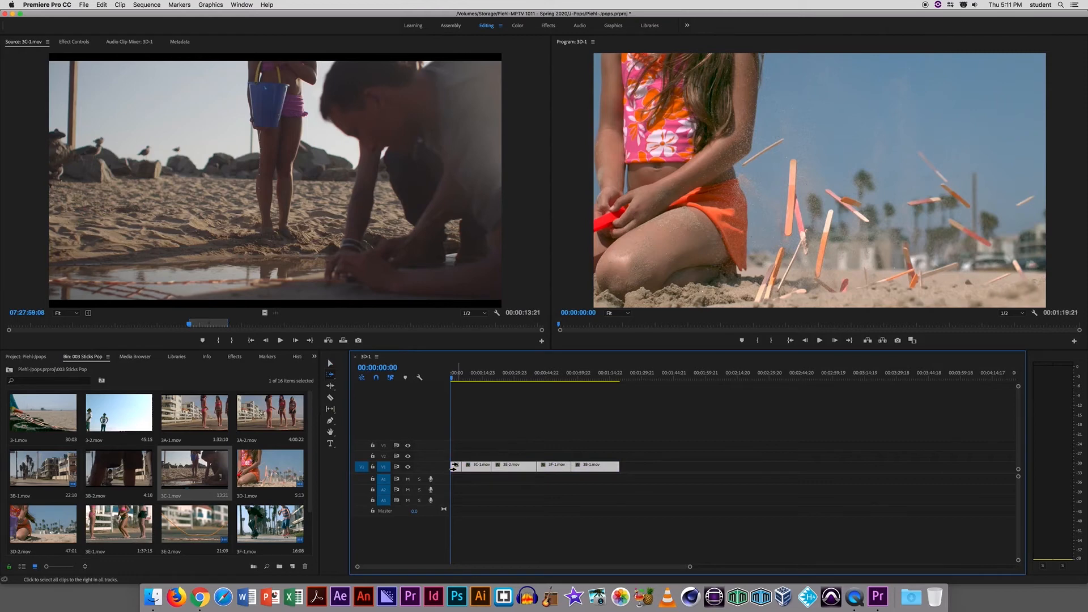
{"action": "left_click_drag", "start_coordinate": [454, 466], "coordinate": [618, 471]}
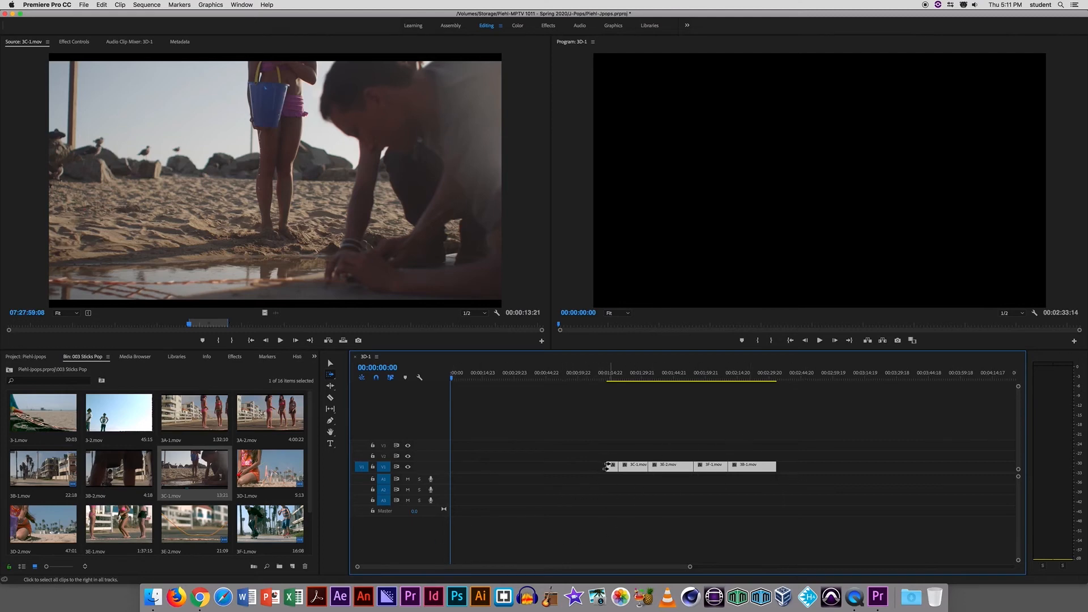
{"action": "left_click_drag", "start_coordinate": [608, 465], "coordinate": [667, 466]}
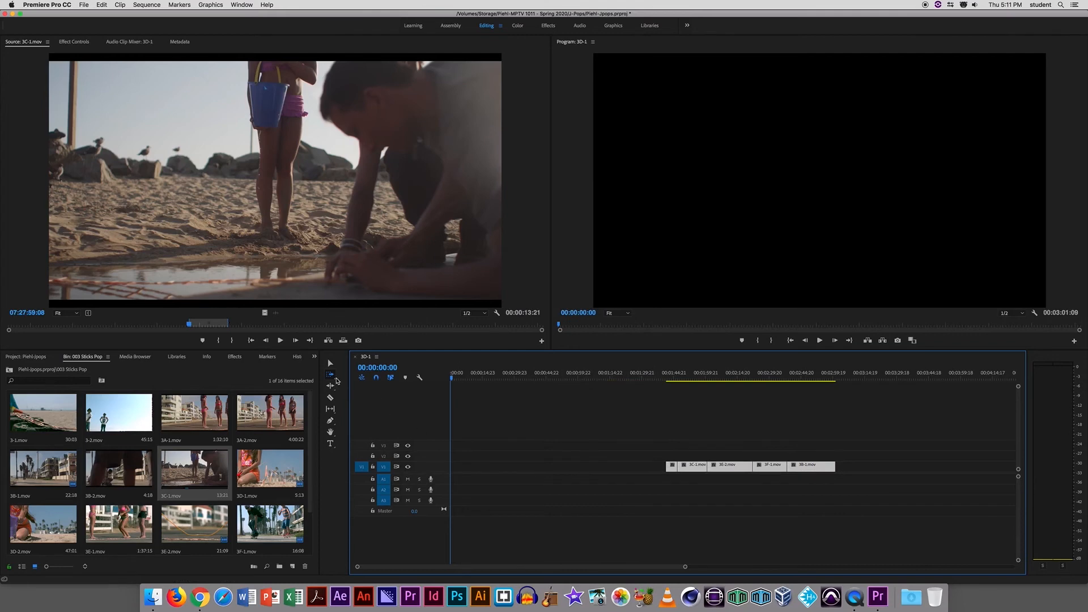
{"action": "left_click", "coordinate": [331, 363]}
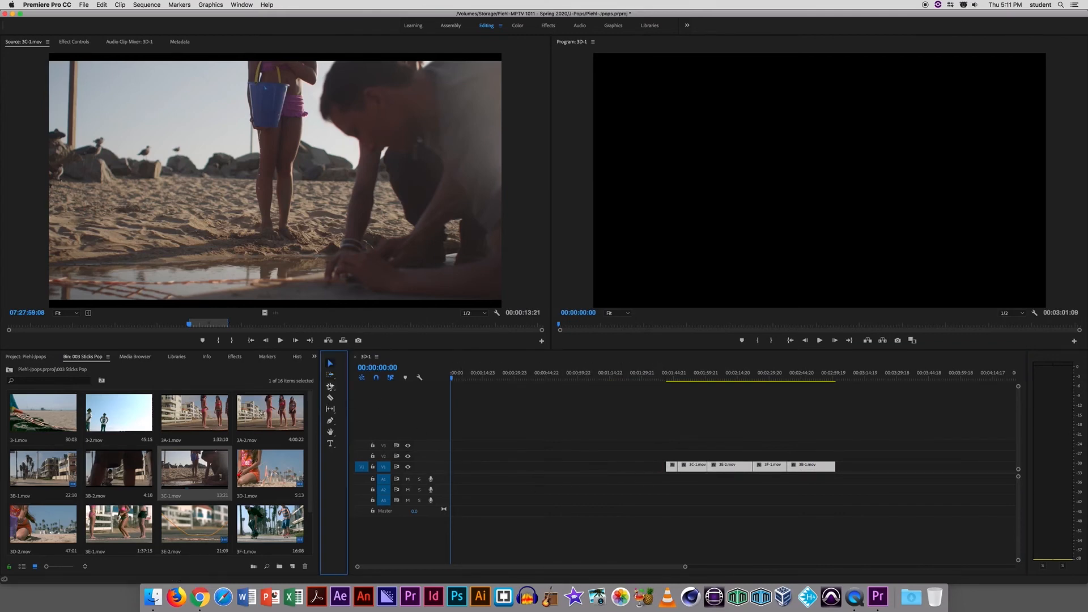
{"action": "left_click", "coordinate": [331, 375]}
{"action": "left_click_drag", "start_coordinate": [674, 468], "coordinate": [481, 471]}
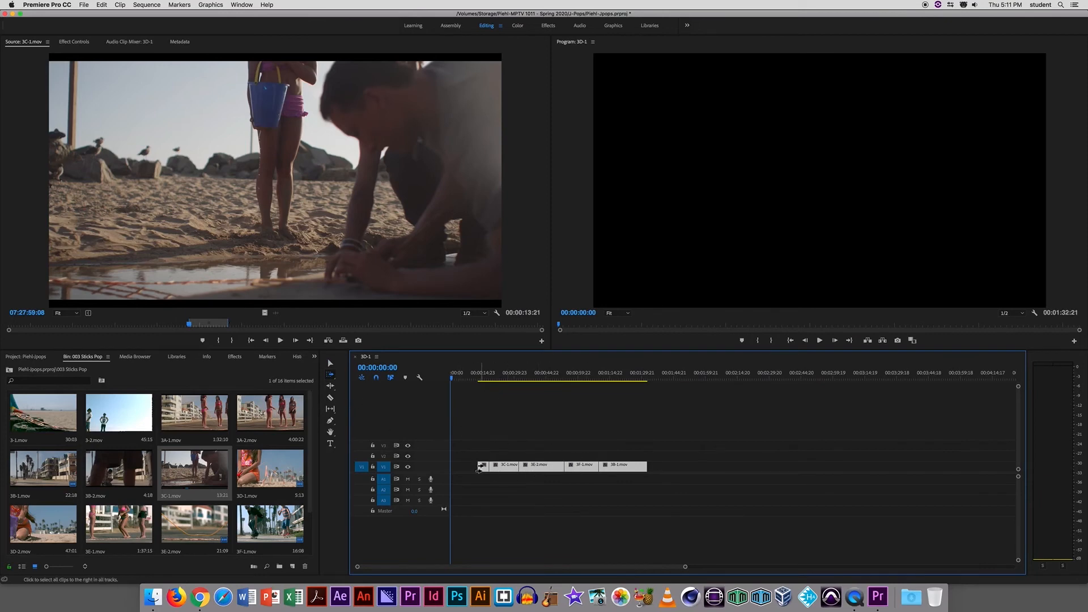
Shift 3F-1.mov and 3B-1.mov forward together, undo that move, and return all clips to the sequence start.
{"action": "left_click_drag", "start_coordinate": [570, 466], "coordinate": [639, 471]}
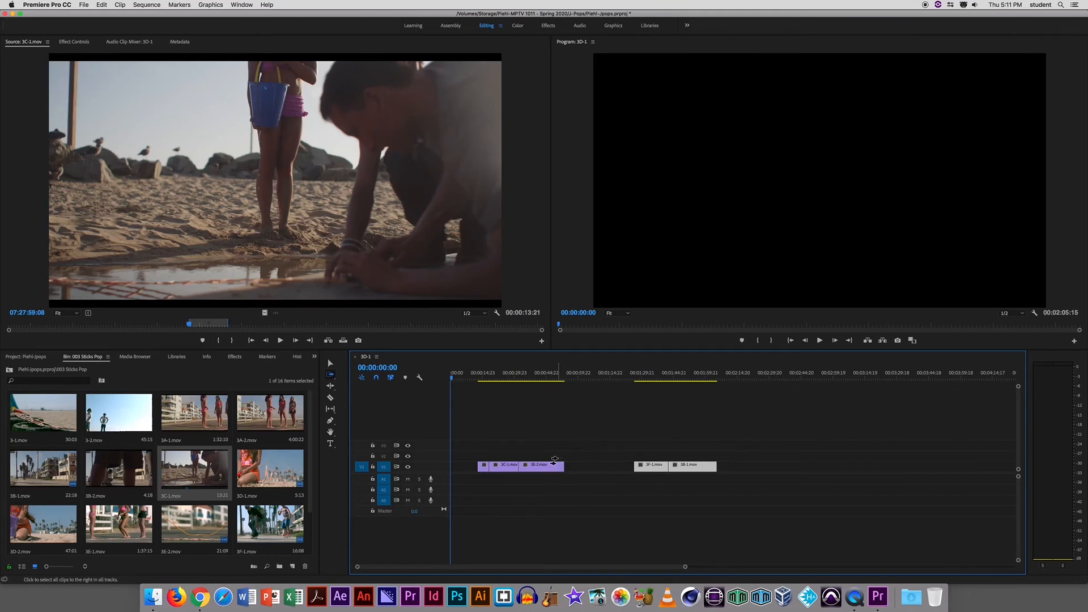
{"action": "key", "text": "super+z"}
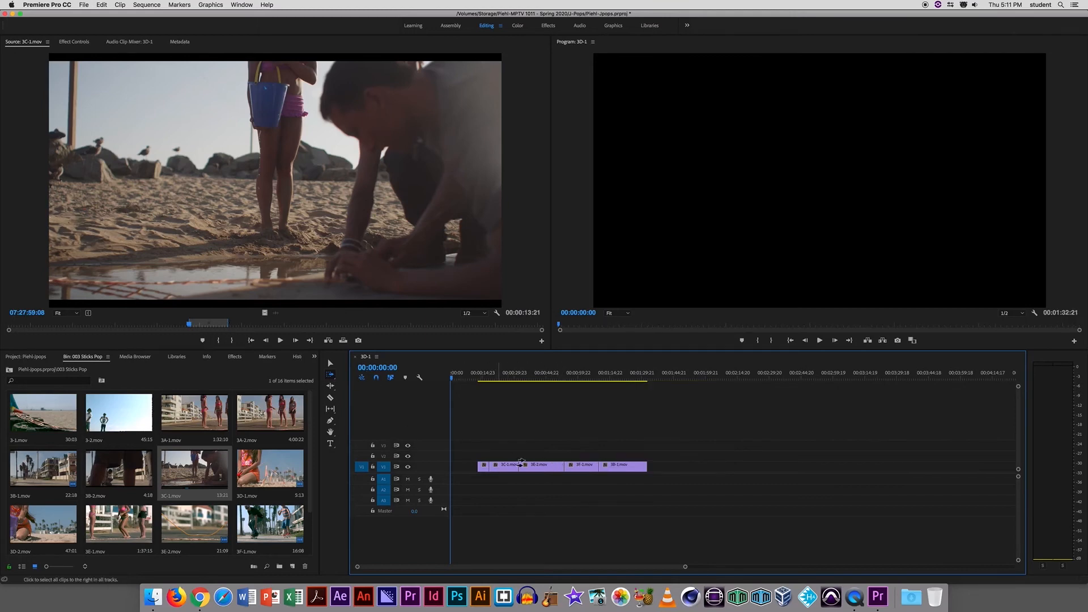
{"action": "left_click_drag", "start_coordinate": [517, 466], "coordinate": [455, 467]}
{"action": "key", "text": "super+z"}
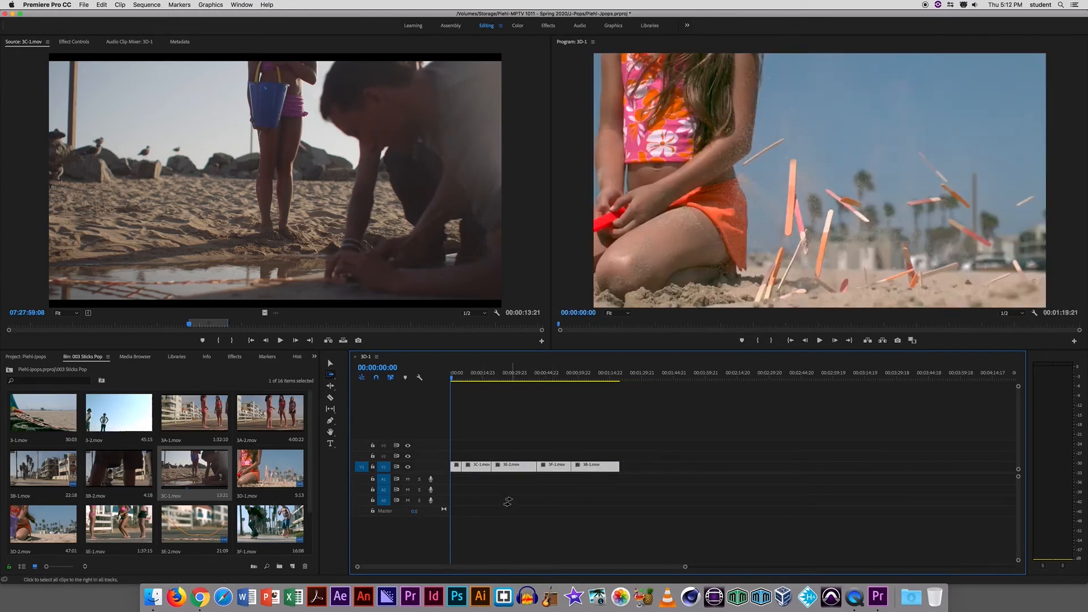
Switch back to the Selection tool and deselect all clips in the sequence.
{"action": "left_click", "coordinate": [329, 366]}
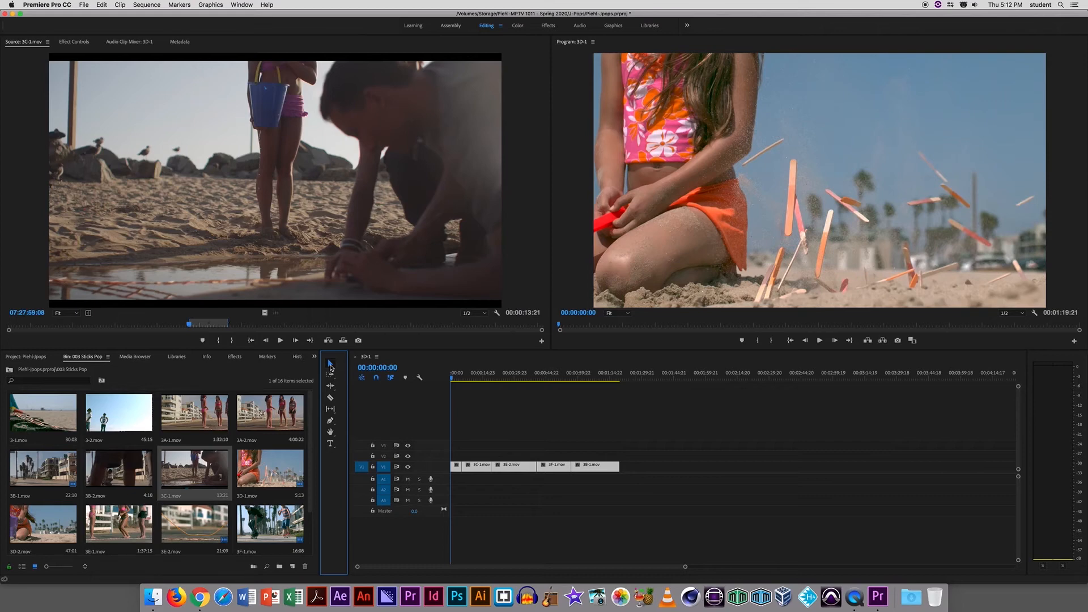
{"action": "left_click", "coordinate": [583, 467]}
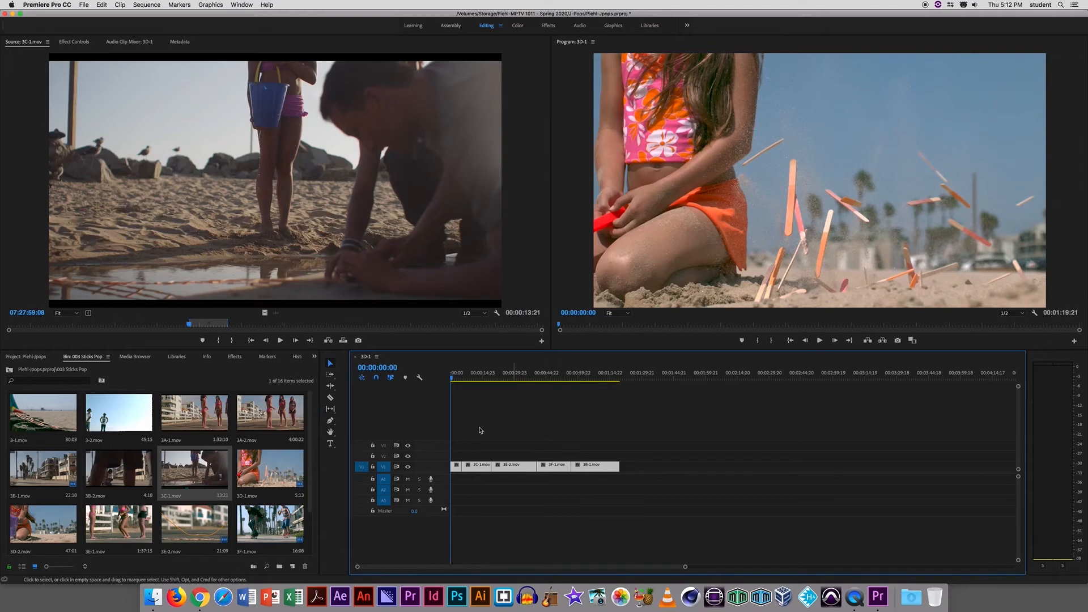
{"action": "left_click", "coordinate": [331, 365]}
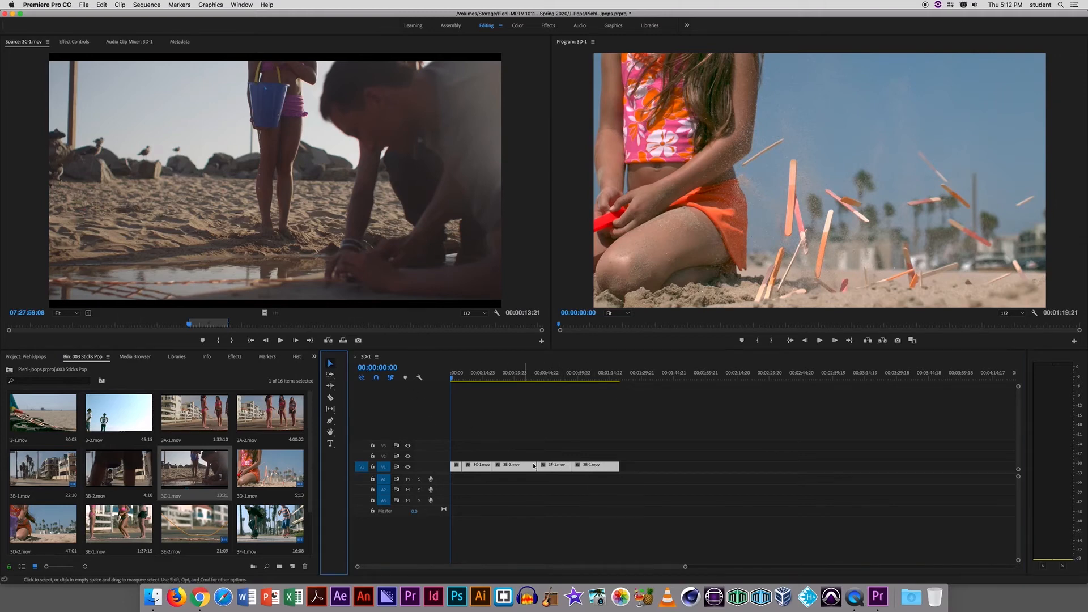
{"action": "left_click", "coordinate": [620, 452]}
Copy 3B-1.mov and paste two copies of it at the end of the sequence on track V1.
{"action": "left_click", "coordinate": [597, 468]}
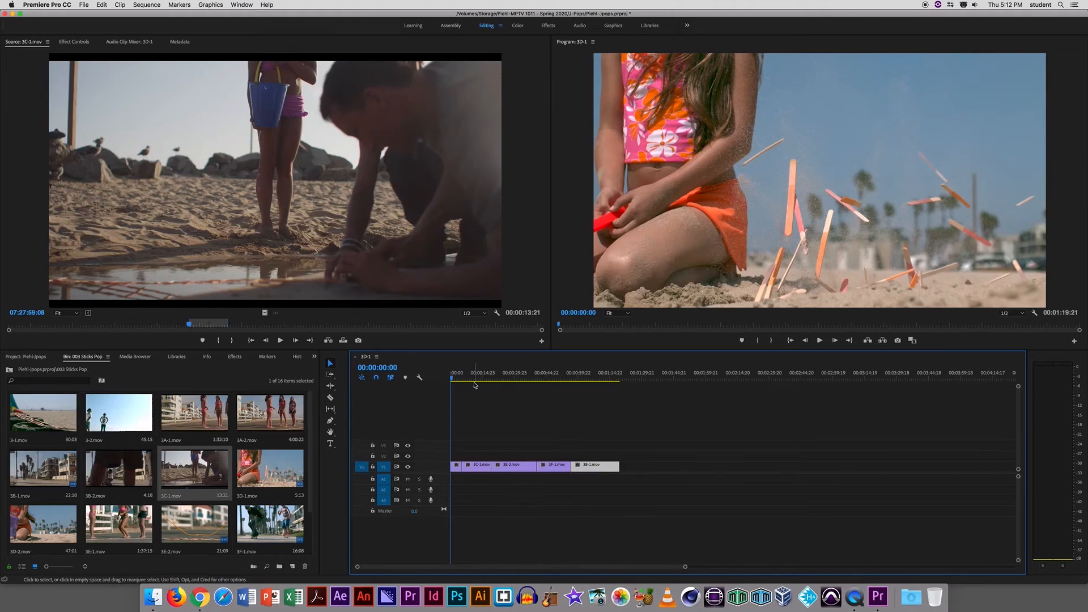
{"action": "left_click_drag", "start_coordinate": [452, 377], "coordinate": [626, 408]}
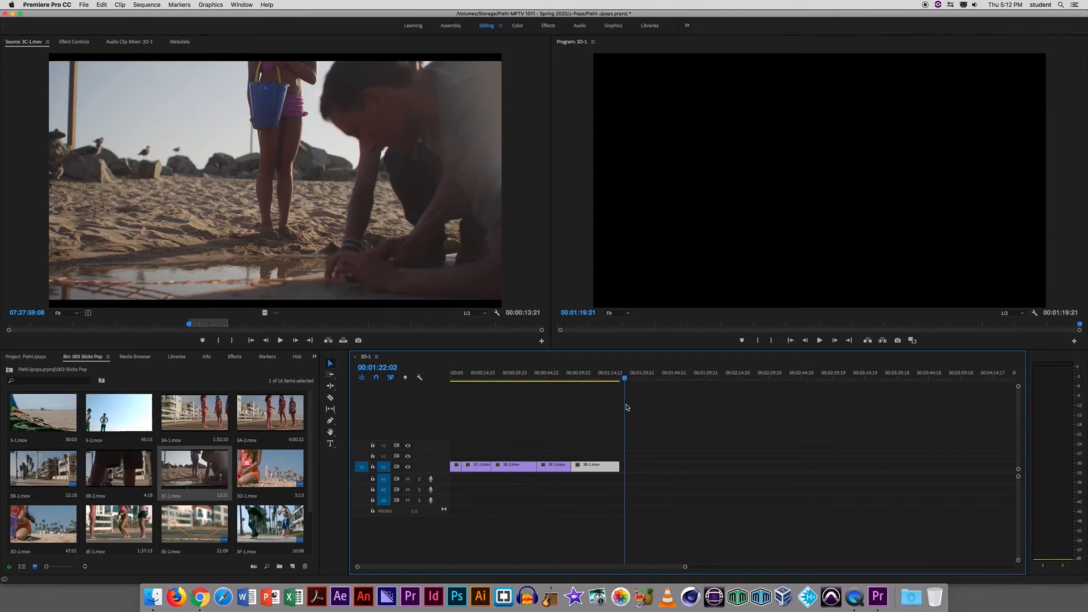
{"action": "key", "text": "Up"}
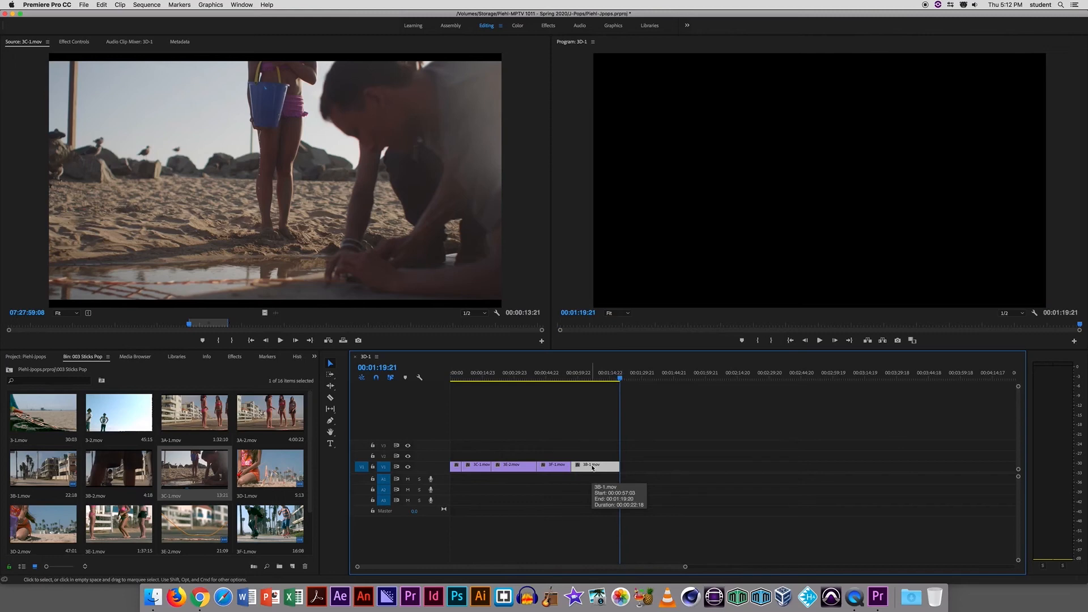
{"action": "key", "text": "super+v"}
{"action": "key", "text": "super+v"}
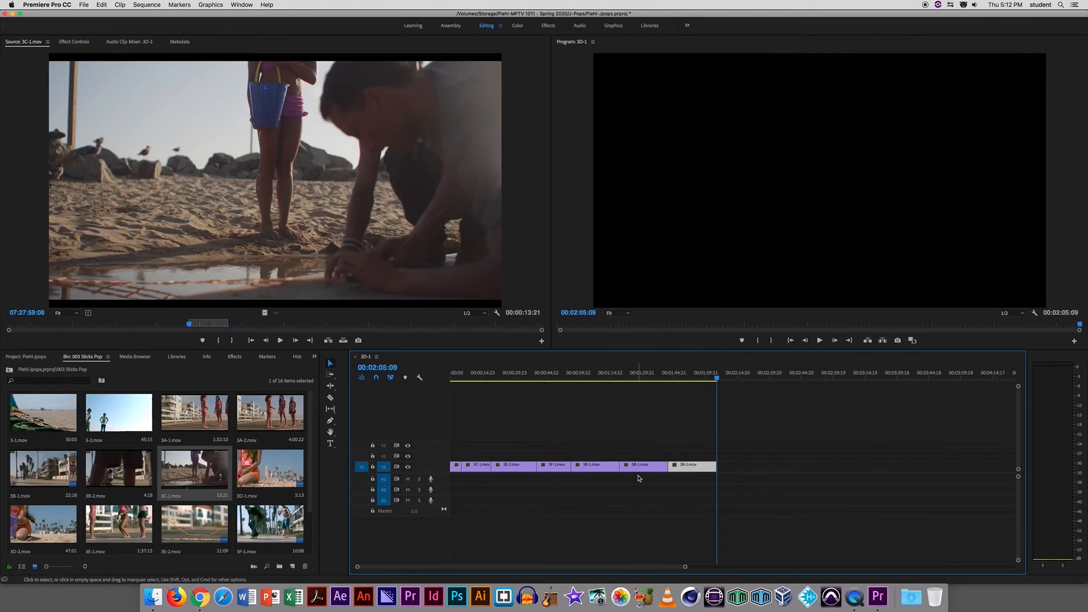
Undo both pasted copies of 3B-1.mov and move the playhead back into the remaining 3B-1.mov clip, to 00:01:06:03.
{"action": "key", "text": "super+z"}
{"action": "key", "text": "super+z"}
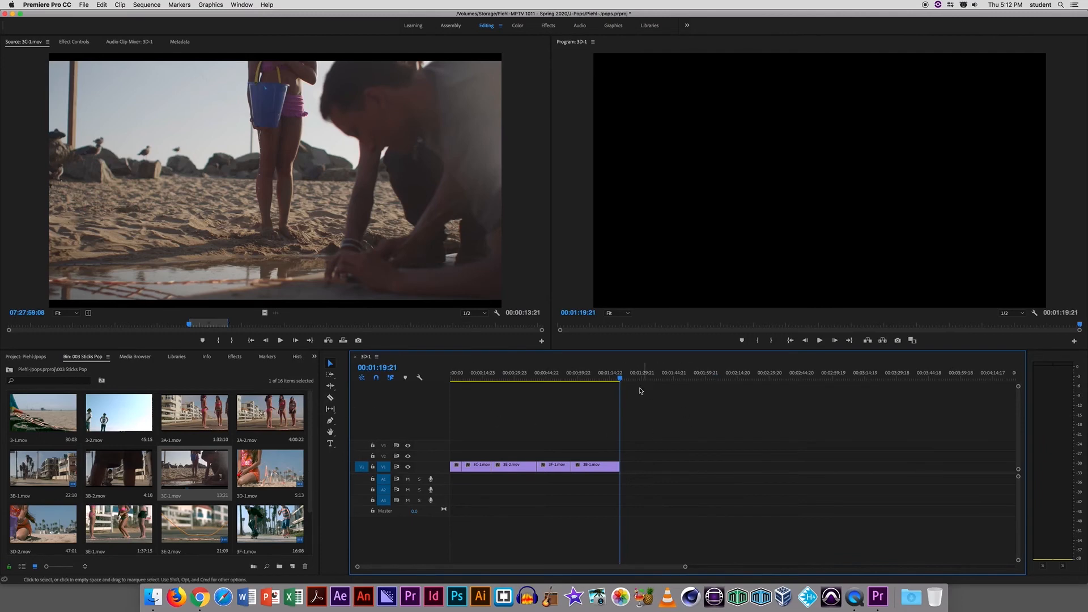
{"action": "left_click_drag", "start_coordinate": [619, 377], "coordinate": [586, 384]}
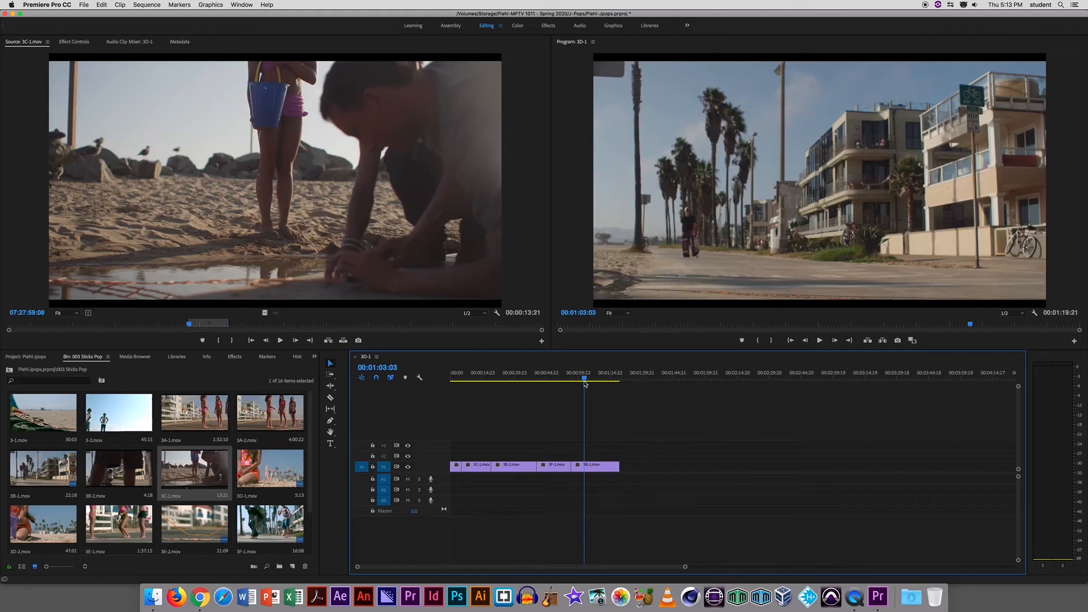
{"action": "left_click_drag", "start_coordinate": [585, 383], "coordinate": [591, 382]}
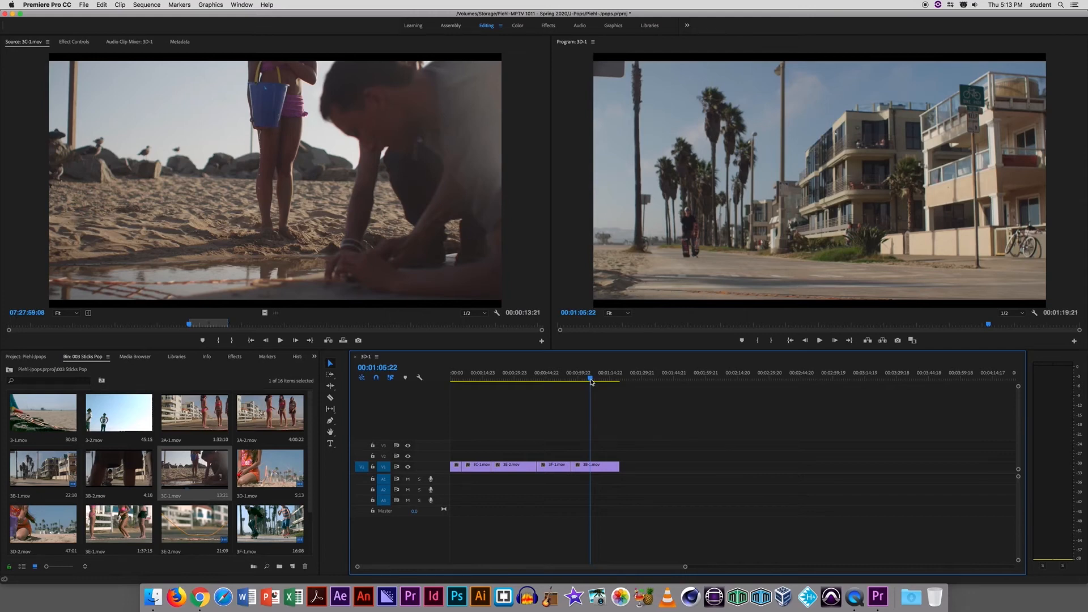
{"action": "left_click_drag", "start_coordinate": [592, 382], "coordinate": [592, 382]}
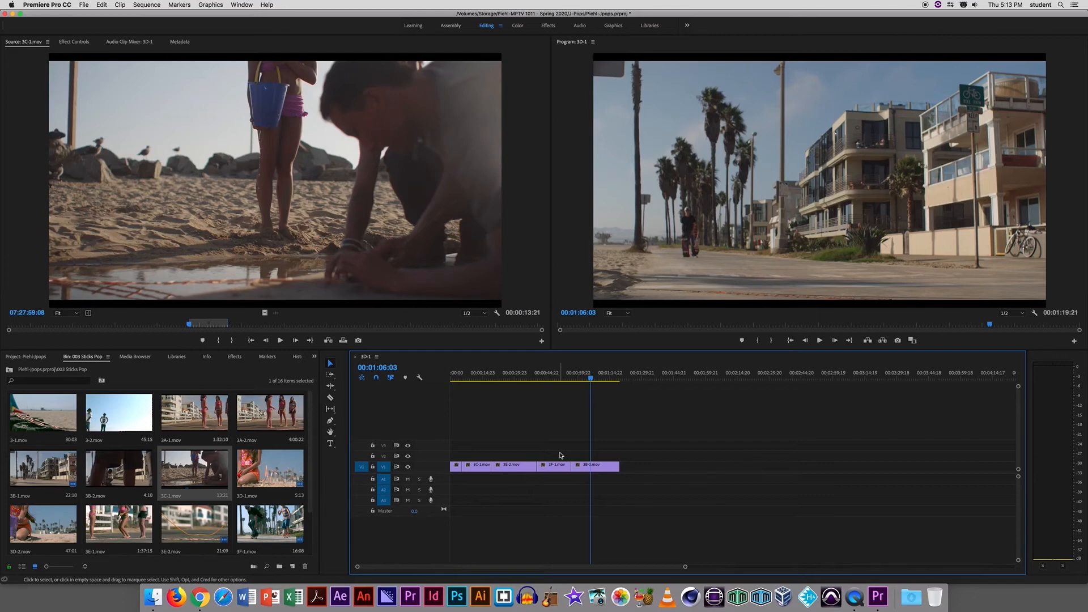
Examine the sequence at different timeline zoom levels, from individual frames around the playhead to the whole edit.
{"action": "key", "text": "equal"}
{"action": "key", "text": "equal"}
{"action": "key", "text": "equal"}
{"action": "key", "text": "equal"}
{"action": "key", "text": "equal"}
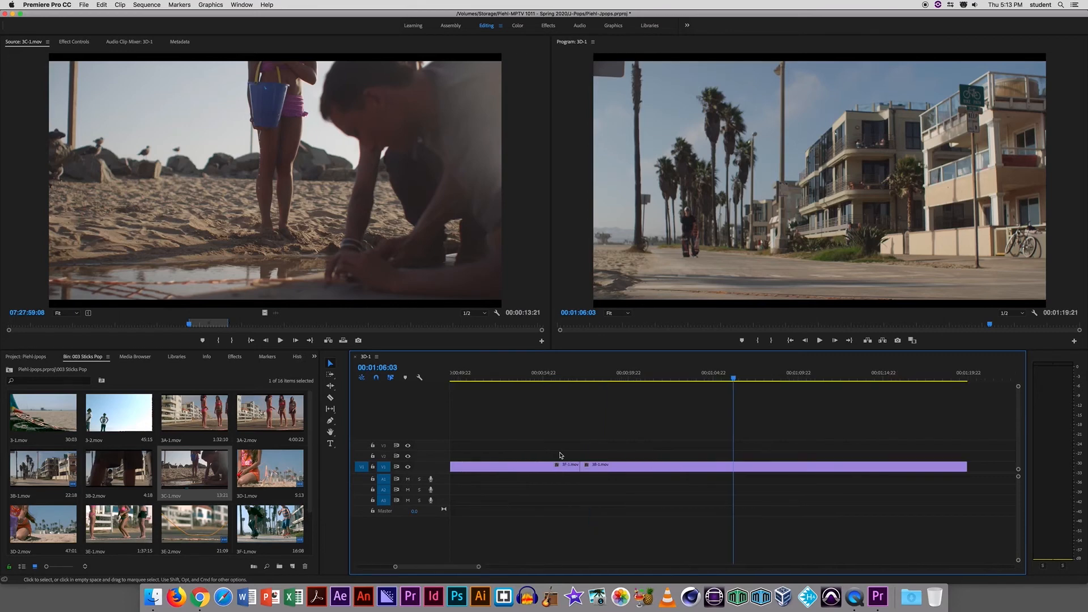
{"action": "key", "text": "equal"}
{"action": "key", "text": "equal"}
{"action": "key", "text": "equal"}
{"action": "key", "text": "equal"}
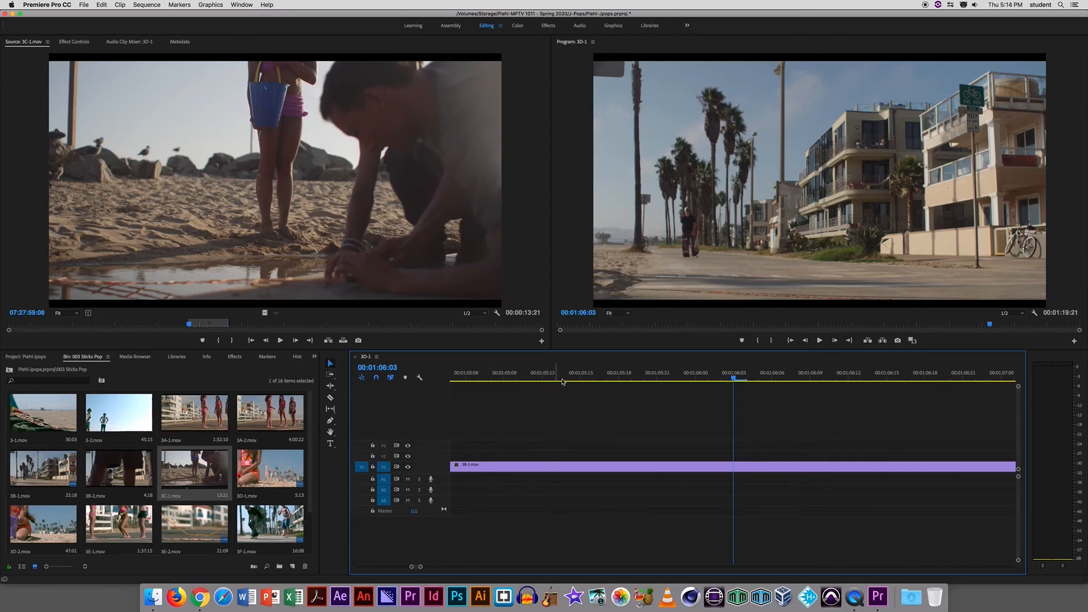
{"action": "key", "text": "minus"}
{"action": "key", "text": "minus"}
{"action": "key", "text": "minus"}
{"action": "key", "text": "minus"}
{"action": "key", "text": "minus"}
{"action": "key", "text": "minus"}
{"action": "key", "text": "minus"}
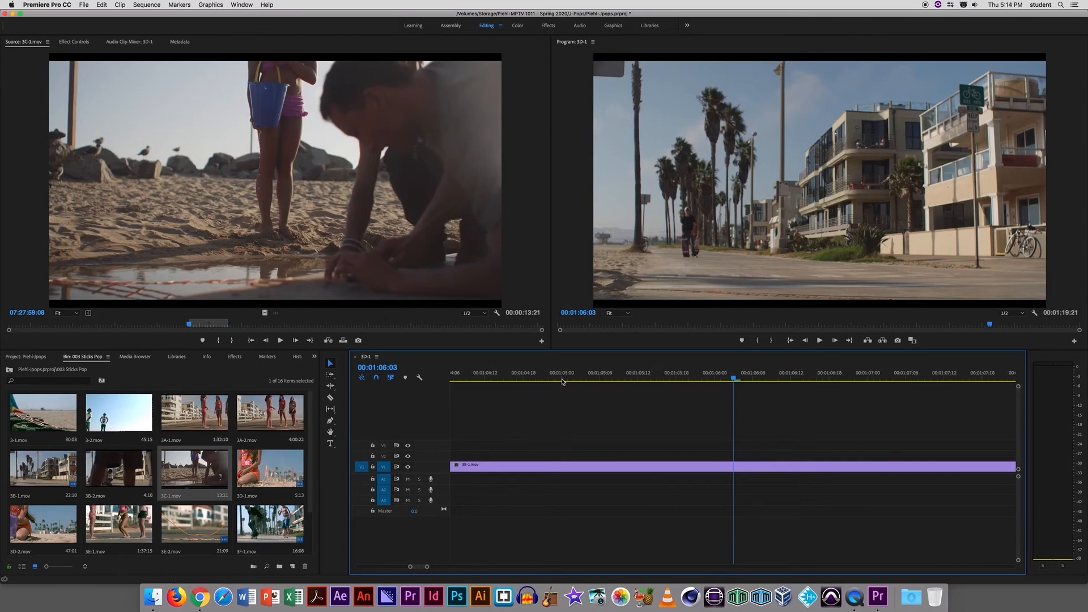
{"action": "key", "text": "minus"}
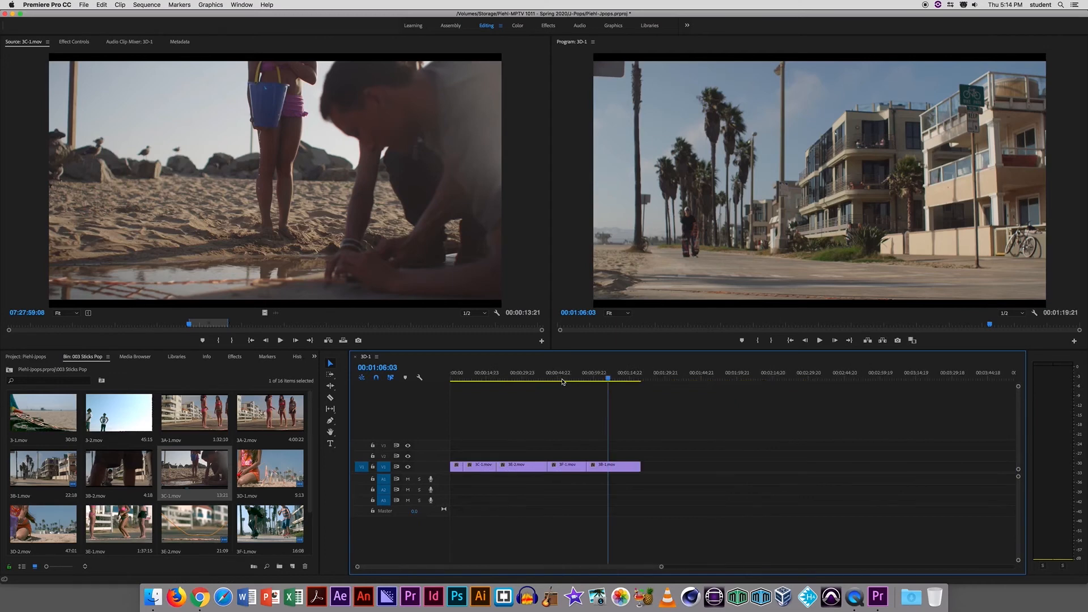
{"action": "key", "text": "minus"}
{"action": "key", "text": "minus"}
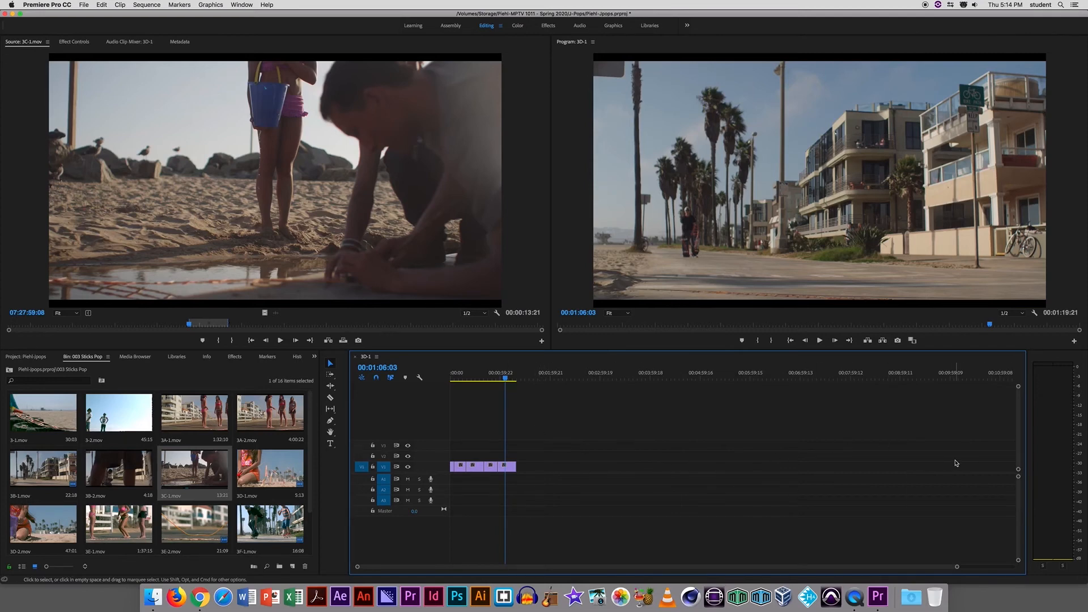
{"action": "key", "text": "equal"}
{"action": "key", "text": "equal"}
{"action": "key", "text": "equal"}
{"action": "key", "text": "equal"}
{"action": "key", "text": "equal"}
{"action": "key", "text": "equal"}
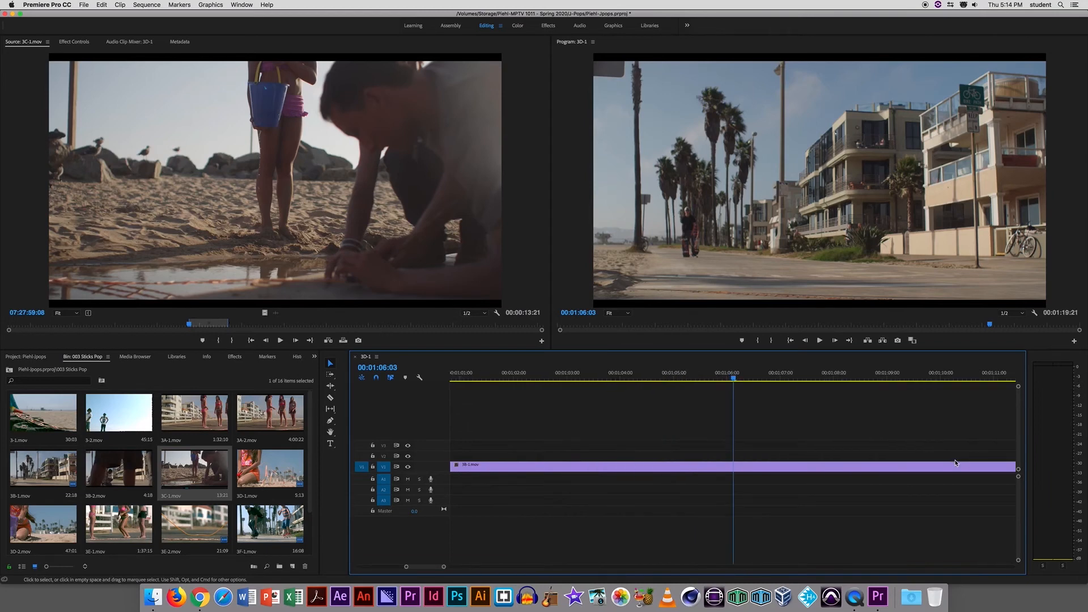
{"action": "key", "text": "minus"}
{"action": "key", "text": "minus"}
{"action": "key", "text": "minus"}
{"action": "key", "text": "minus"}
{"action": "key", "text": "minus"}
{"action": "key", "text": "minus"}
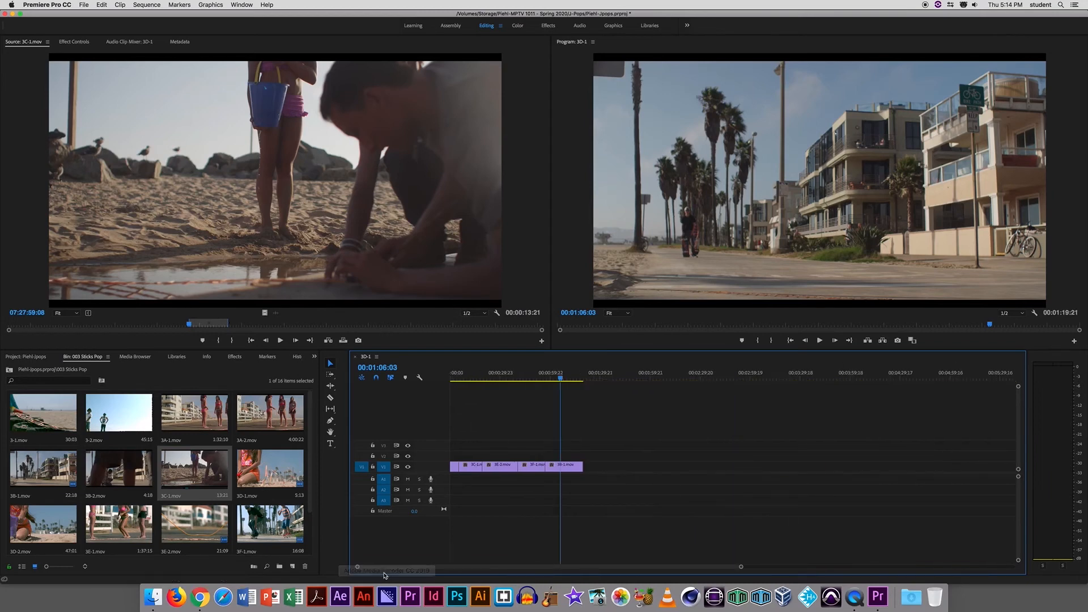
{"action": "key", "text": "minus"}
{"action": "key", "text": "minus"}
{"action": "key", "text": "equal"}
{"action": "key", "text": "equal"}
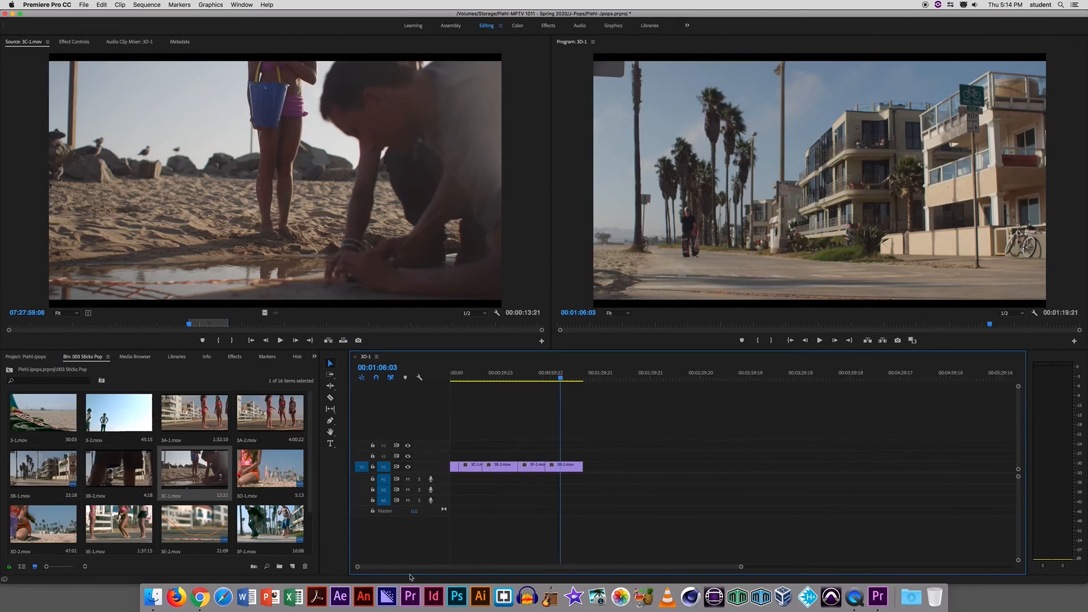
{"action": "left_click_drag", "start_coordinate": [740, 566], "coordinate": [601, 572]}
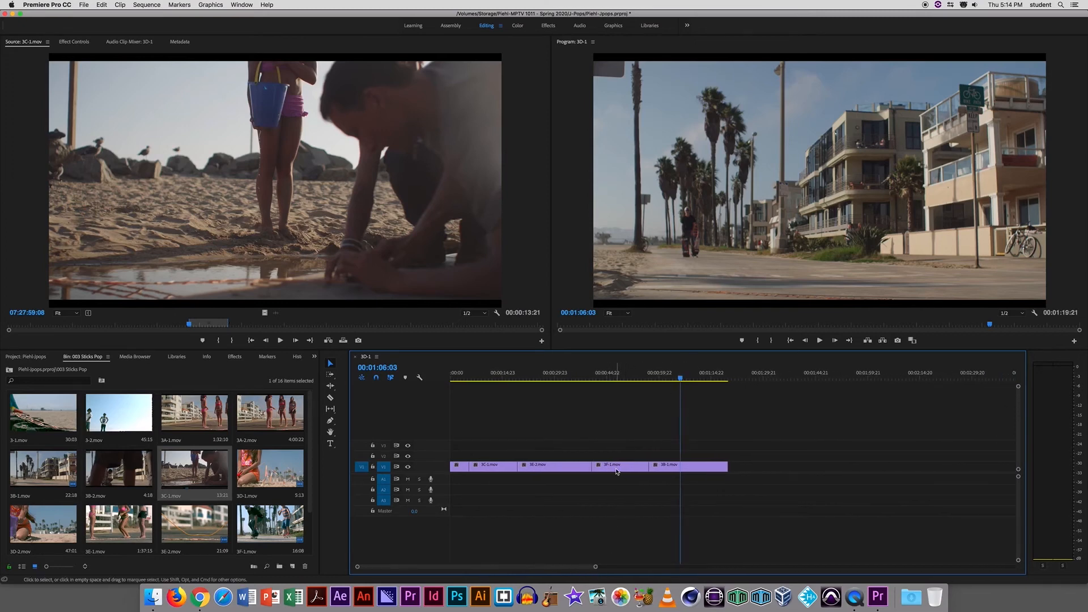
{"action": "key", "text": "equal"}
{"action": "key", "text": "equal"}
{"action": "key", "text": "equal"}
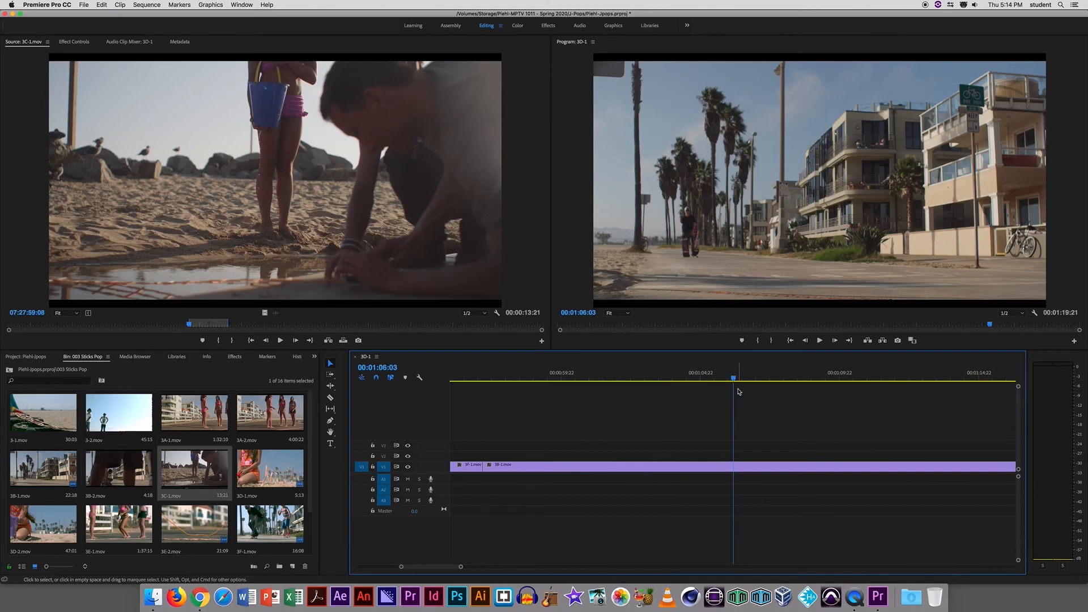
Move the playhead into 3E-2.mov and step it back frame by frame to 00:00:29:04.
{"action": "left_click_drag", "start_coordinate": [733, 377], "coordinate": [408, 430]}
{"action": "key", "text": "minus"}
{"action": "key", "text": "minus"}
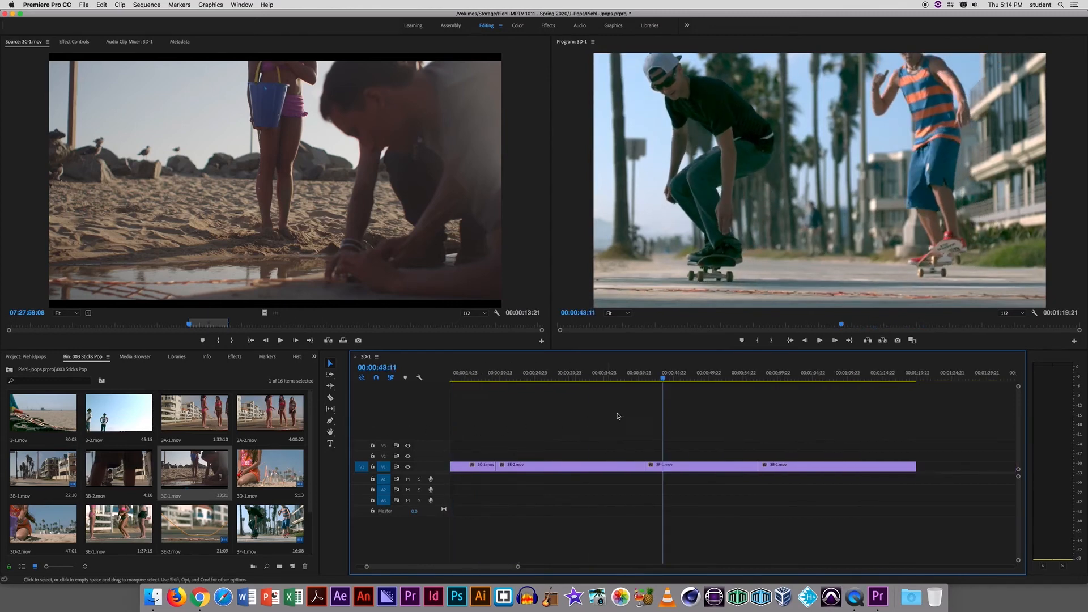
{"action": "left_click_drag", "start_coordinate": [662, 376], "coordinate": [582, 393]}
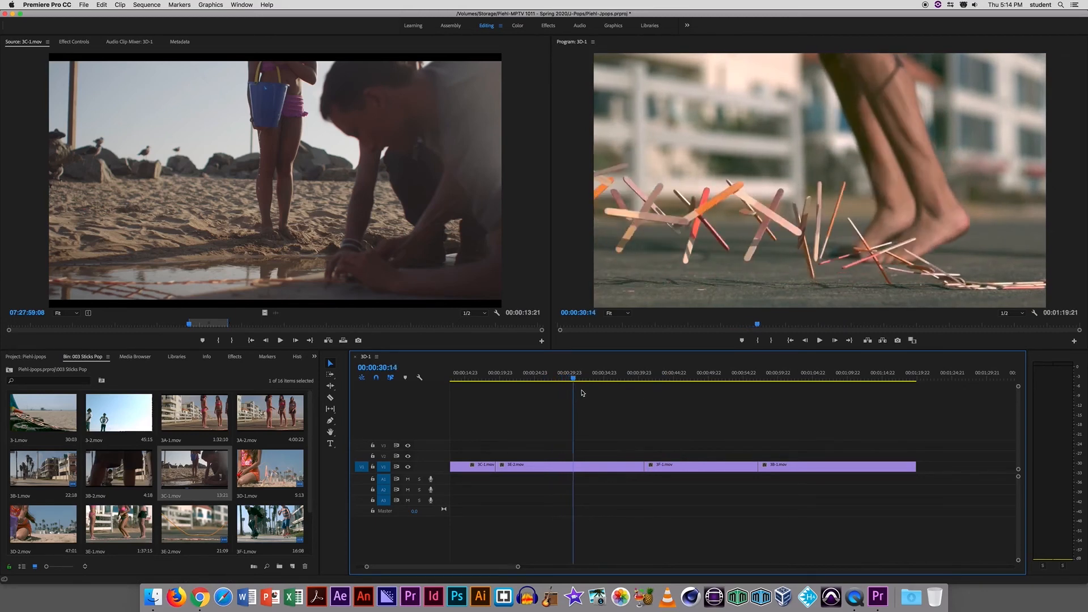
{"action": "key", "text": "Left"}
{"action": "key", "text": "Left"}
{"action": "key", "text": "Left"}
{"action": "key", "text": "Left"}
{"action": "key", "text": "Left"}
{"action": "key", "text": "Left"}
{"action": "key", "text": "Left"}
{"action": "key", "text": "Left"}
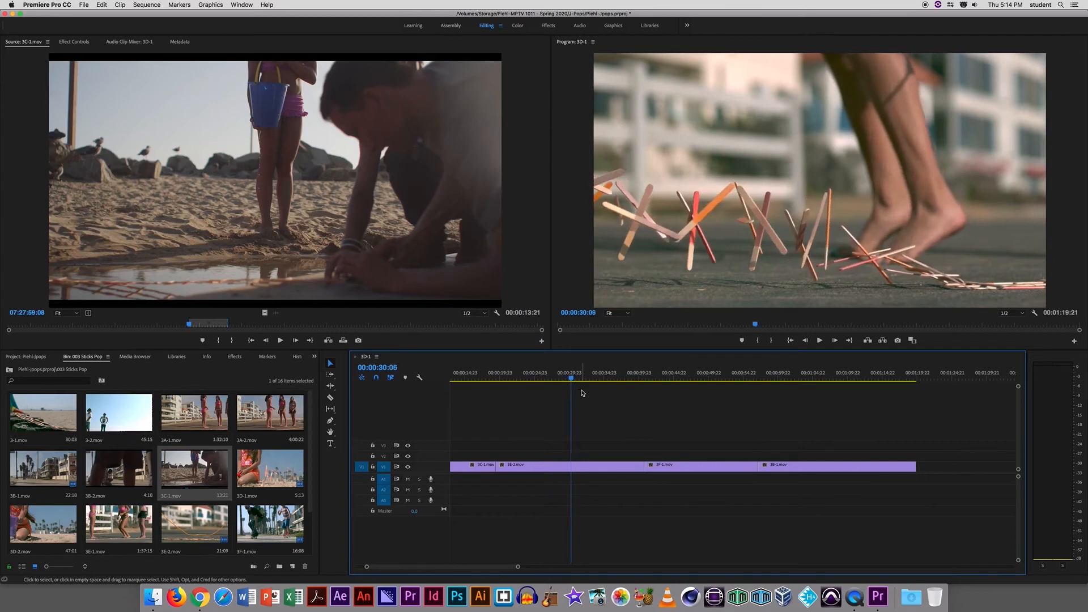
{"action": "key", "text": "Left"}
{"action": "key", "text": "Left"}
{"action": "key", "text": "Left"}
{"action": "key", "text": "Left"}
{"action": "key", "text": "Left"}
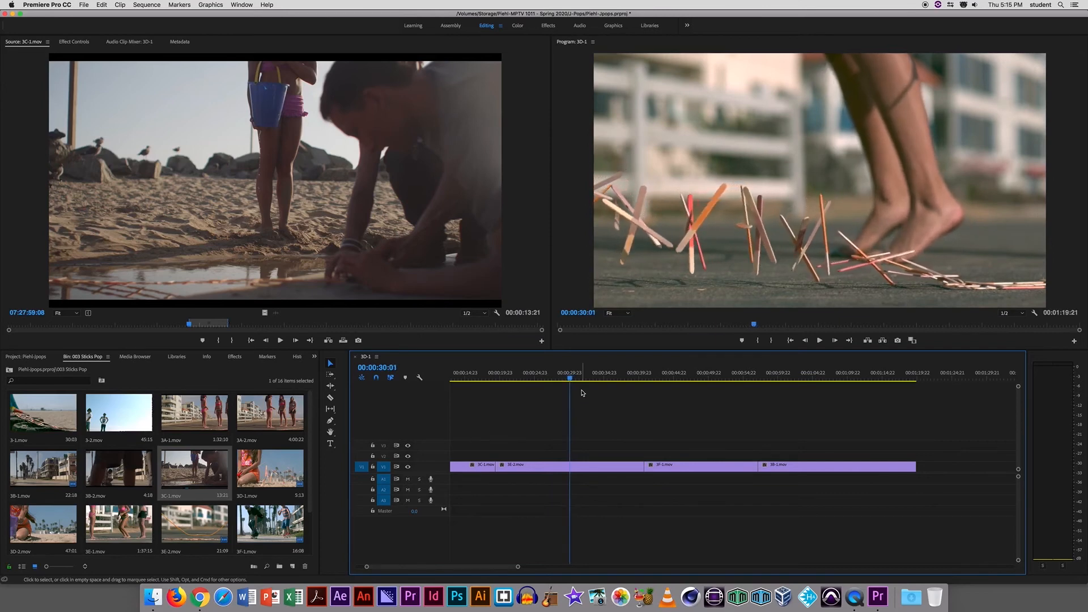
{"action": "key", "text": "Left"}
{"action": "key", "text": "Left"}
{"action": "key", "text": "Left"}
{"action": "key", "text": "Left"}
{"action": "key", "text": "Left"}
{"action": "key", "text": "Left"}
{"action": "key", "text": "Left"}
{"action": "key", "text": "Left"}
{"action": "key", "text": "Left"}
{"action": "key", "text": "Left"}
{"action": "key", "text": "Left"}
{"action": "key", "text": "Left"}
{"action": "key", "text": "Left"}
{"action": "key", "text": "Left"}
{"action": "key", "text": "Left"}
{"action": "key", "text": "Left"}
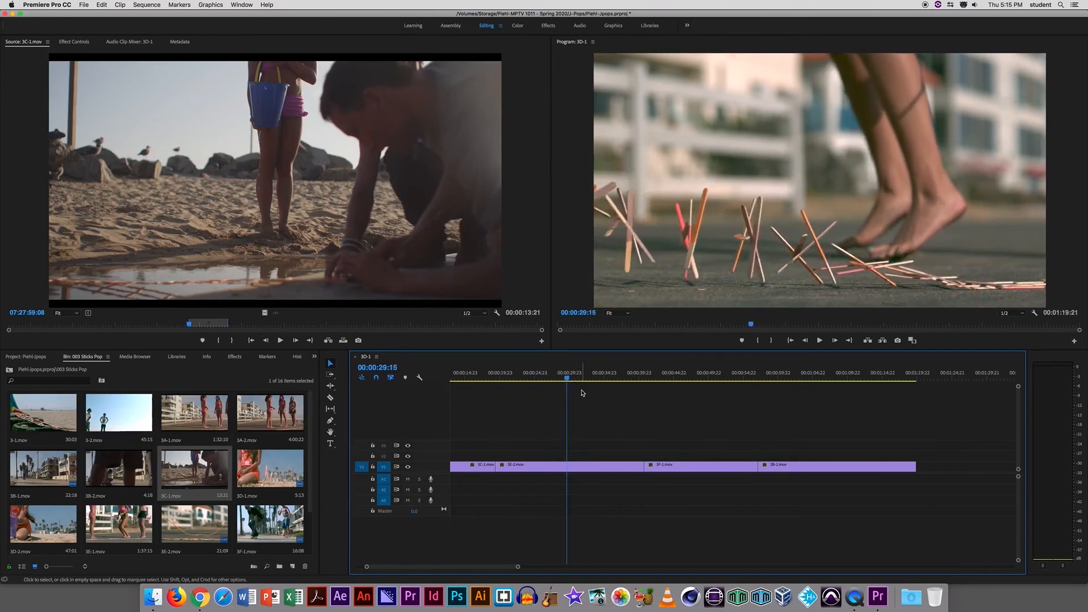
{"action": "key", "text": "Left"}
{"action": "key", "text": "Left"}
{"action": "key", "text": "Left"}
{"action": "key", "text": "Left"}
{"action": "key", "text": "Left"}
{"action": "key", "text": "Left"}
{"action": "key", "text": "Left"}
{"action": "key", "text": "Left"}
{"action": "key", "text": "Left"}
{"action": "key", "text": "Left"}
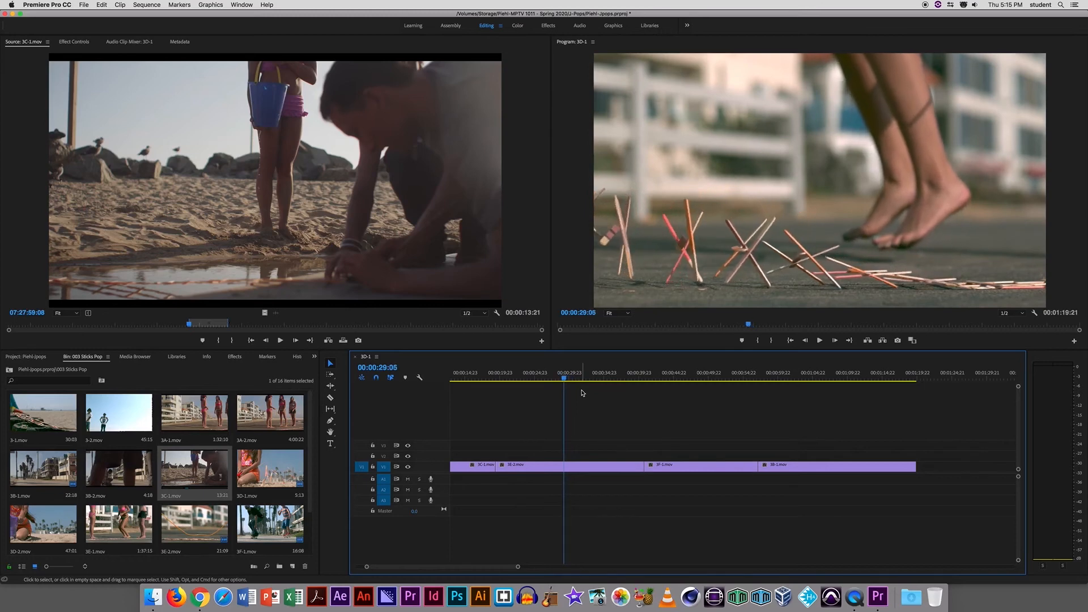
{"action": "key", "text": "Left"}
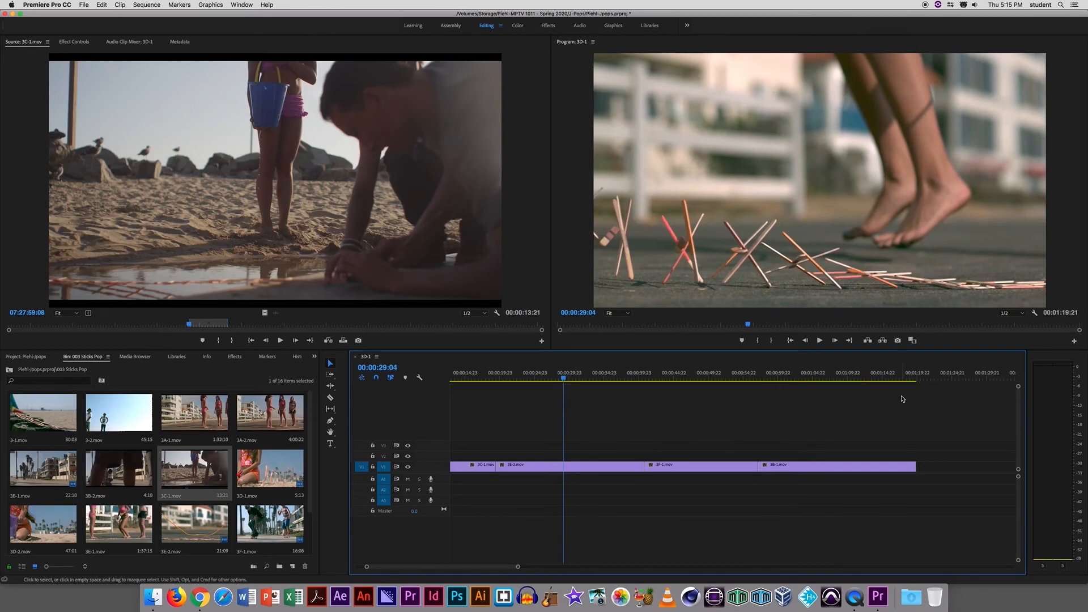
Split 3E-2.mov at the playhead, at 00:00:29:04, with the Razor tool.
{"action": "key", "text": "equal"}
{"action": "key", "text": "equal"}
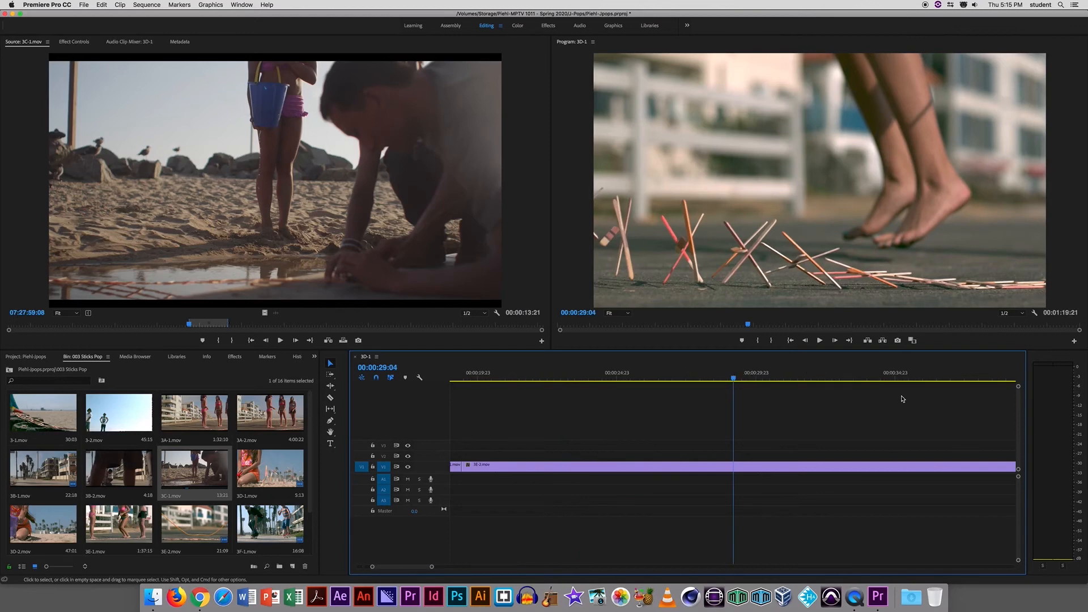
{"action": "left_click", "coordinate": [329, 397]}
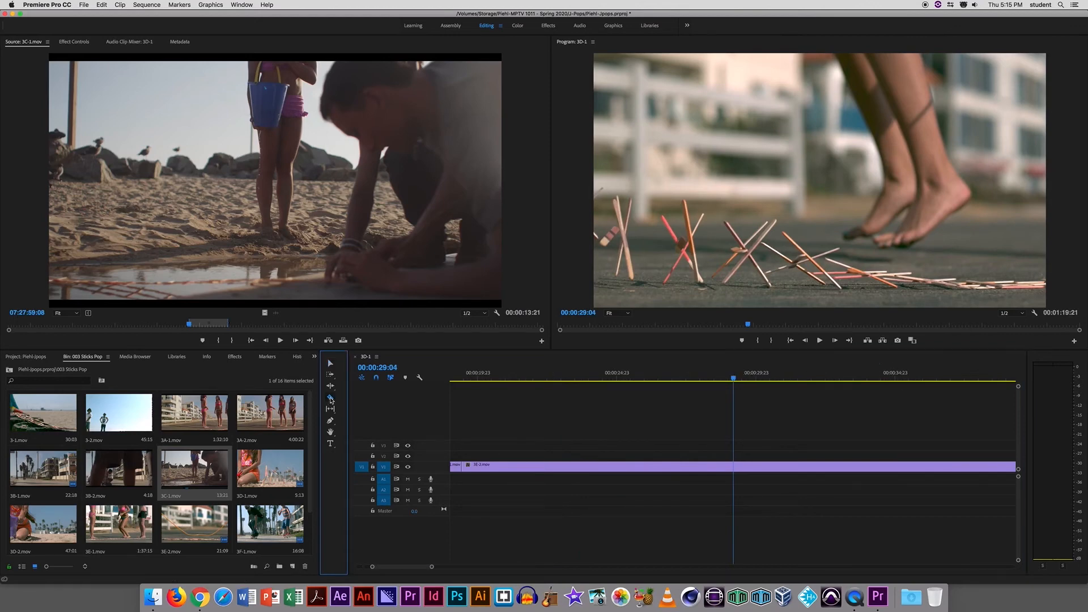
{"action": "left_click", "coordinate": [735, 467]}
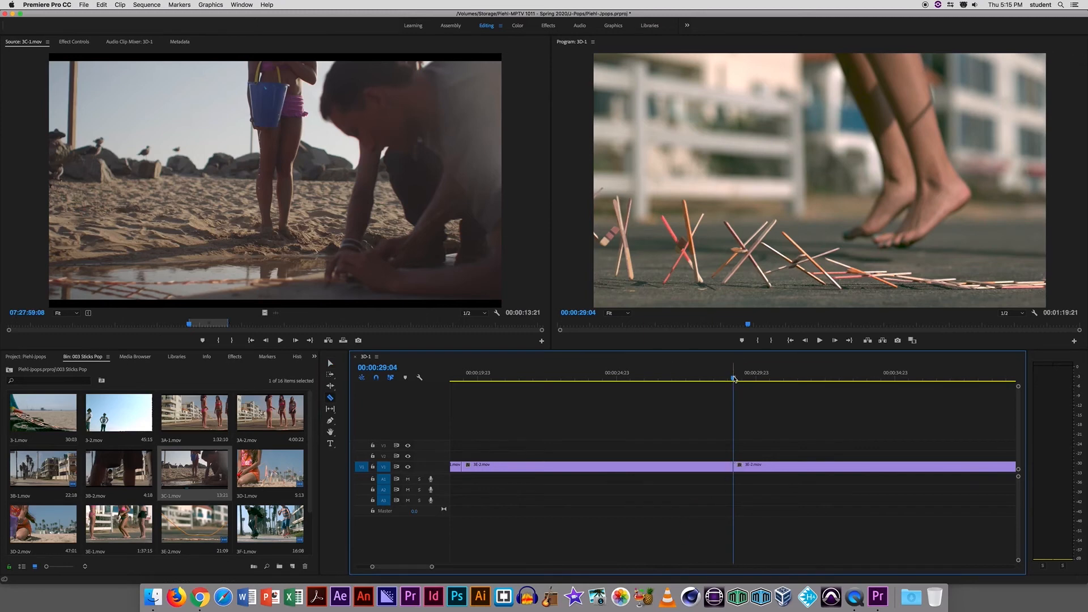
Fit the whole sequence in view and review the footage on both sides of the cut in 3E-2.mov.
{"action": "left_click", "coordinate": [758, 379]}
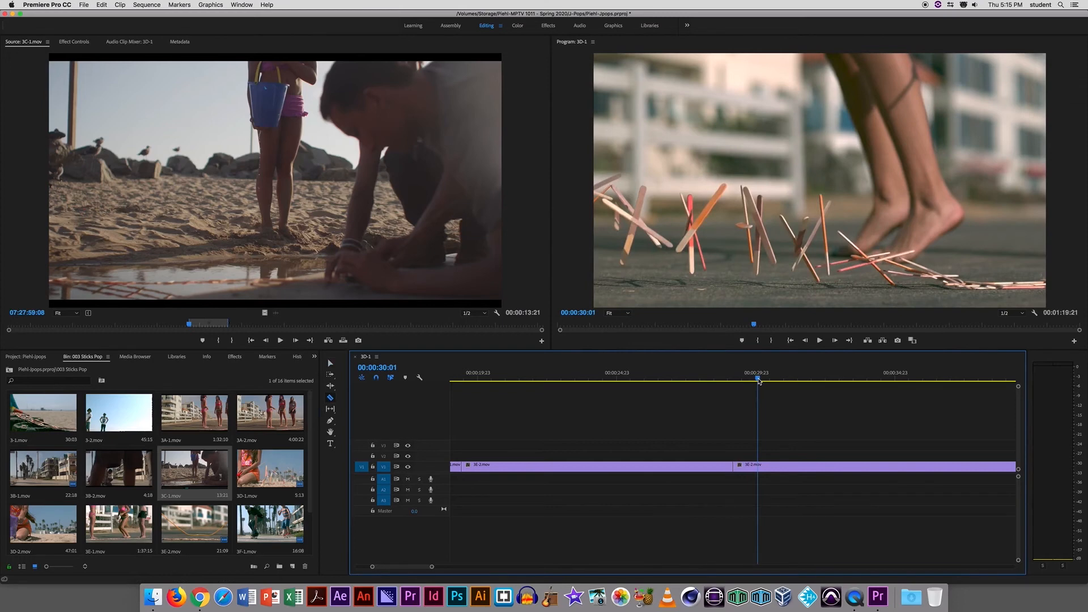
{"action": "key", "text": "backslash"}
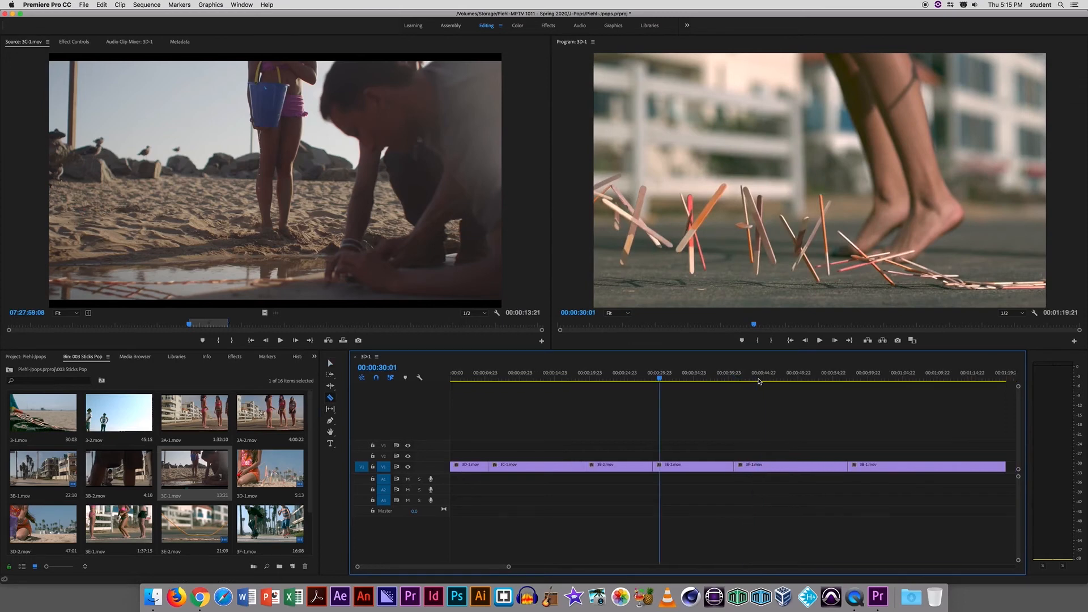
{"action": "left_click", "coordinate": [639, 375]}
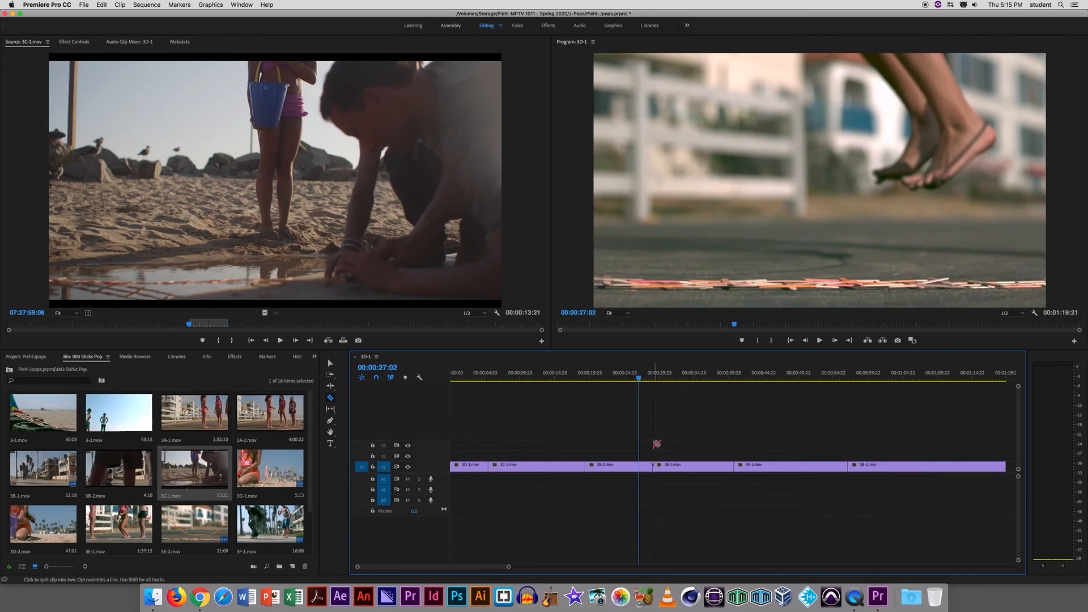
{"action": "left_click", "coordinate": [640, 378]}
{"action": "left_click_drag", "start_coordinate": [640, 378], "coordinate": [669, 390]}
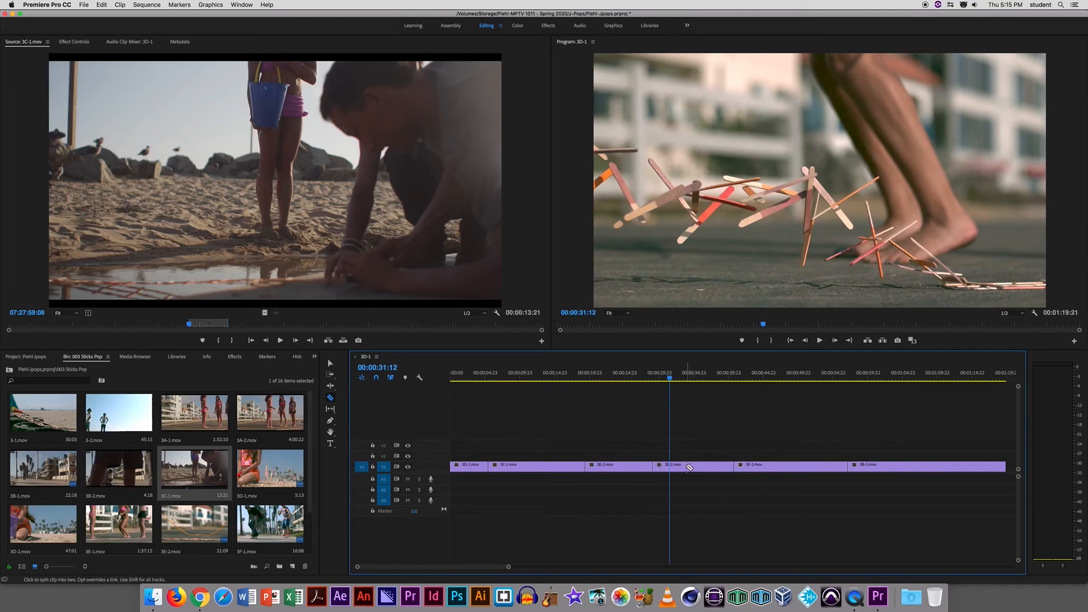
Try another razor cut in the first part of 3E-2.mov and undo it.
{"action": "left_click", "coordinate": [642, 466]}
{"action": "key", "text": "super+z"}
Delete the second part of 3E-2.mov after the cut and ripple delete the gap before 3F-1.mov.
{"action": "left_click", "coordinate": [330, 365]}
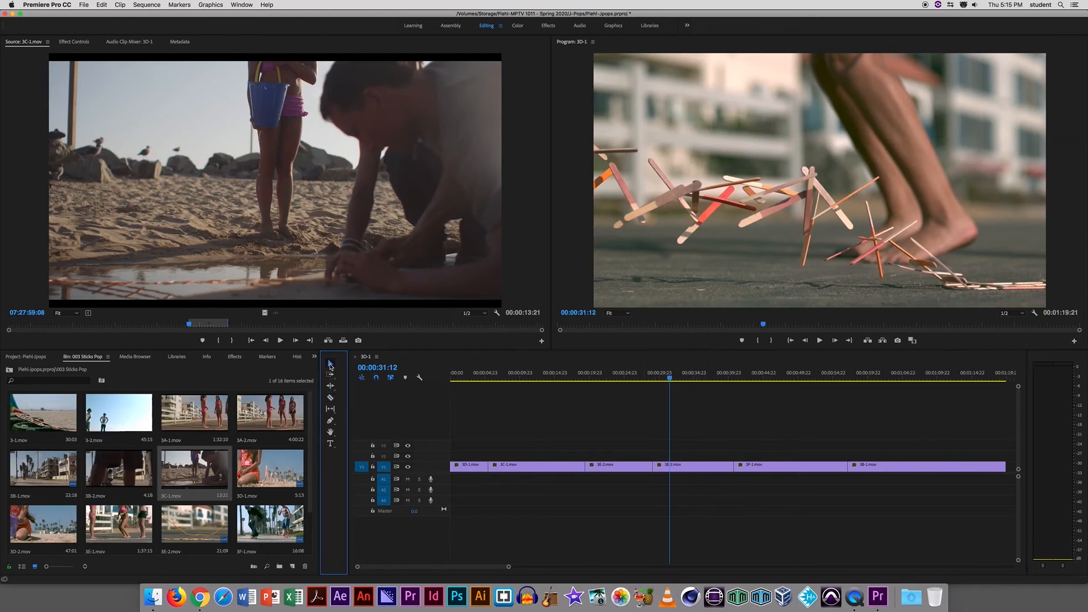
{"action": "left_click", "coordinate": [686, 469]}
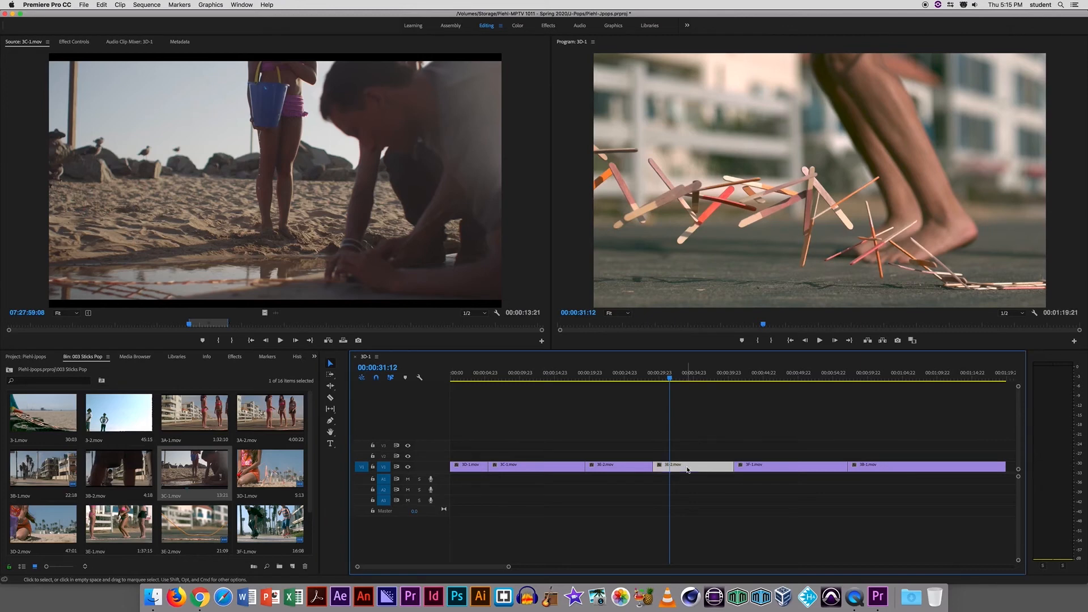
{"action": "key", "text": "Delete"}
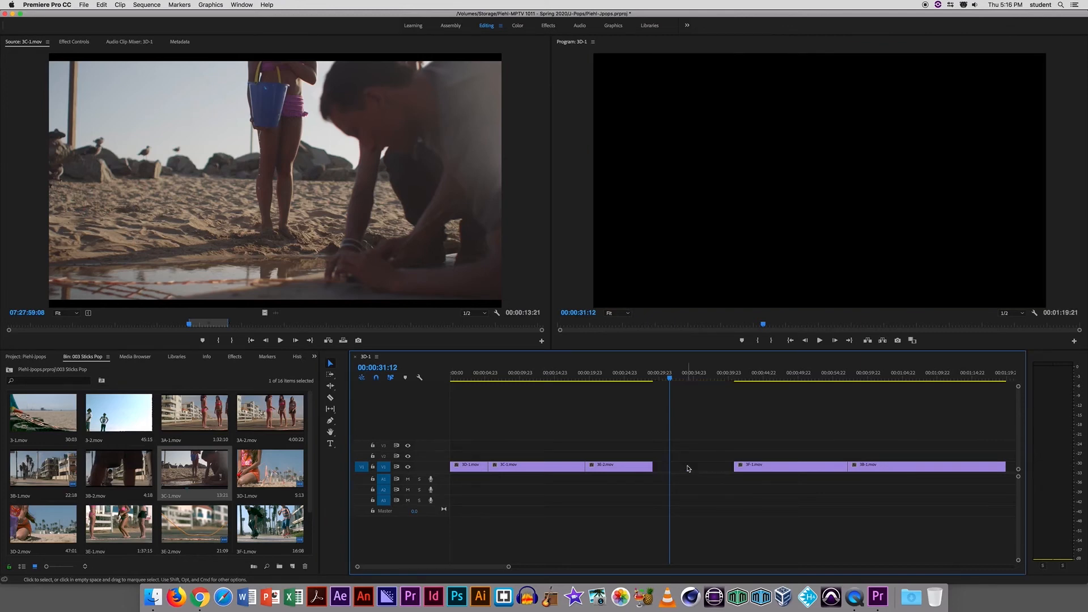
{"action": "left_click", "coordinate": [688, 468]}
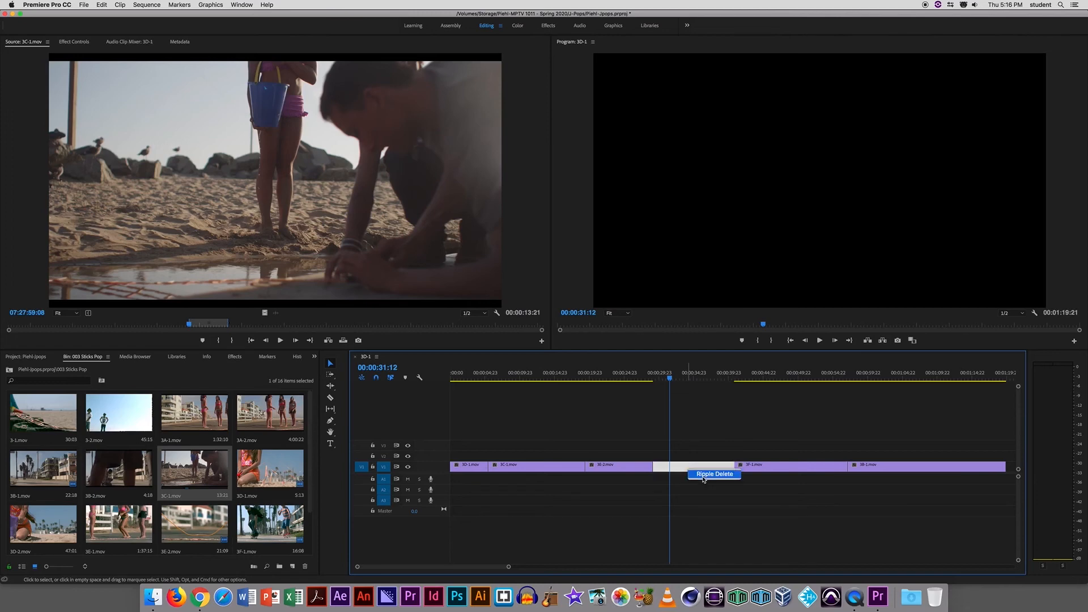
{"action": "key", "text": "Delete"}
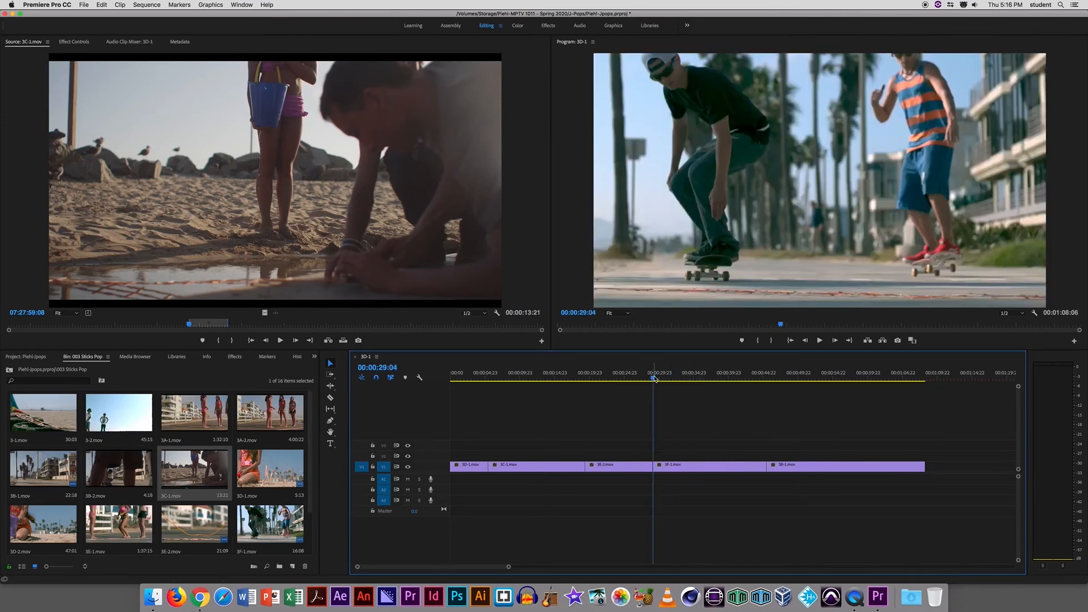
Split 3F-1.mov with the Razor tool at 00:00:37:10, stepping frame by frame to find the cut point.
{"action": "left_click_drag", "start_coordinate": [654, 378], "coordinate": [684, 470]}
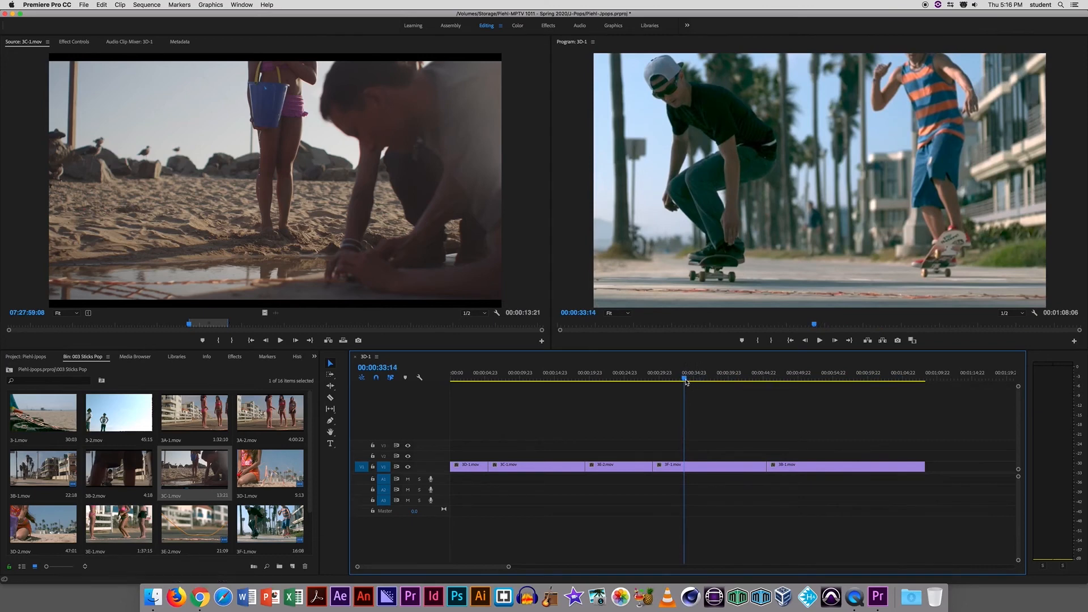
{"action": "left_click_drag", "start_coordinate": [685, 380], "coordinate": [721, 385]}
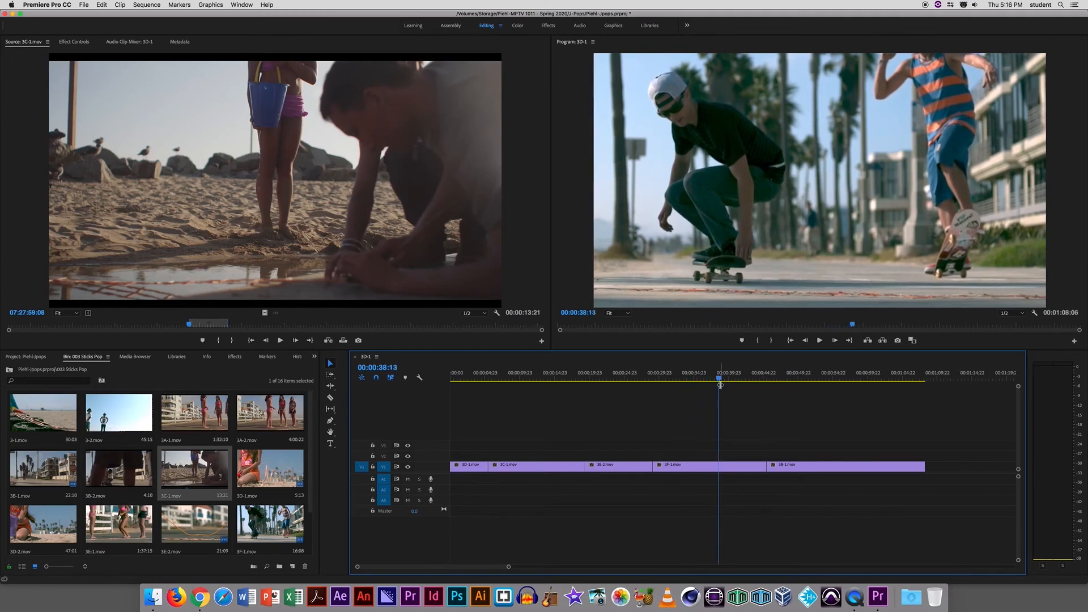
{"action": "key", "text": "Left"}
{"action": "key", "text": "Left"}
{"action": "key", "text": "Left"}
{"action": "key", "text": "Left"}
{"action": "key", "text": "Left"}
{"action": "key", "text": "Left"}
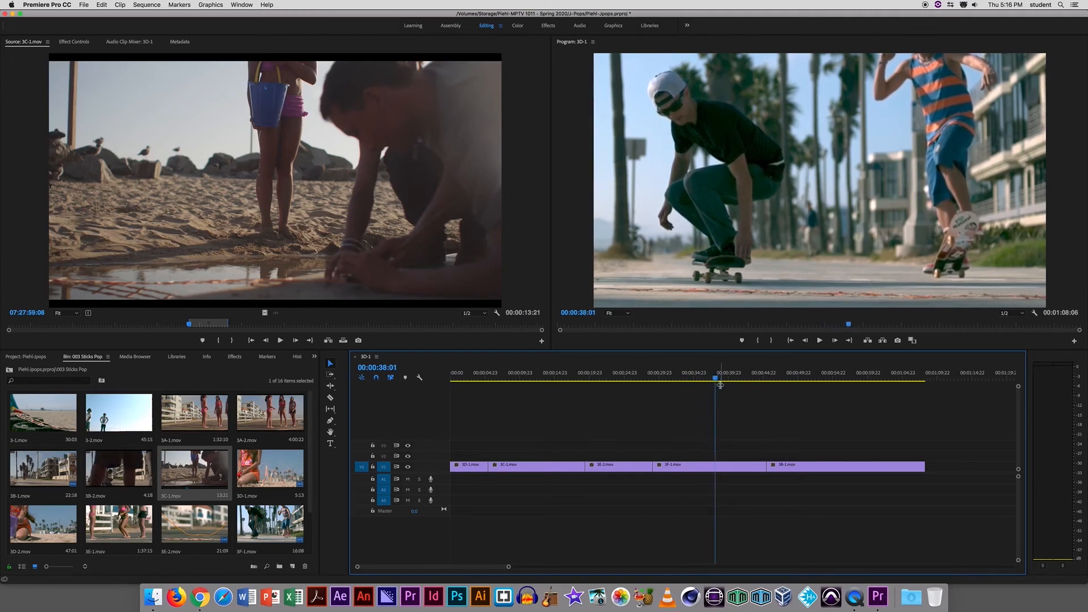
{"action": "key", "text": "shift+Left"}
{"action": "key", "text": "shift+Left"}
{"action": "key", "text": "shift+Left"}
{"action": "key", "text": "shift+Left"}
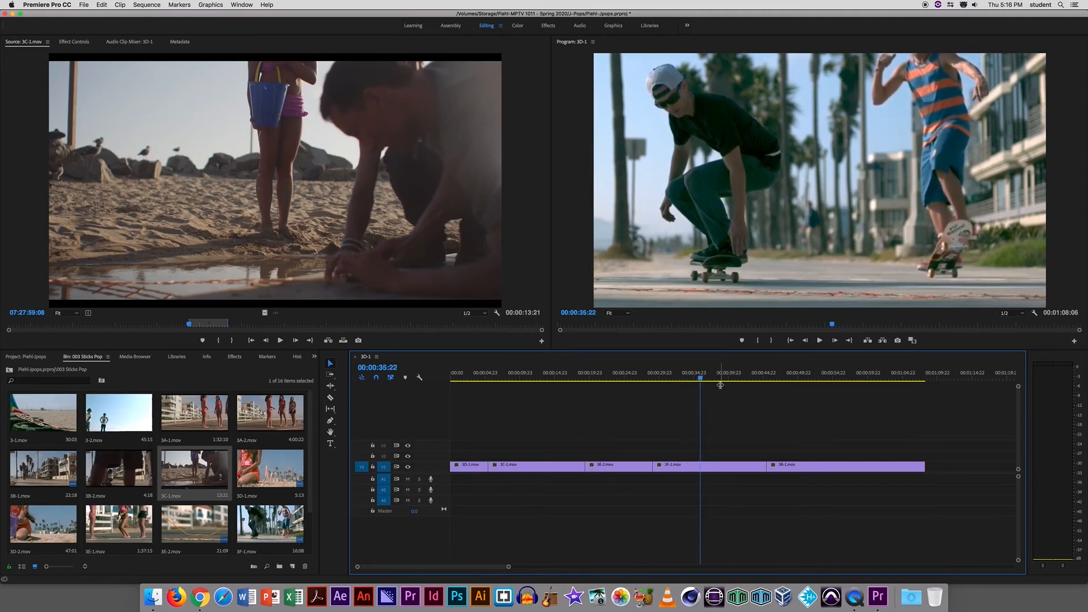
{"action": "key", "text": "Right"}
{"action": "key", "text": "Right"}
{"action": "key", "text": "Right"}
{"action": "key", "text": "Right"}
{"action": "key", "text": "Right"}
{"action": "key", "text": "Right"}
{"action": "key", "text": "Right"}
{"action": "key", "text": "Right"}
{"action": "key", "text": "Right"}
{"action": "key", "text": "Right"}
{"action": "key", "text": "Right"}
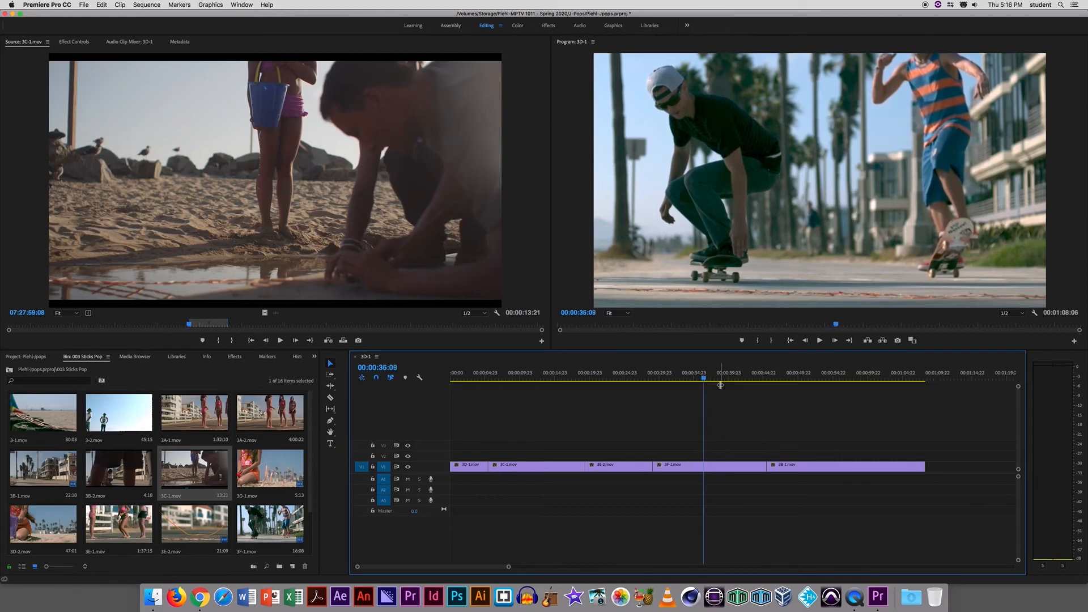
{"action": "key", "text": "Right"}
{"action": "key", "text": "Right"}
{"action": "key", "text": "Right"}
{"action": "key", "text": "Right"}
{"action": "key", "text": "Right"}
{"action": "key", "text": "Right"}
{"action": "key", "text": "Right"}
{"action": "key", "text": "Right"}
{"action": "key", "text": "Right"}
{"action": "key", "text": "Right"}
{"action": "key", "text": "Right"}
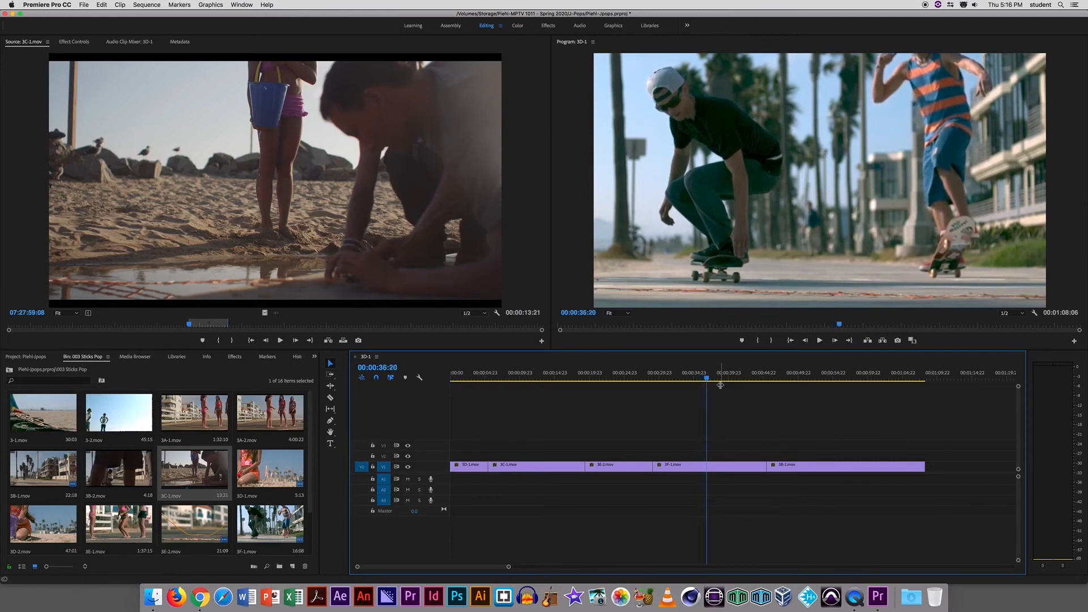
{"action": "key", "text": "Right"}
{"action": "key", "text": "Right"}
{"action": "key", "text": "Right"}
{"action": "key", "text": "Right"}
{"action": "key", "text": "Right"}
{"action": "key", "text": "Right"}
{"action": "key", "text": "Right"}
{"action": "key", "text": "Right"}
{"action": "key", "text": "Right"}
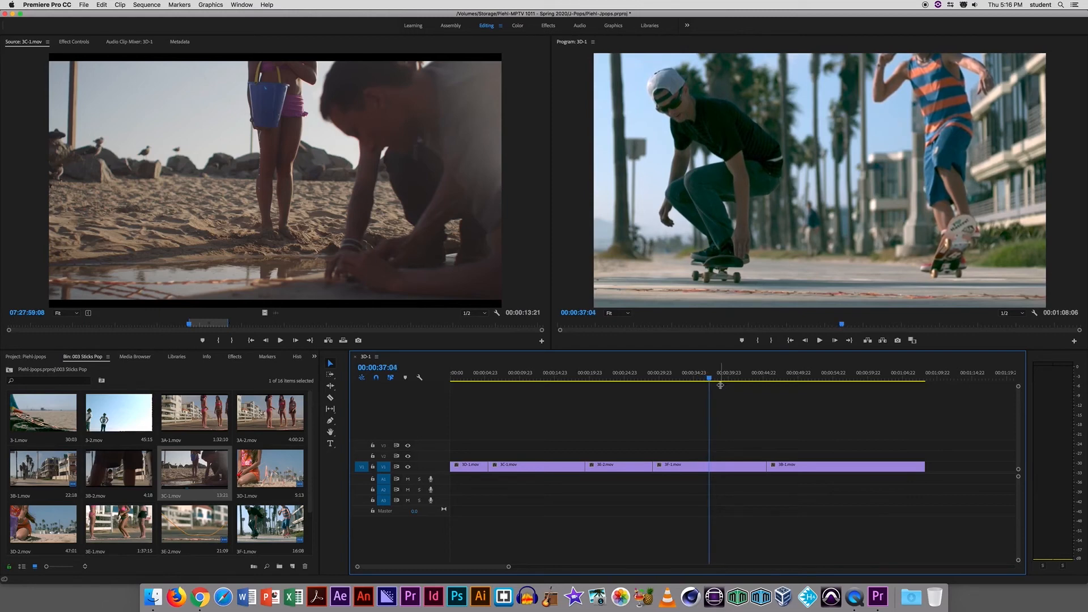
{"action": "key", "text": "Right"}
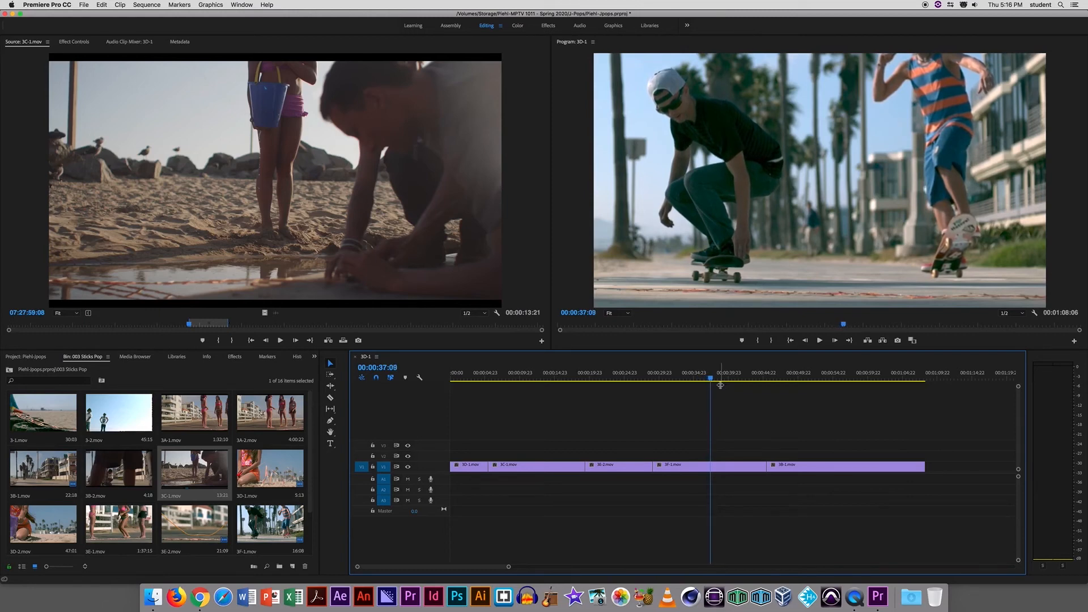
{"action": "key", "text": "Right"}
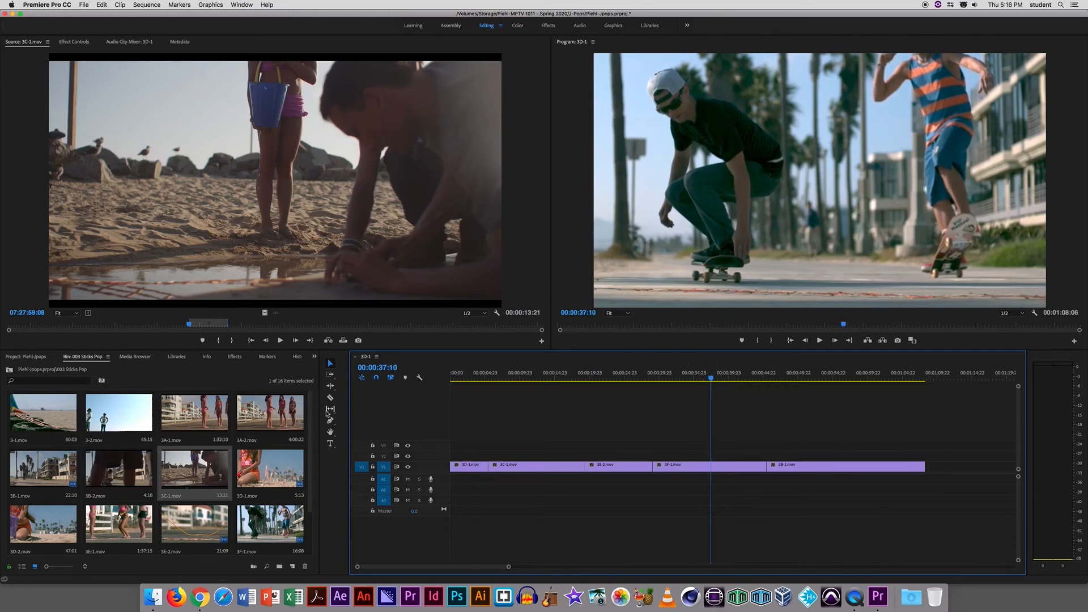
{"action": "left_click", "coordinate": [330, 398]}
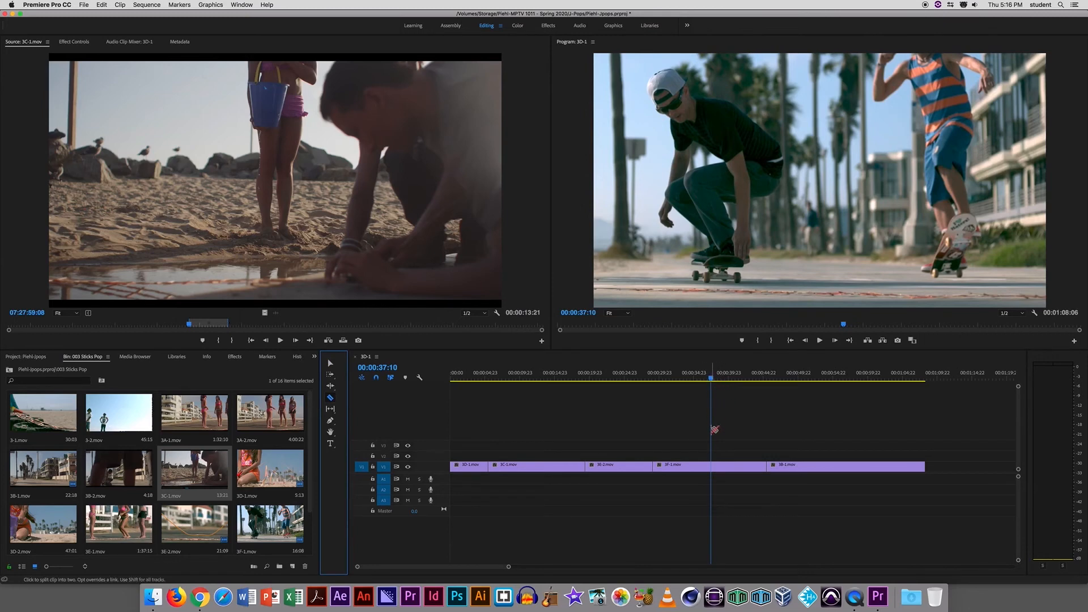
{"action": "left_click", "coordinate": [712, 466]}
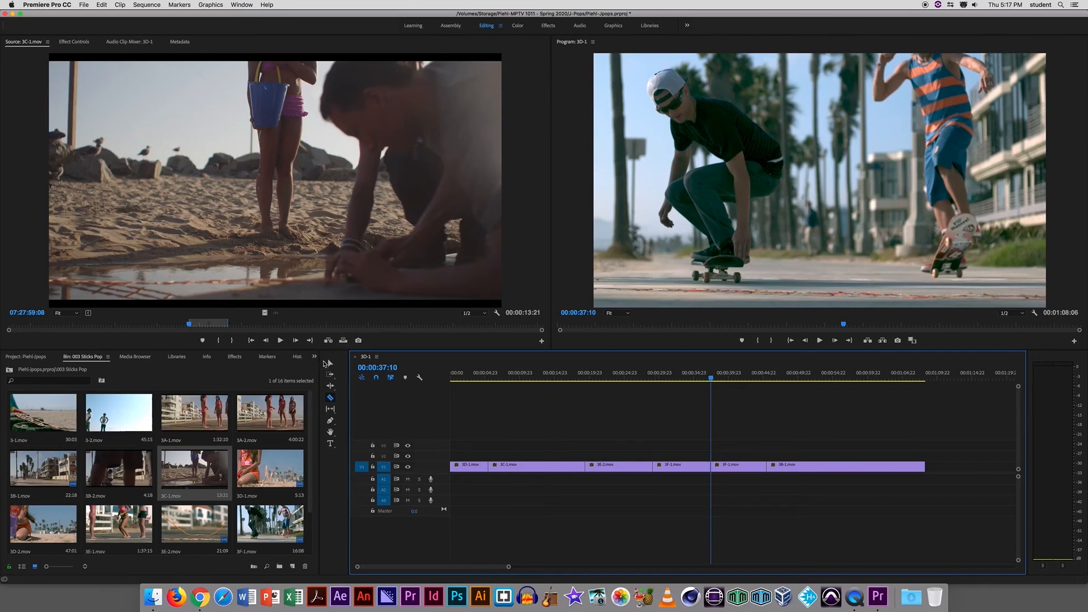
Delete the second part of 3F-1.mov after the cut and ripple delete the gap before 3B-1.mov.
{"action": "left_click", "coordinate": [330, 364]}
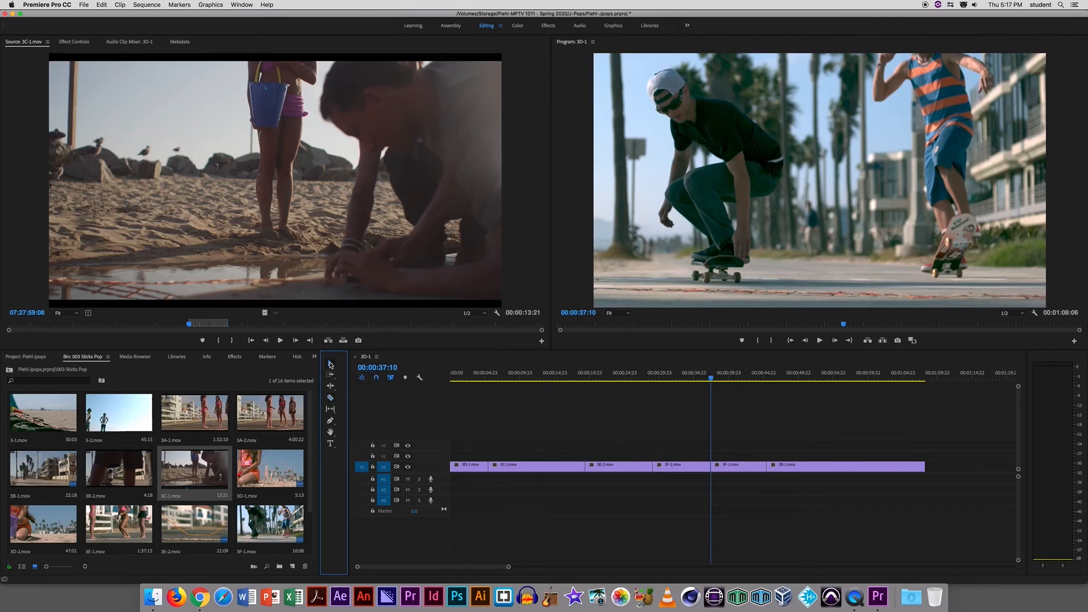
{"action": "left_click", "coordinate": [732, 465]}
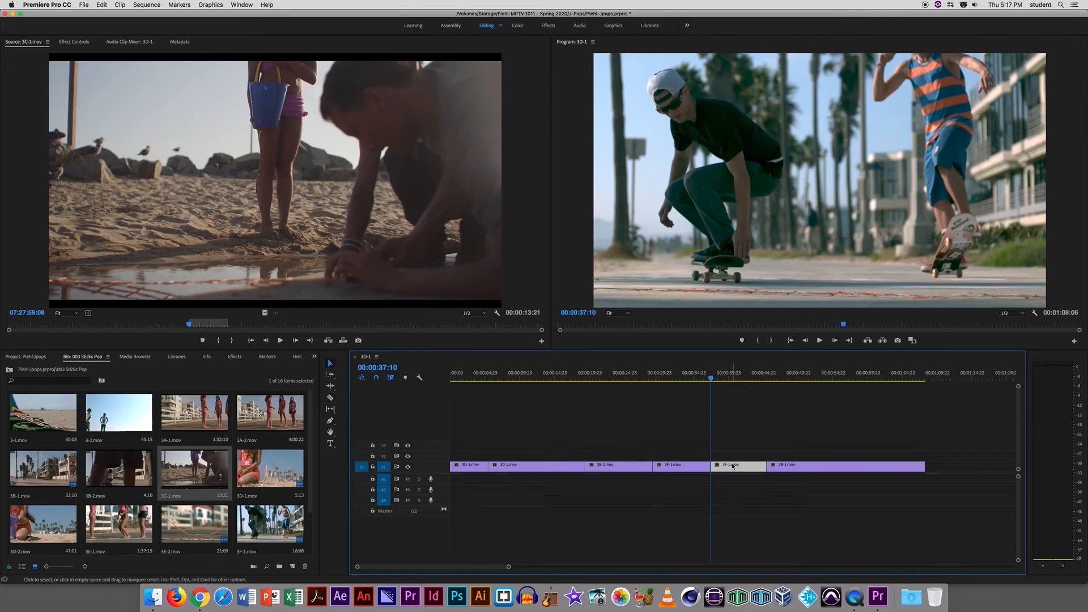
{"action": "key", "text": "Delete"}
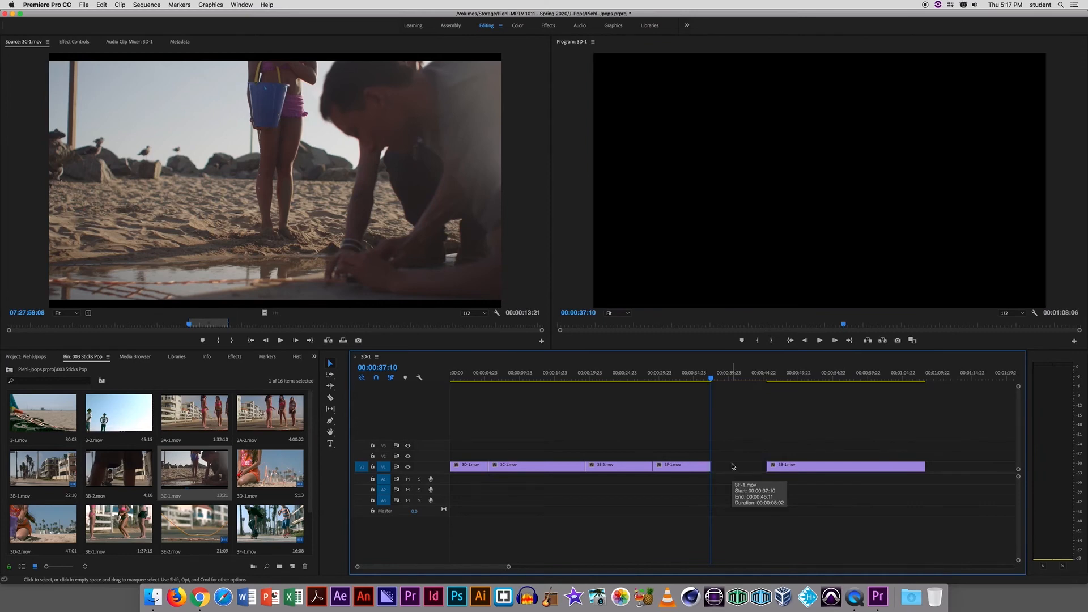
{"action": "right_click", "coordinate": [728, 468]}
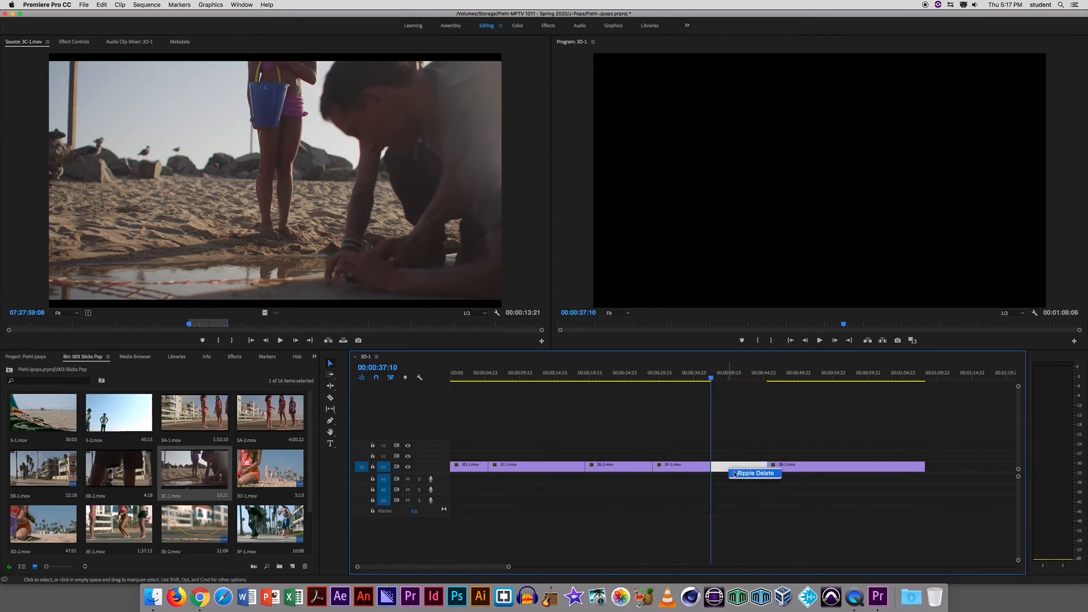
{"action": "left_click", "coordinate": [734, 474]}
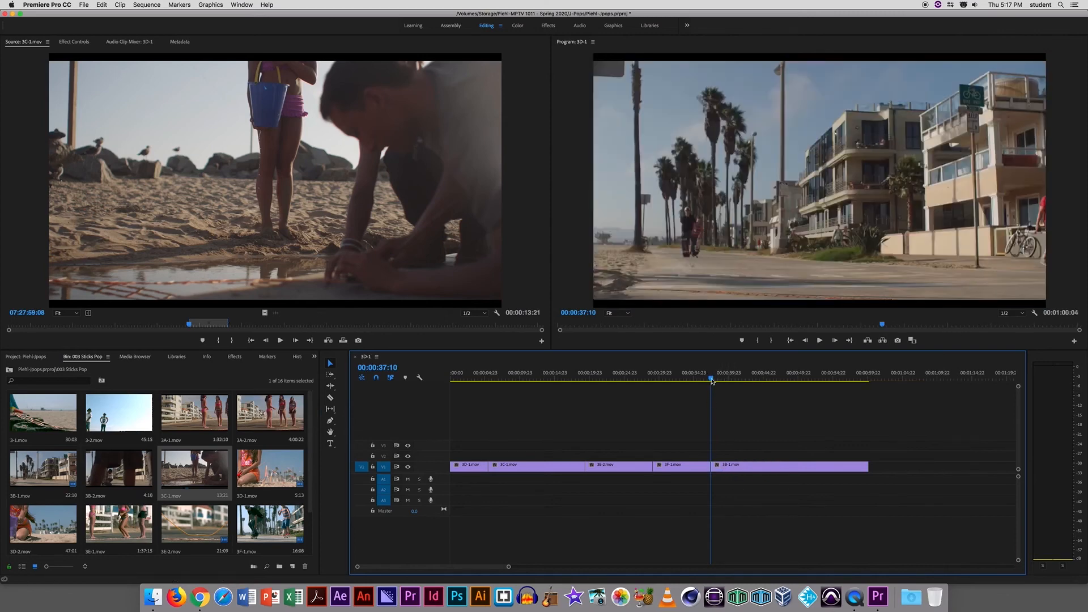
Examine the edit between 3F-1.mov and 3B-1.mov up close, then return to a view of the whole sequence.
{"action": "left_click_drag", "start_coordinate": [712, 380], "coordinate": [713, 379]}
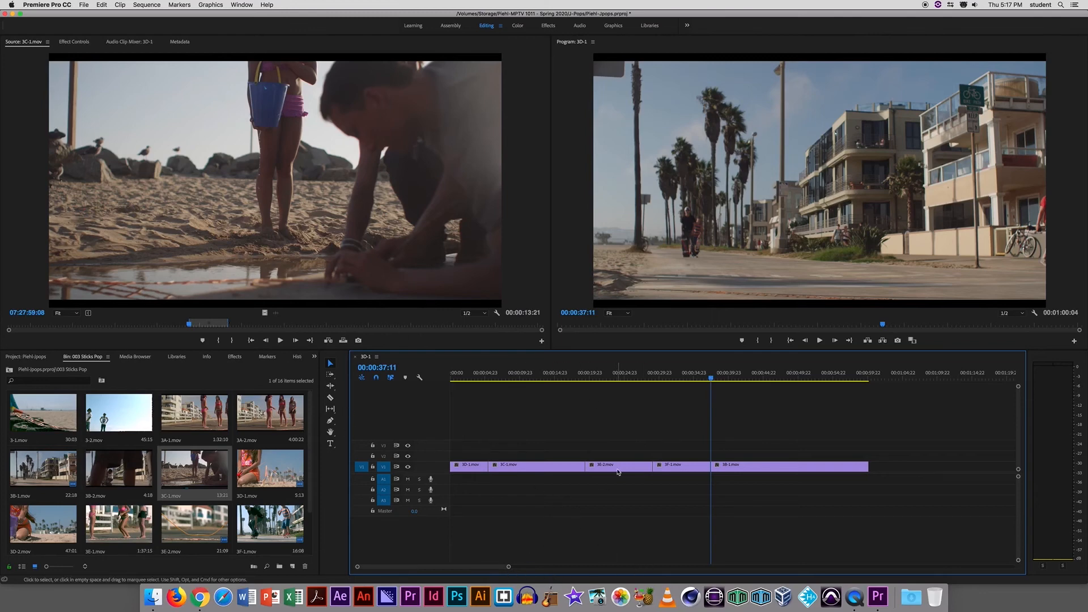
{"action": "key", "text": "="}
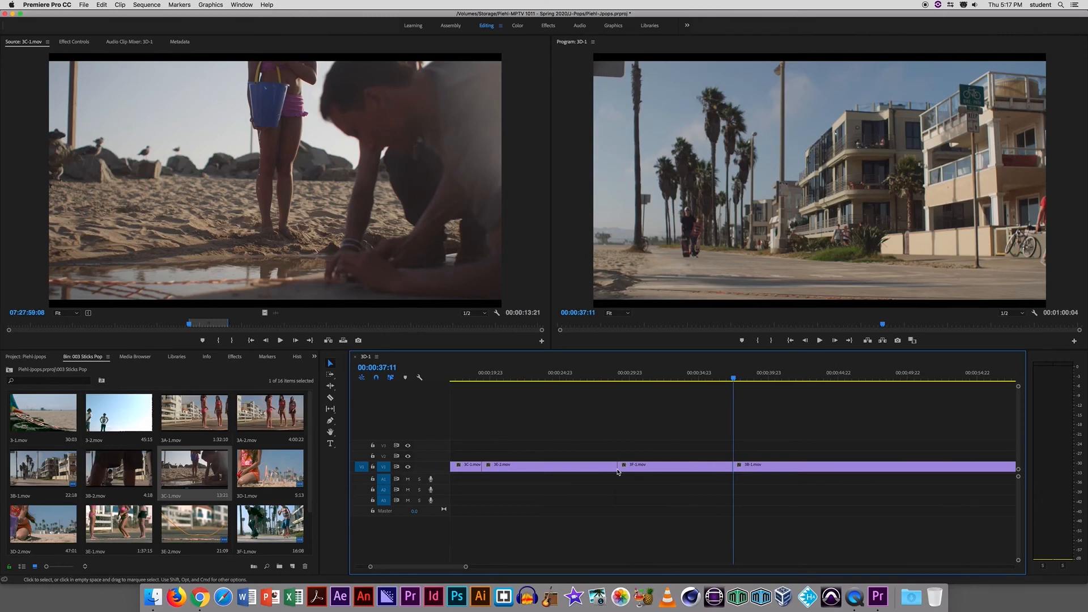
{"action": "key", "text": "="}
{"action": "key", "text": "="}
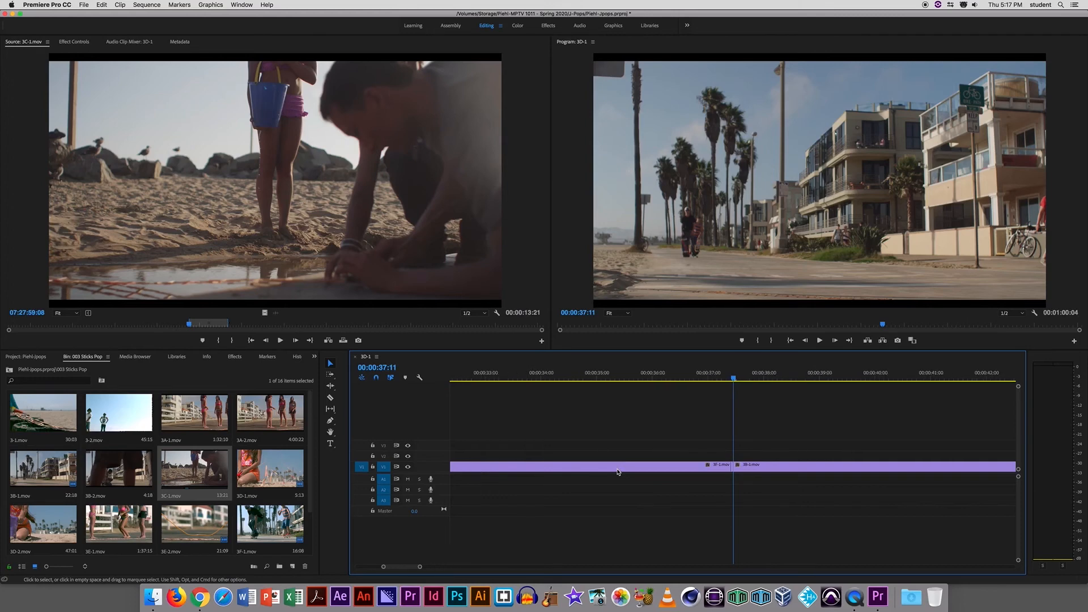
{"action": "key", "text": "minus"}
{"action": "key", "text": "minus"}
{"action": "key", "text": "minus"}
{"action": "key", "text": "minus"}
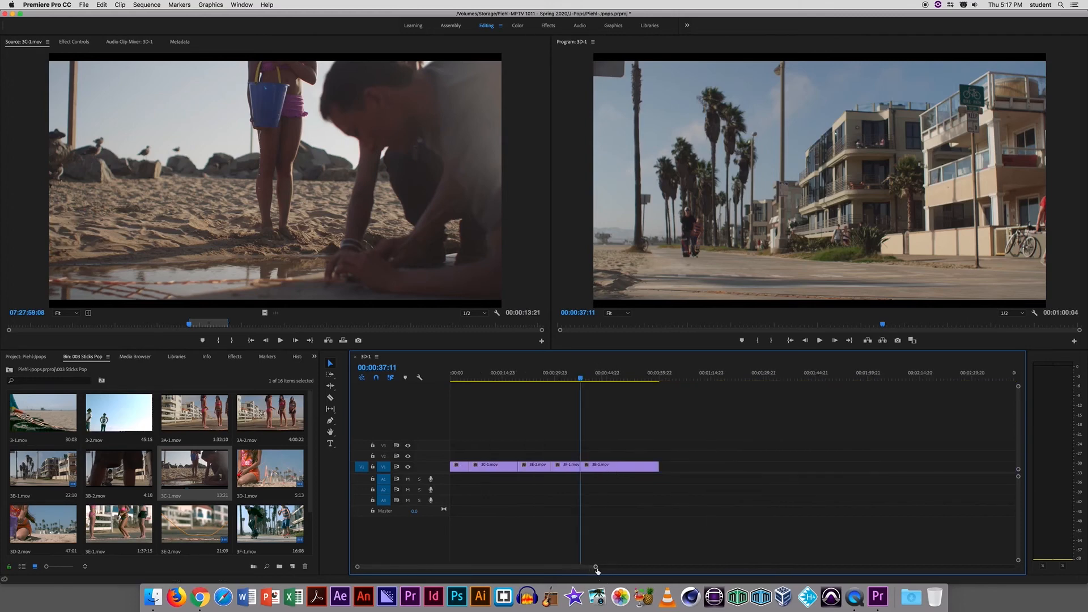
{"action": "left_click_drag", "start_coordinate": [597, 569], "coordinate": [626, 572]}
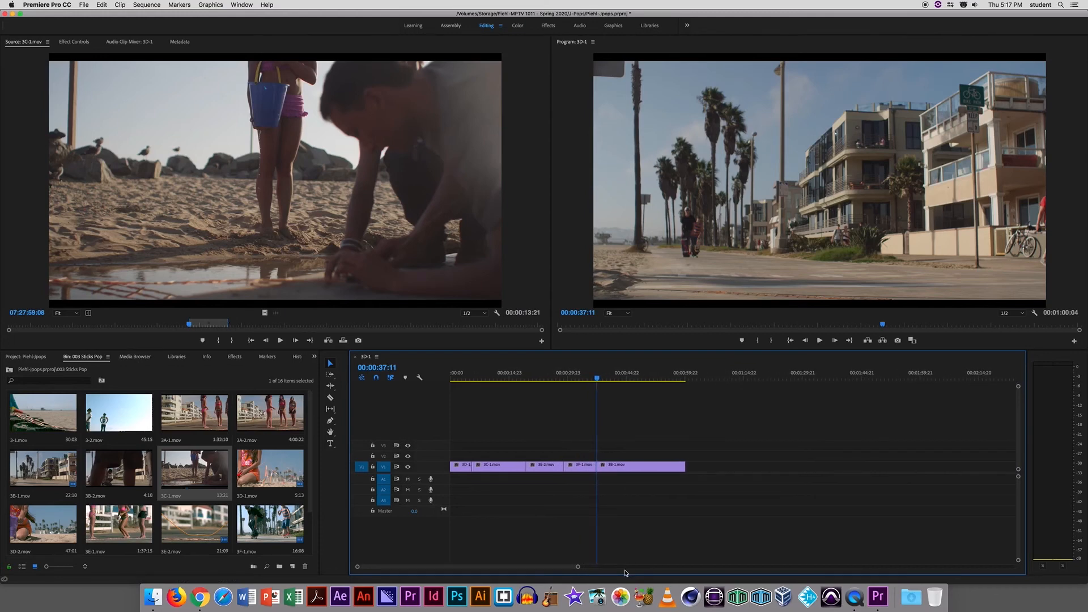
Move the playhead back to 00:00:02:17 in the first clip and open 3D-1.mov and 3E-1.mov in the source monitor for viewing.
{"action": "left_click_drag", "start_coordinate": [597, 379], "coordinate": [460, 397]}
{"action": "double_click", "coordinate": [273, 471]}
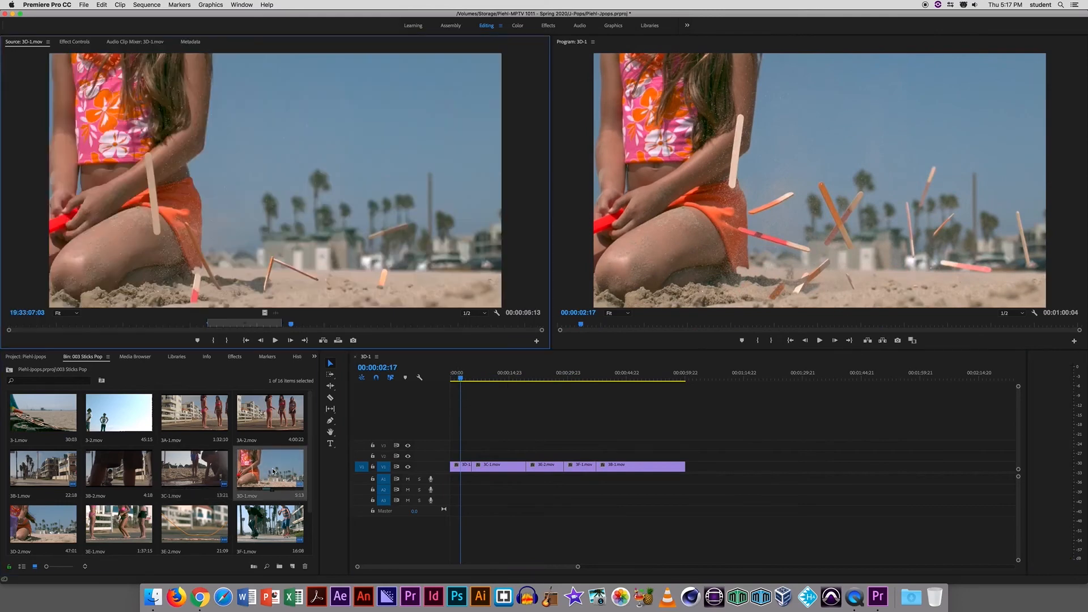
{"action": "double_click", "coordinate": [111, 525]}
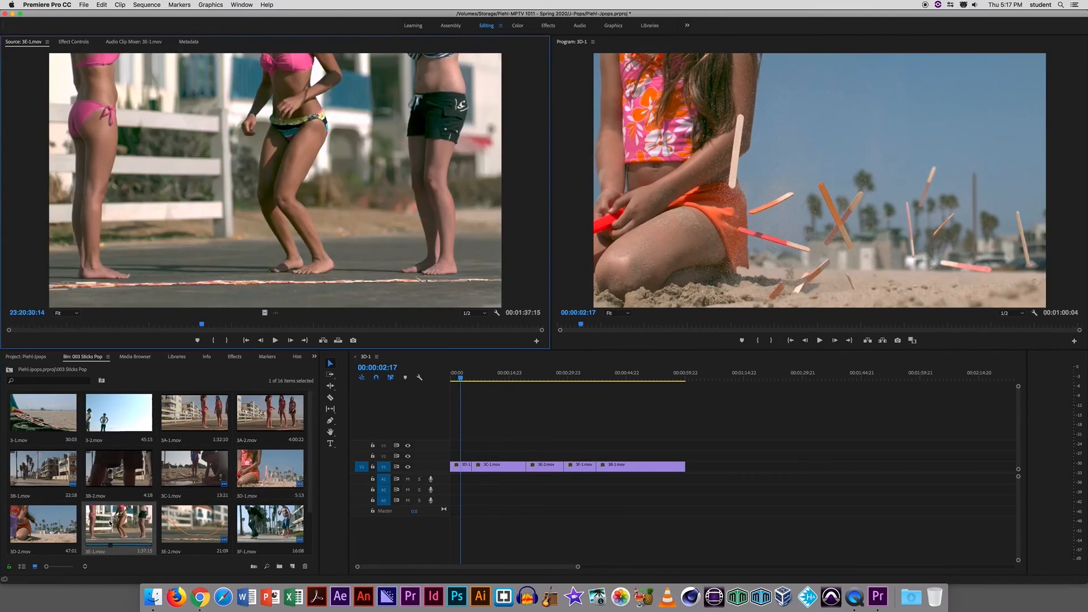
Open 3-1.mov as source, mark an 8-second range ending at 19:06:48:02, and add it to the sequence after 3B-1.mov.
{"action": "double_click", "coordinate": [37, 415]}
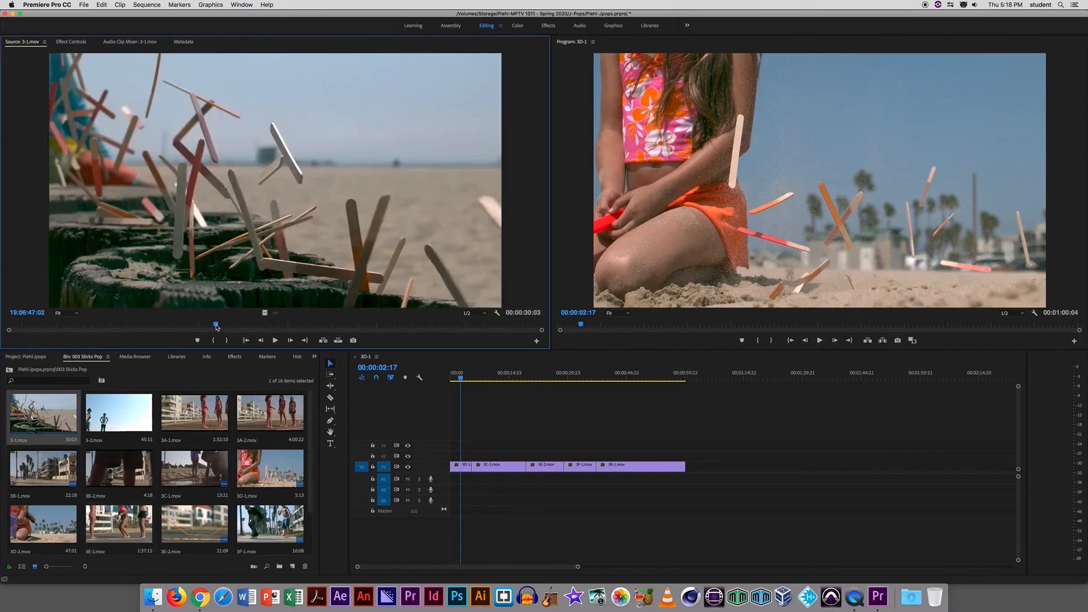
{"action": "mouse_move", "coordinate": [216, 325]}
{"action": "left_mouse_down"}
{"action": "mouse_move", "coordinate": [92, 335]}
{"action": "mouse_move", "coordinate": [235, 332]}
{"action": "left_mouse_up"}
{"action": "key", "text": "i"}
{"action": "key", "text": "o"}
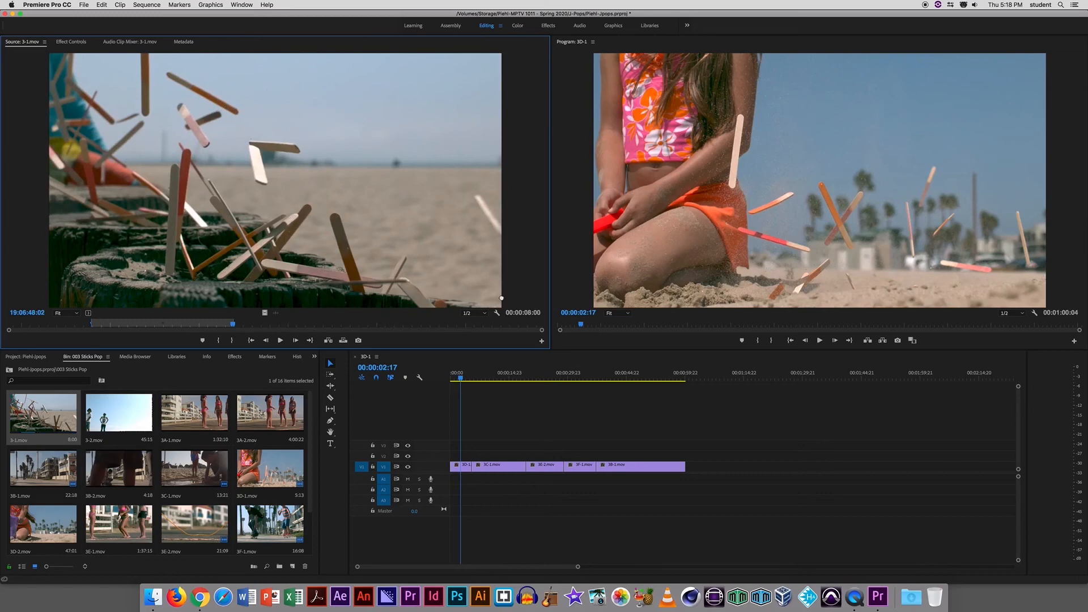
{"action": "left_click_drag", "start_coordinate": [501, 298], "coordinate": [692, 470]}
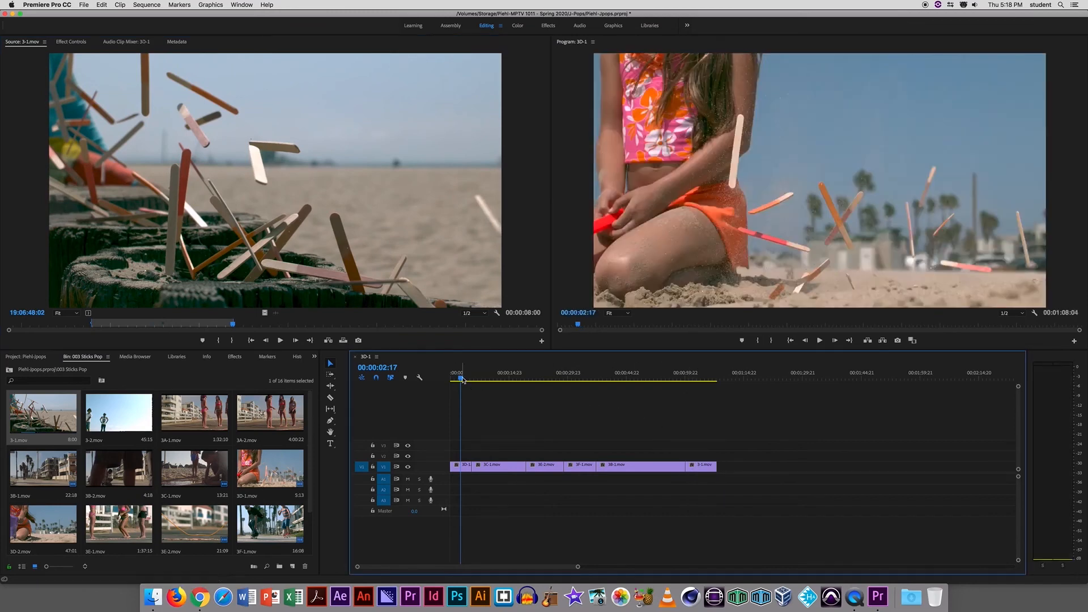
Set the speed of the 3-1.mov clip at the end of the sequence to 200%.
{"action": "left_click_drag", "start_coordinate": [462, 379], "coordinate": [736, 378]}
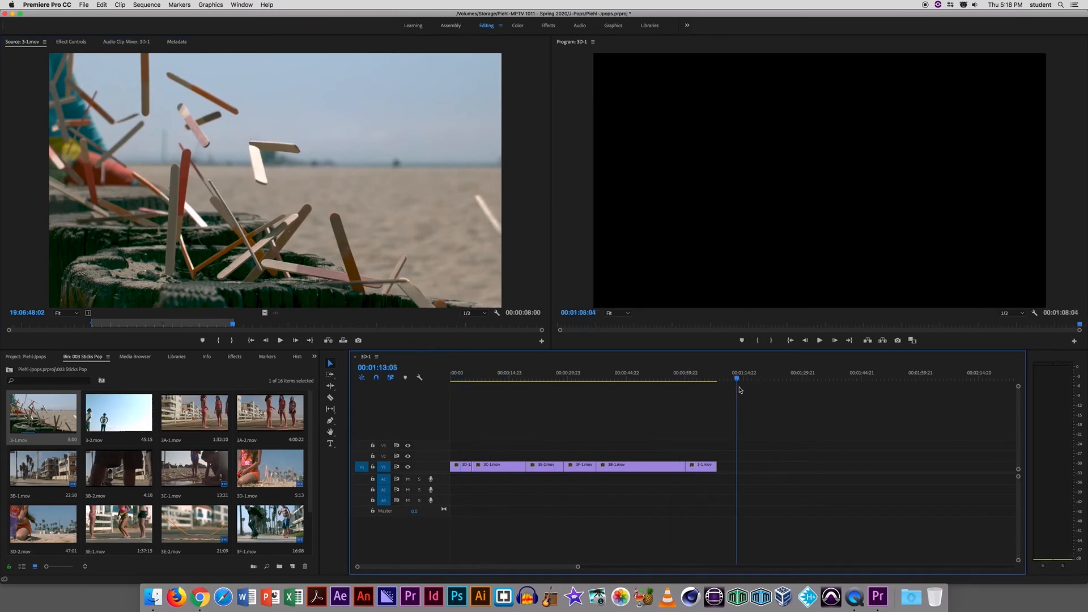
{"action": "left_click", "coordinate": [703, 470]}
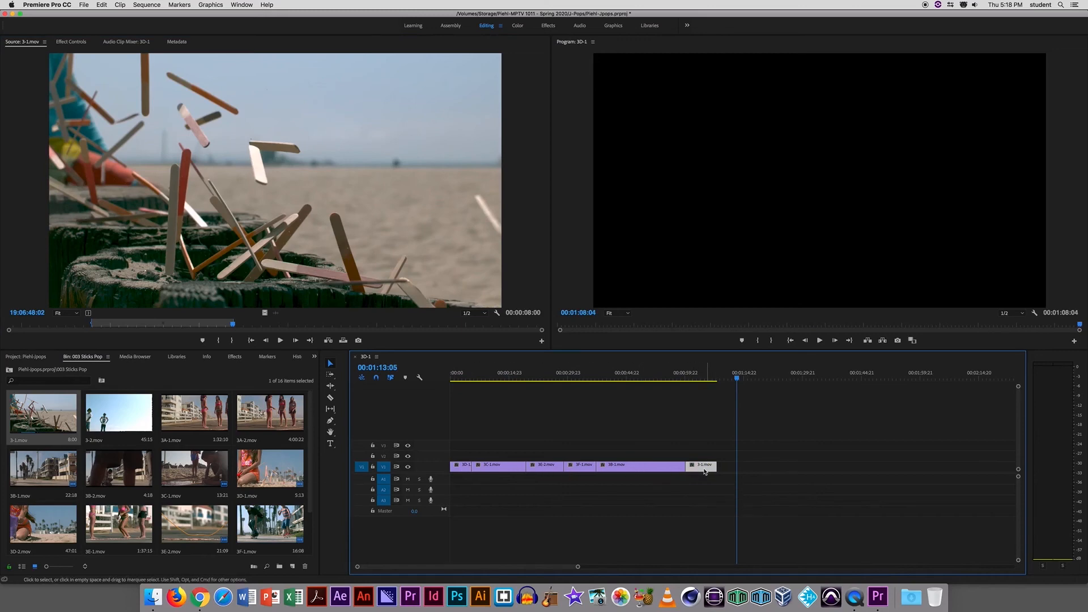
{"action": "left_click", "coordinate": [709, 456]}
{"action": "left_click", "coordinate": [702, 468]}
{"action": "left_click", "coordinate": [120, 5]}
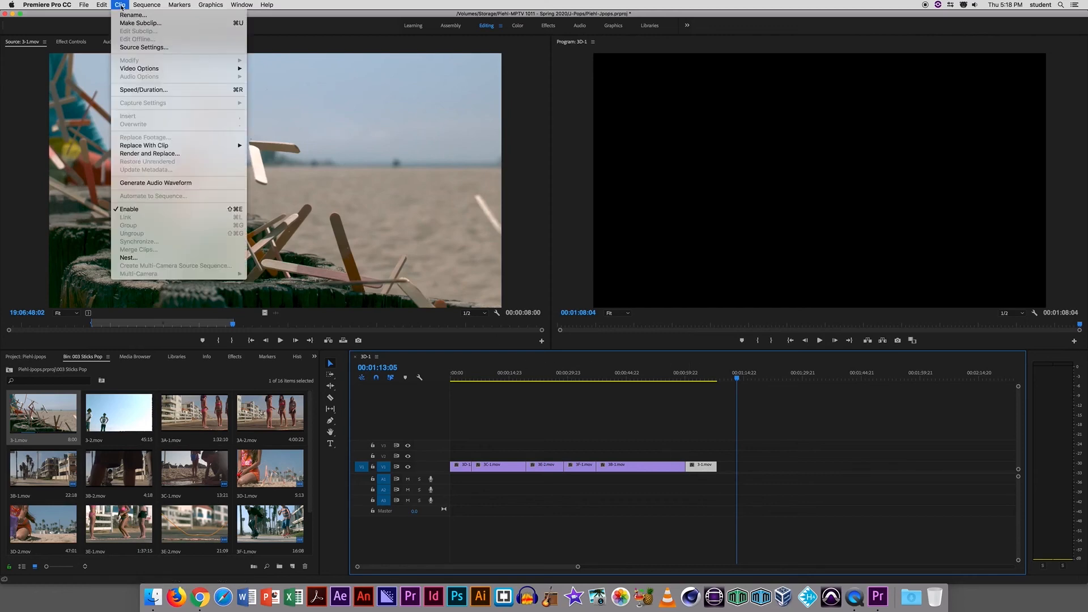
{"action": "left_click", "coordinate": [151, 90]}
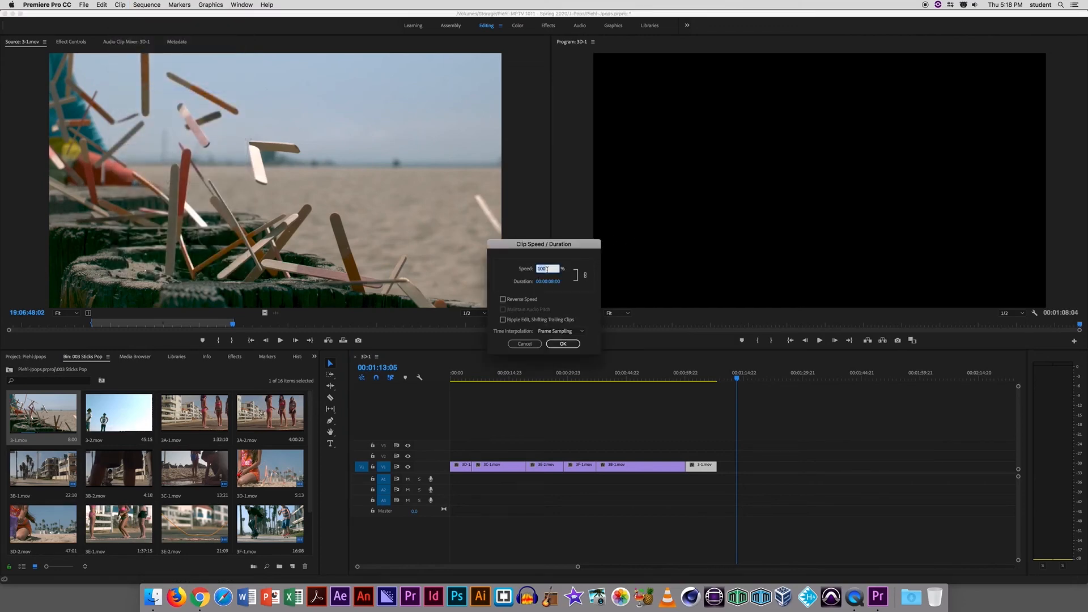
{"action": "type", "text": "2"}
{"action": "left_click", "coordinate": [563, 344]}
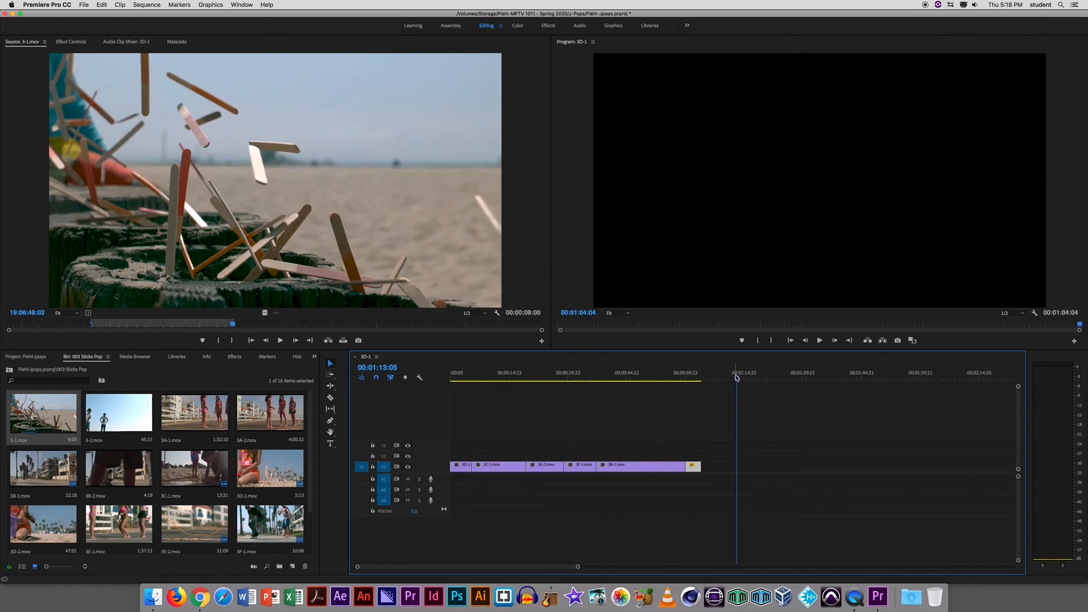
Play the sequence and scrub through the sped-up 3-1.mov clip at its end to check the faster motion.
{"action": "left_click_drag", "start_coordinate": [724, 386], "coordinate": [682, 385]}
{"action": "key", "text": "space"}
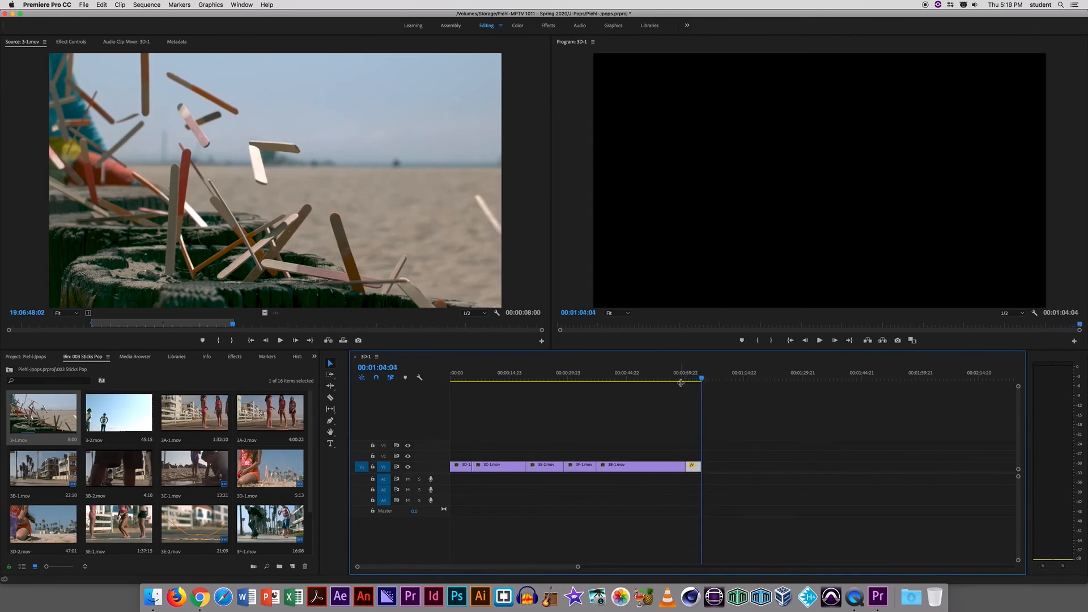
{"action": "key", "text": "space"}
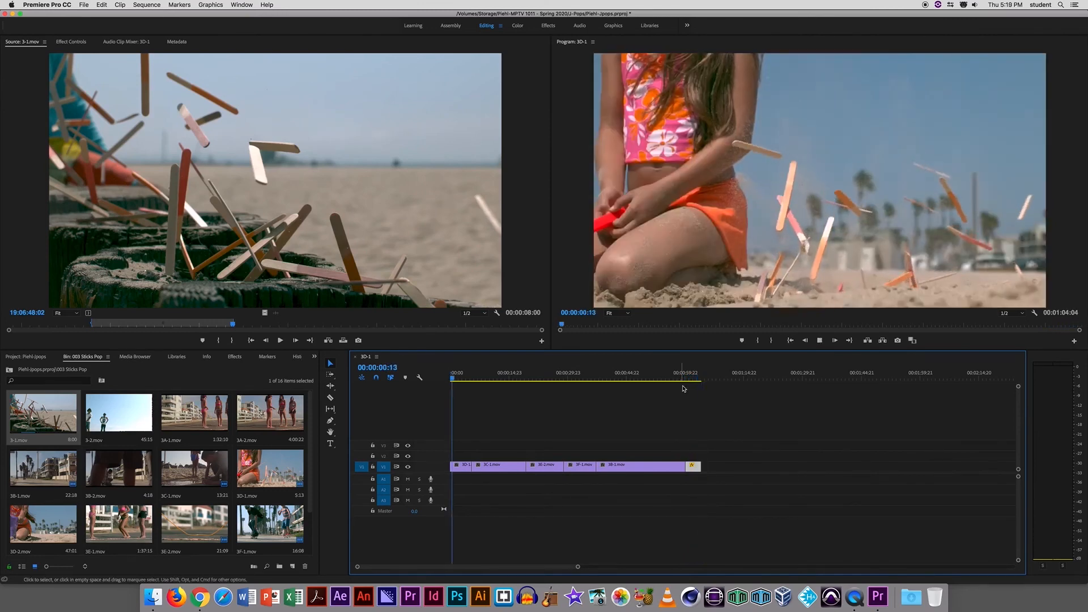
{"action": "left_click", "coordinate": [678, 375]}
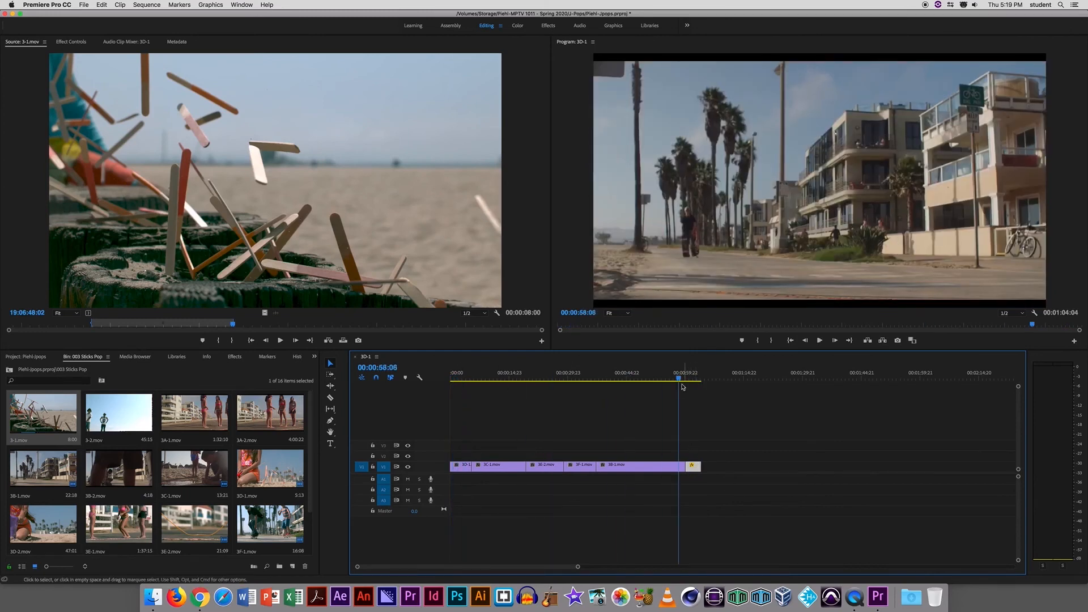
{"action": "left_click_drag", "start_coordinate": [680, 379], "coordinate": [697, 378]}
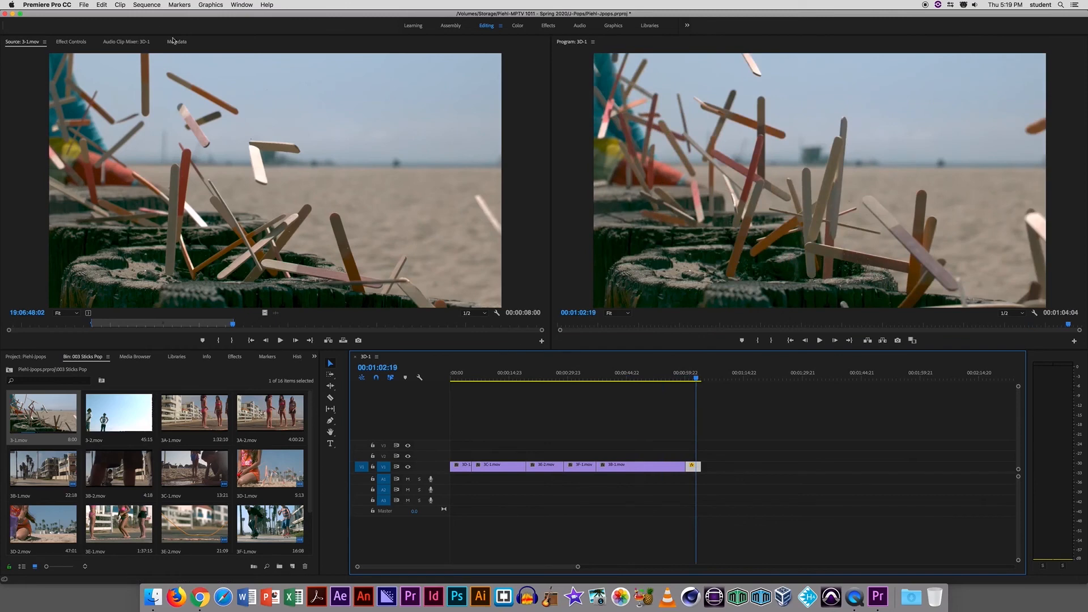
Set the speed of the 3-1.mov clip at the end of the sequence to 50% and play it from its start.
{"action": "left_click", "coordinate": [121, 5]}
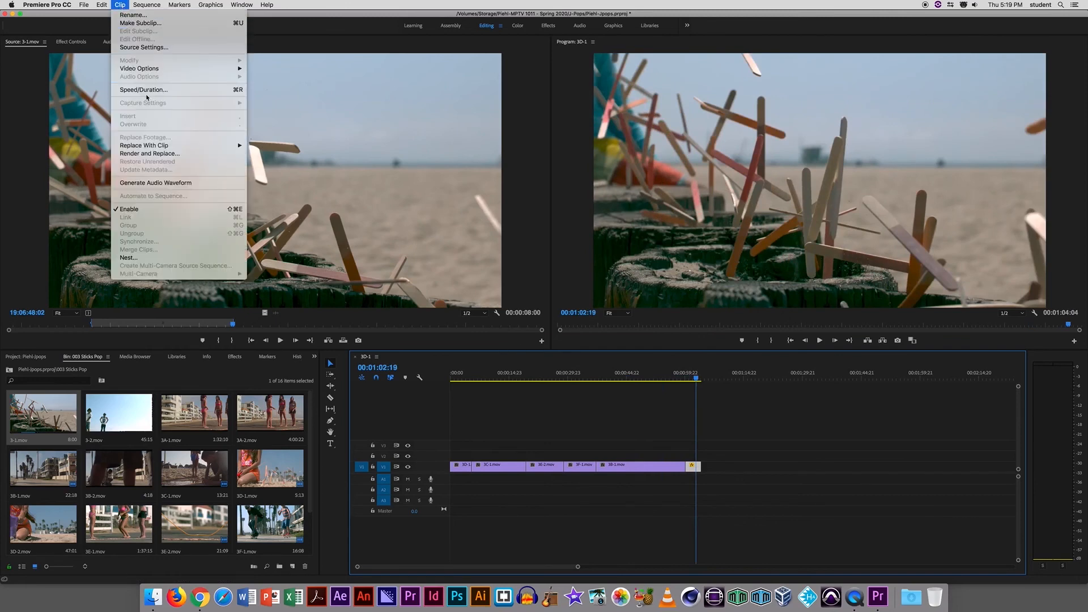
{"action": "left_click", "coordinate": [163, 93]}
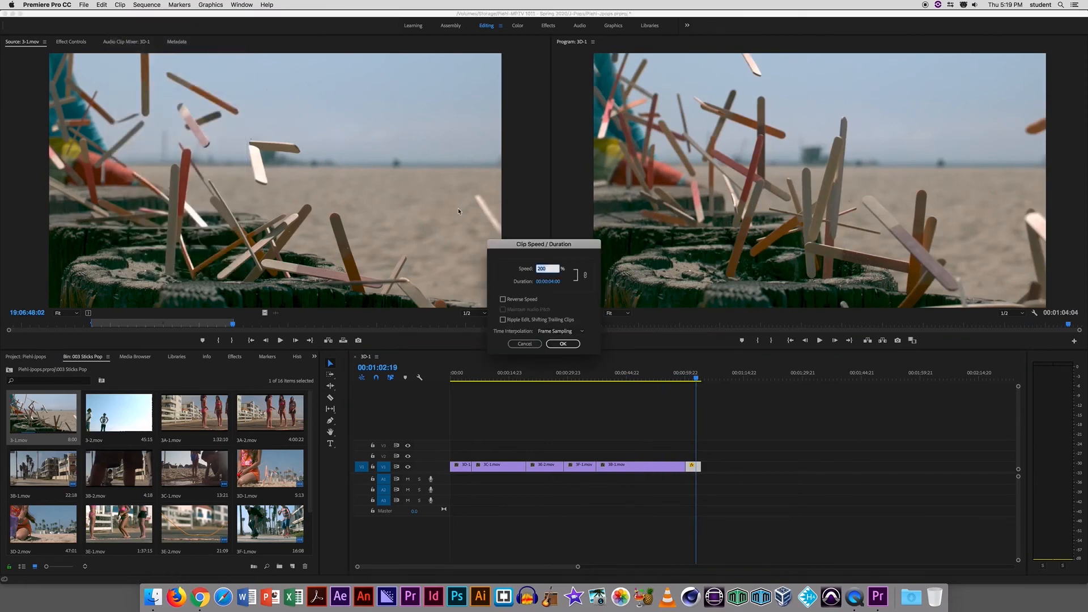
{"action": "type", "text": "50"}
{"action": "left_click", "coordinate": [562, 344]}
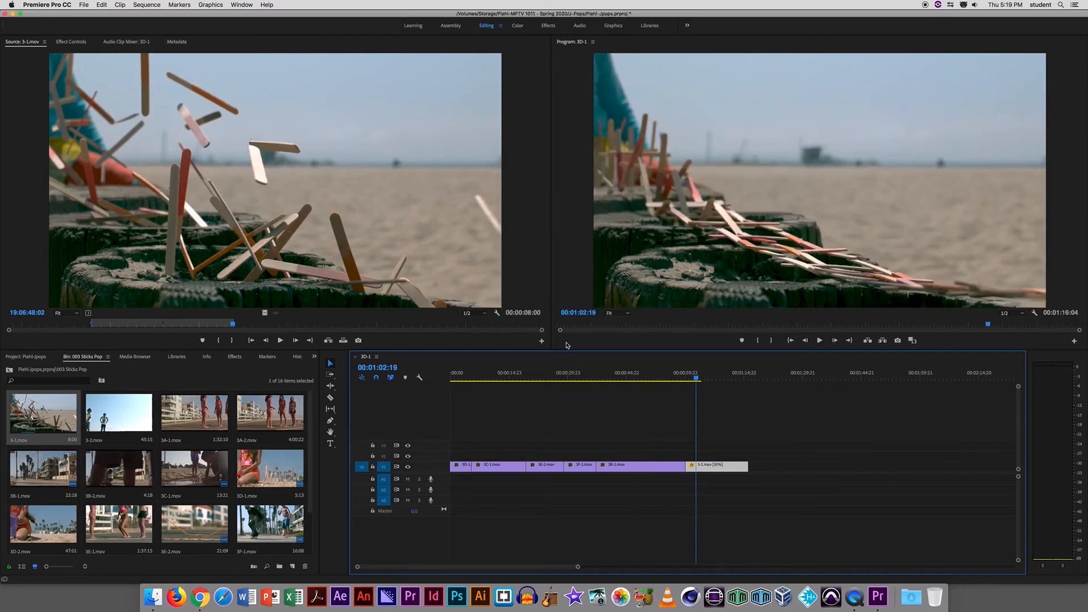
{"action": "left_click_drag", "start_coordinate": [696, 378], "coordinate": [686, 380]}
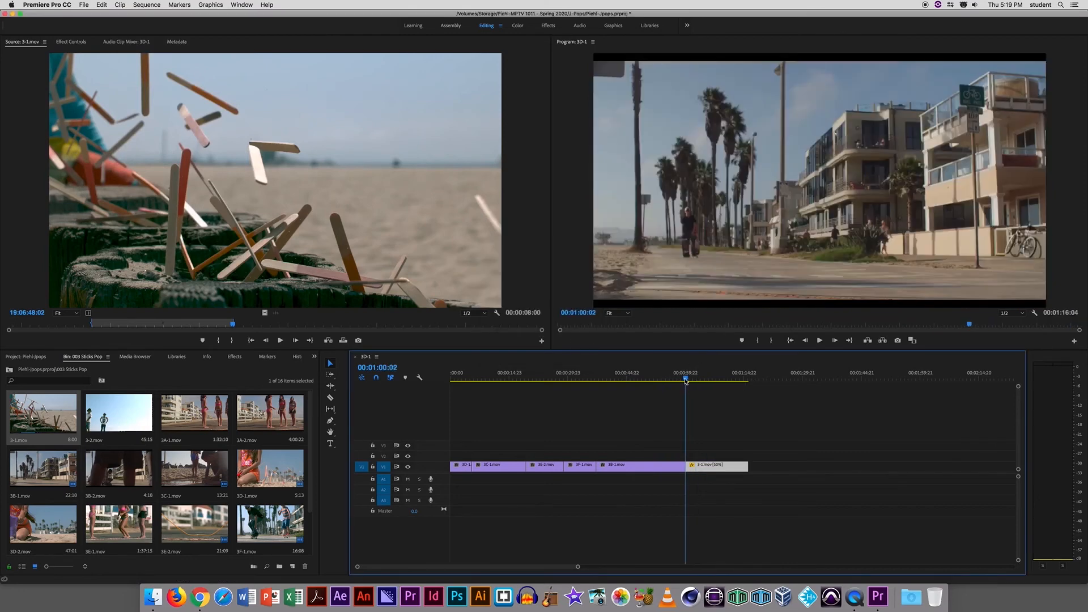
{"action": "key", "text": "space"}
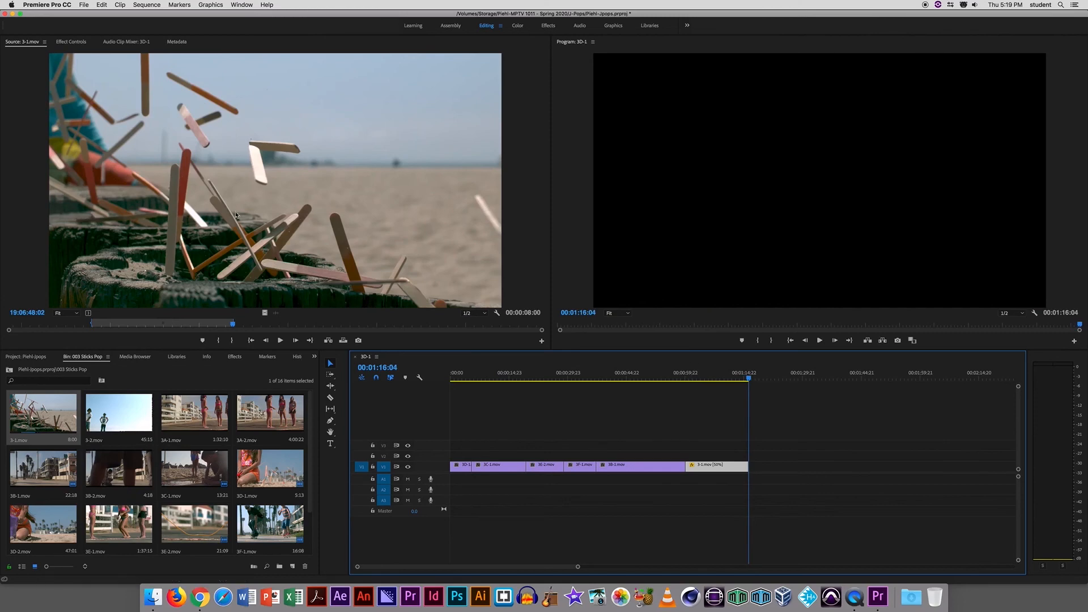
Review the speed and duration settings of the 3-1.mov clip without changing them.
{"action": "left_click", "coordinate": [120, 4]}
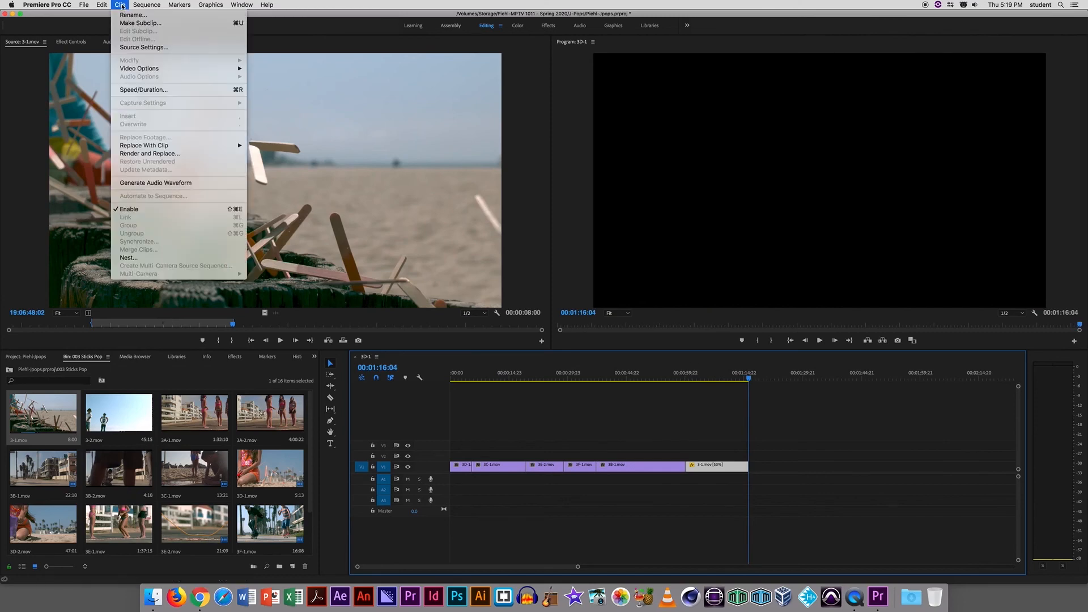
{"action": "left_click", "coordinate": [138, 89]}
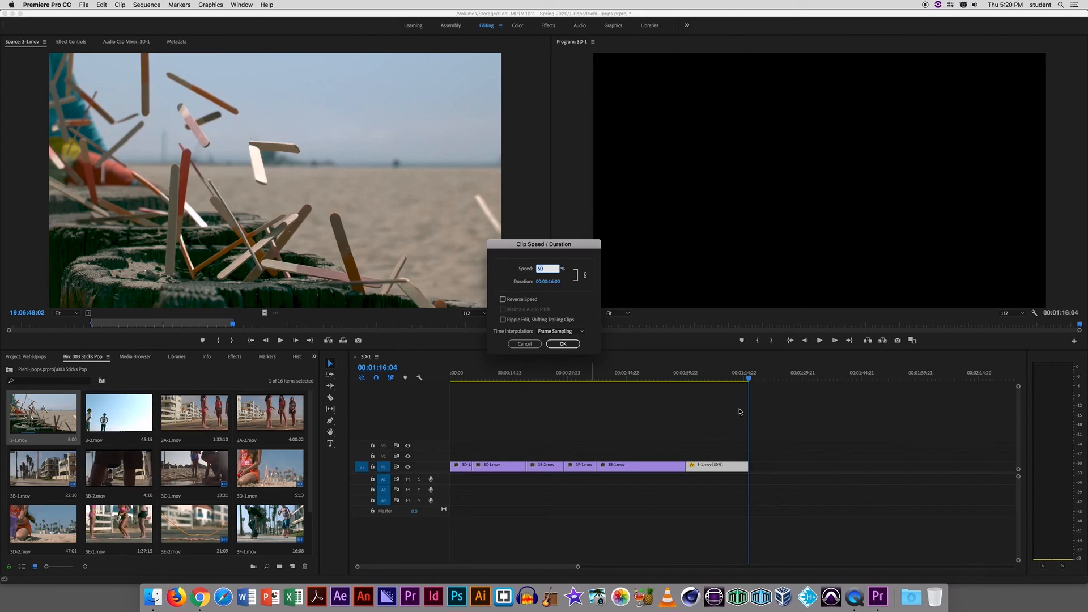
{"action": "left_click", "coordinate": [533, 346]}
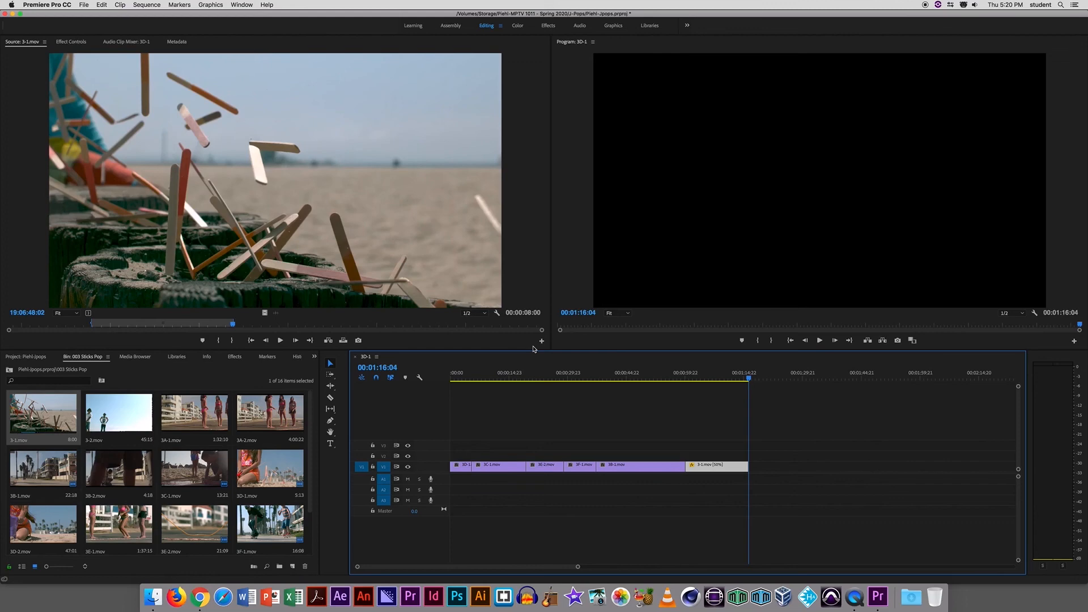
Move the sequence playhead to 00:00:33:10, then open 3D-2.mov as source and park it at 19:41:54:07 on the flying sticks.
{"action": "left_click_drag", "start_coordinate": [748, 377], "coordinate": [581, 400]}
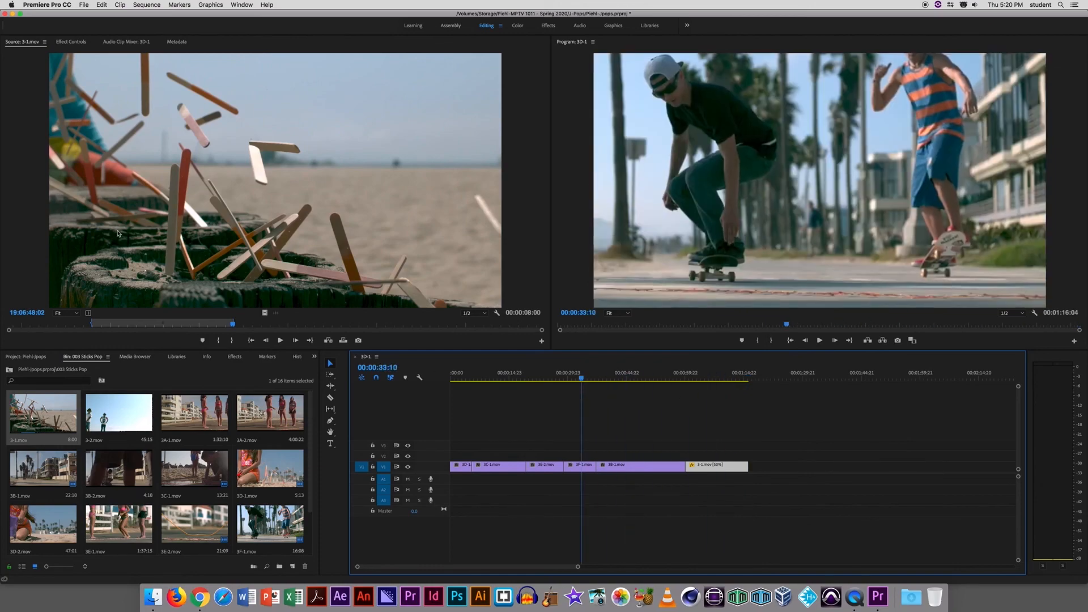
{"action": "left_click_drag", "start_coordinate": [232, 324], "coordinate": [327, 316]}
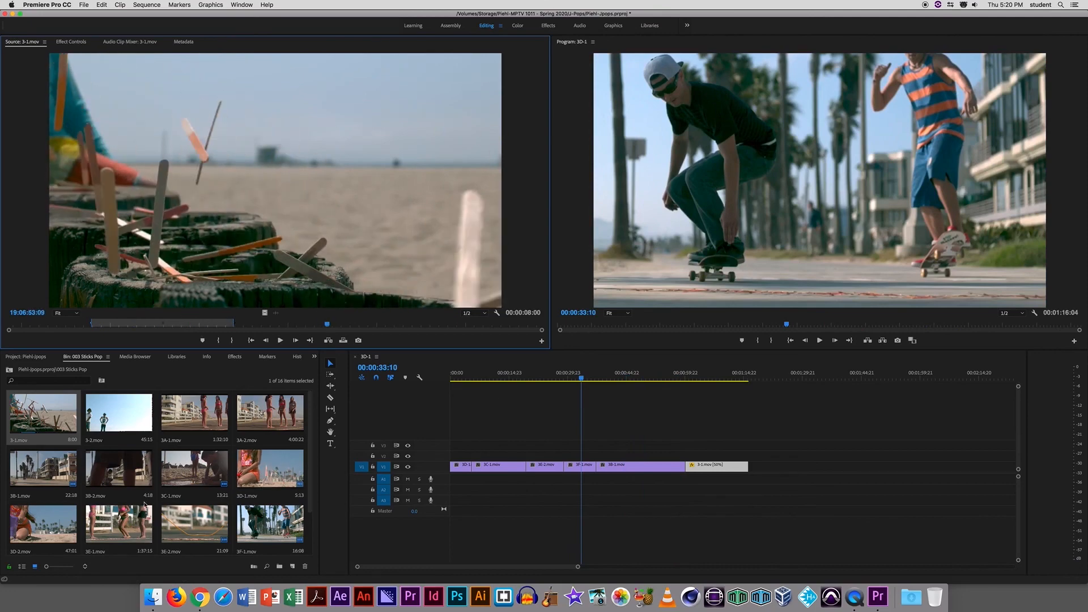
{"action": "double_click", "coordinate": [41, 525]}
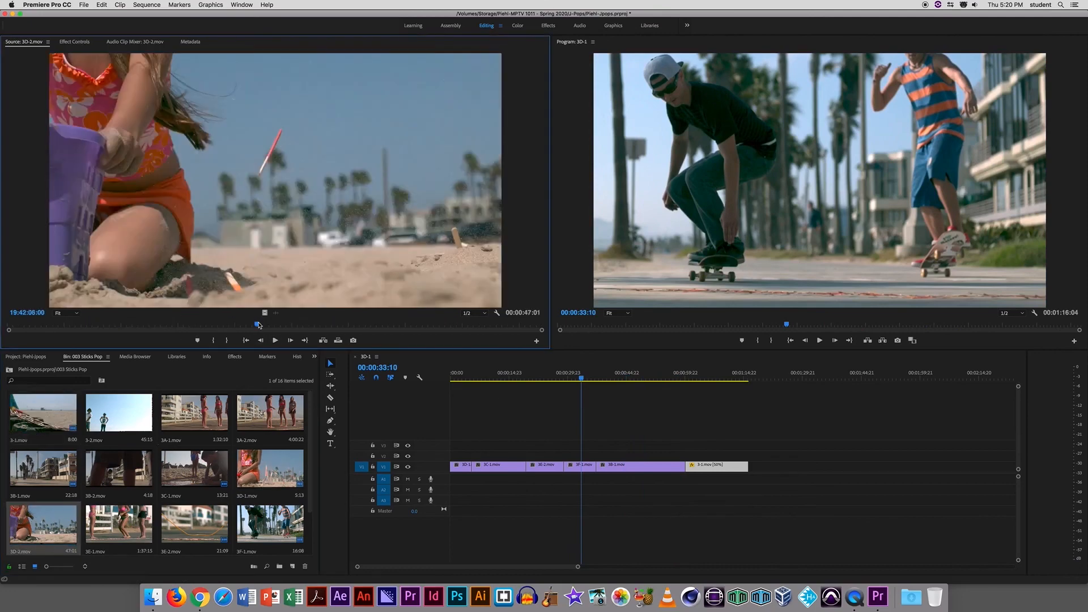
{"action": "left_click_drag", "start_coordinate": [260, 324], "coordinate": [122, 310]}
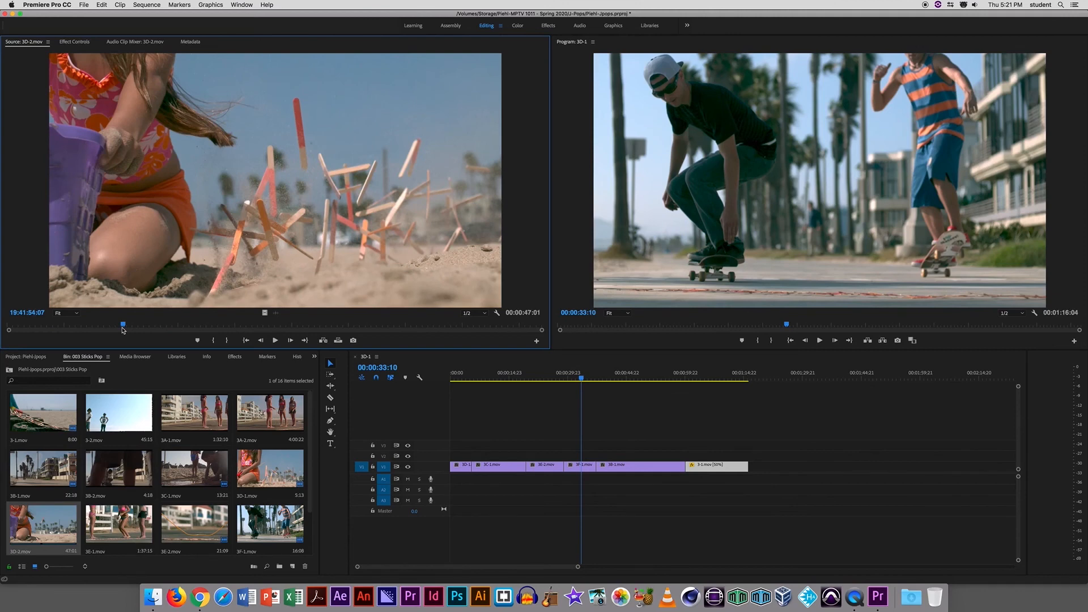
Start exporting the current 3D-2.mov source frame as a still, with JPEG as the format.
{"action": "left_click", "coordinate": [353, 340]}
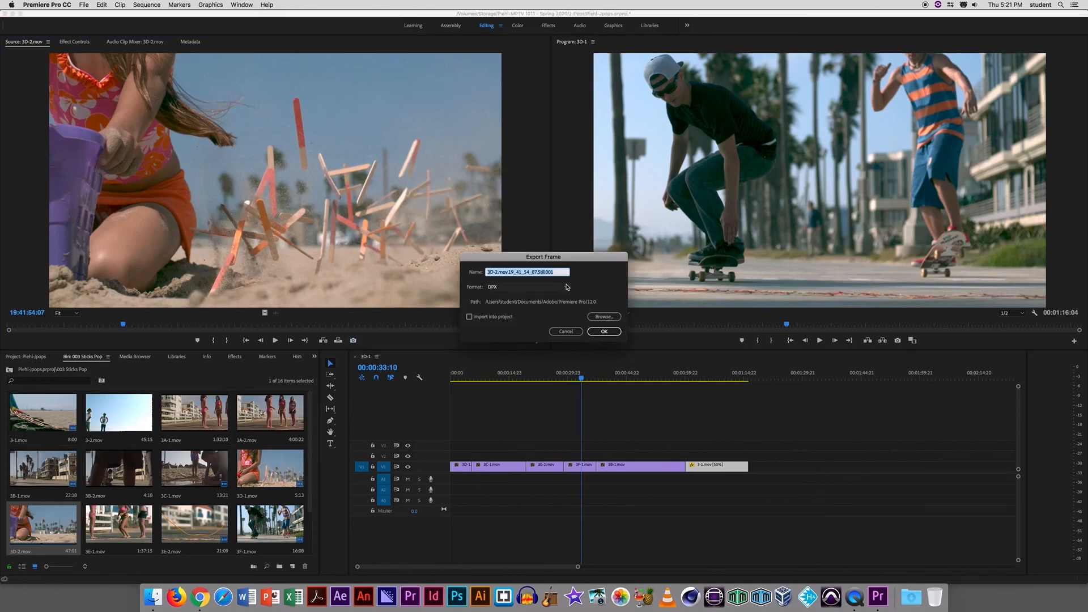
{"action": "left_click", "coordinate": [567, 290]}
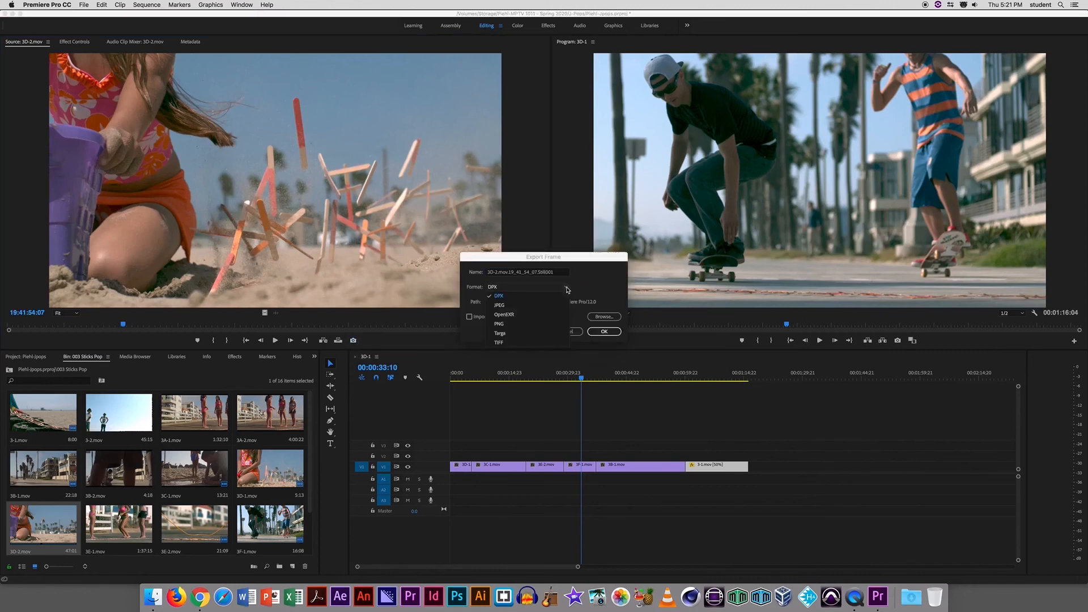
{"action": "left_click", "coordinate": [513, 305]}
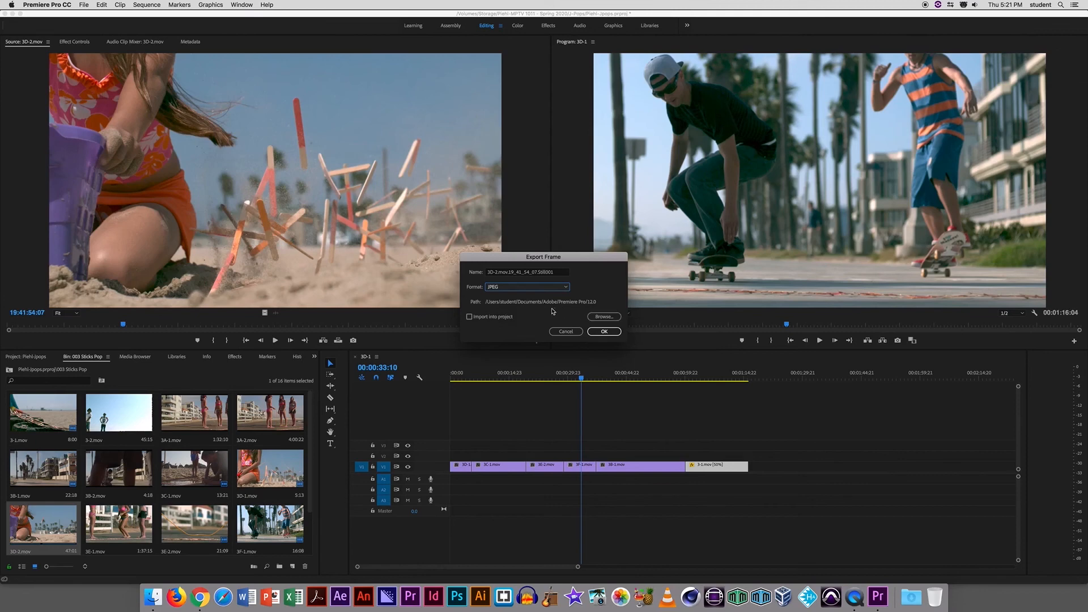
Set the still's export destination to the Clips folder inside the J-Pops project folder on the Storage drive.
{"action": "left_click", "coordinate": [605, 317]}
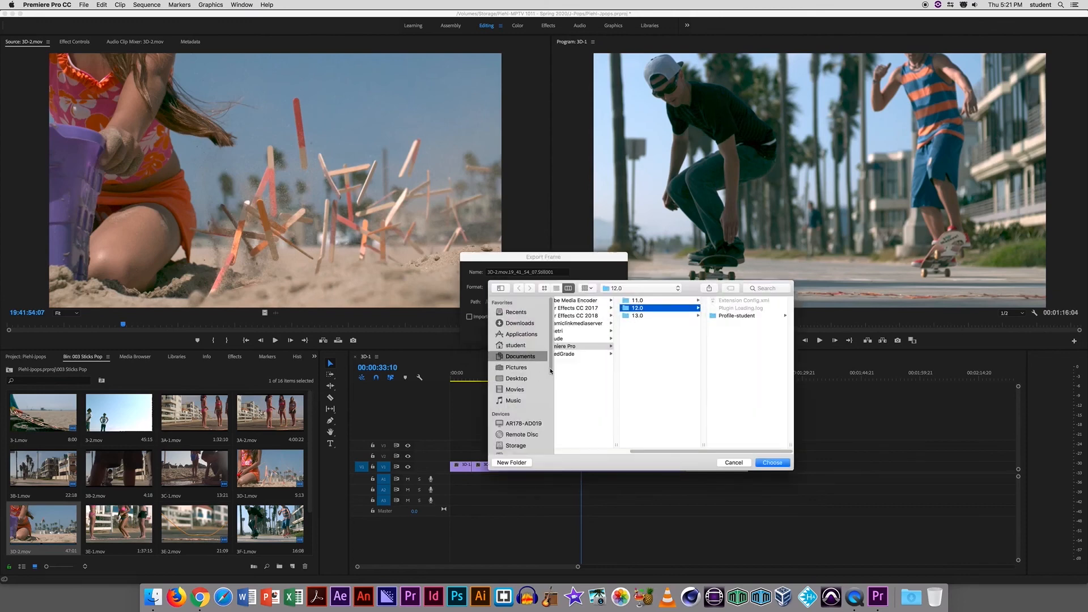
{"action": "left_click_drag", "start_coordinate": [550, 371], "coordinate": [553, 432]}
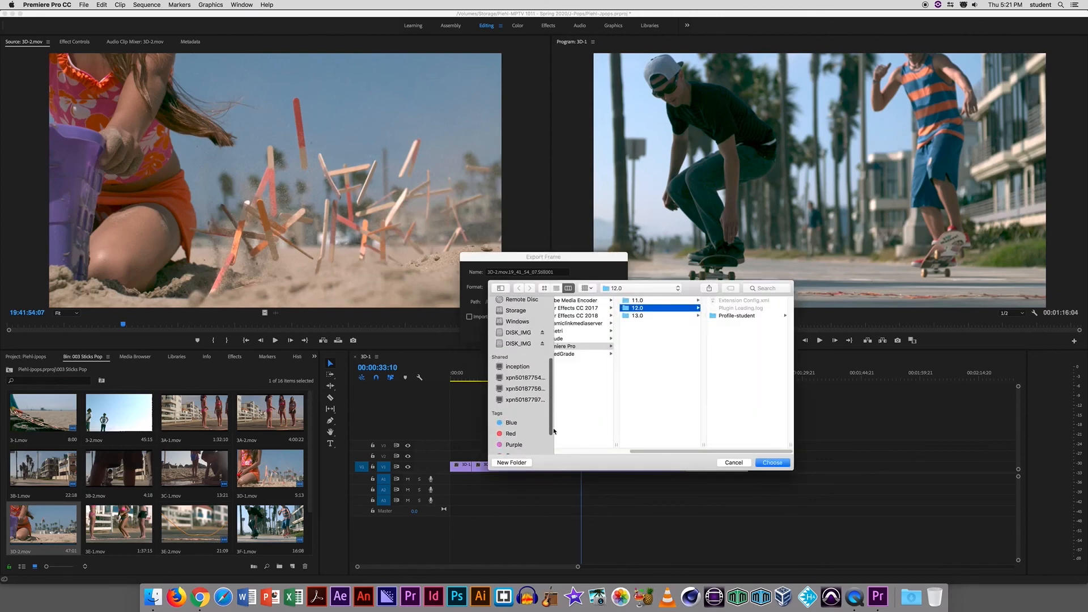
{"action": "scroll", "coordinate": [516, 364], "scroll_direction": "up", "scroll_amount": 3}
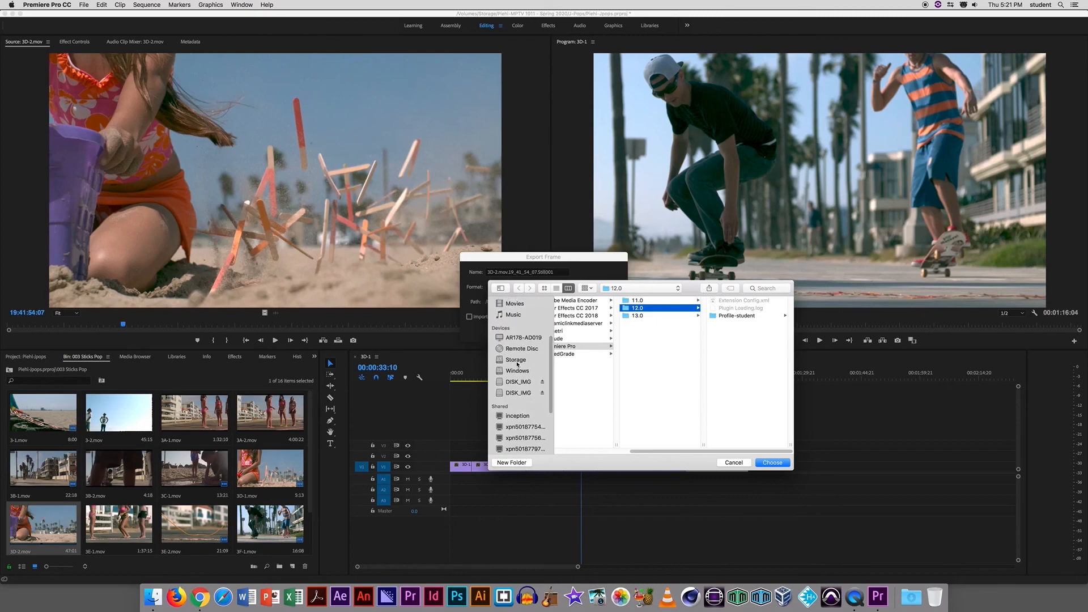
{"action": "left_click", "coordinate": [517, 362]}
{"action": "left_click", "coordinate": [606, 302]}
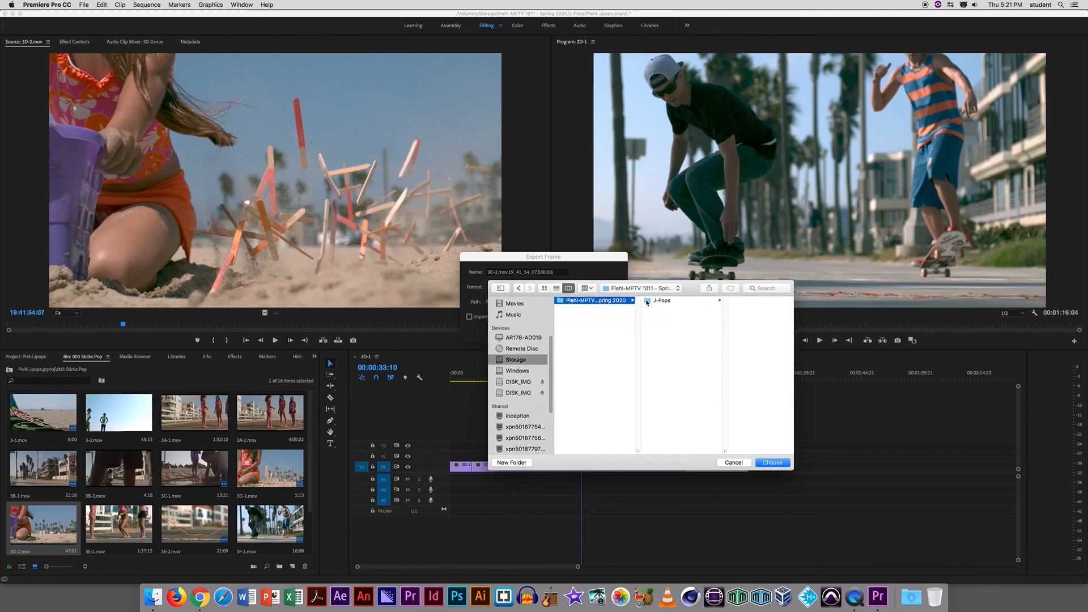
{"action": "left_click", "coordinate": [647, 302]}
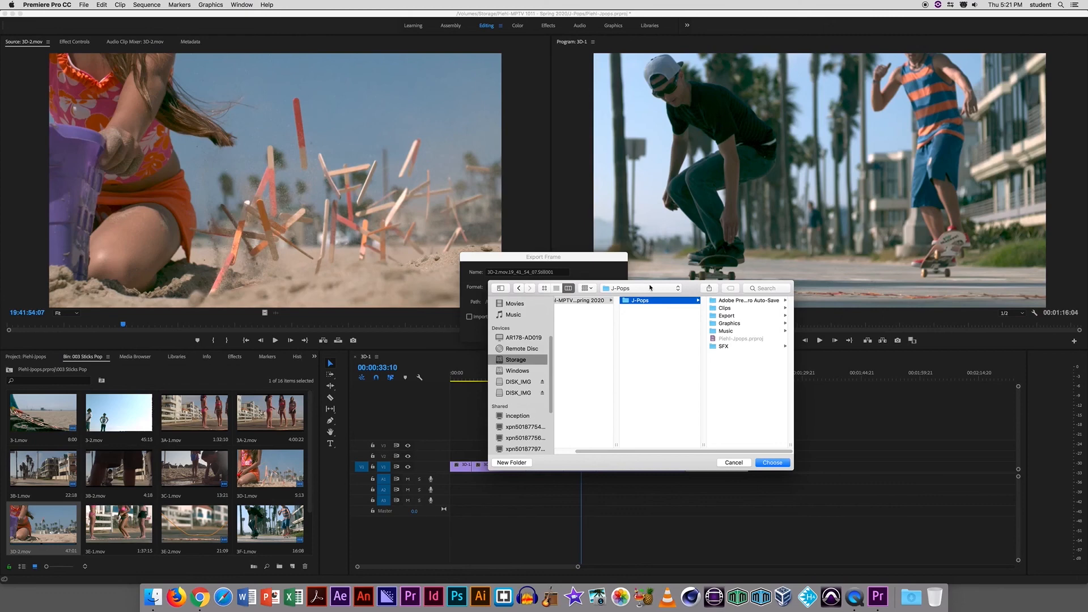
{"action": "left_click", "coordinate": [712, 308]}
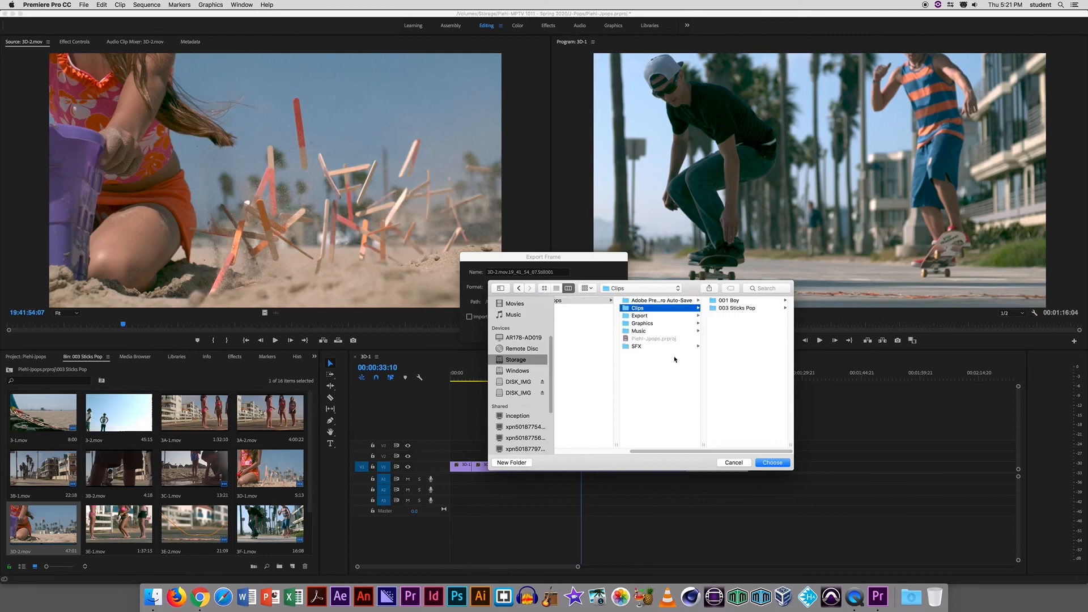
{"action": "left_click", "coordinate": [773, 463]}
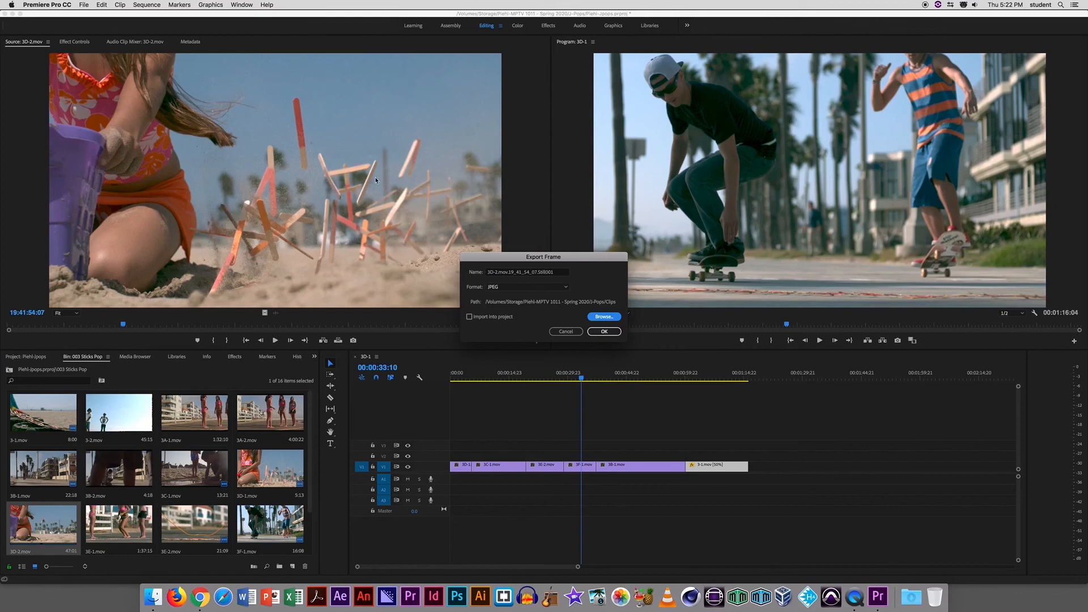
Enable importing the still into the project and export the frame.
{"action": "left_click", "coordinate": [469, 316]}
{"action": "left_click", "coordinate": [469, 316]}
{"action": "left_click", "coordinate": [473, 318]}
{"action": "left_click", "coordinate": [605, 332]}
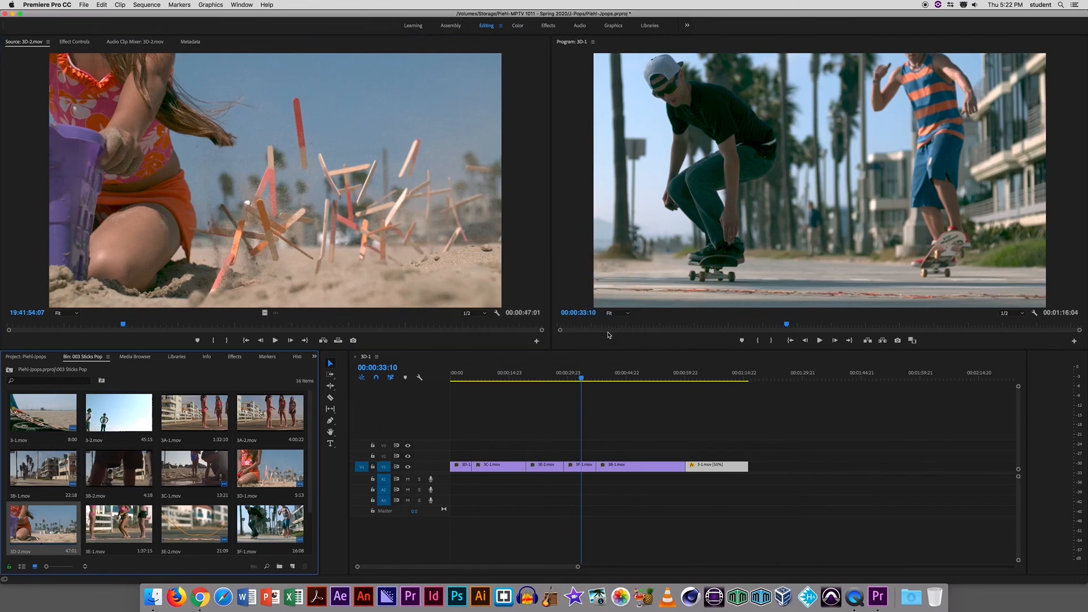
Look through the 003 Sticks Pop bin for the exported still, opening 3D-1.mov as source and scrubbing back to its flying sticks.
{"action": "scroll", "coordinate": [313, 554], "scroll_direction": "down", "scroll_amount": 2}
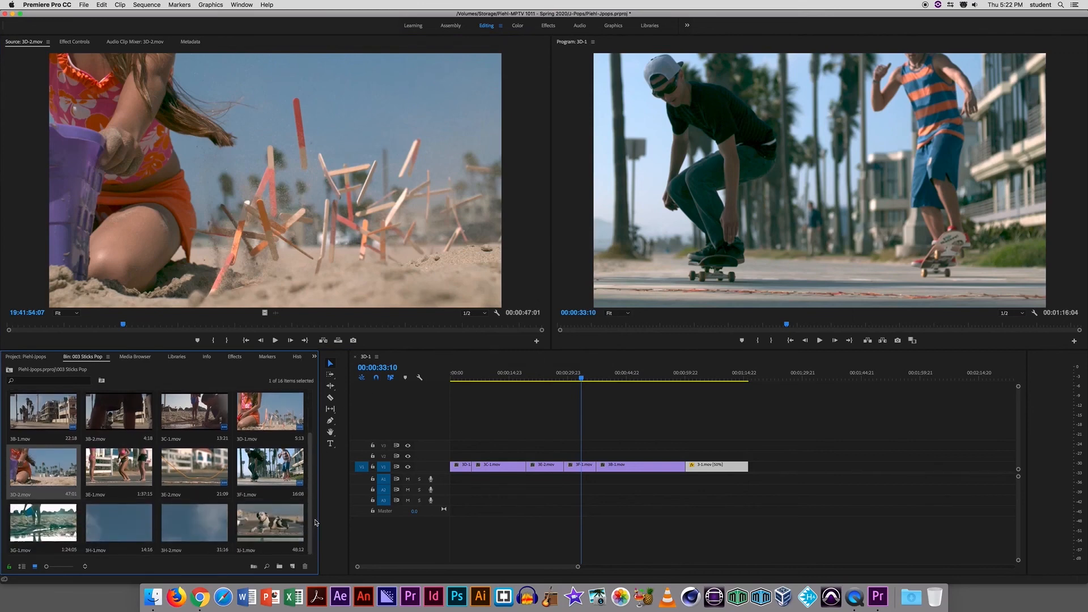
{"action": "scroll", "coordinate": [315, 519], "scroll_direction": "up", "scroll_amount": 2}
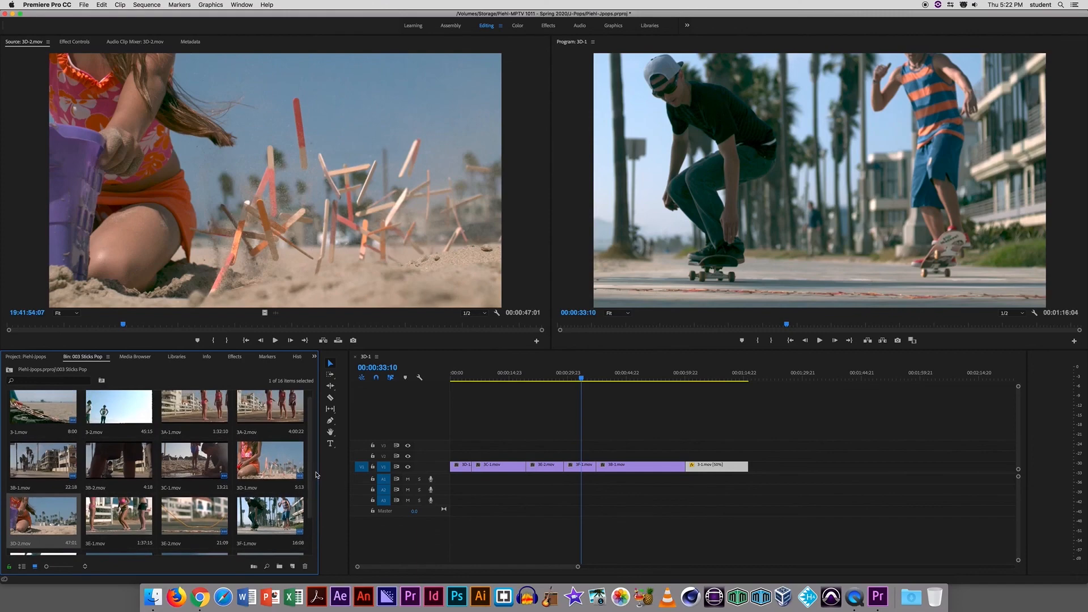
{"action": "double_click", "coordinate": [281, 467]}
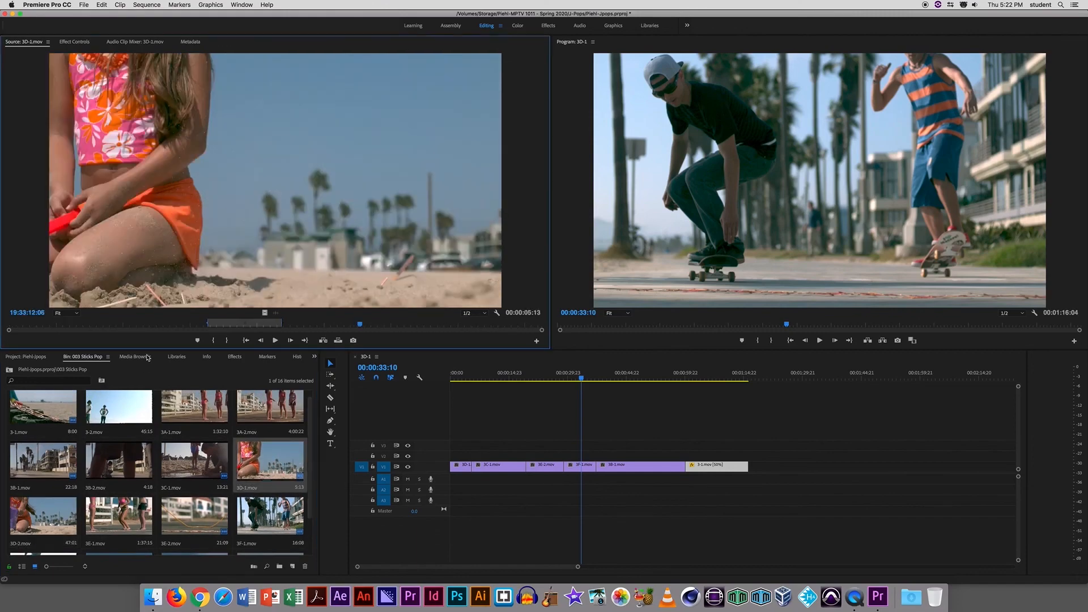
{"action": "left_click_drag", "start_coordinate": [361, 325], "coordinate": [148, 324]}
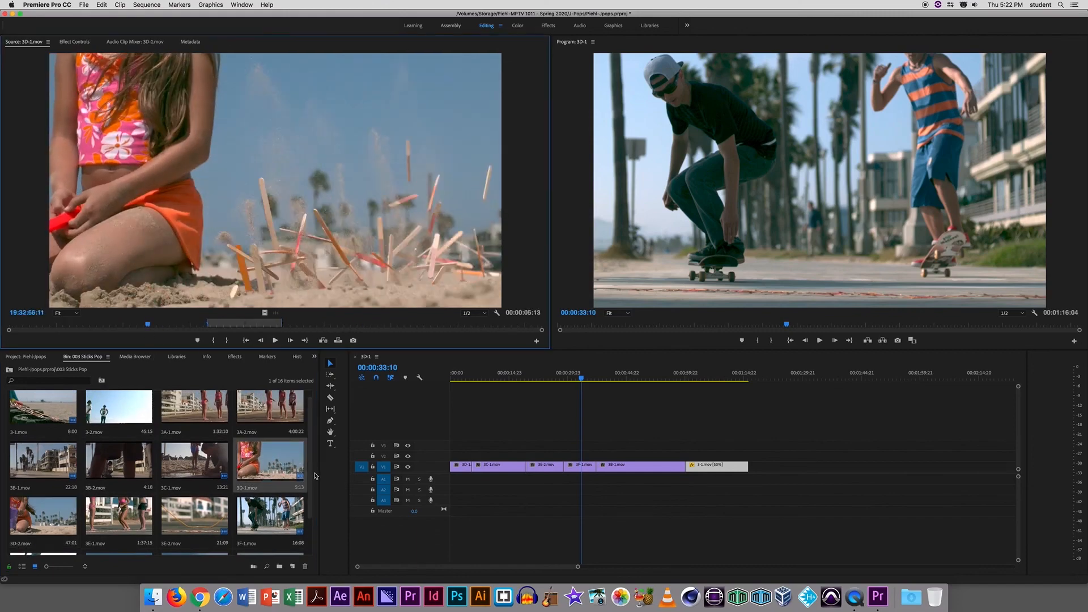
{"action": "left_click_drag", "start_coordinate": [311, 470], "coordinate": [315, 550]}
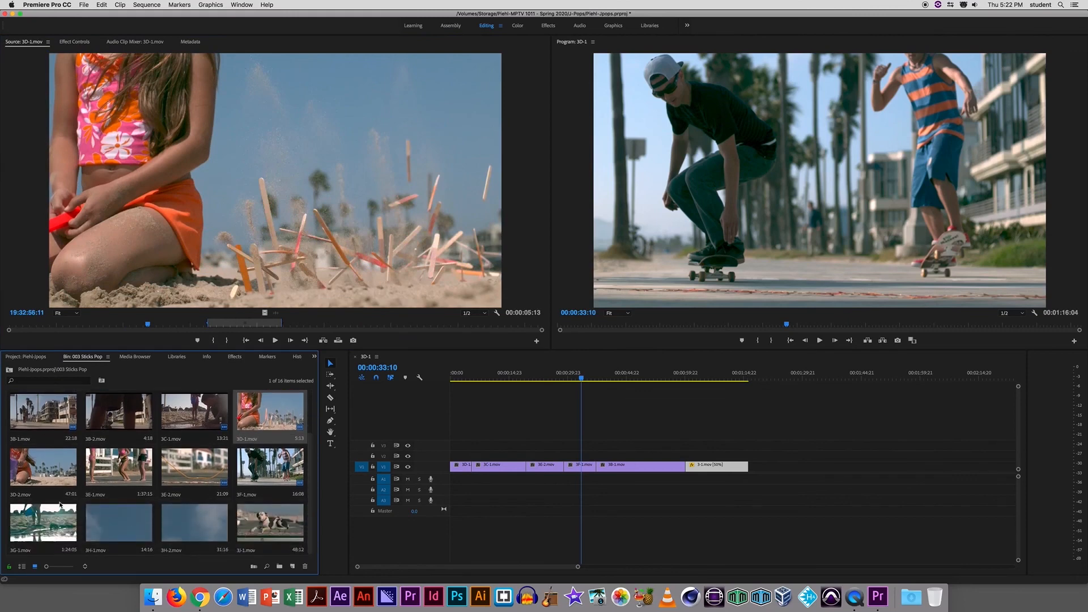
Check the project's top level for the exported still, browse the 001 Boy bin, and return to the 003 Sticks Pop bin.
{"action": "left_click", "coordinate": [41, 359]}
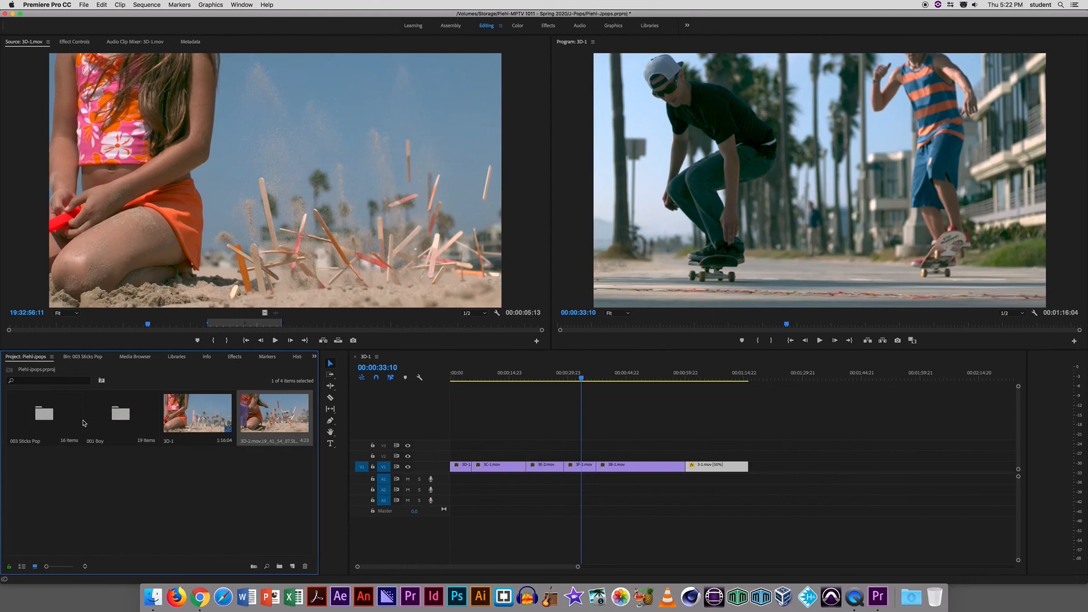
{"action": "left_click", "coordinate": [41, 413]}
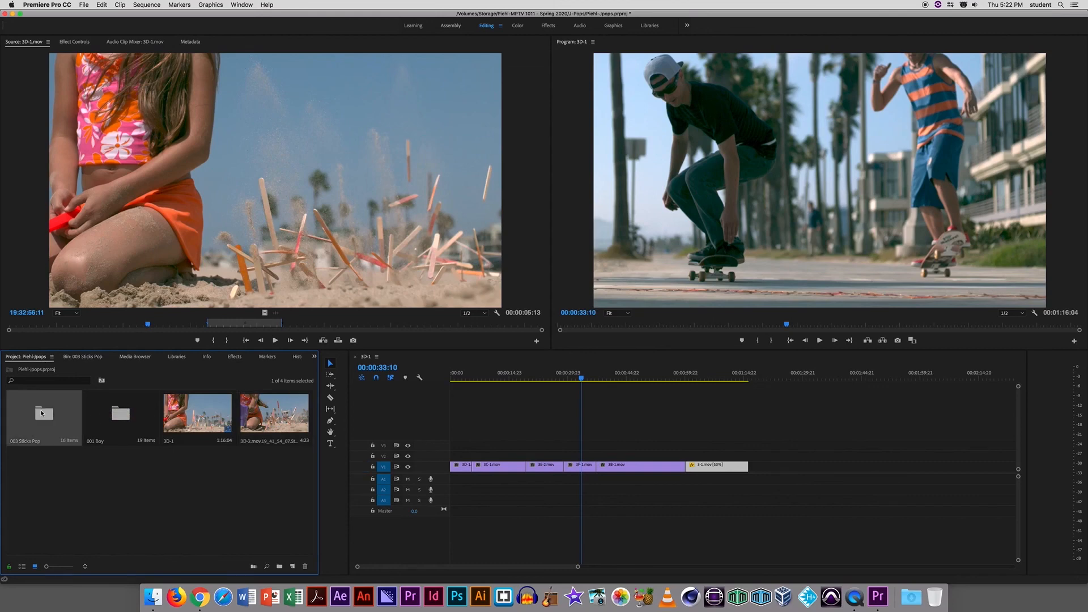
{"action": "double_click", "coordinate": [125, 424]}
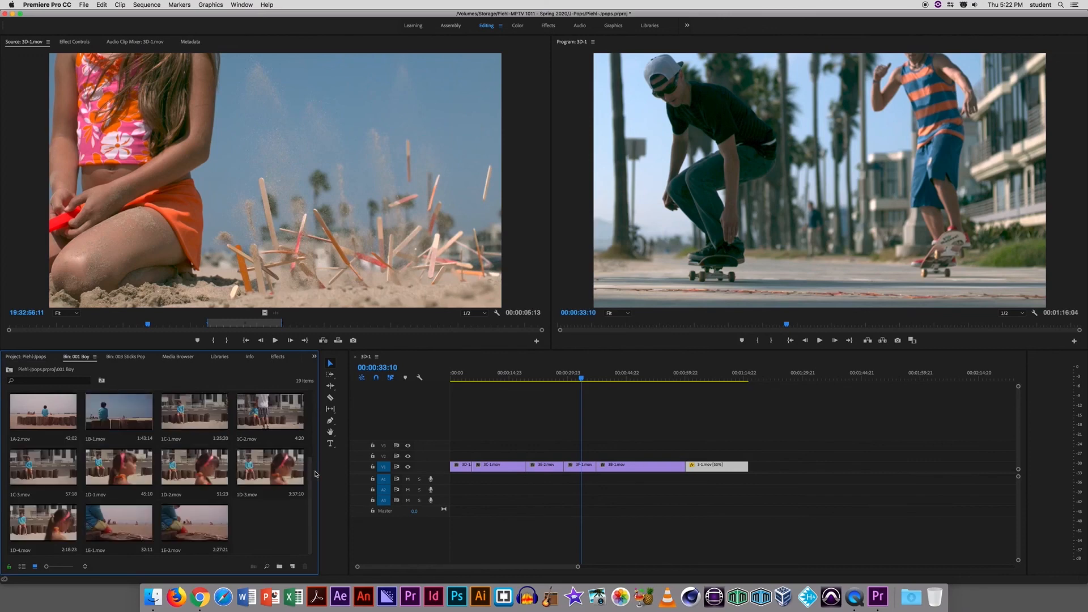
{"action": "scroll", "coordinate": [310, 440], "scroll_direction": "up", "scroll_amount": 3}
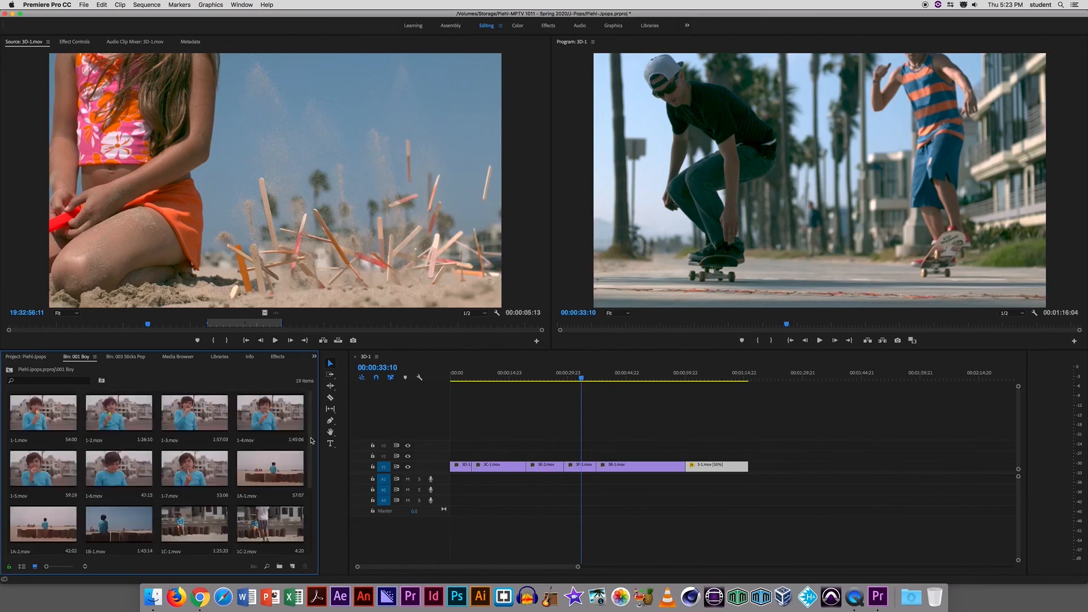
{"action": "scroll", "coordinate": [311, 441], "scroll_direction": "down", "scroll_amount": 3}
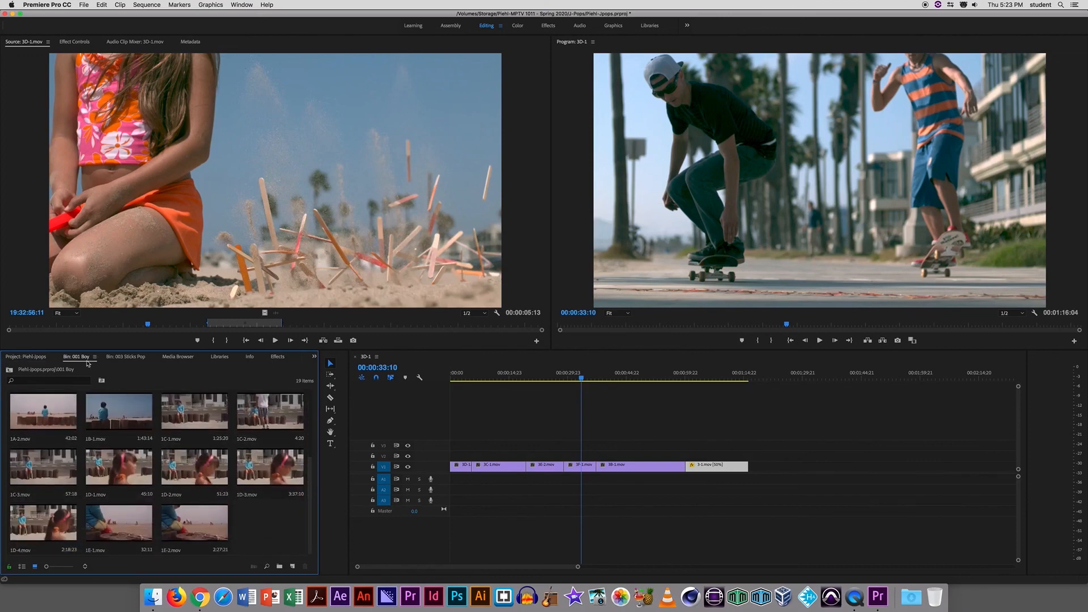
{"action": "left_click", "coordinate": [26, 359]}
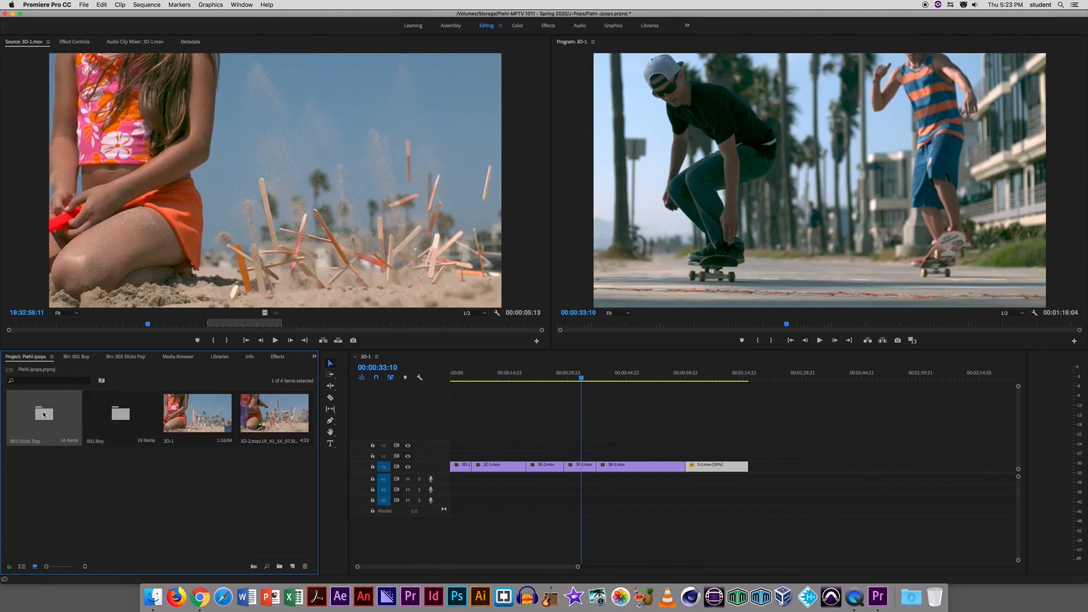
{"action": "double_click", "coordinate": [44, 413]}
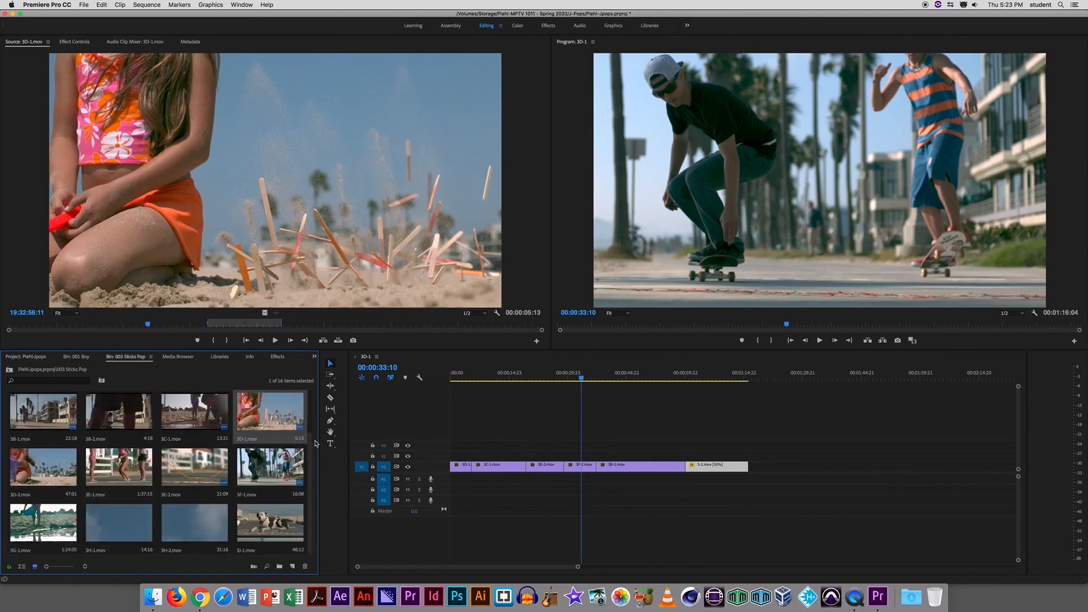
Export the current source frame of 3D-1.mov as a JPEG still named Girl, imported into the project.
{"action": "mouse_move", "coordinate": [311, 445]}
{"action": "left_mouse_down"}
{"action": "mouse_move", "coordinate": [314, 380]}
{"action": "mouse_move", "coordinate": [312, 435]}
{"action": "left_mouse_up"}
{"action": "left_click_drag", "start_coordinate": [580, 379], "coordinate": [774, 379]}
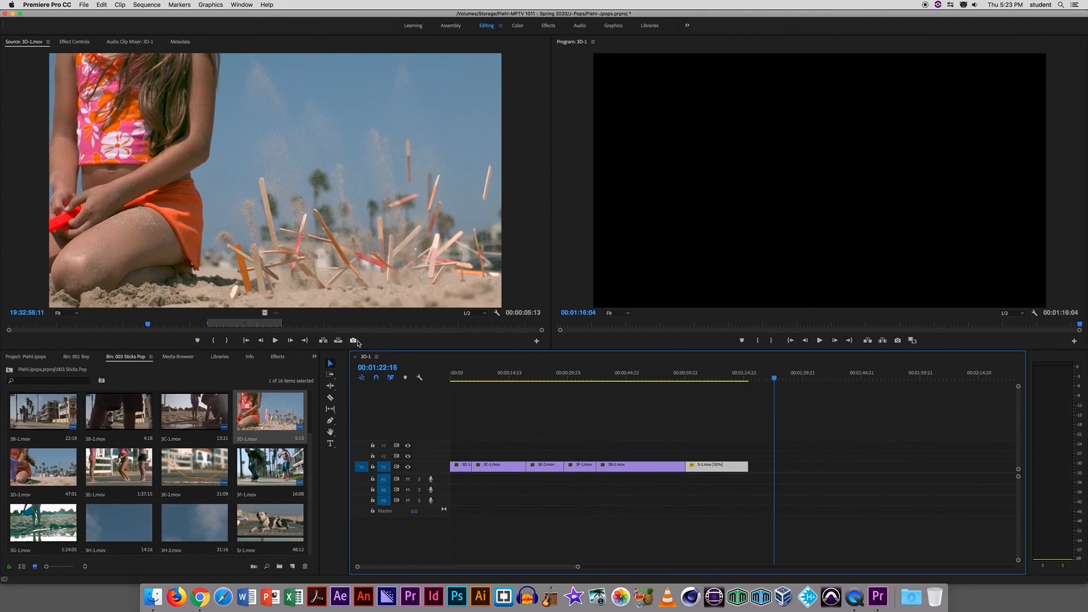
{"action": "left_click", "coordinate": [353, 341]}
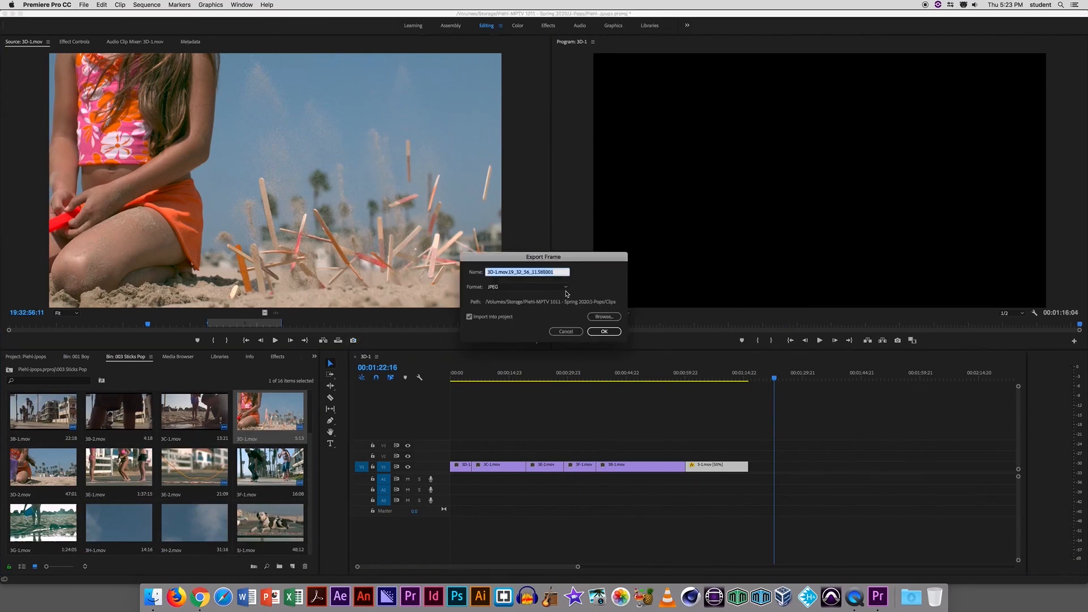
{"action": "key", "text": "BackSpace"}
{"action": "left_click", "coordinate": [604, 332]}
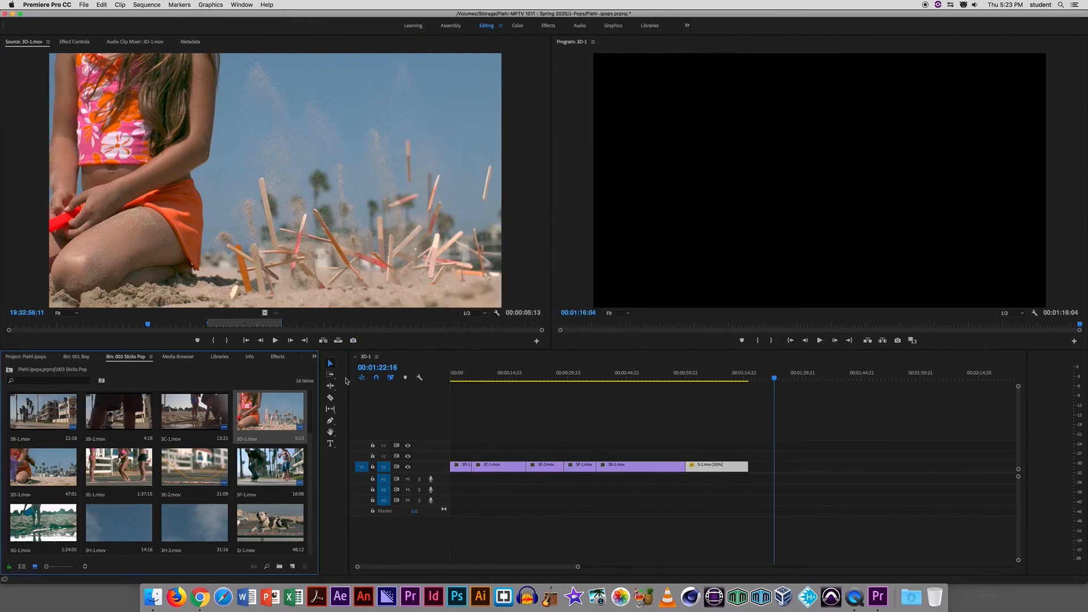
Find the exported still at the project's top level, open Girl.jpg as source and play it.
{"action": "left_click_drag", "start_coordinate": [309, 447], "coordinate": [314, 409]}
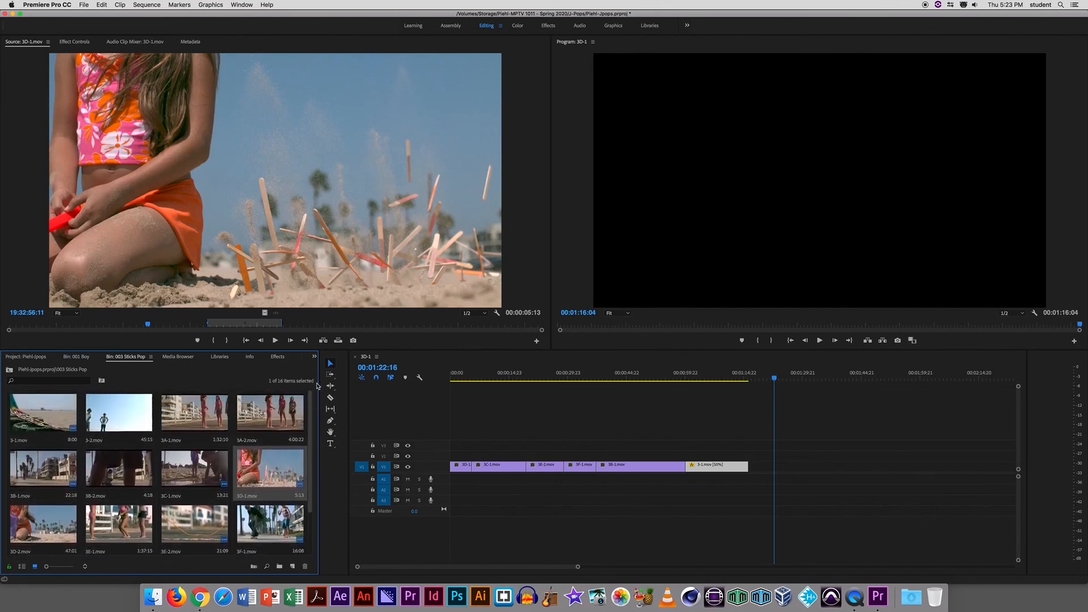
{"action": "left_click", "coordinate": [44, 360]}
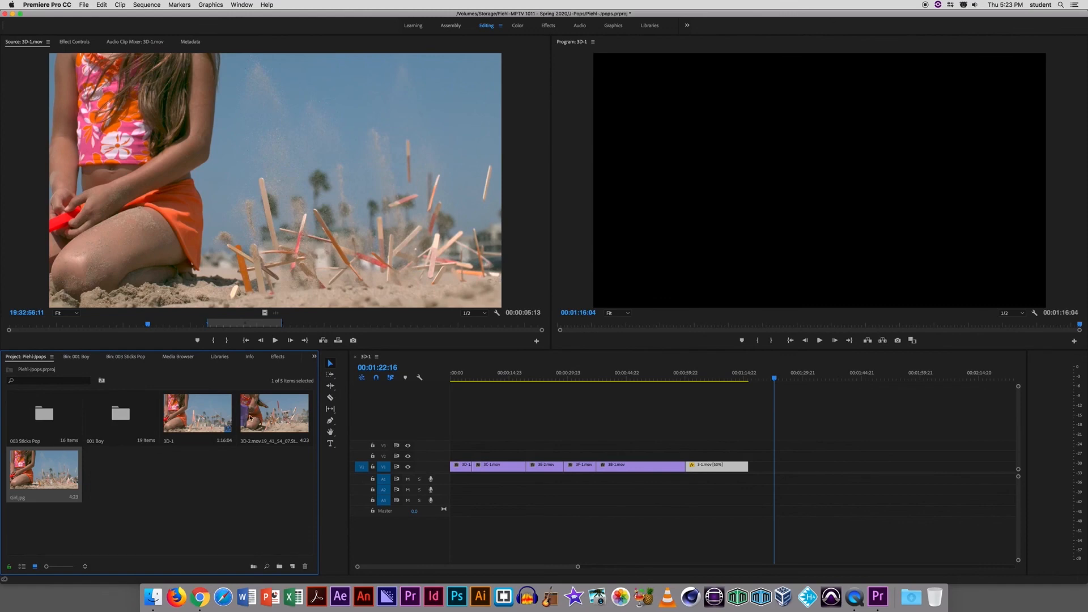
{"action": "double_click", "coordinate": [32, 473]}
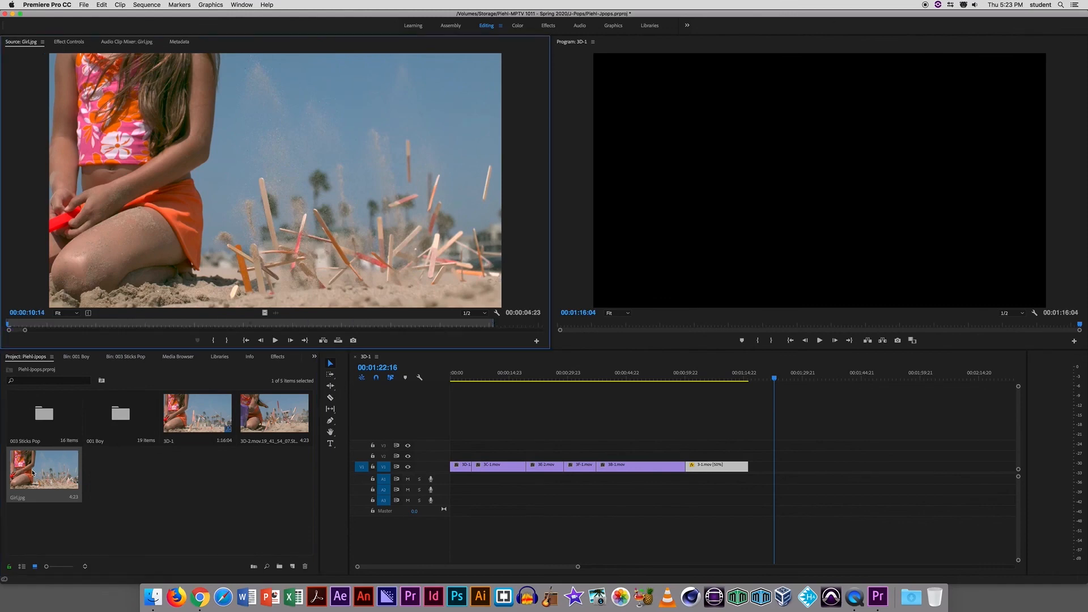
{"action": "left_click", "coordinate": [276, 341]}
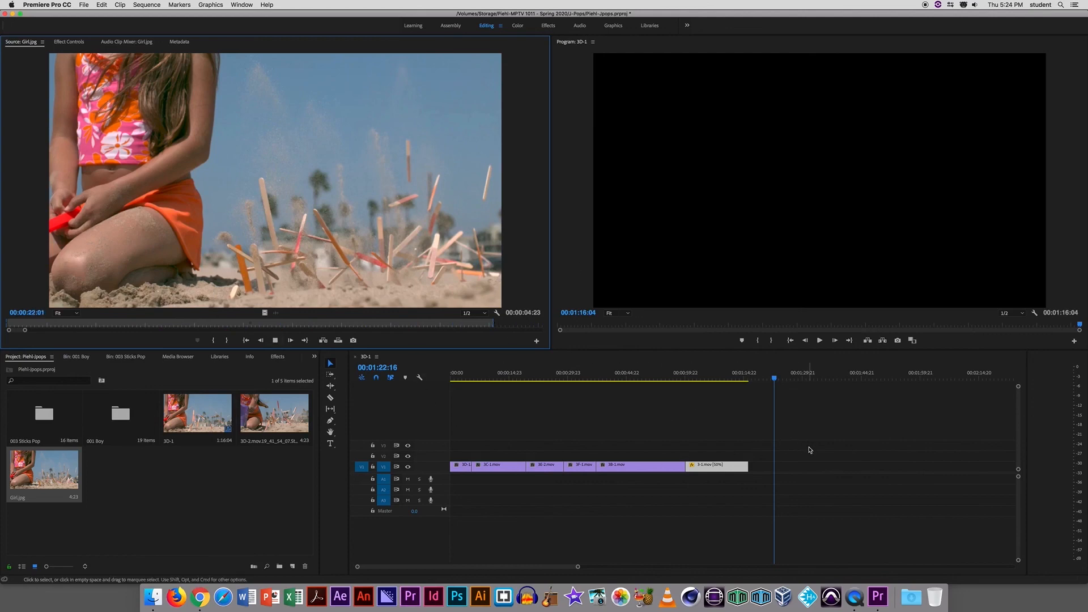
Return the playhead to 00:00:32:10 and trim the end of the last clip, 3-1.mov, so the sequence lasts 00:01:10:21.
{"action": "left_click_drag", "start_coordinate": [775, 380], "coordinate": [577, 378]}
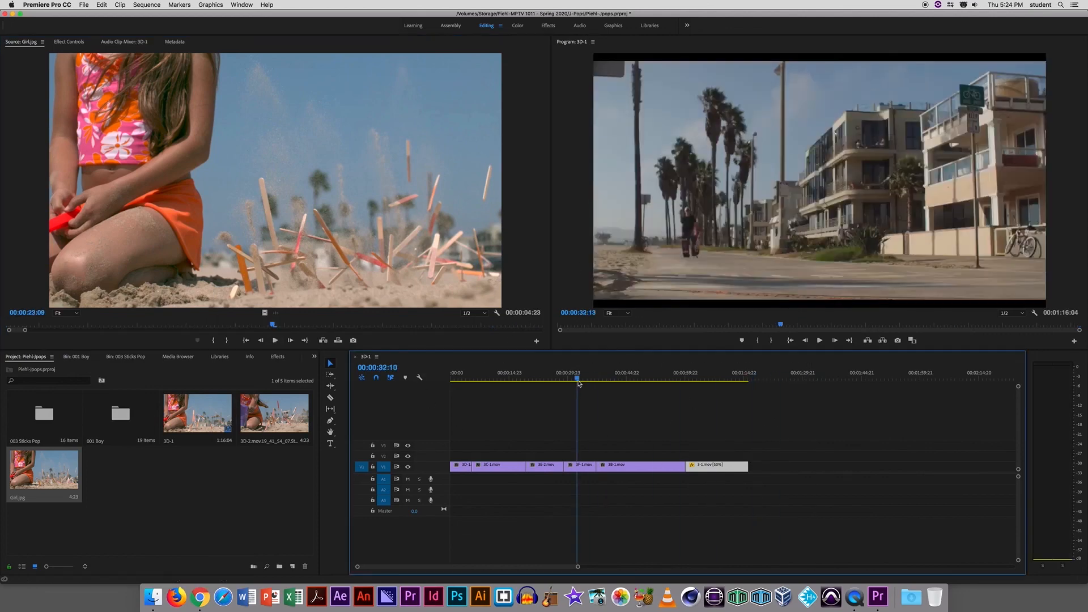
{"action": "mouse_move", "coordinate": [745, 464]}
{"action": "left_mouse_down"}
{"action": "mouse_move", "coordinate": [846, 466]}
{"action": "mouse_move", "coordinate": [724, 467]}
{"action": "left_mouse_up"}
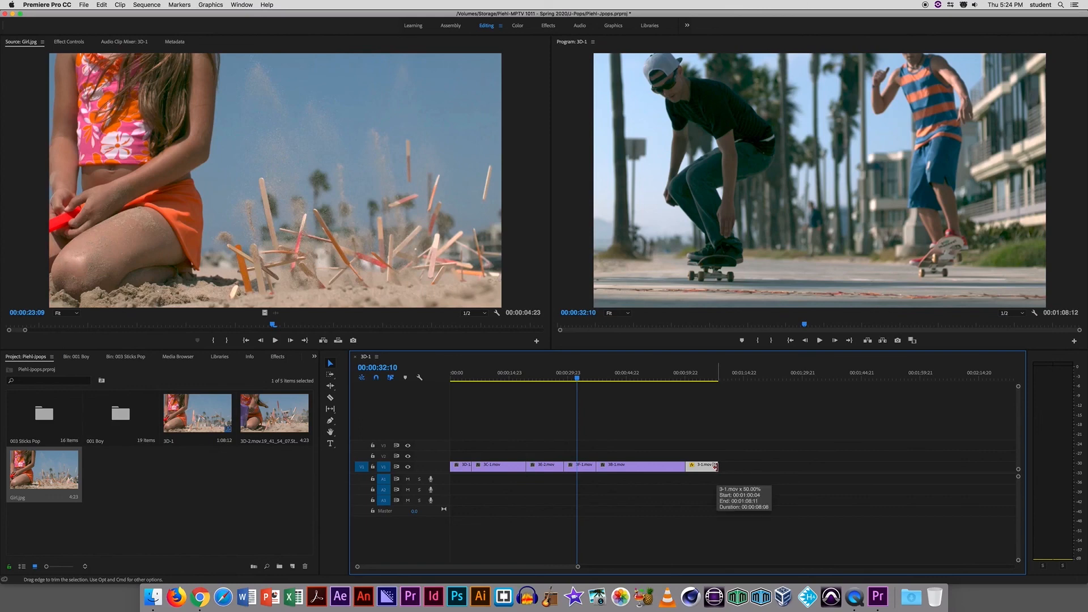
{"action": "mouse_move", "coordinate": [715, 467]}
{"action": "left_mouse_down"}
{"action": "mouse_move", "coordinate": [874, 467]}
{"action": "mouse_move", "coordinate": [719, 467]}
{"action": "left_mouse_up"}
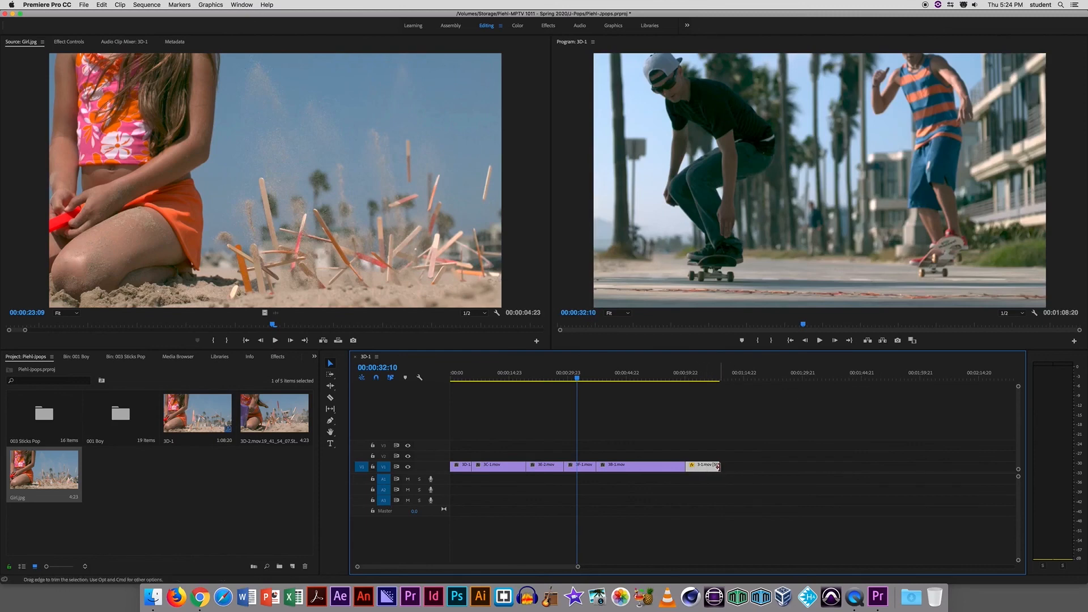
{"action": "left_click_drag", "start_coordinate": [719, 467], "coordinate": [768, 466]}
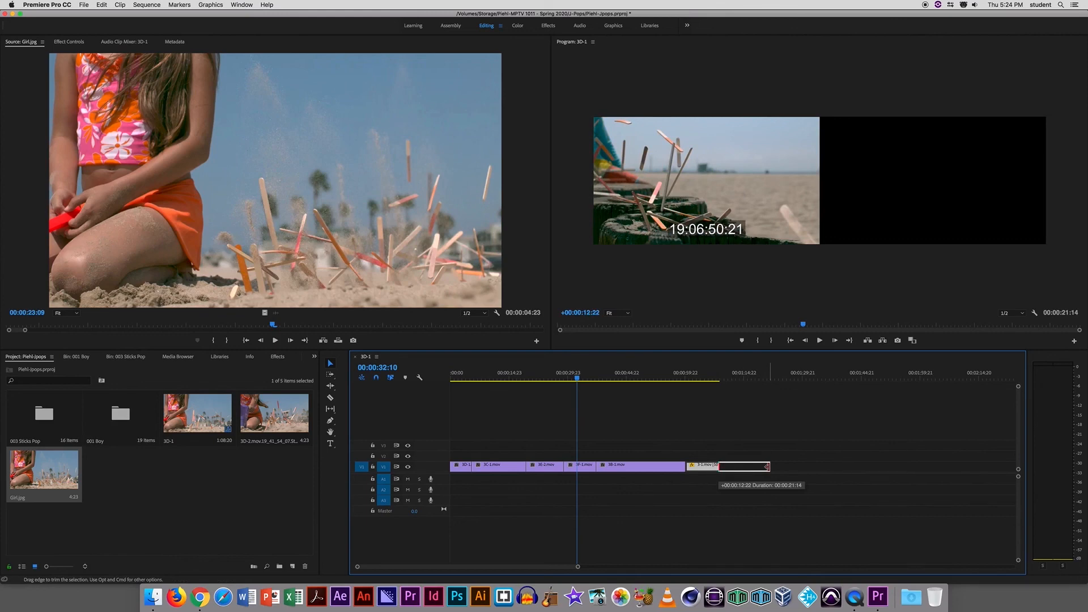
{"action": "left_click_drag", "start_coordinate": [768, 466], "coordinate": [725, 474]}
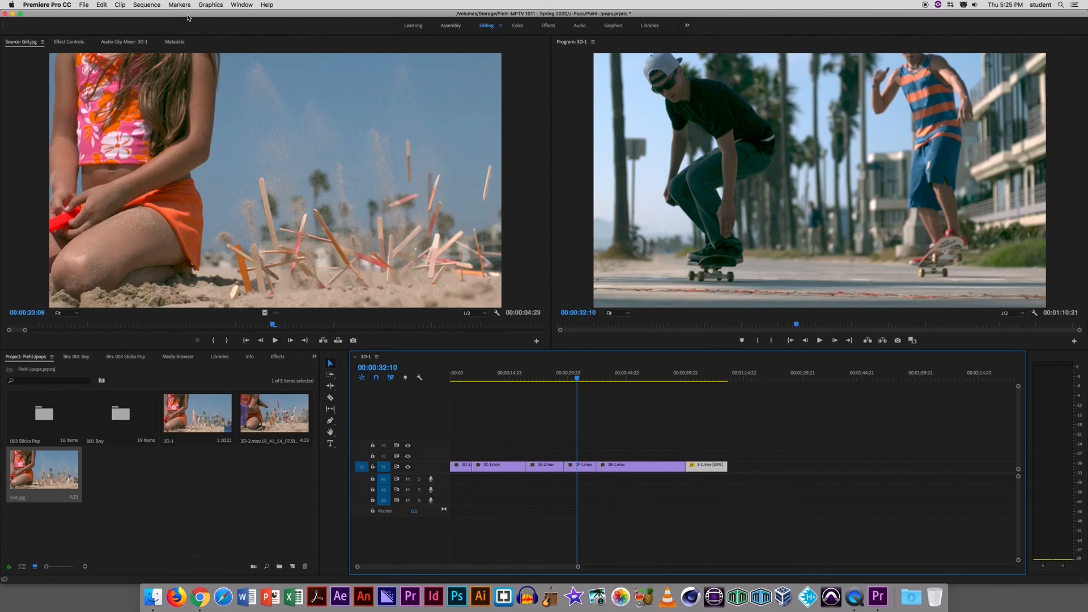
Render the sequence from In to Out and stop its playback at 00:00:06:04.
{"action": "left_click", "coordinate": [146, 6]}
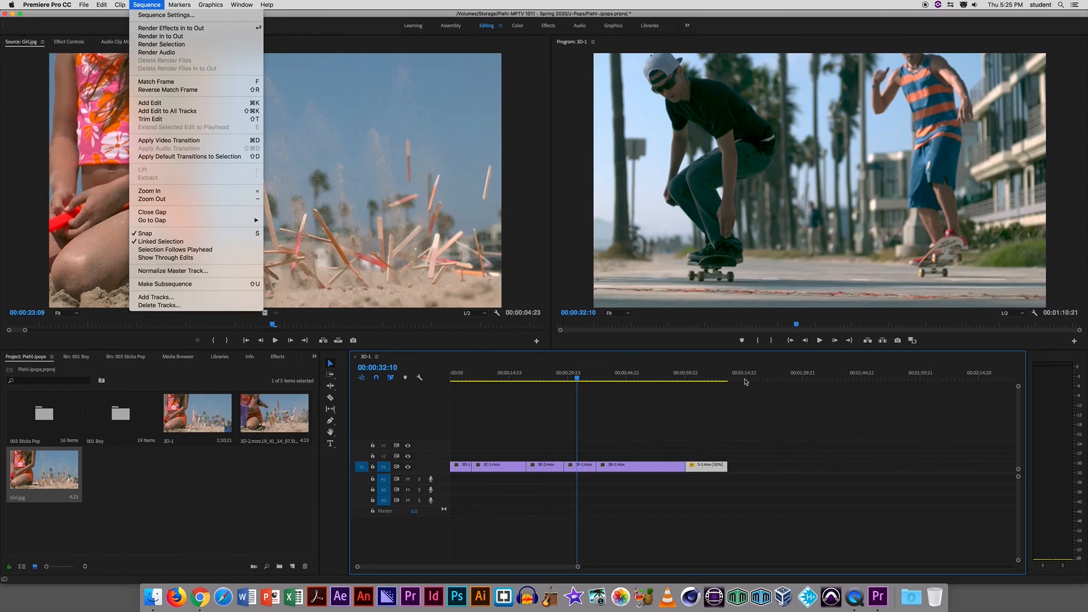
{"action": "left_click", "coordinate": [574, 378]}
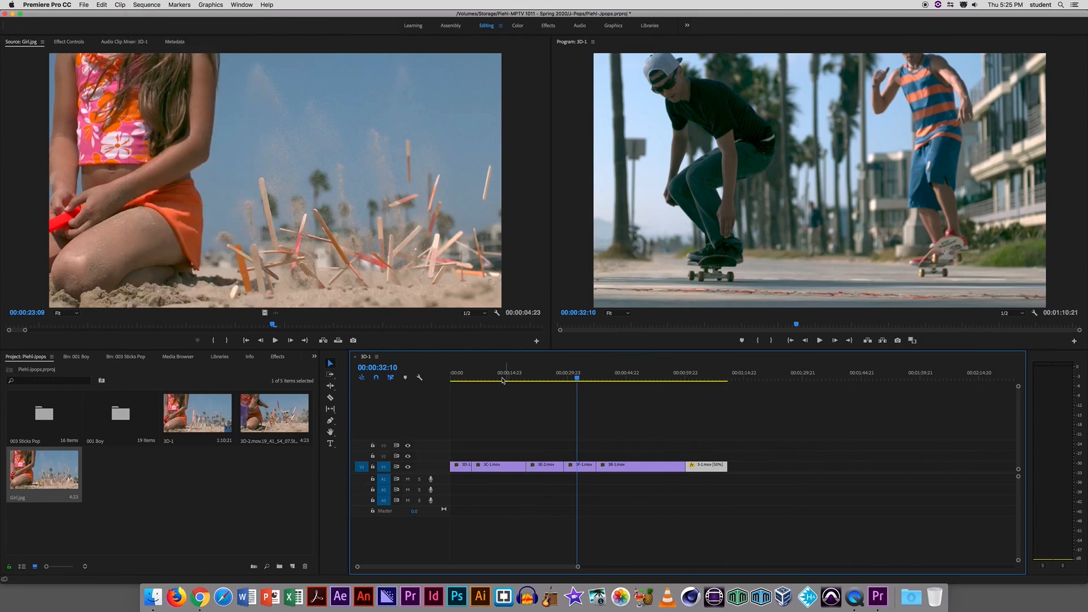
{"action": "left_click", "coordinate": [143, 5]}
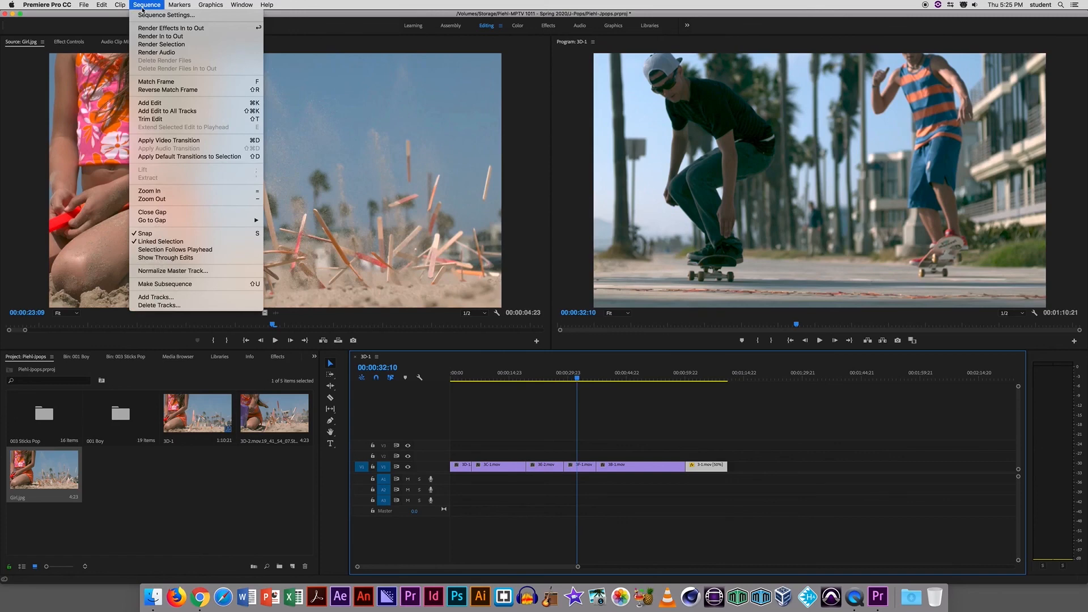
{"action": "left_click", "coordinate": [178, 37]}
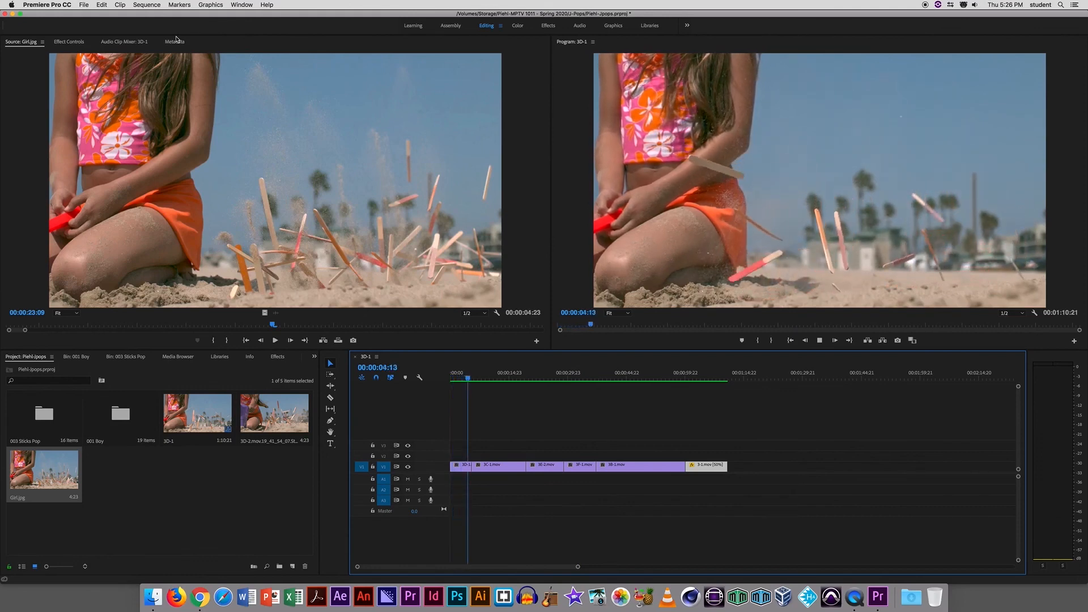
{"action": "key", "text": "space"}
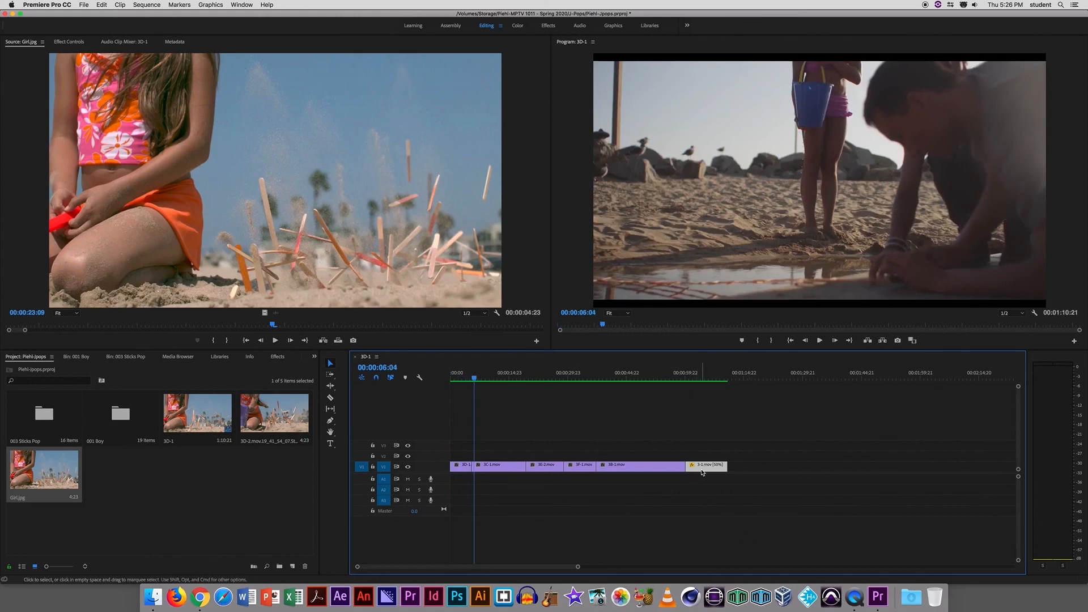
Toggle the lock on video track V1 on and off, and move the 3B-1.mov clip straight up to V2.
{"action": "mouse_move", "coordinate": [702, 472]}
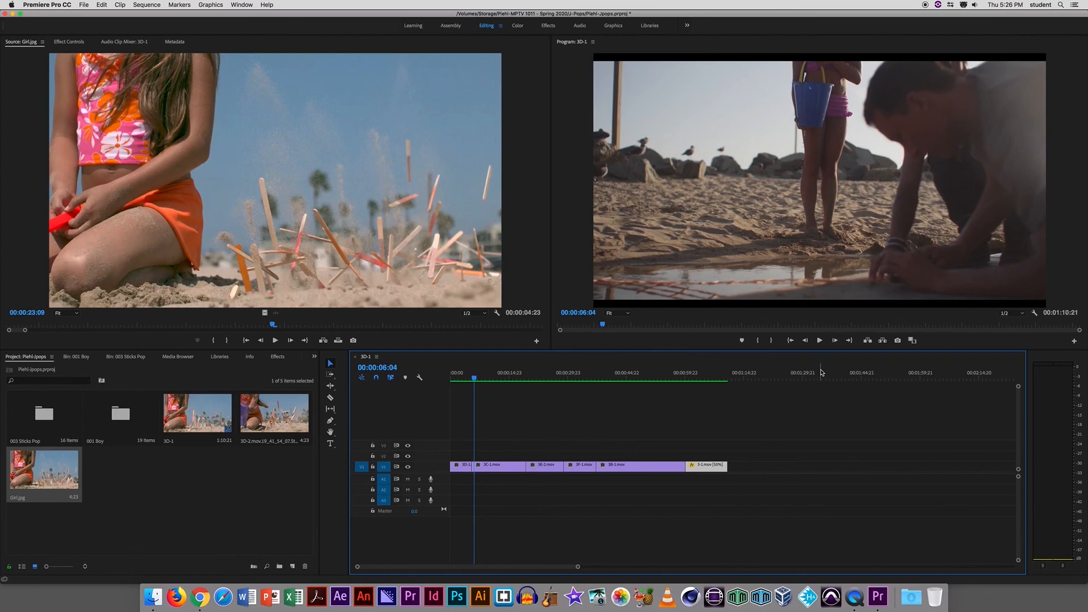
{"action": "left_click", "coordinate": [372, 467]}
{"action": "left_click", "coordinate": [373, 468]}
{"action": "left_click_drag", "start_coordinate": [639, 465], "coordinate": [640, 455]}
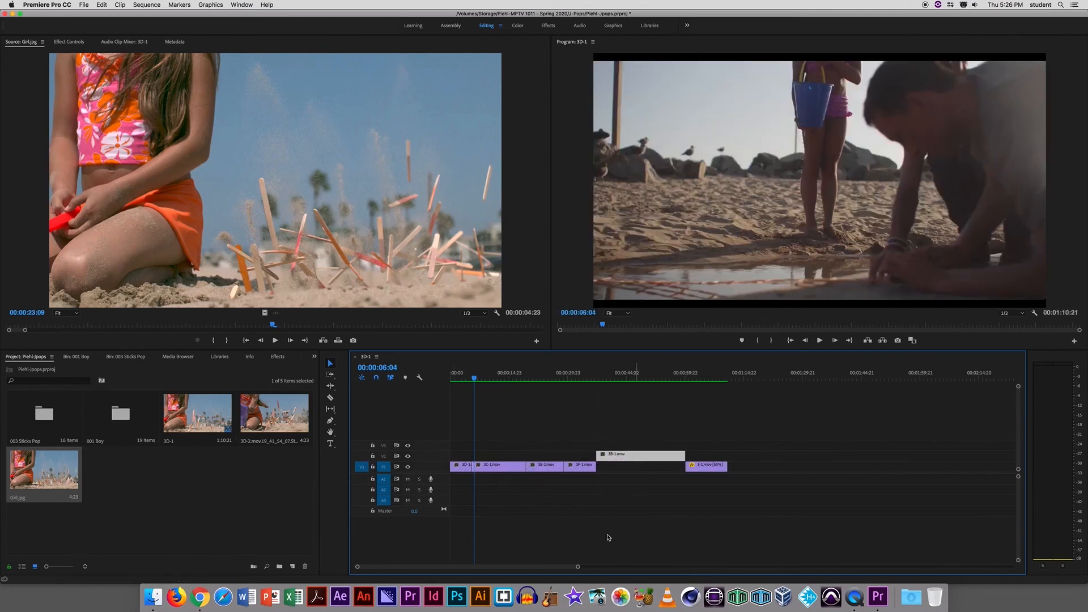
Lock track V1 and slide 3B-1.mov along V2, first earlier, then back until it overlaps the start of 3-1.mov.
{"action": "left_click", "coordinate": [373, 467]}
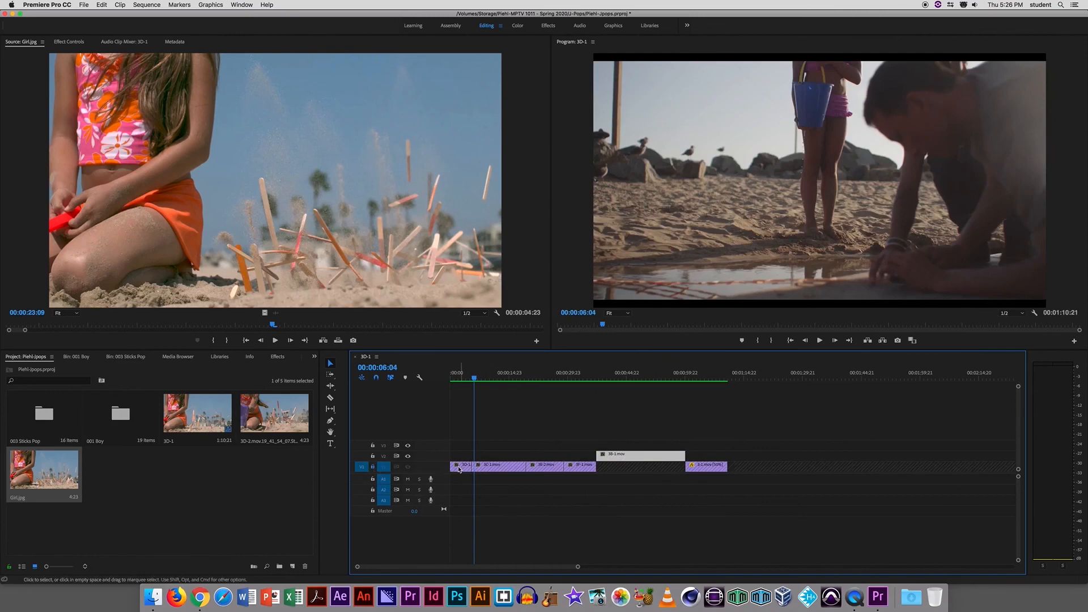
{"action": "left_click_drag", "start_coordinate": [616, 454], "coordinate": [528, 456]}
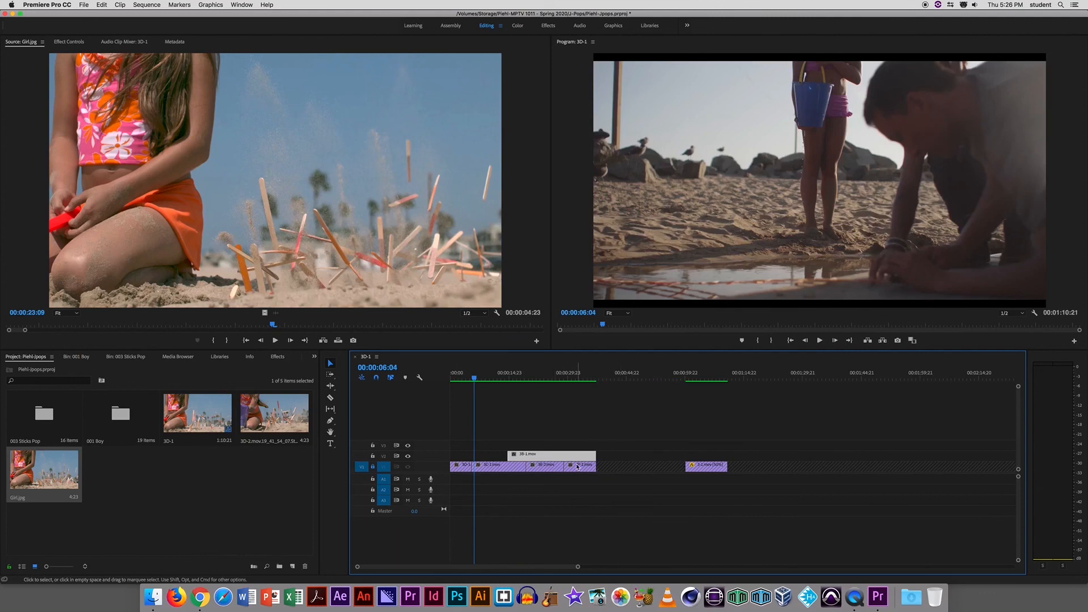
{"action": "left_click_drag", "start_coordinate": [579, 456], "coordinate": [689, 456]}
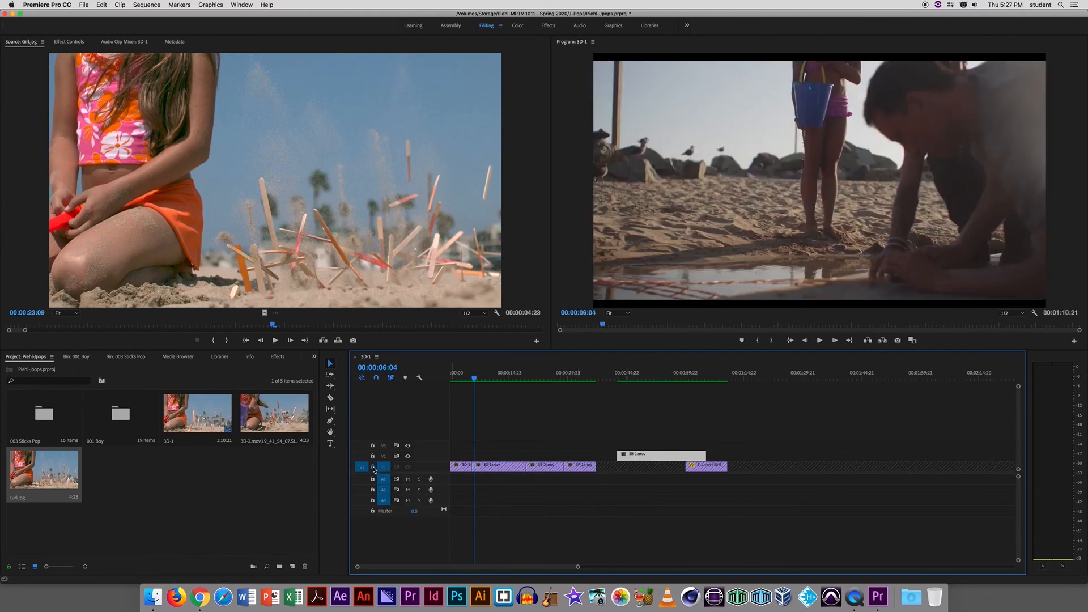